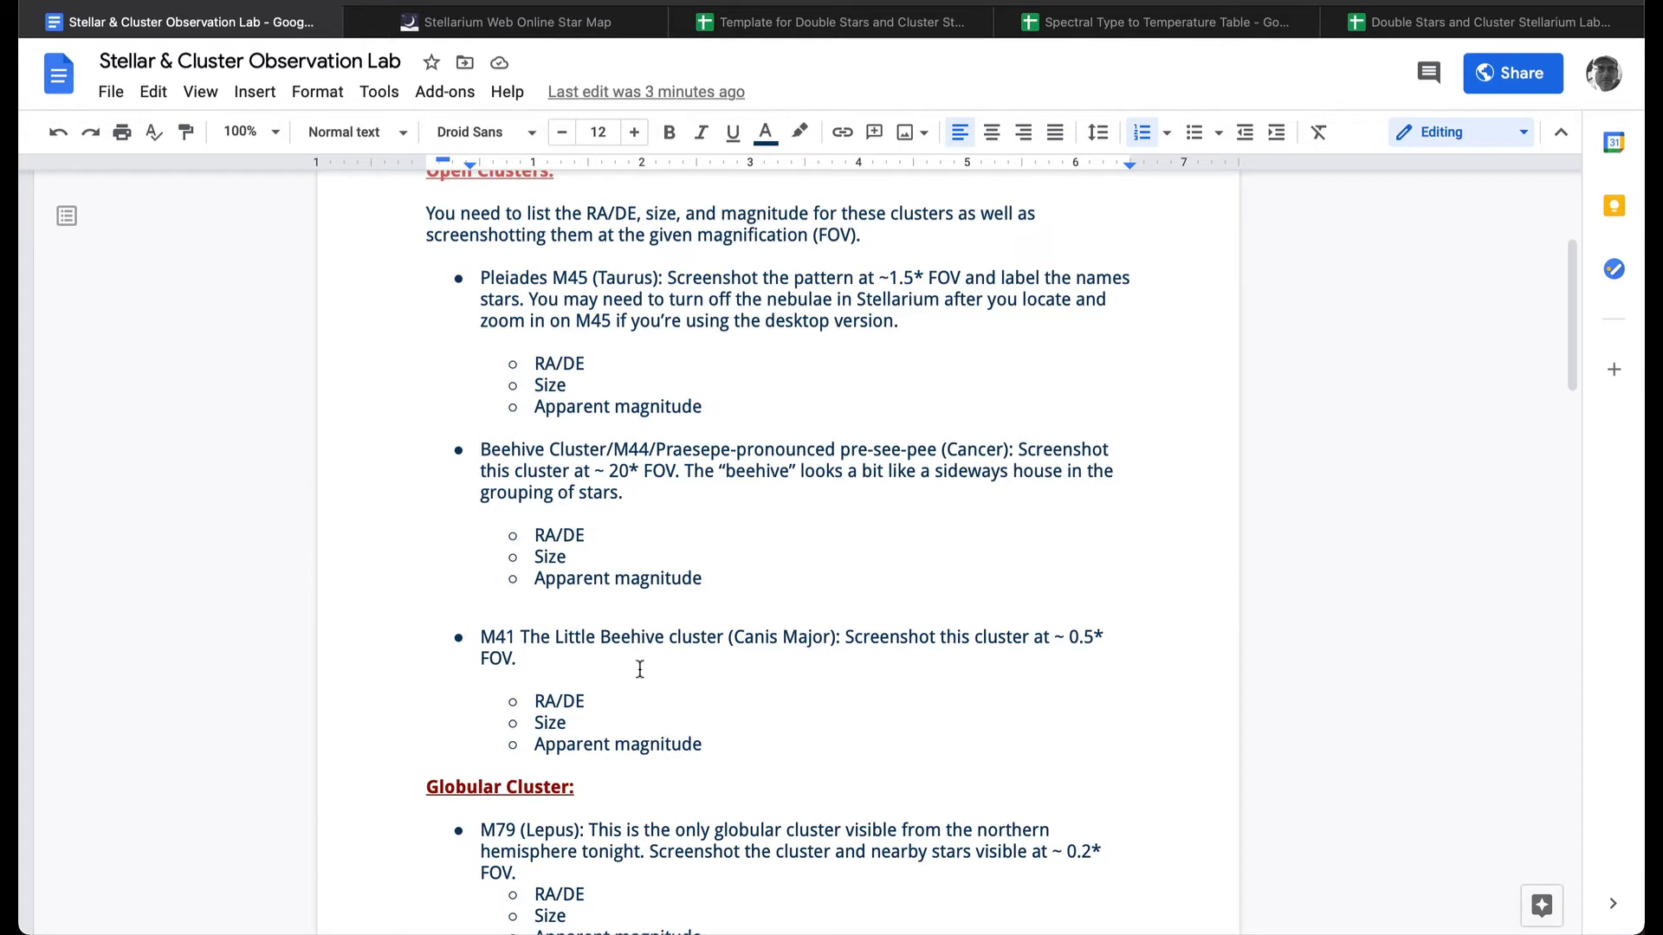
Review the Binary/Multiple Stars assignments in the lab document, covering Alcor/Mizar, Castor, HD 238107/238108 and the Trapezium.
scroll(648, 672, down, 10)
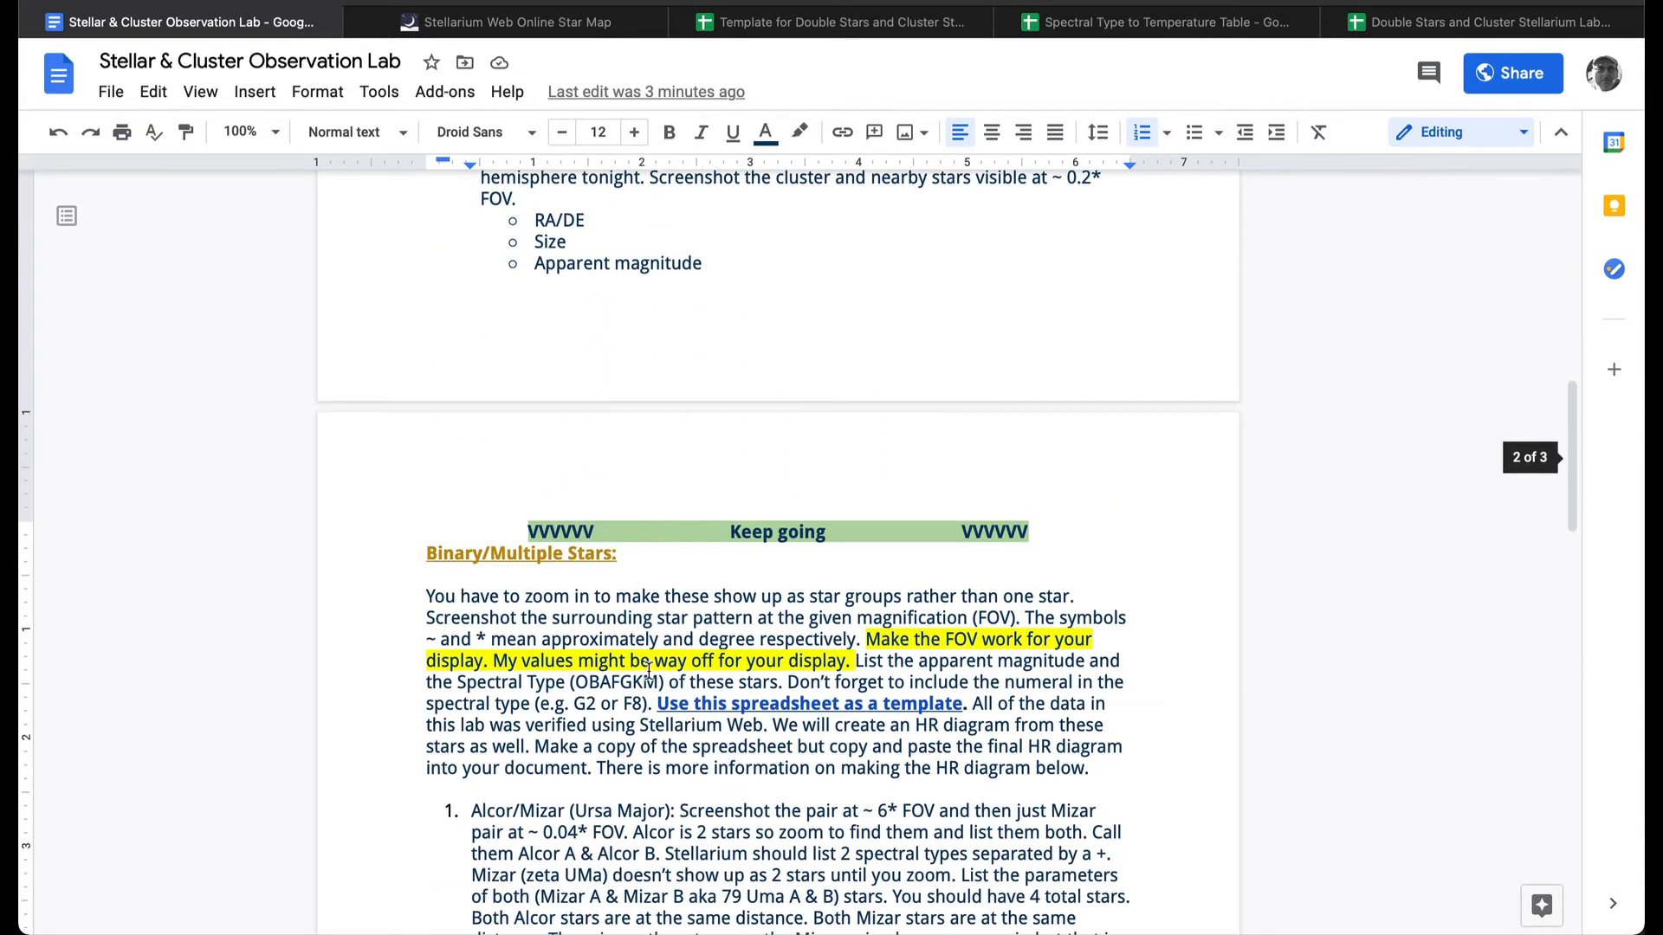
scroll(649, 671, down, 3)
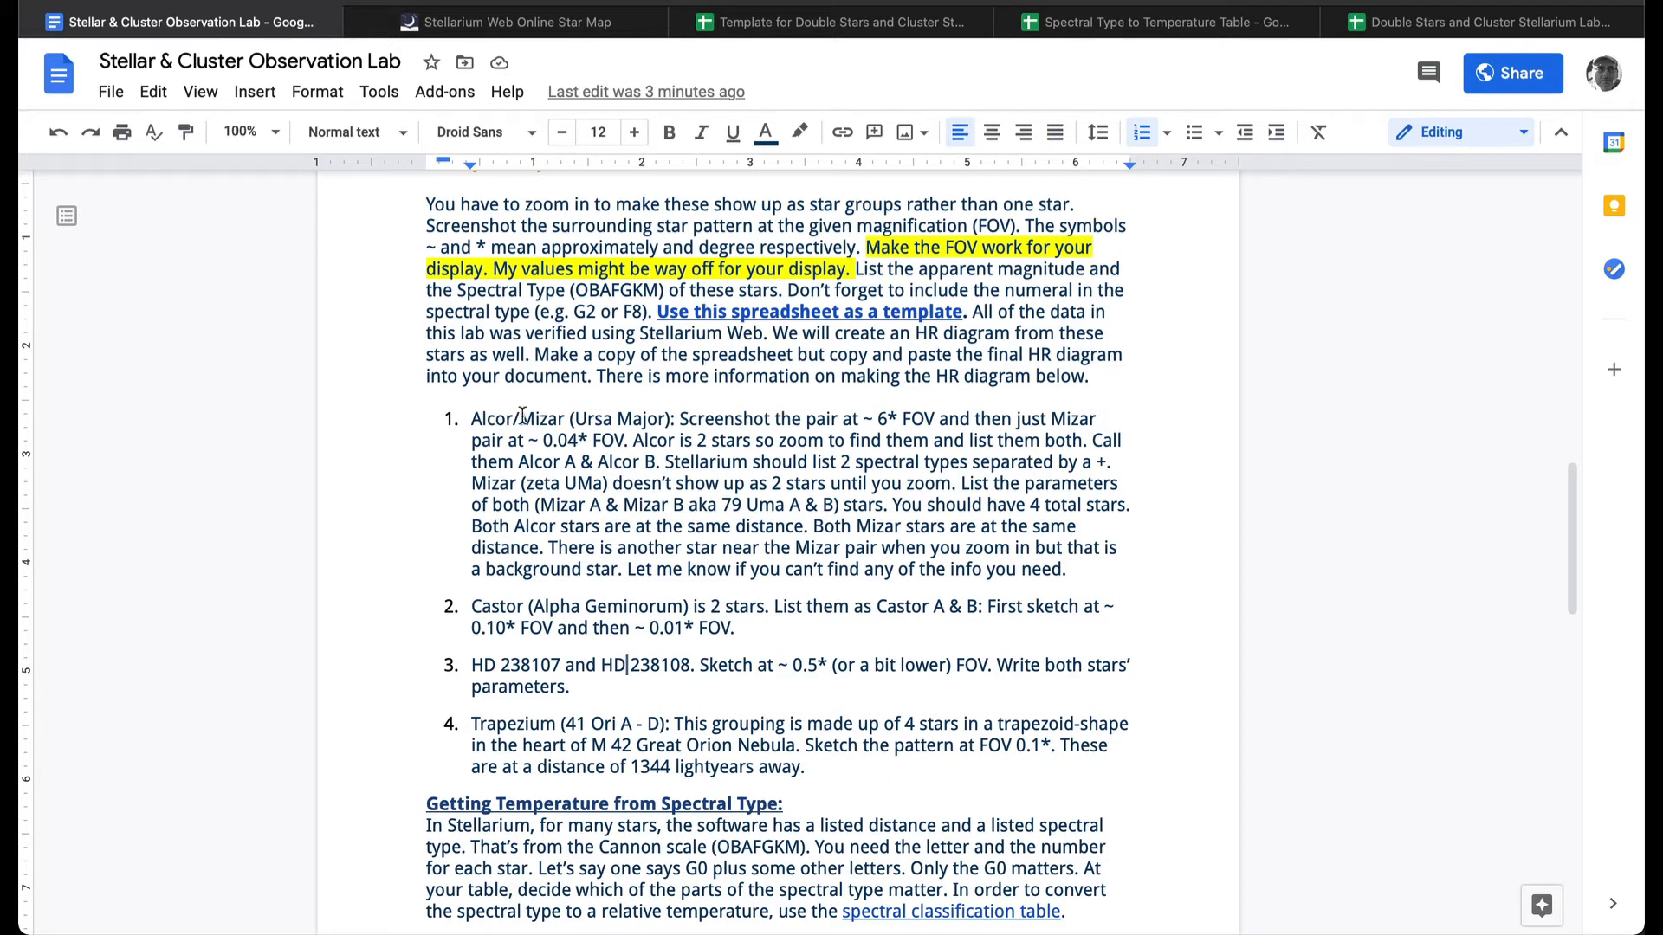
double_click(488, 419)
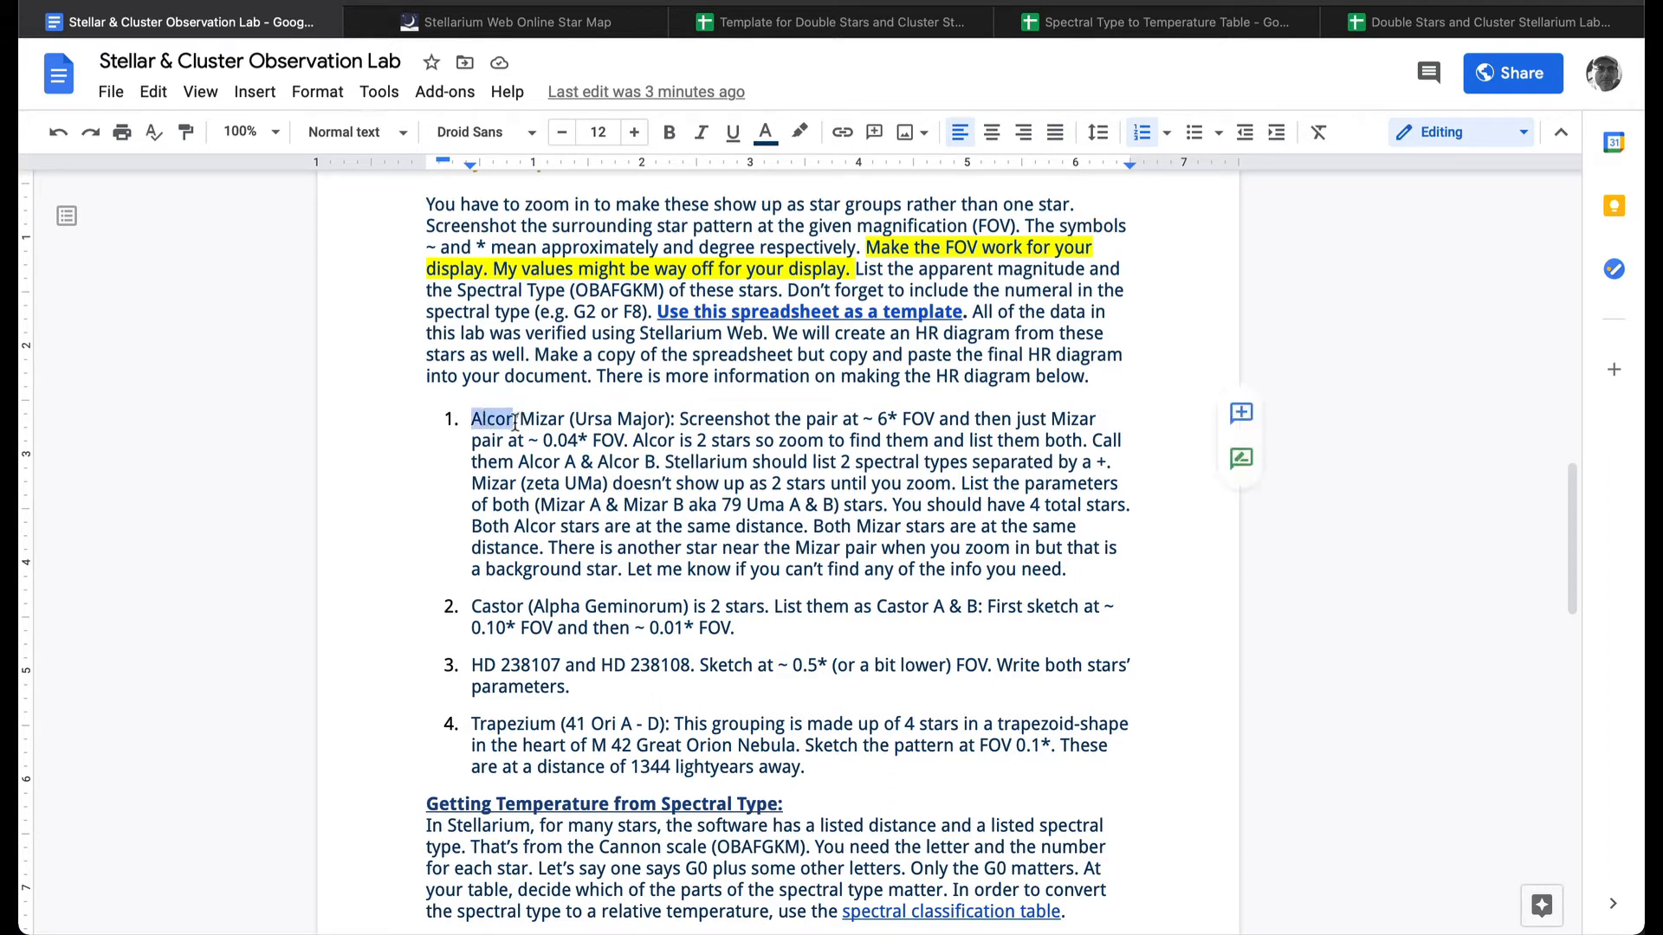
double_click(542, 419)
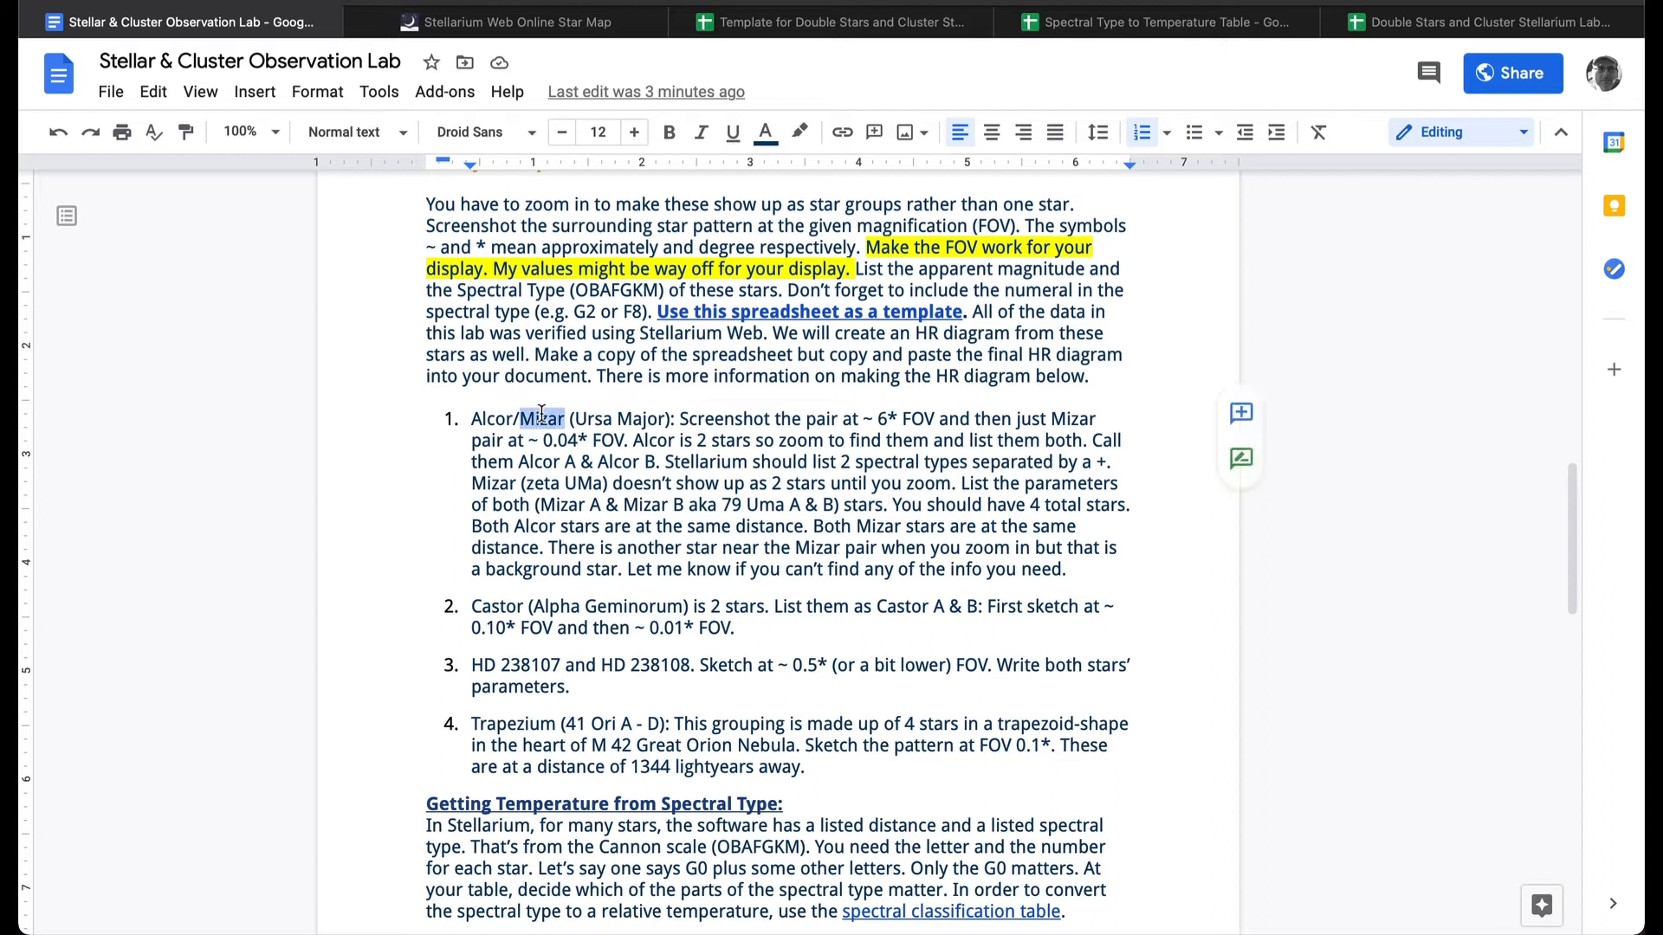
click(492, 416)
double_click(493, 419)
double_click(544, 417)
double_click(492, 605)
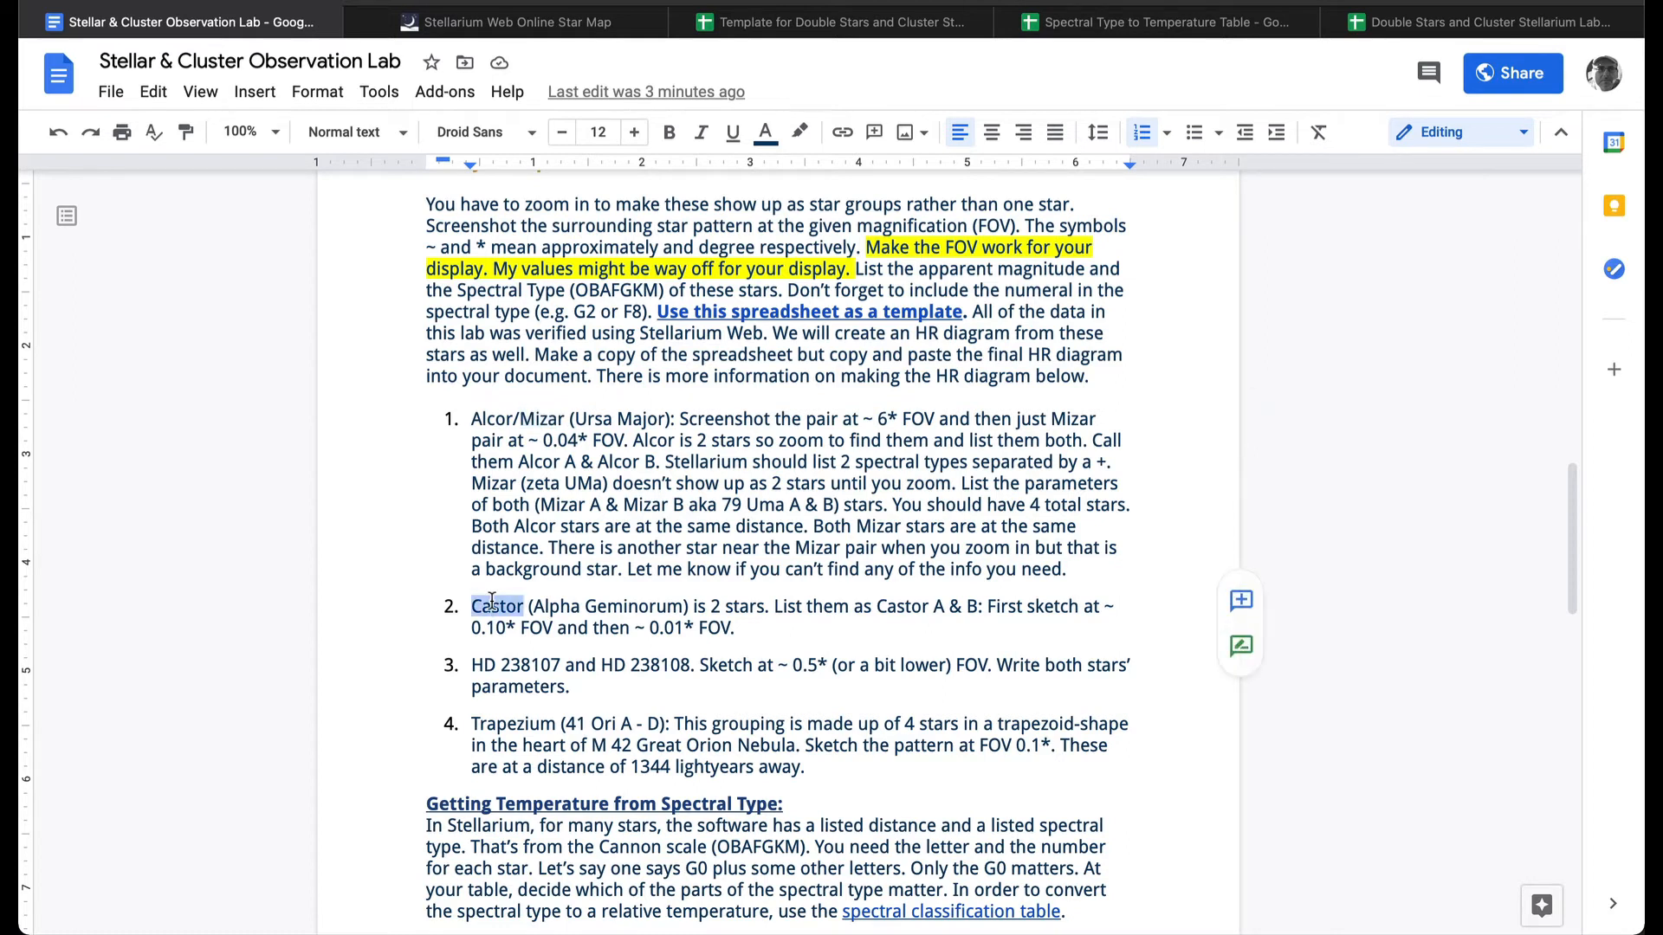
click(498, 662)
click(509, 724)
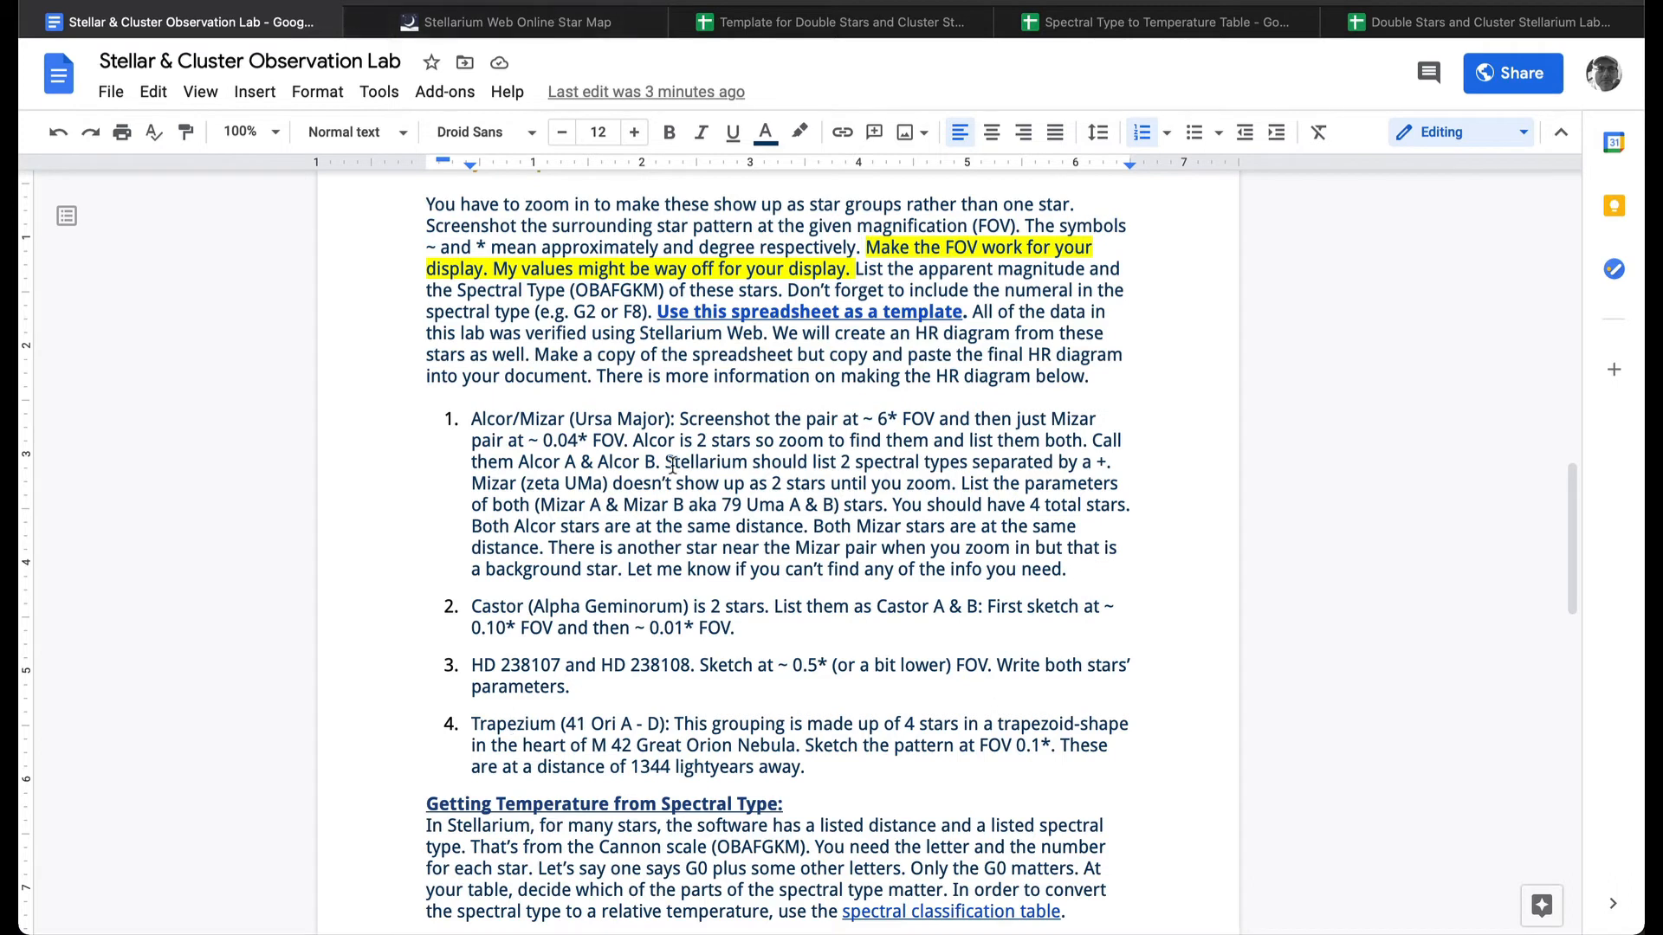
Read the lab document's instructions on getting temperature from spectral type and making an HR diagram.
scroll(673, 466, down, 3)
scroll(673, 466, up, 1)
scroll(673, 466, down, 1)
scroll(673, 466, down, 1)
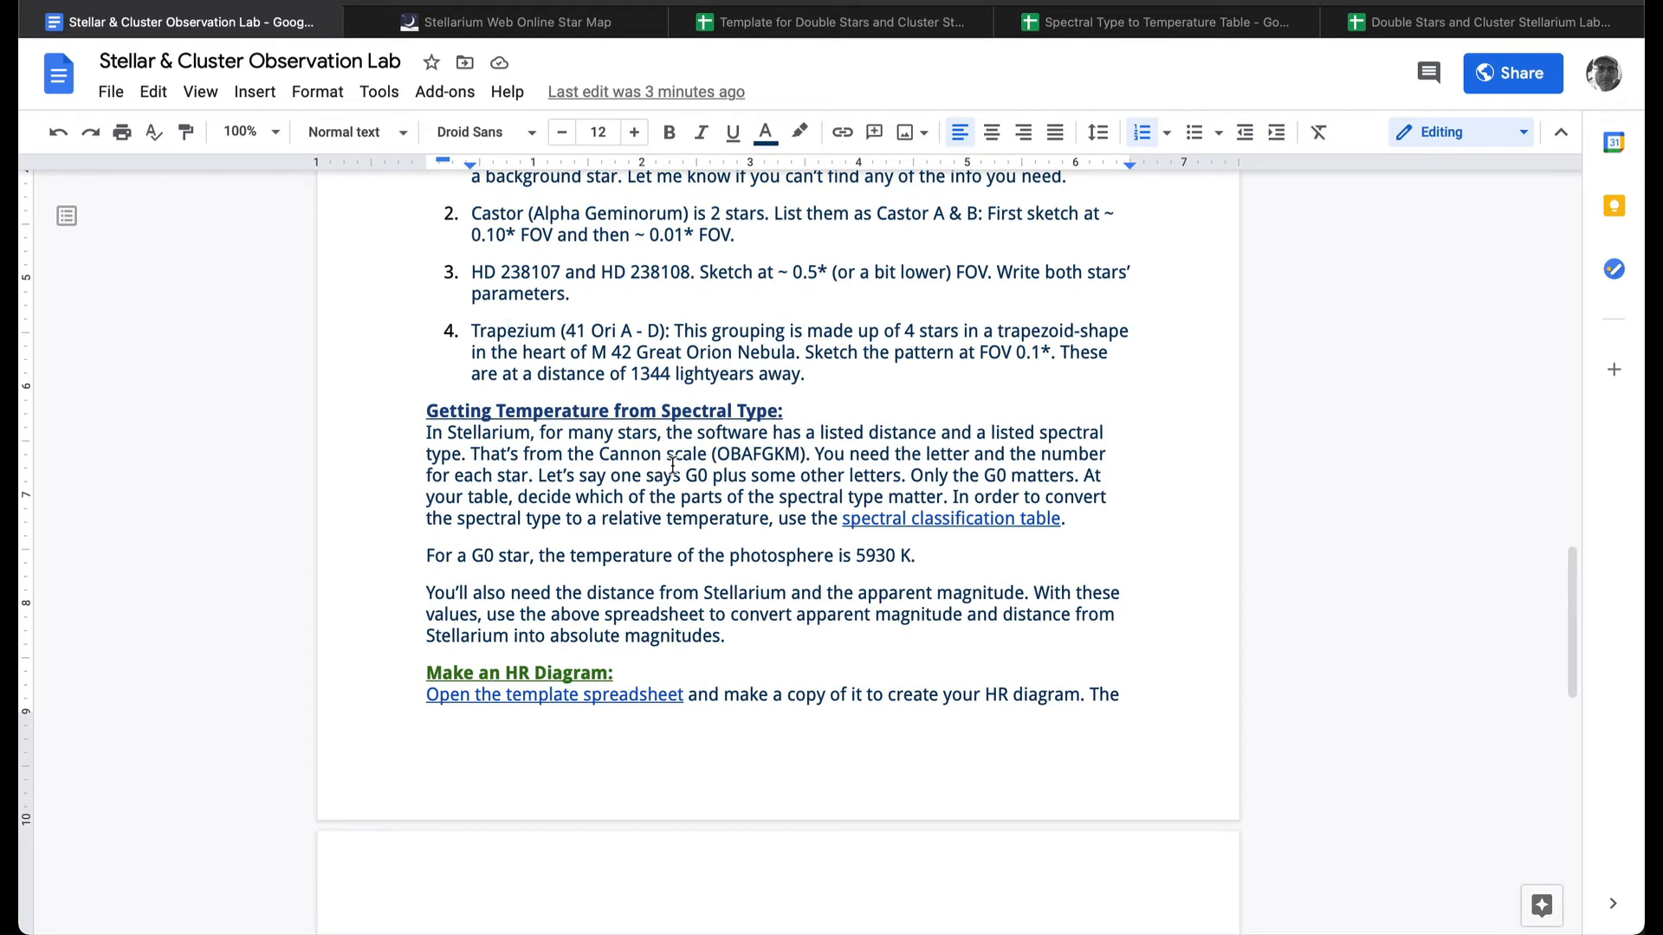
scroll(673, 466, down, 1)
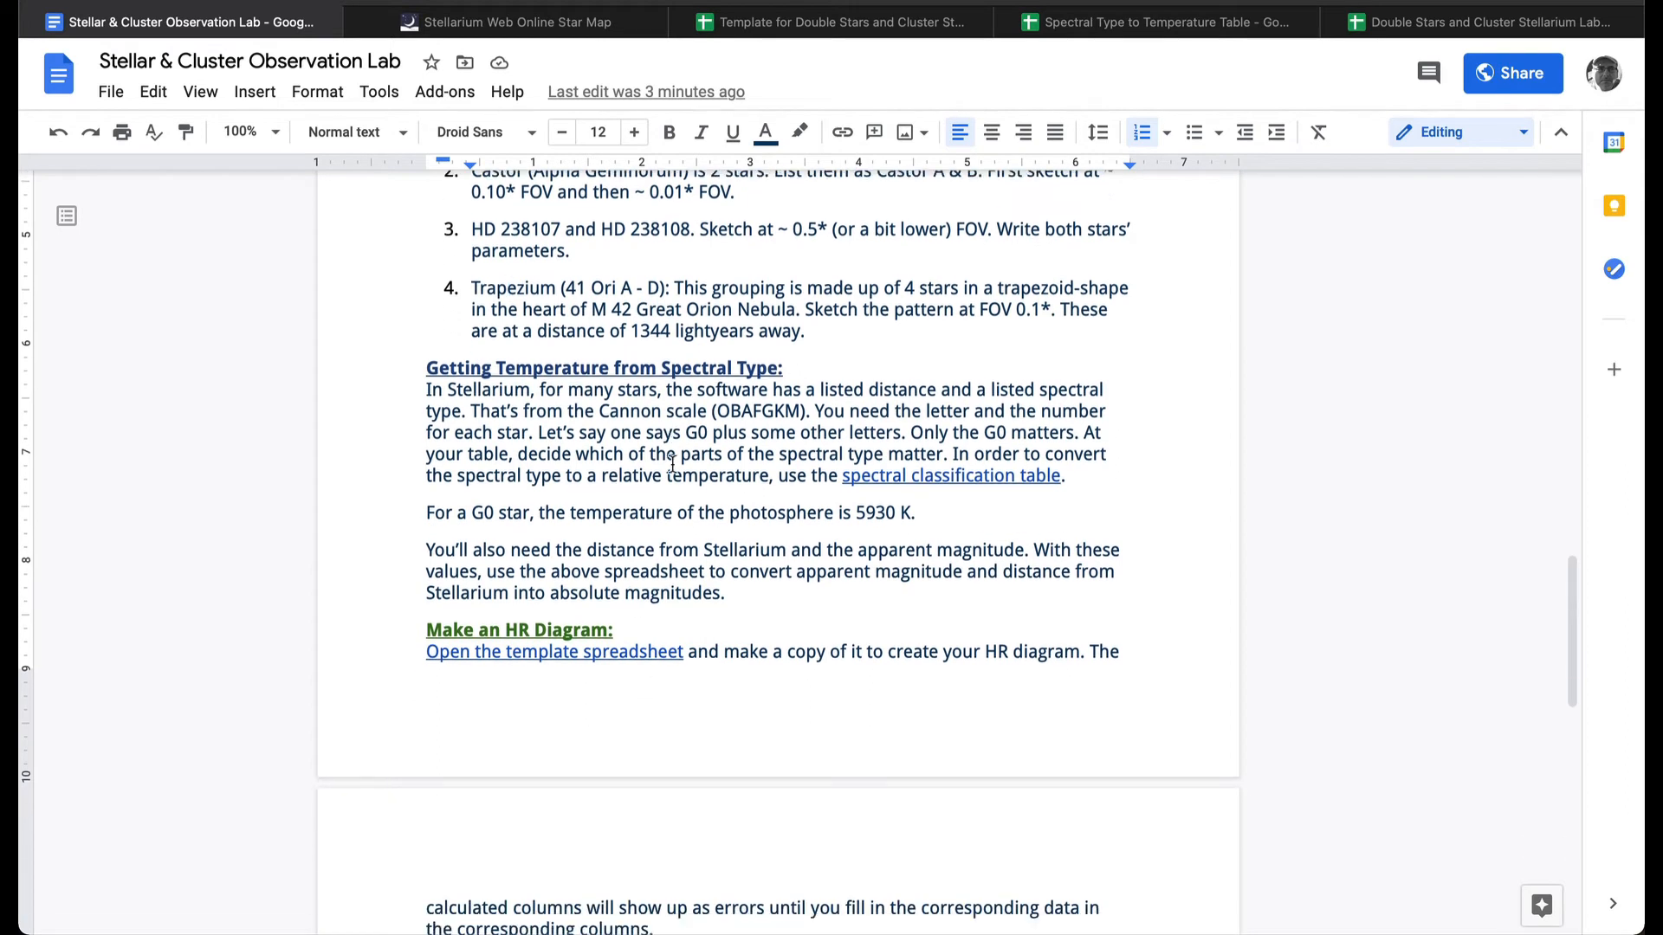
scroll(673, 466, down, 1)
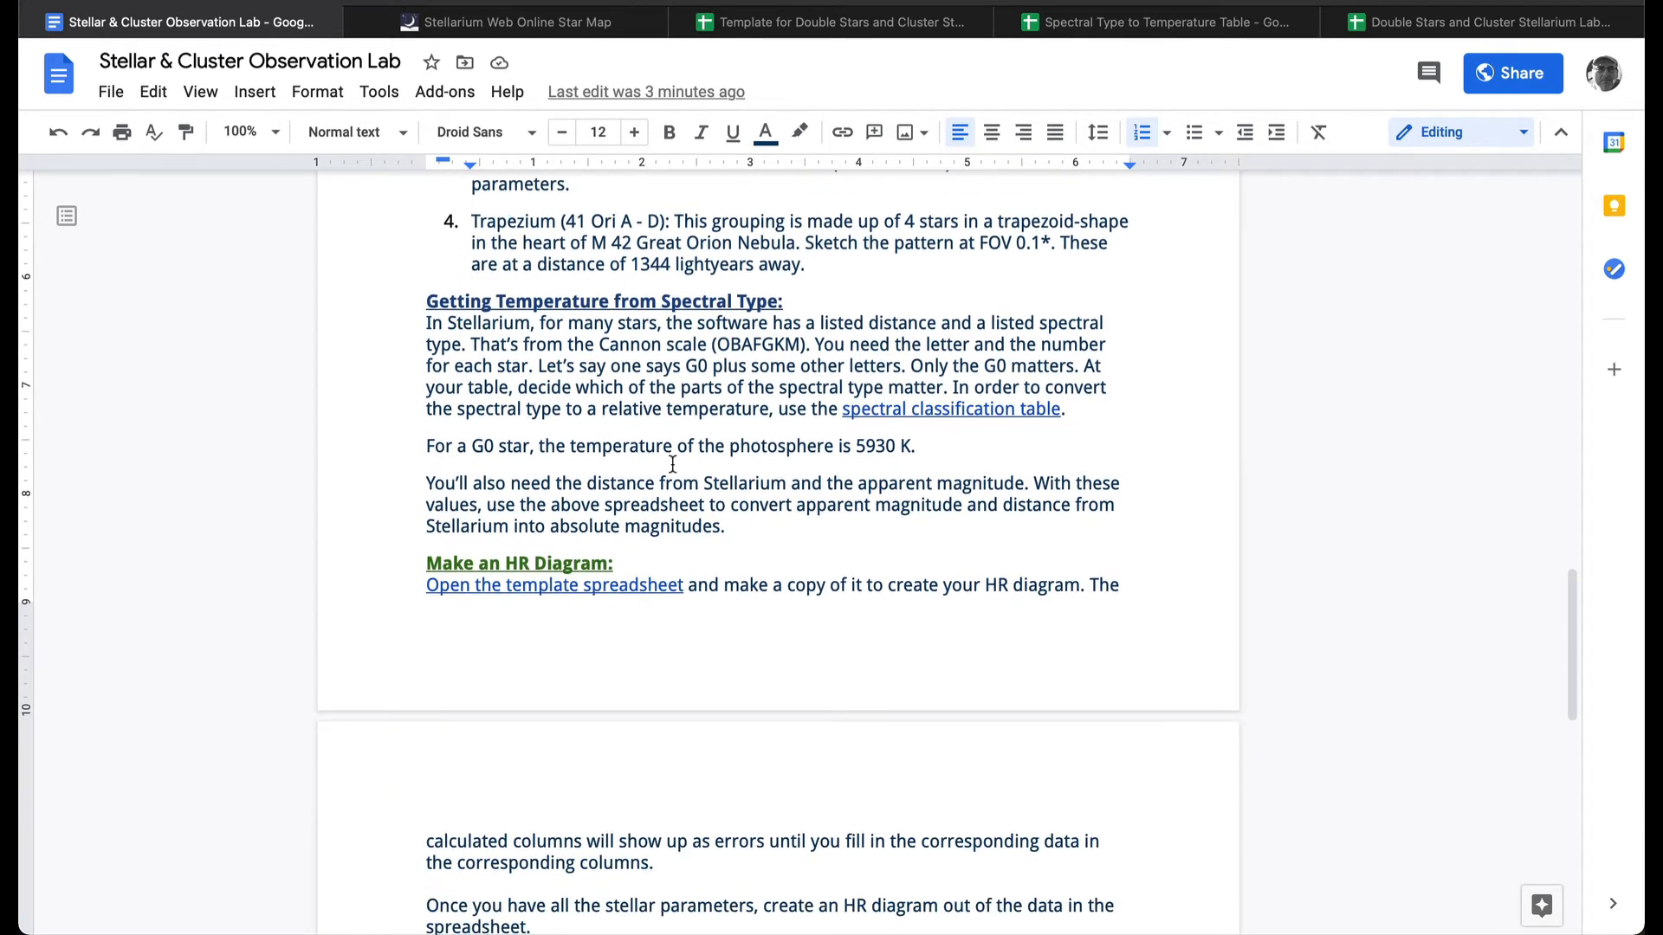
scroll(673, 466, down, 6)
scroll(673, 466, down, 3)
drag(482, 599, 556, 755)
Switch to Stellarium Web, freeze the sky at 21:00, and hide the side menu.
click(506, 23)
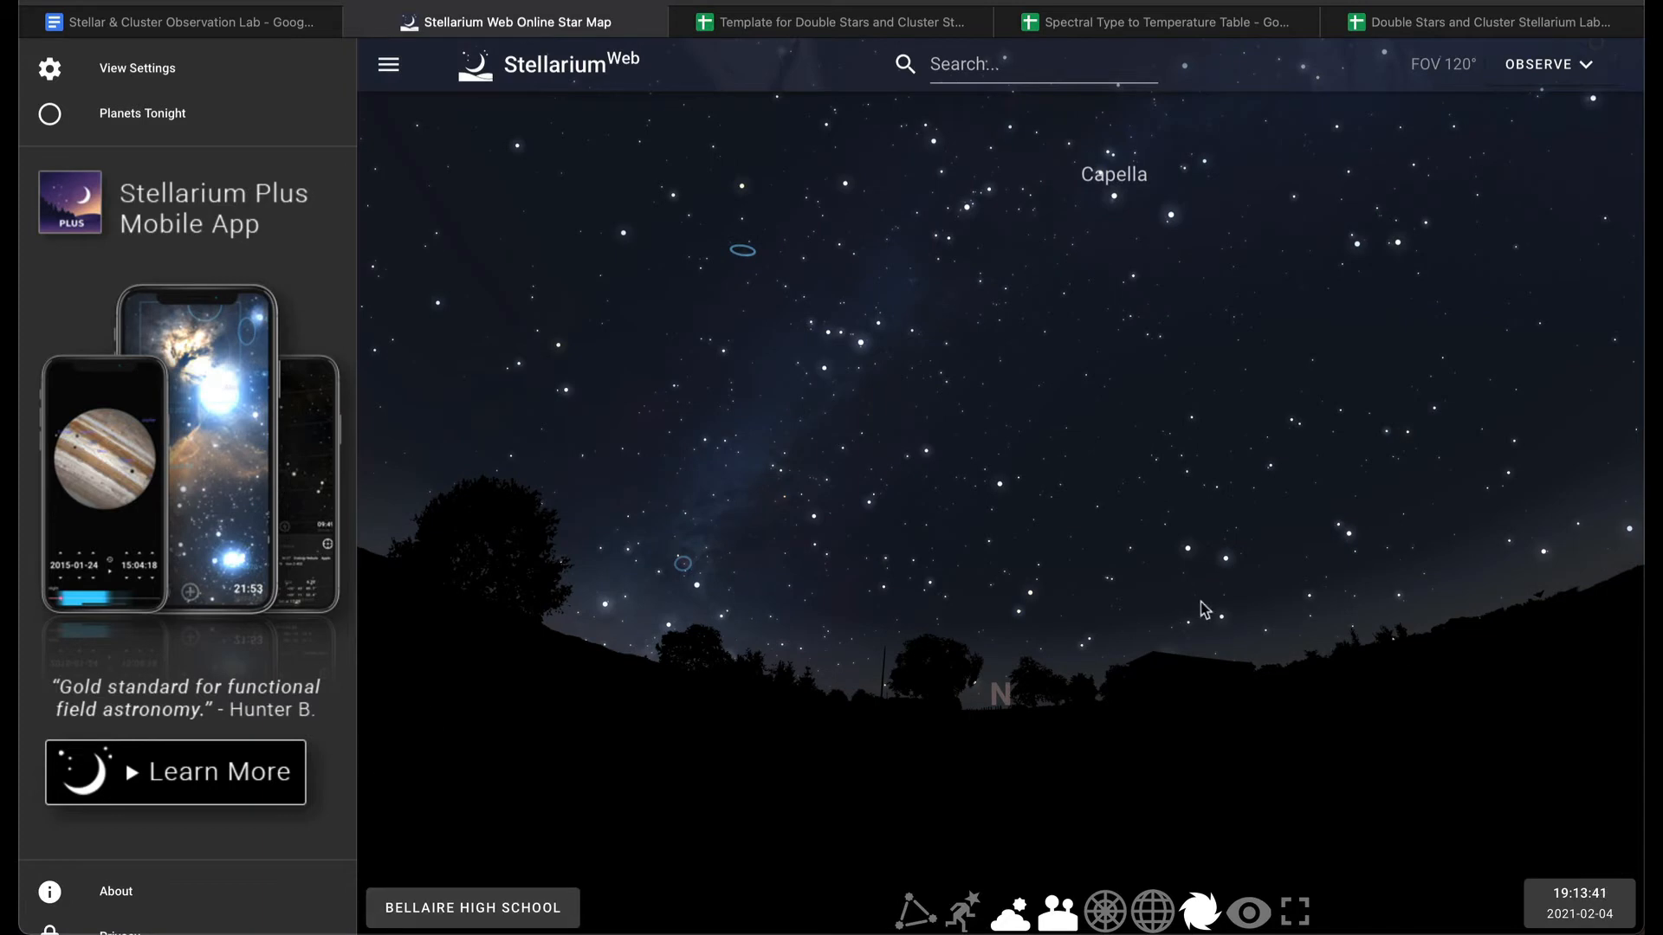
click(1581, 917)
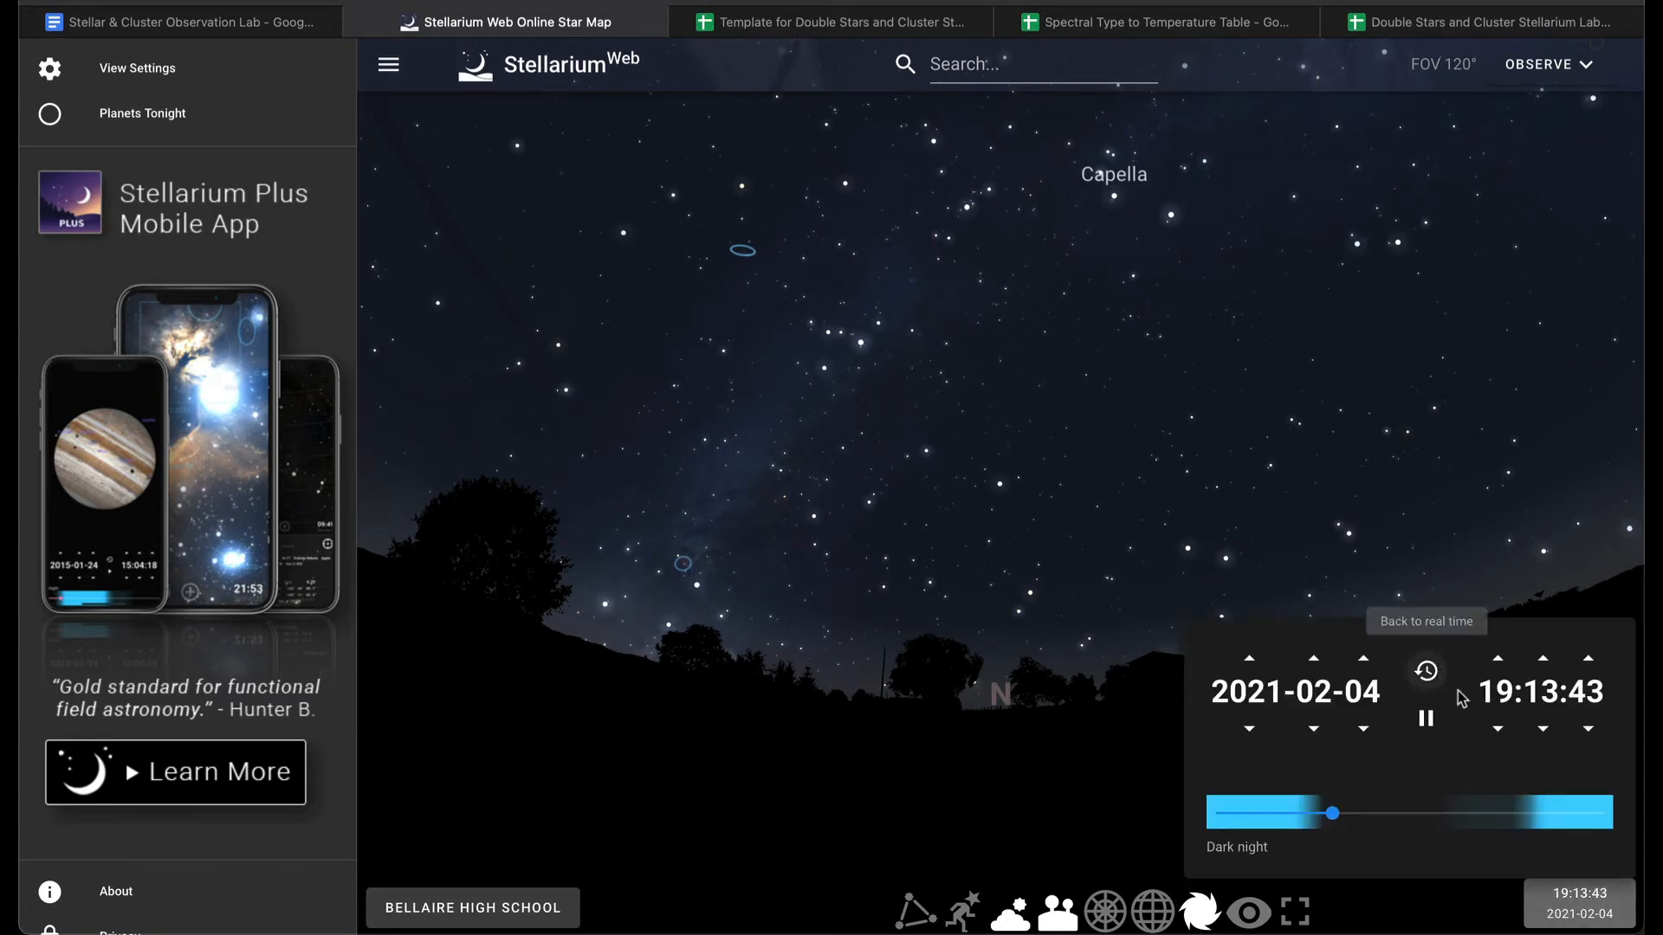
click(1496, 660)
click(1496, 660)
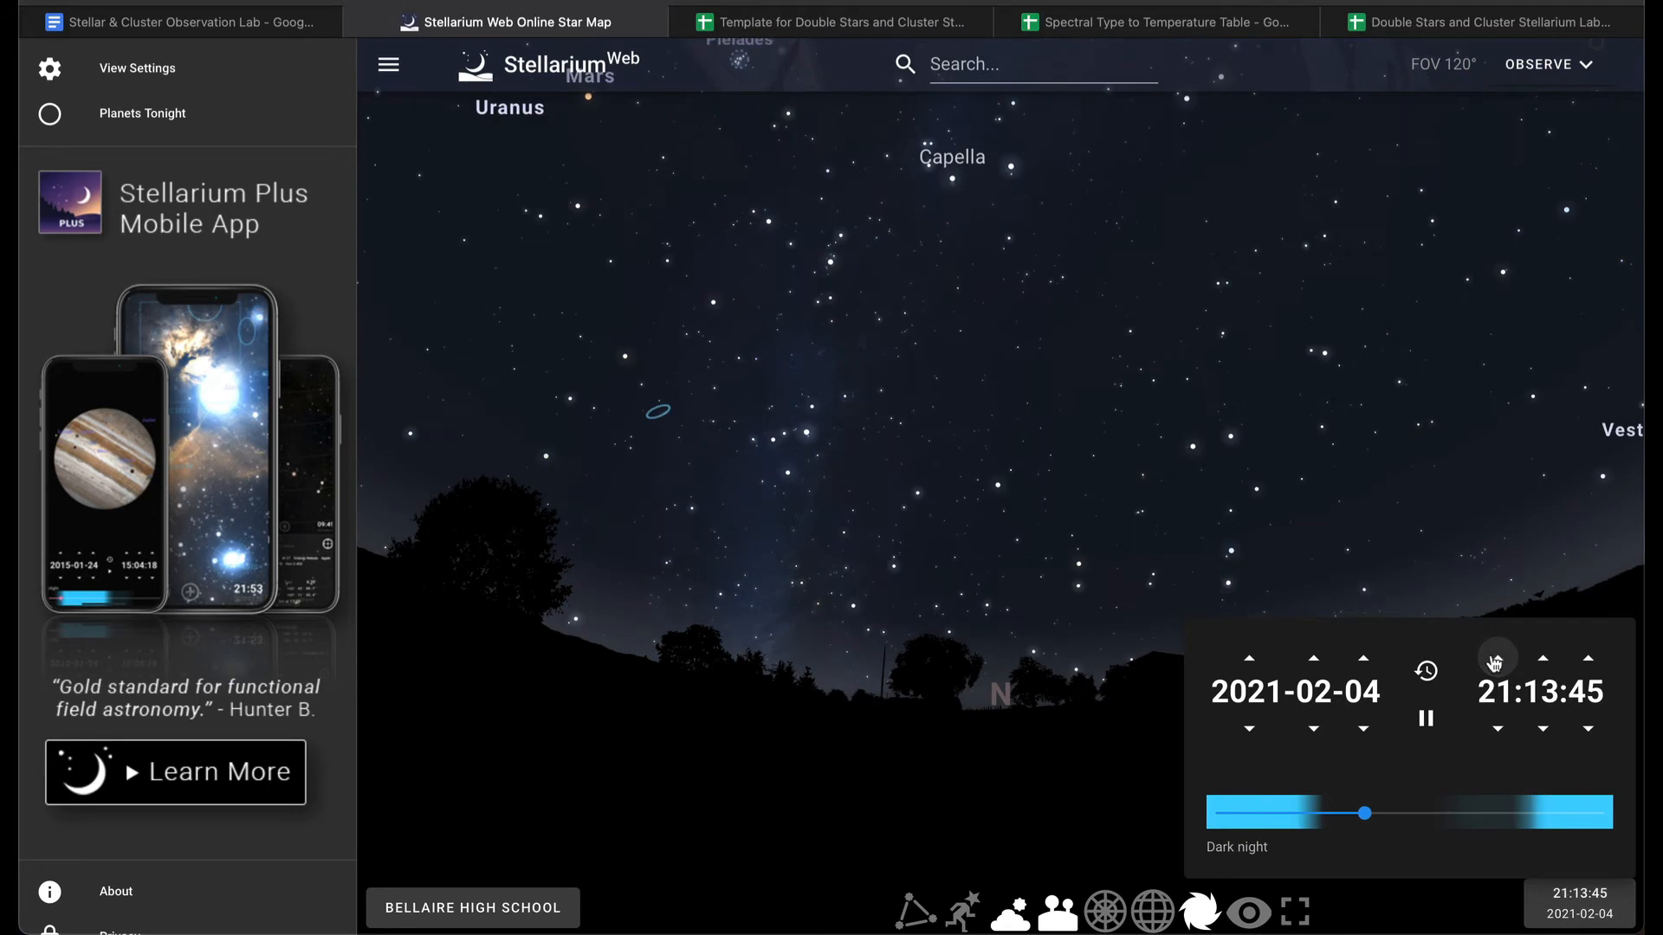
click(1543, 729)
click(1544, 729)
click(1544, 729)
click(1543, 729)
click(1544, 729)
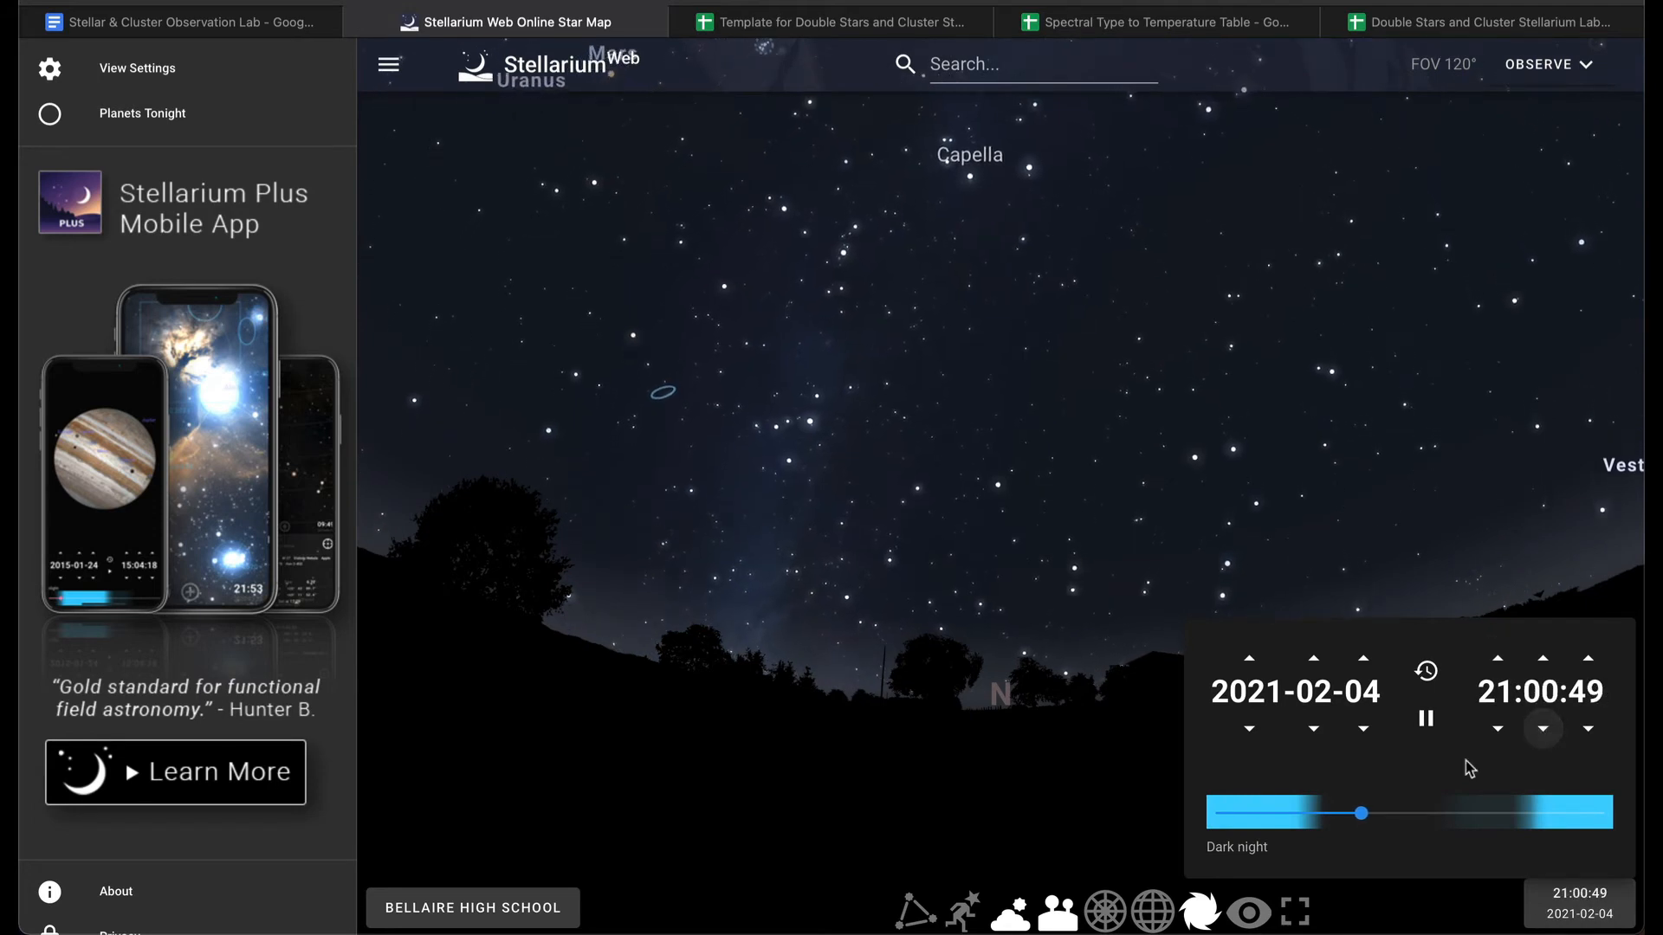
click(1426, 718)
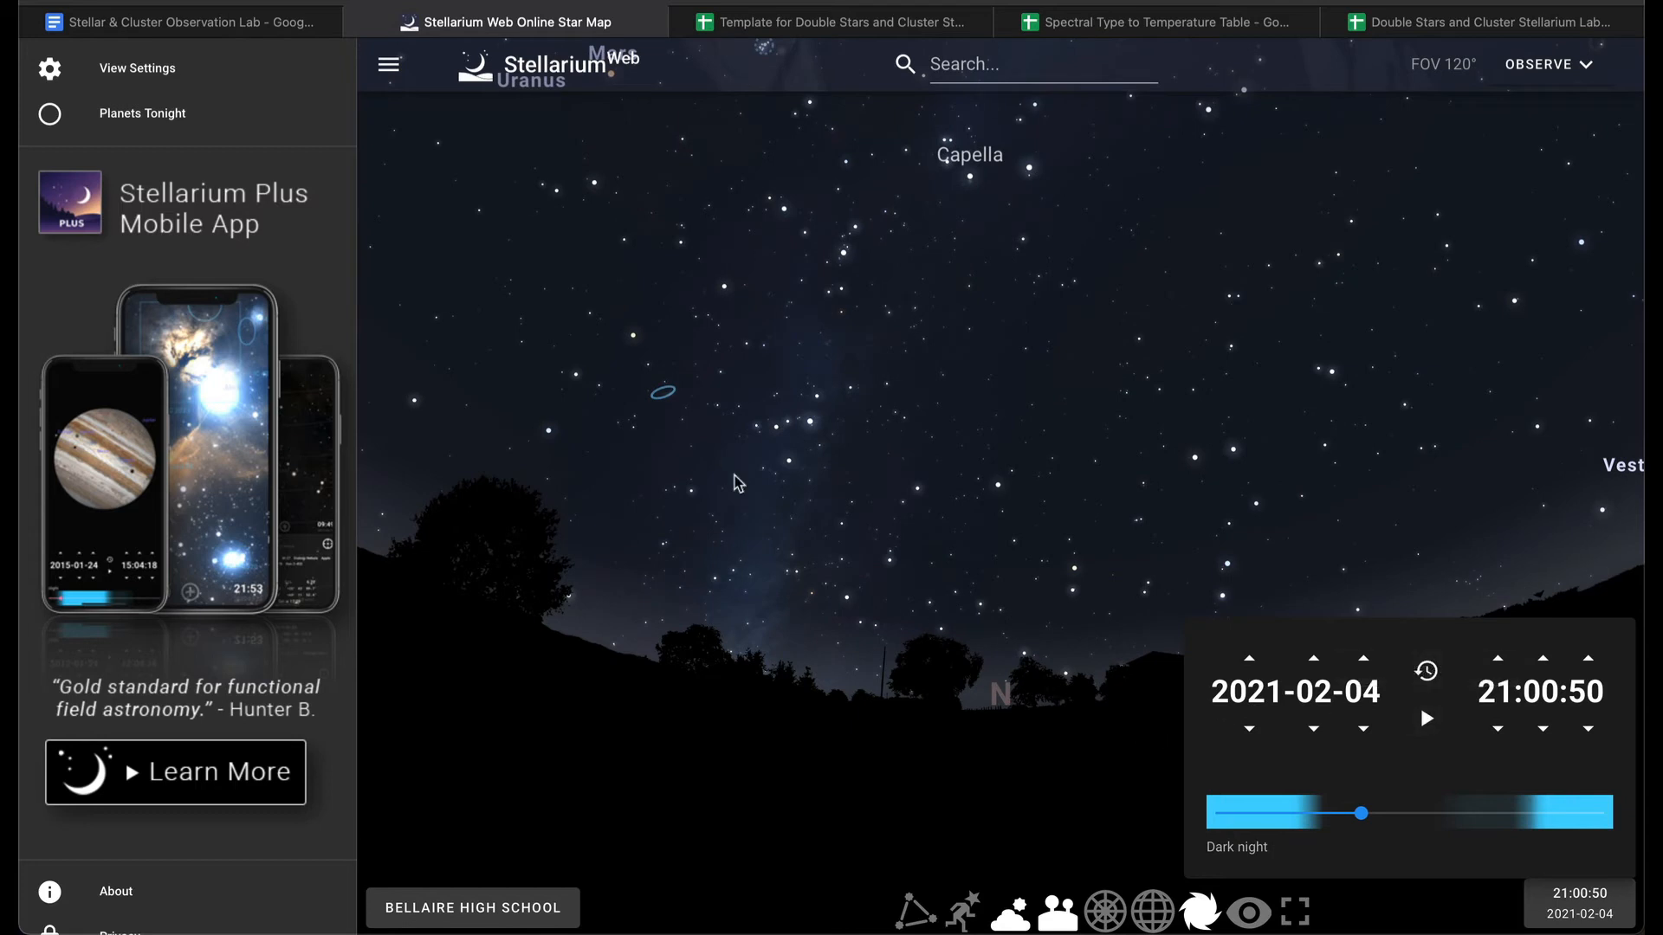
click(389, 64)
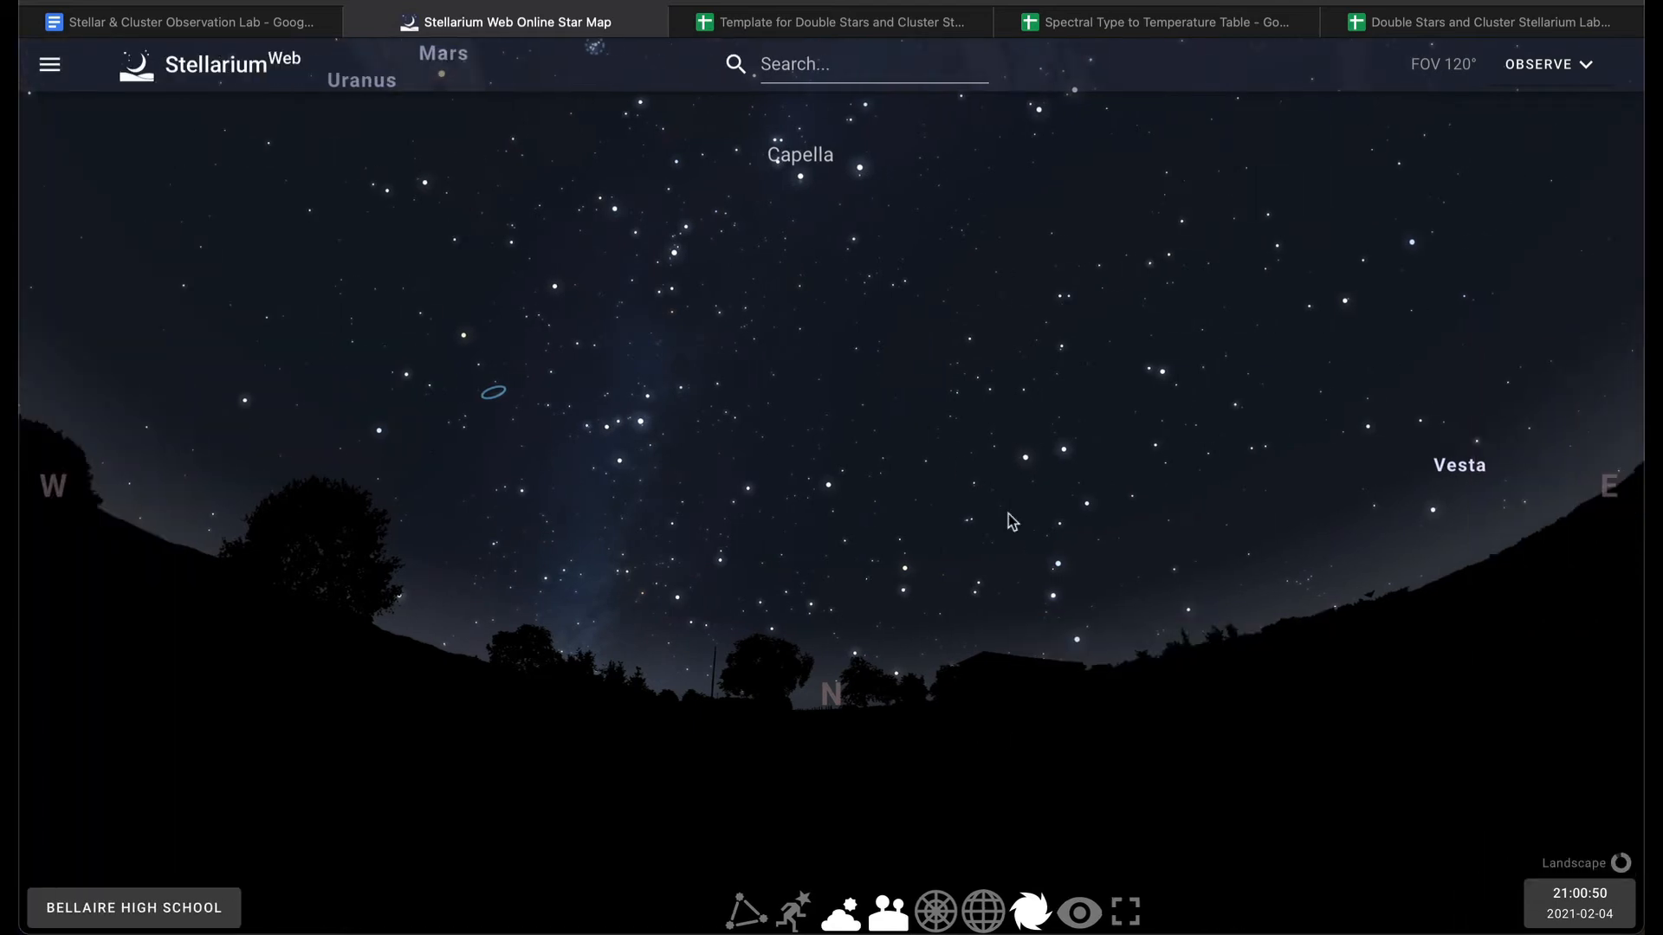
Switch to the template spreadsheet and examine the RA and DE coordinates given for Alcor A and Alcor B.
click(798, 24)
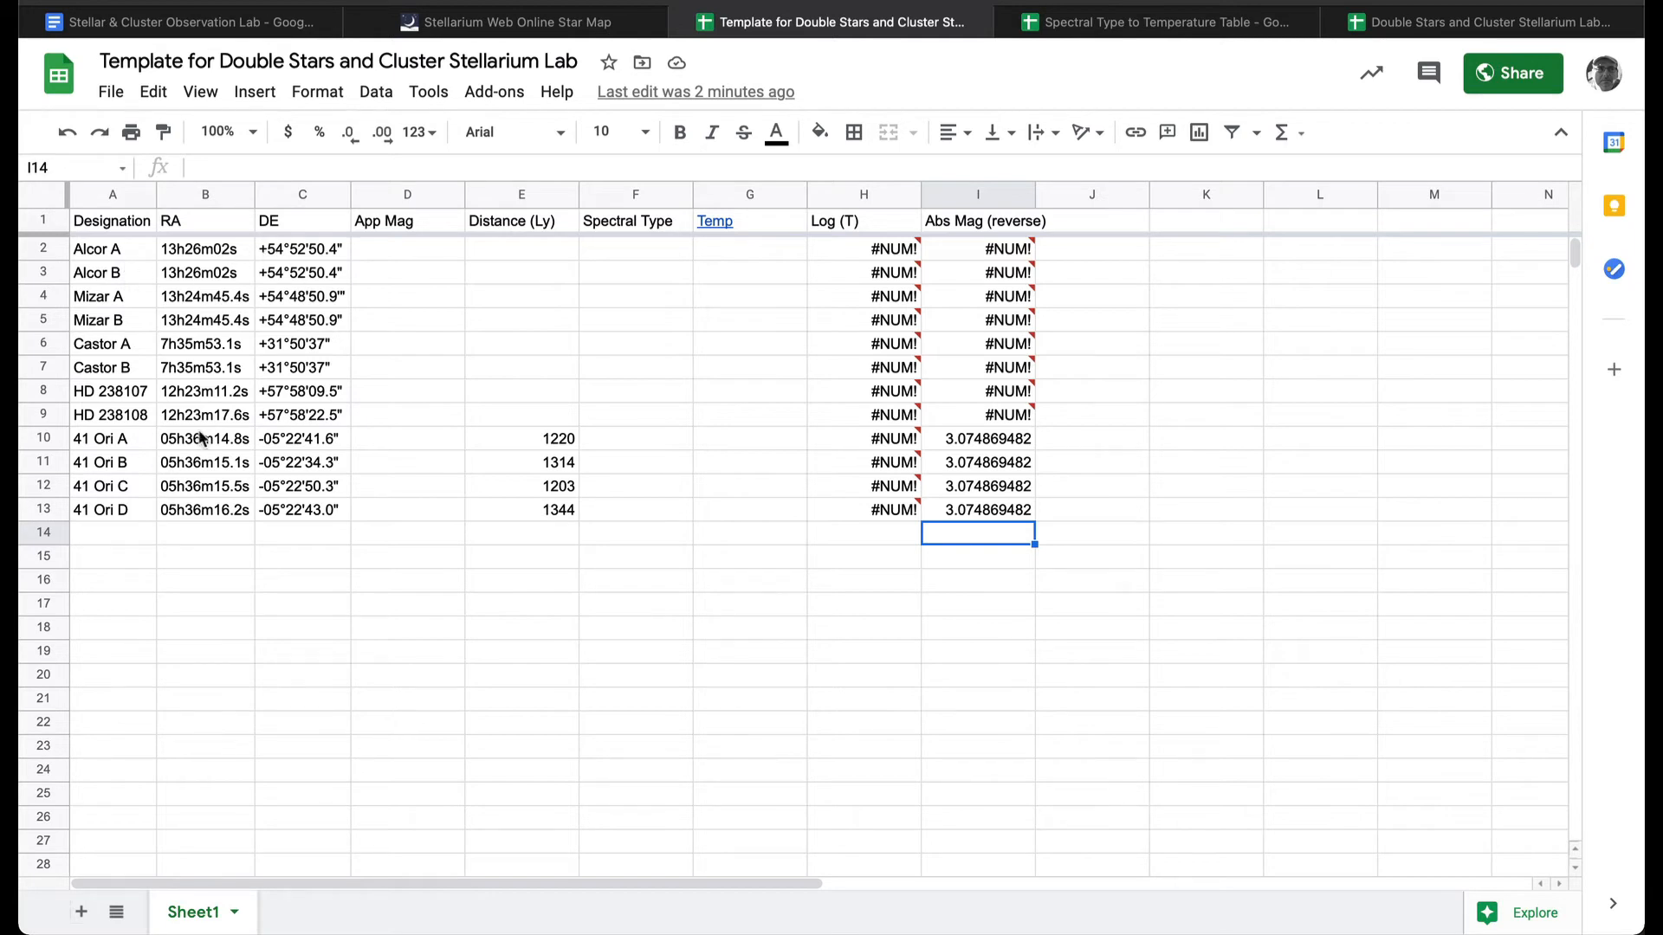
click(214, 251)
click(199, 274)
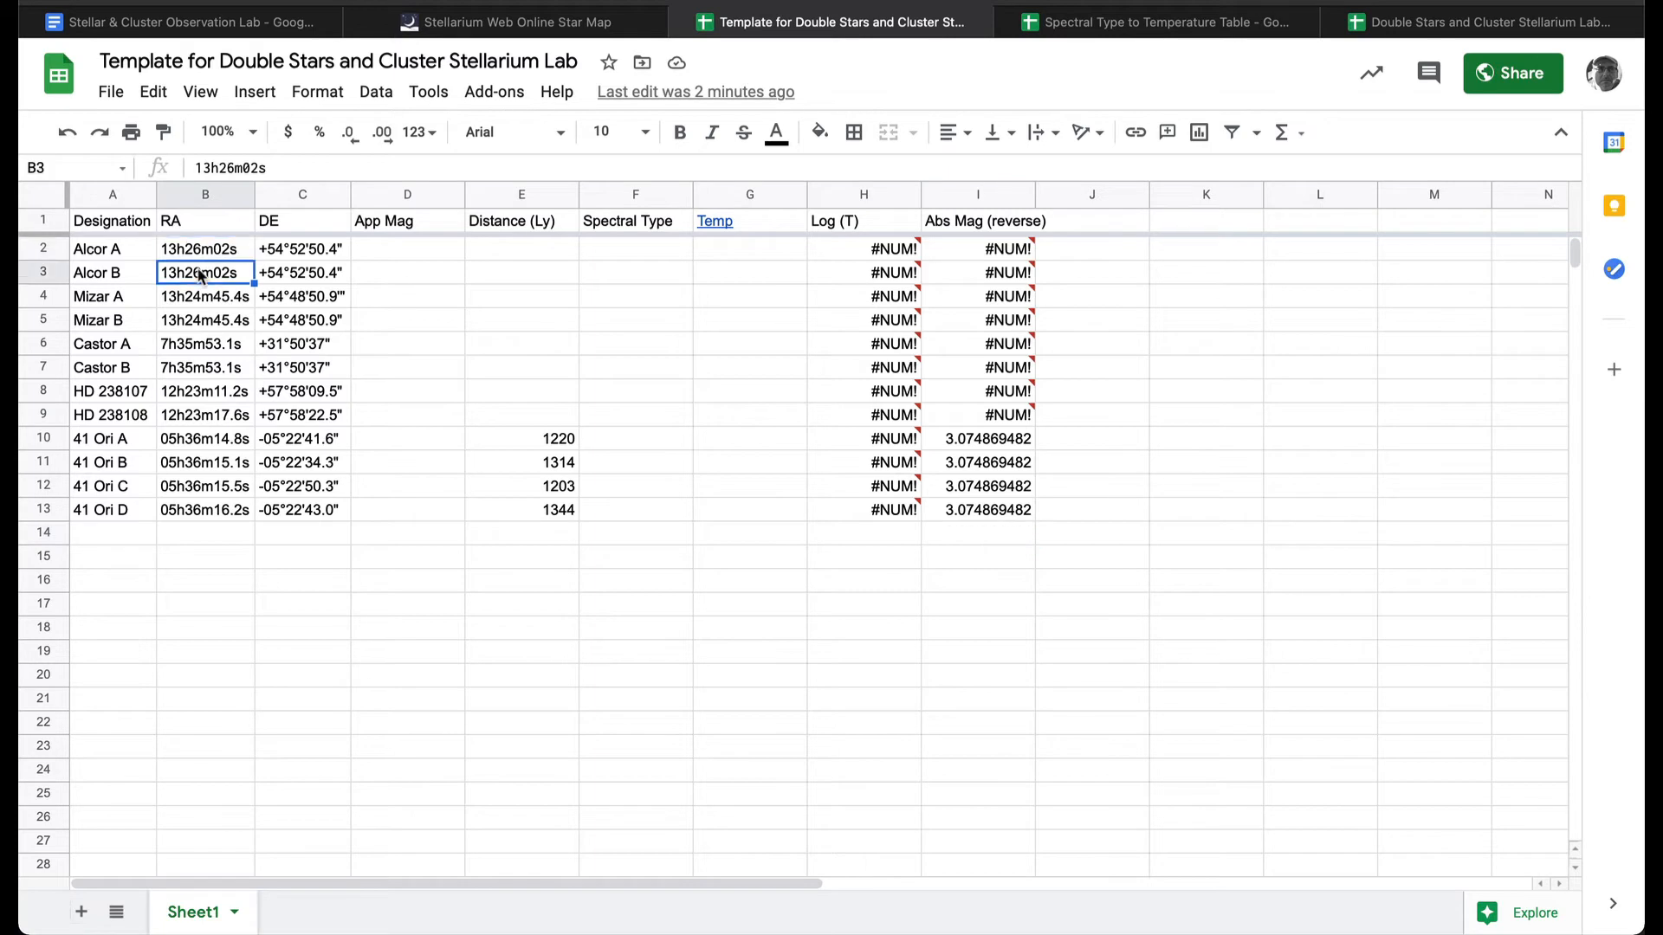
click(209, 250)
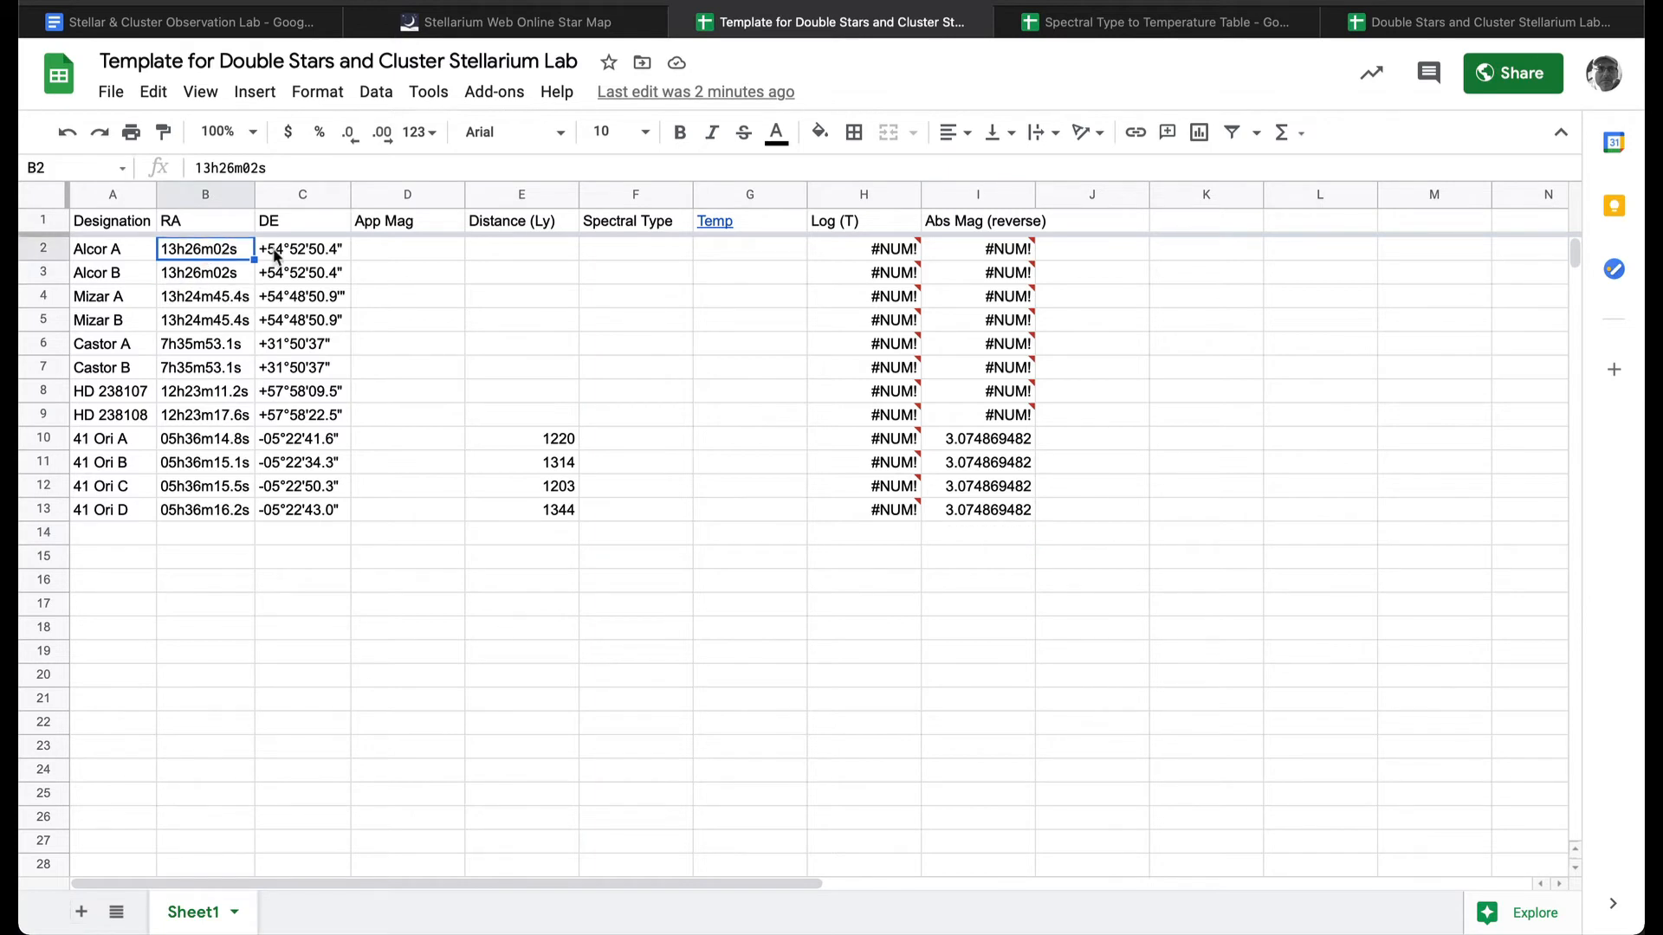
click(273, 253)
click(278, 272)
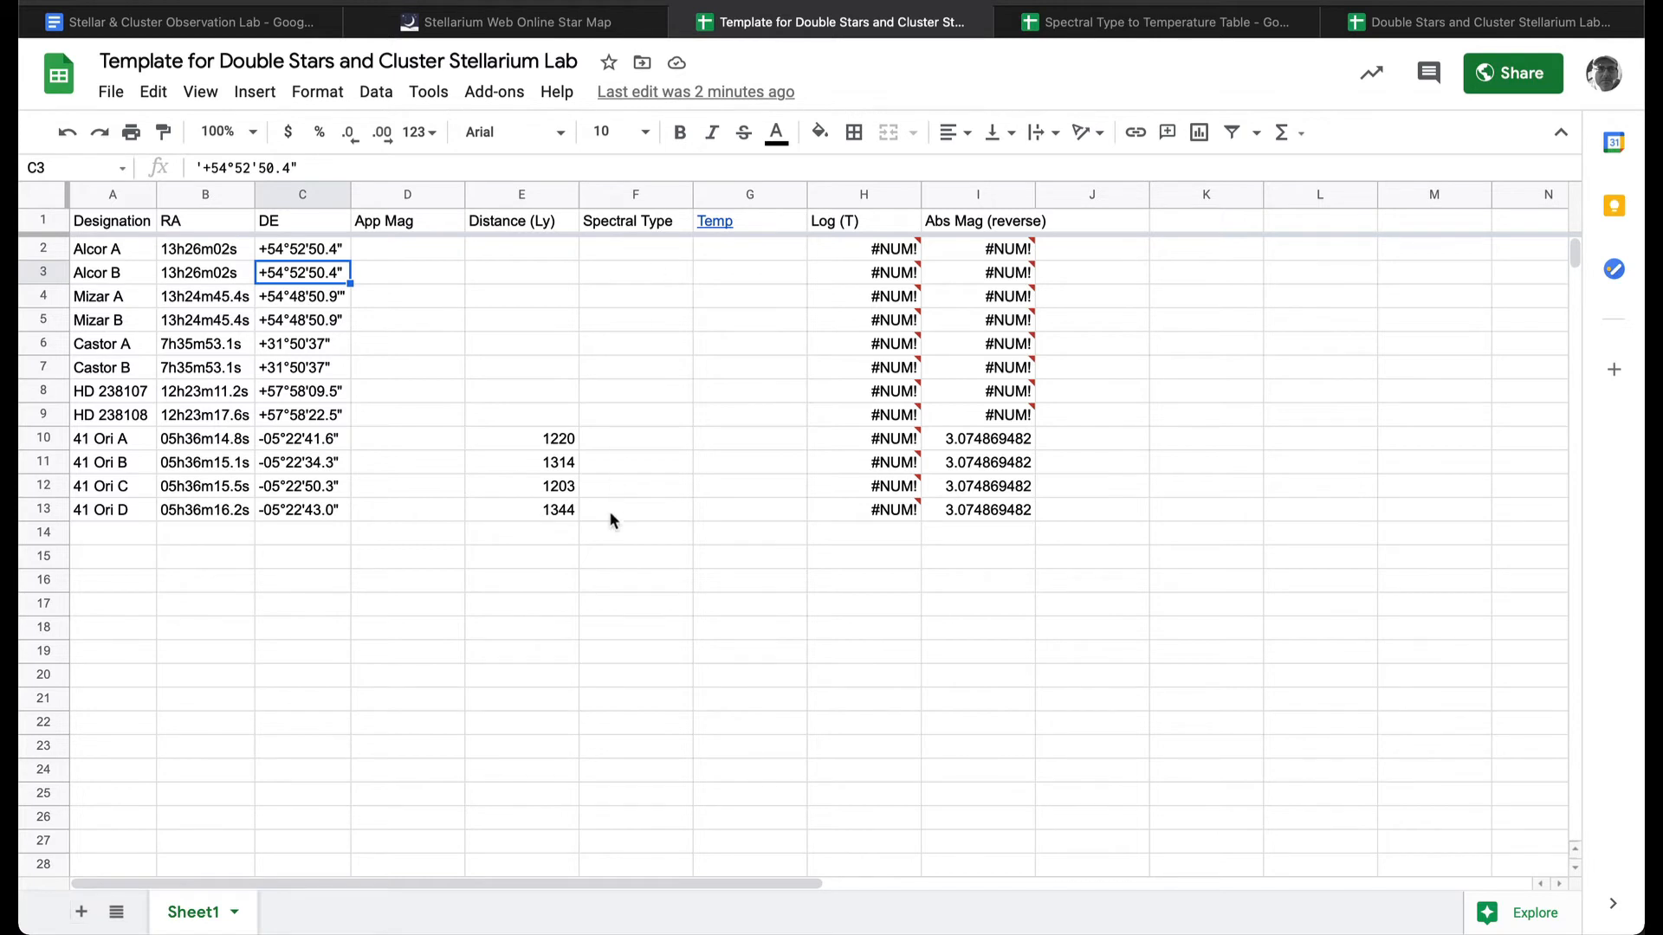
Look up the temperatures for spectral types O9, A1 and M1 in the Spectral Type to Temperature Table.
click(1130, 25)
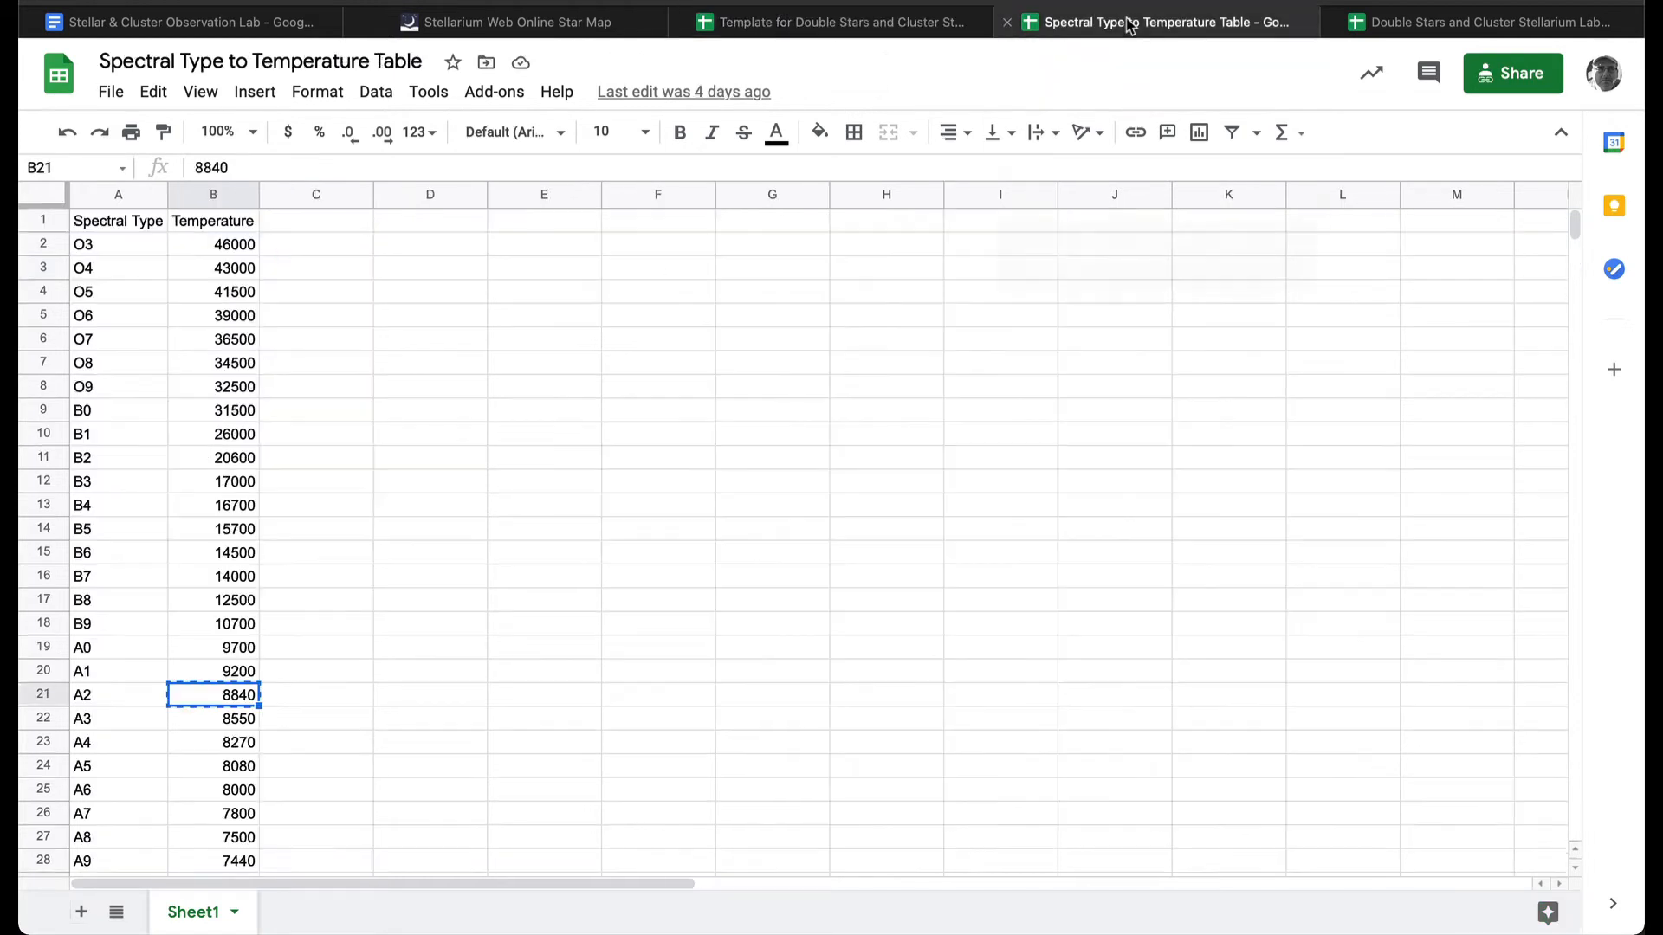
click(93, 395)
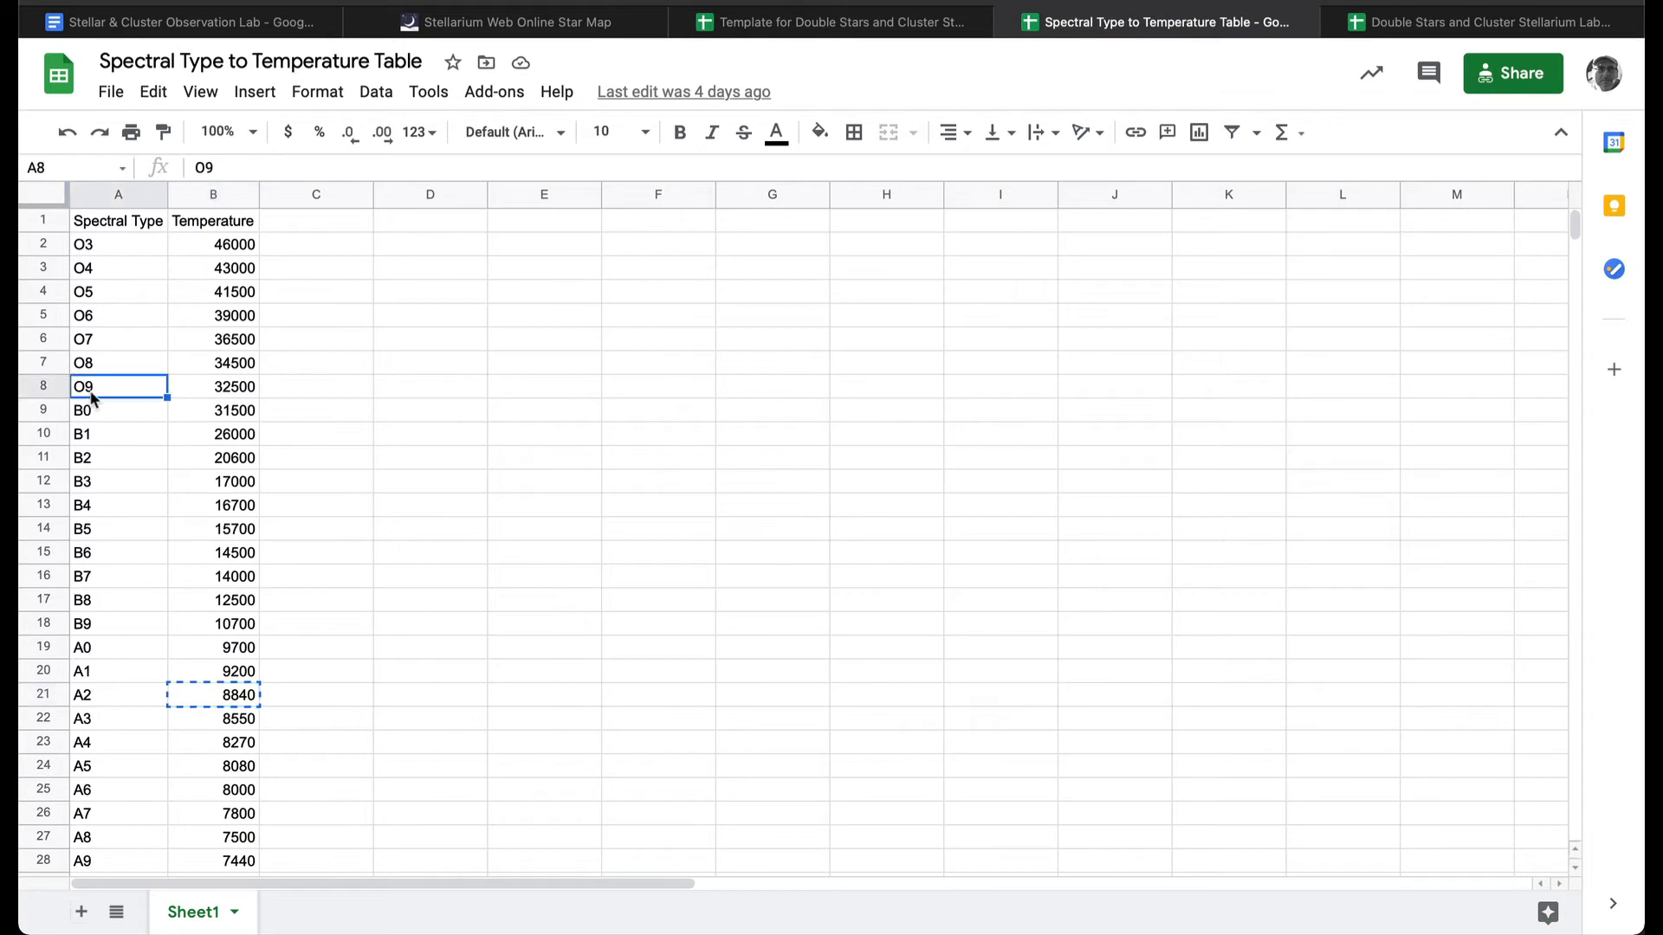
click(218, 372)
click(225, 386)
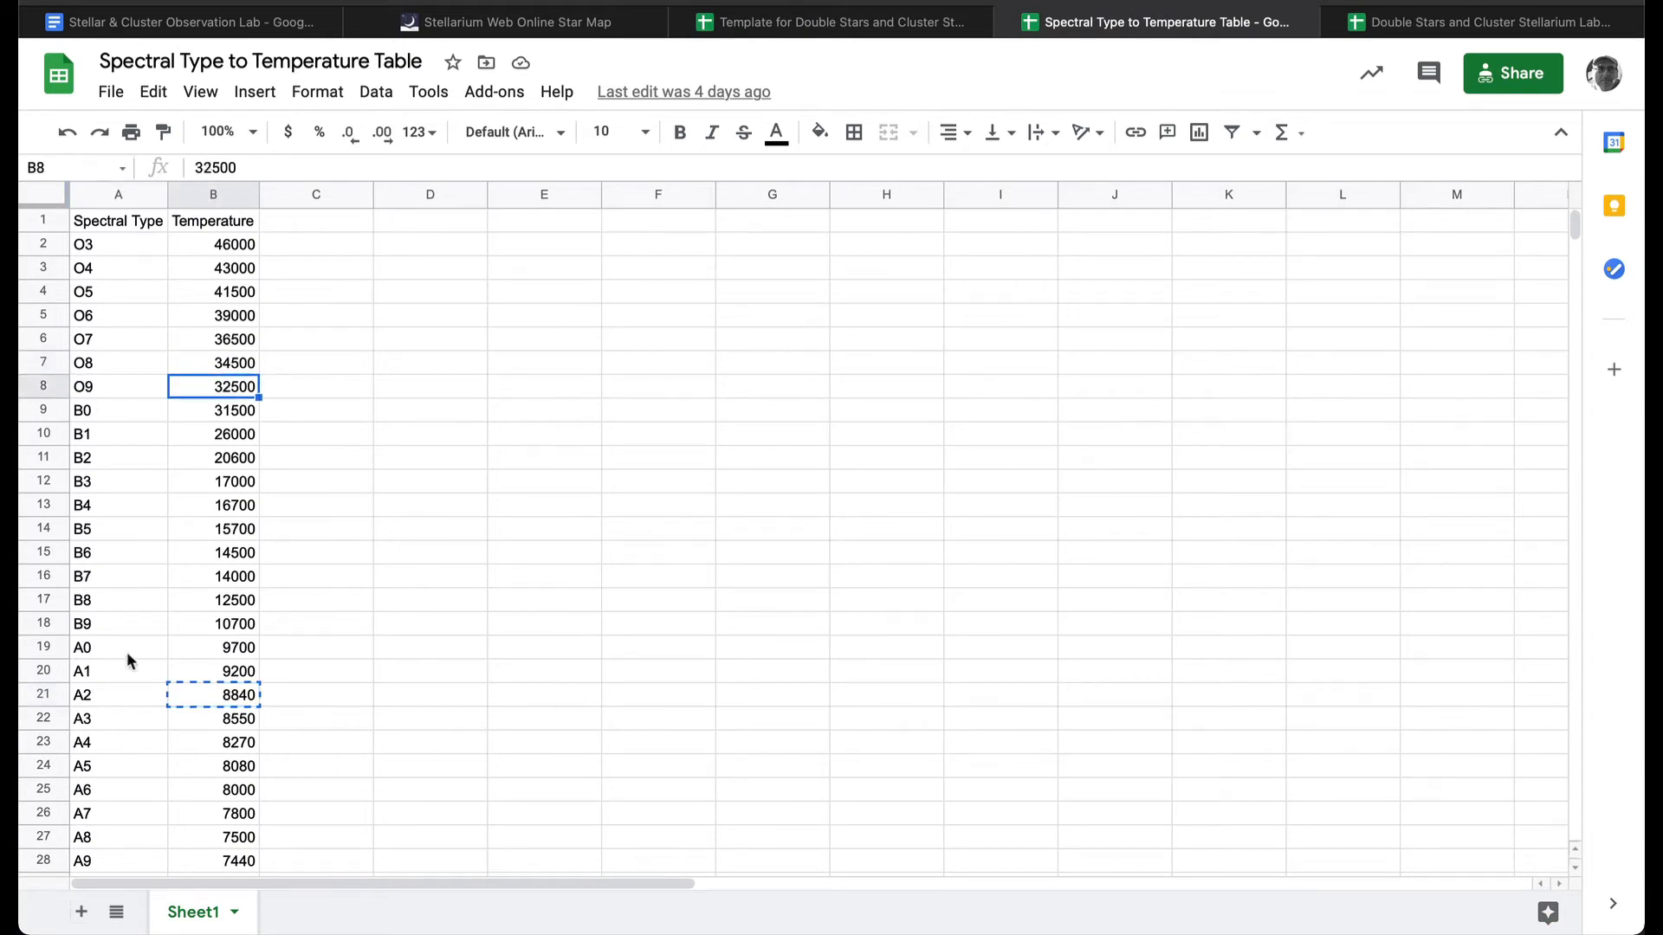
click(108, 673)
click(230, 672)
scroll(232, 672, down, 5)
scroll(232, 672, down, 5)
click(119, 695)
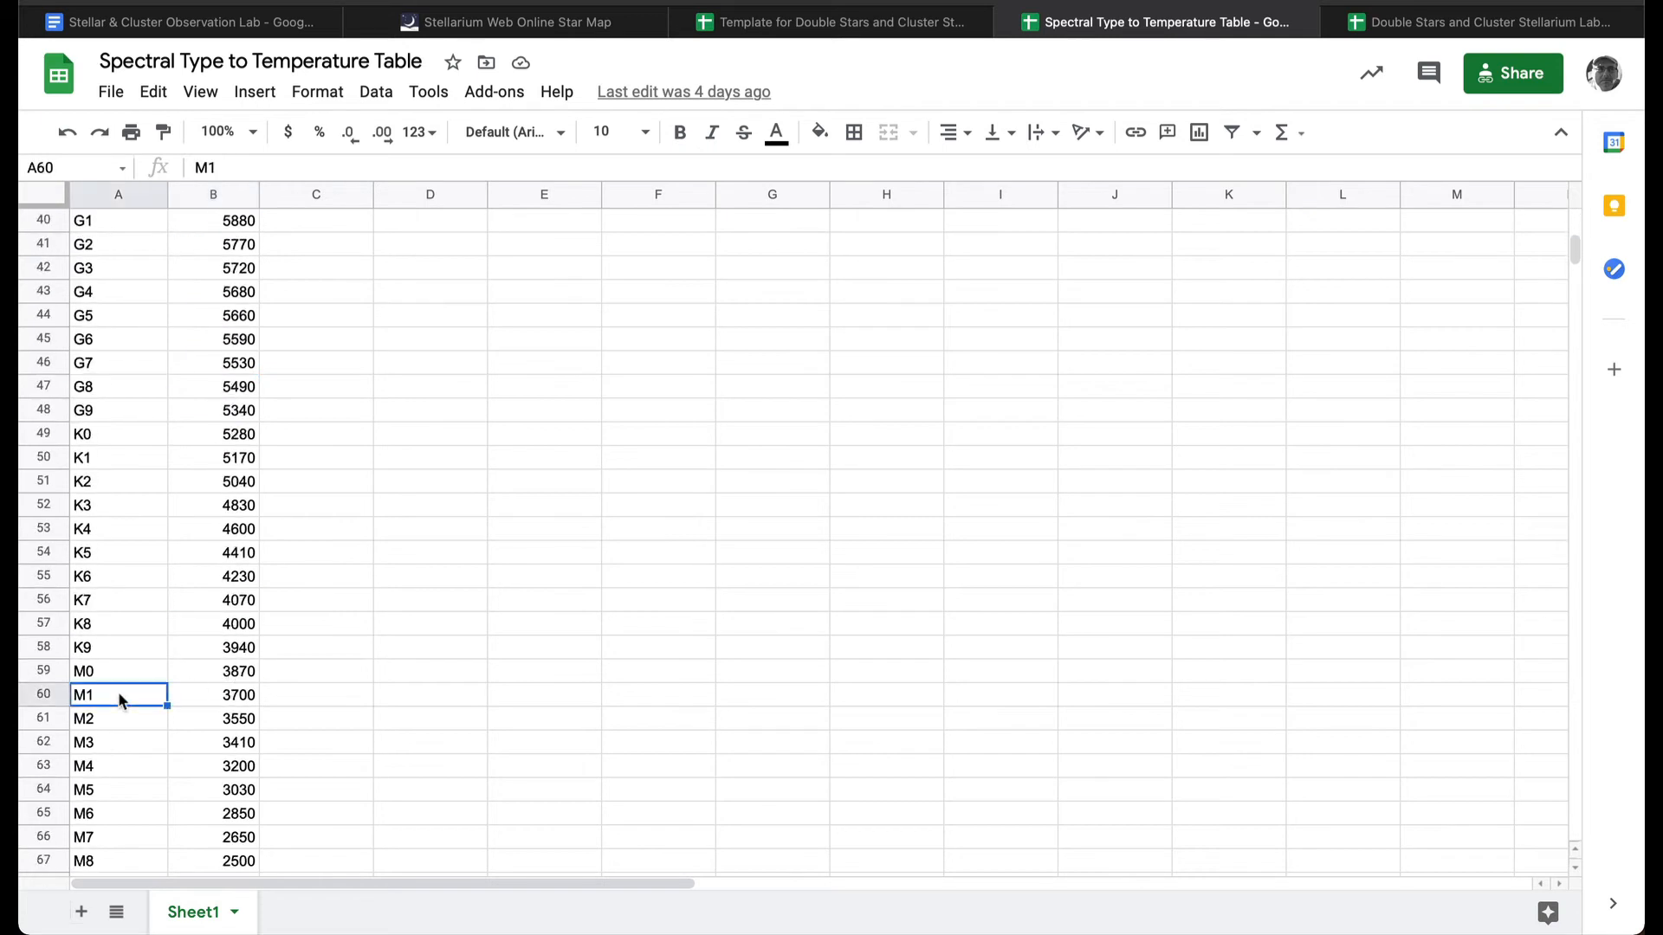
click(232, 696)
Return to the template spreadsheet and examine the App Mag through Temp entry columns and the calculated Log (T) and Abs Mag columns.
click(892, 24)
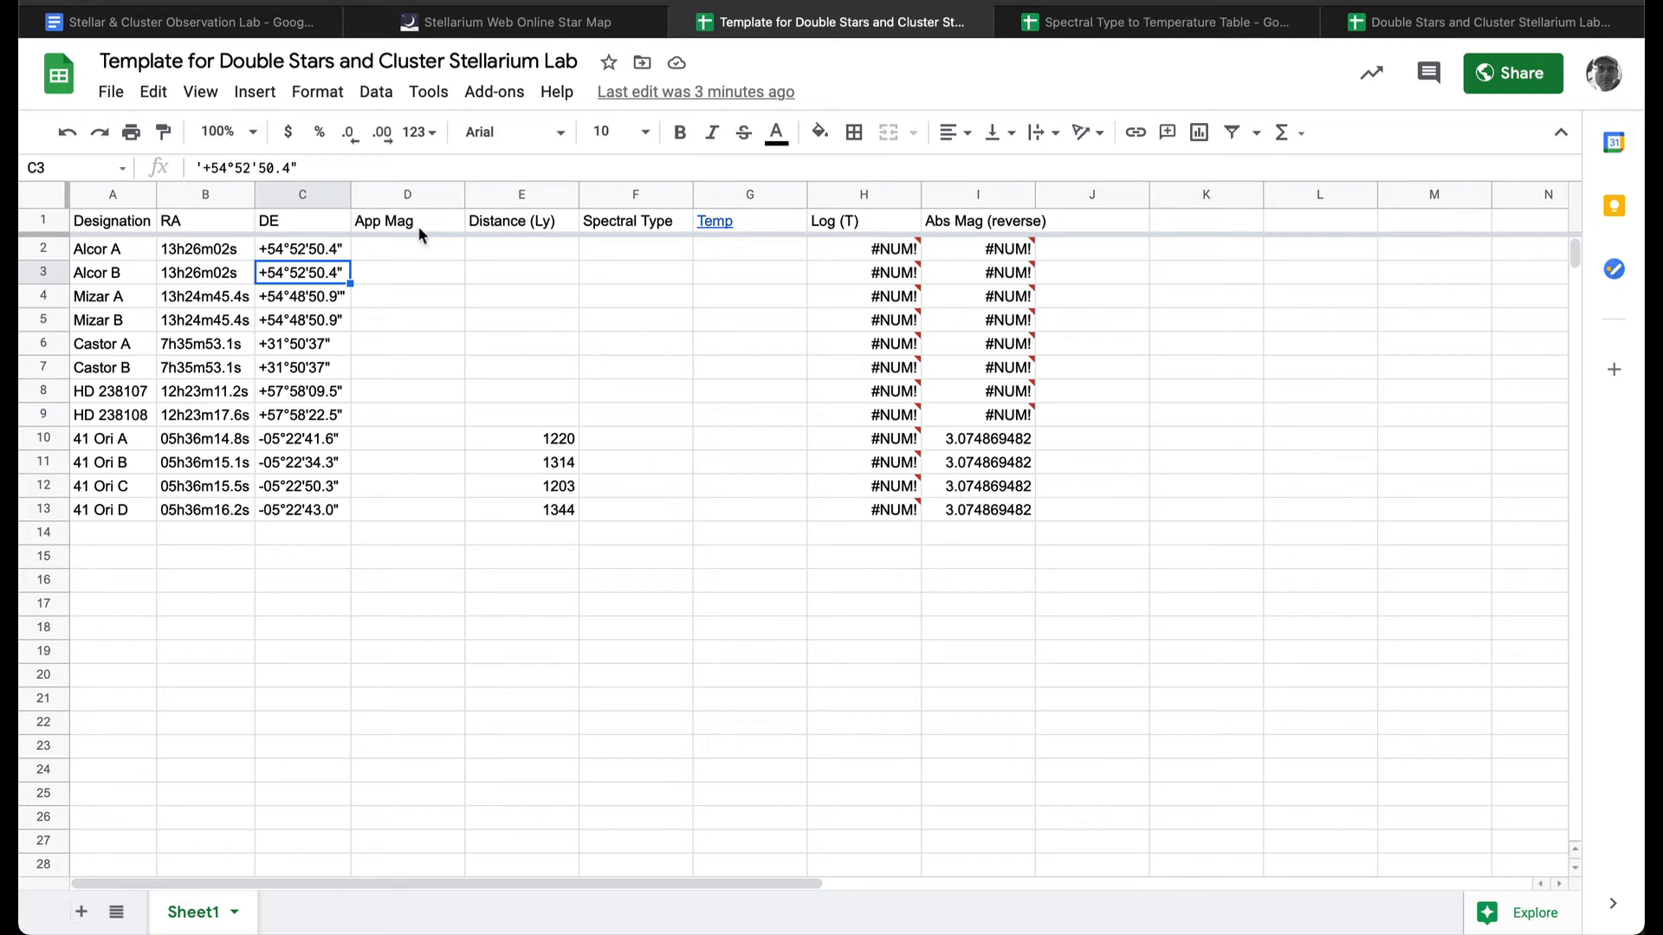
drag(395, 253, 709, 511)
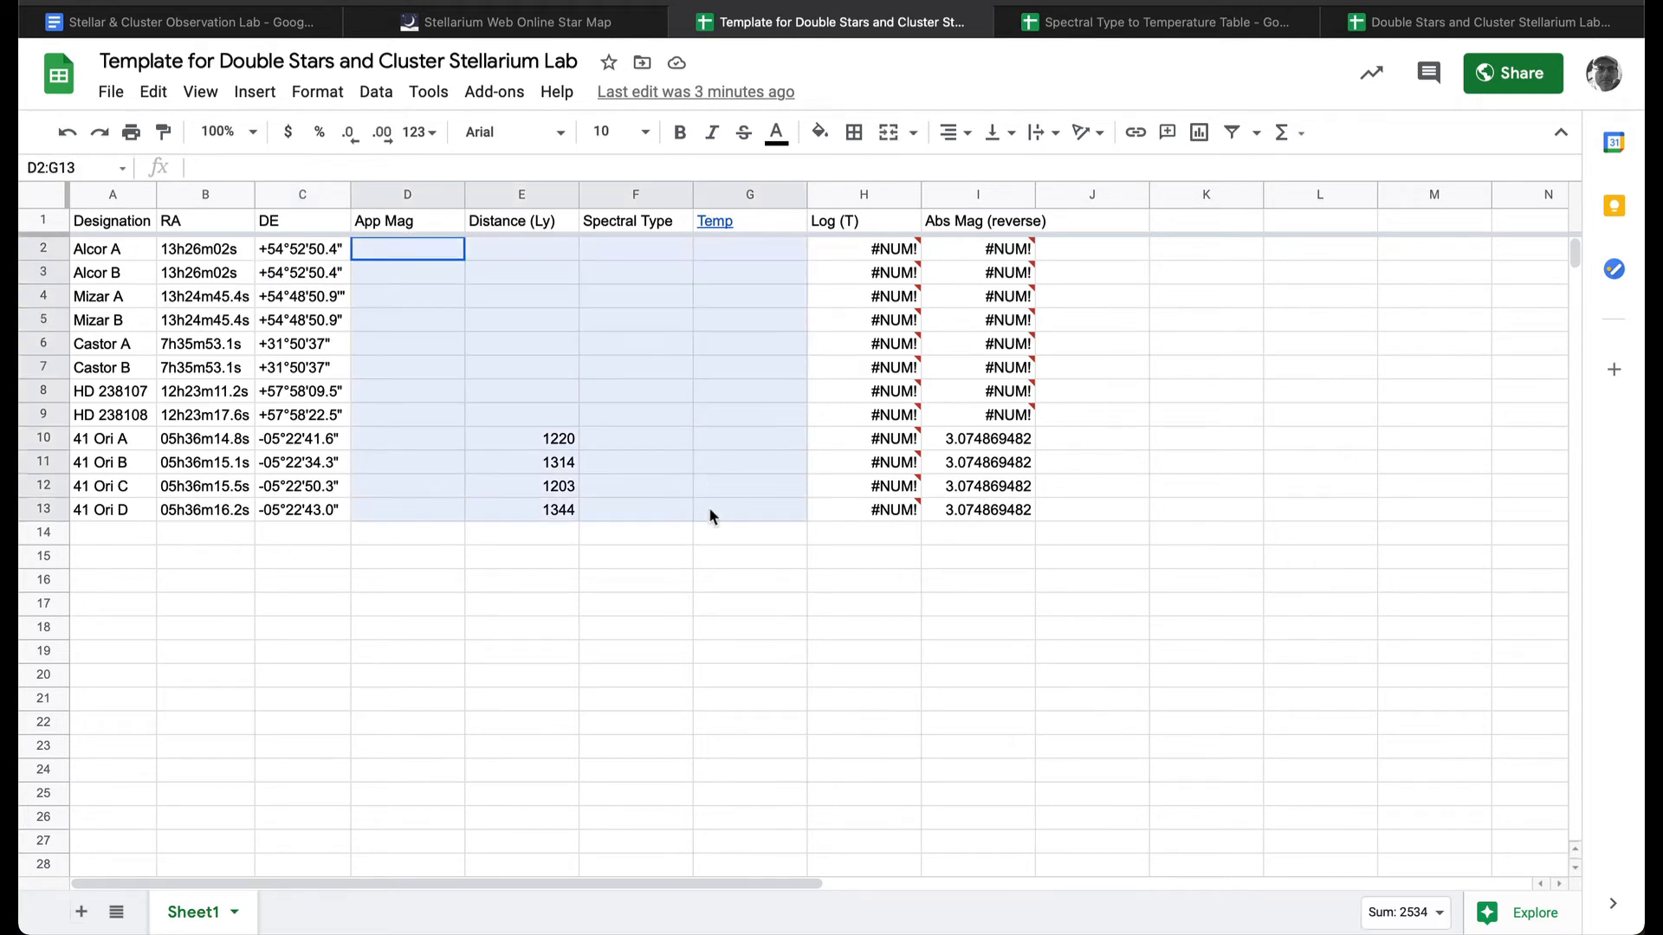
click(468, 291)
click(408, 248)
drag(459, 275, 650, 512)
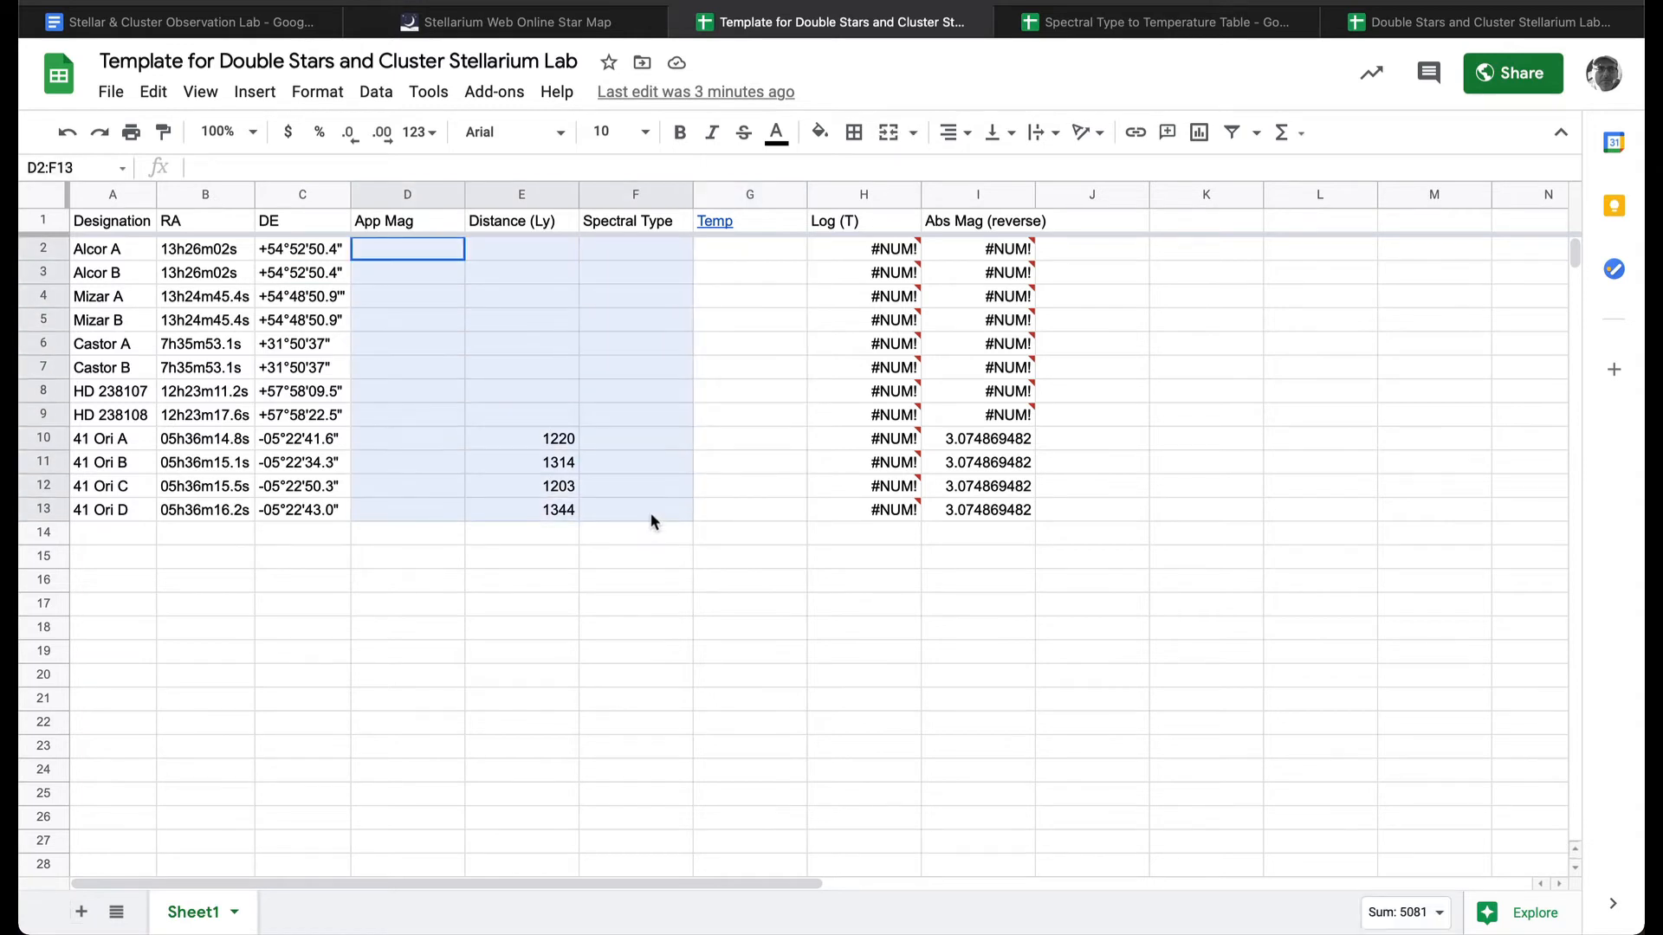
drag(766, 253, 750, 510)
drag(879, 248, 976, 513)
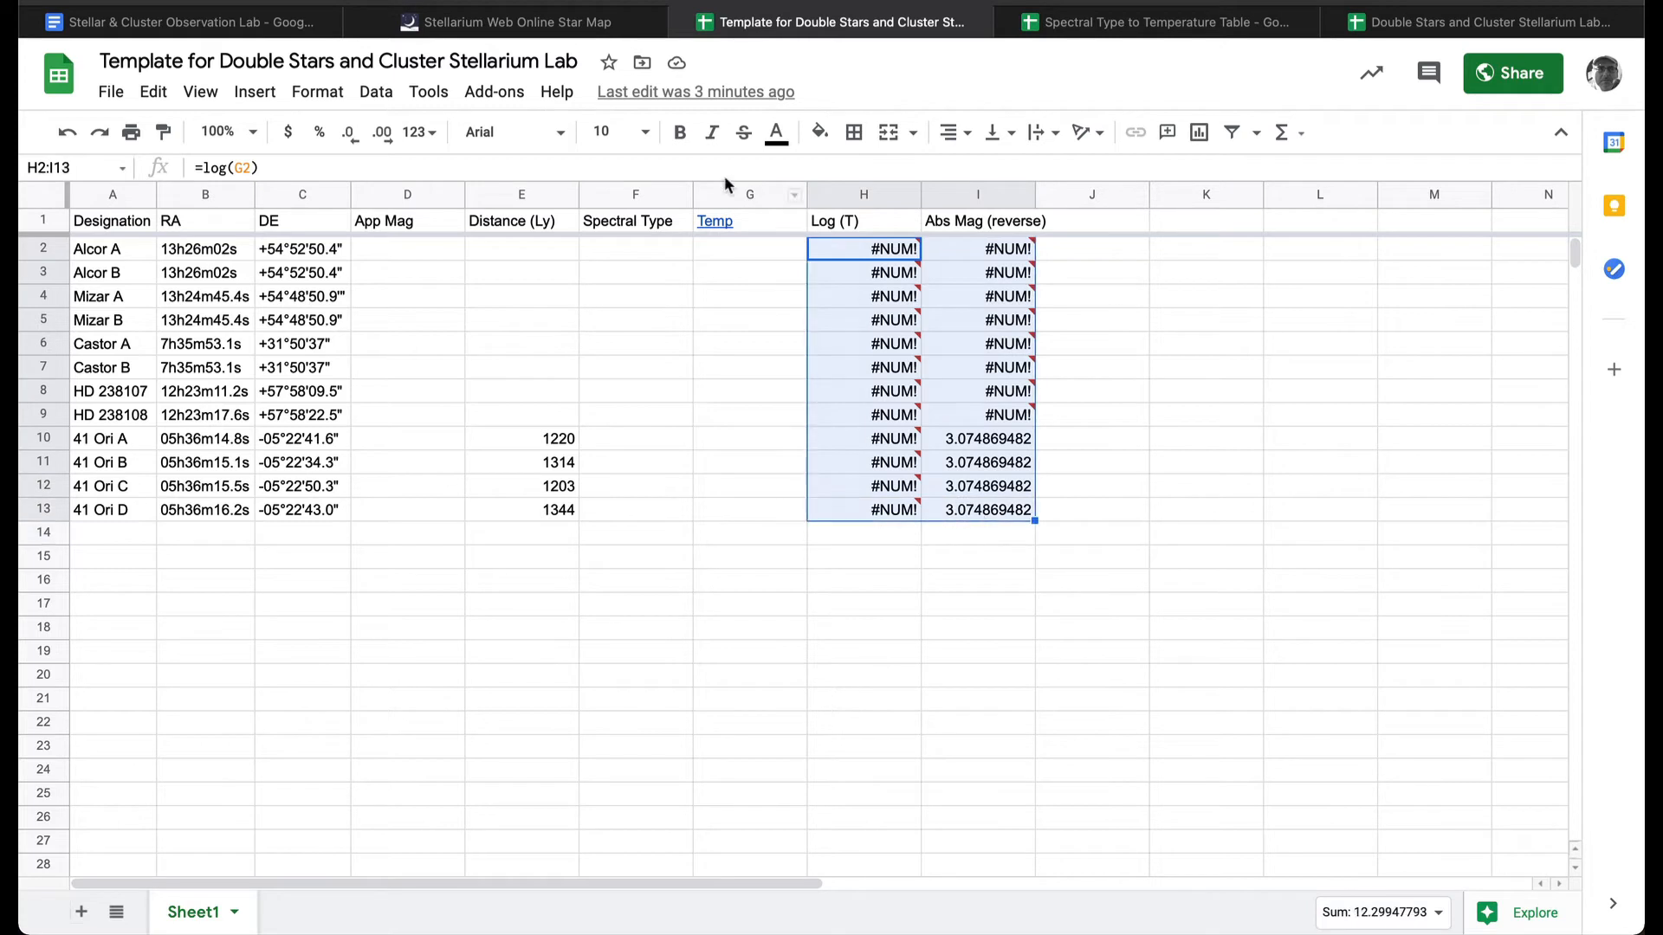
Search Stellarium Web for "alcor" and select the double star Alcor.
click(518, 22)
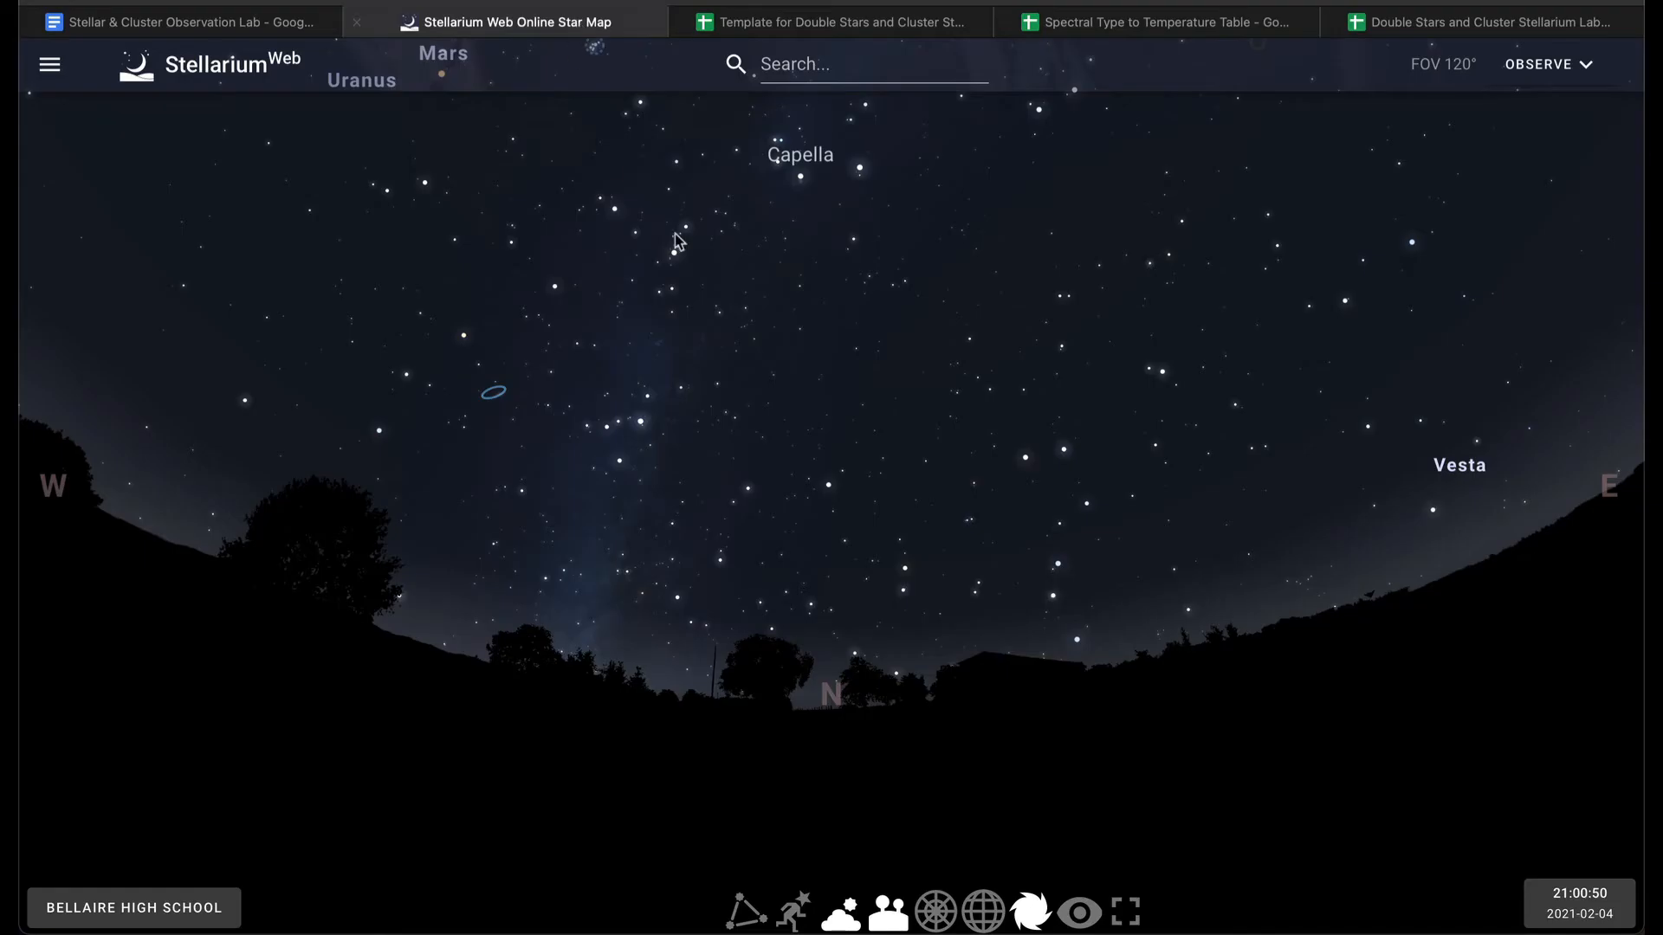
click(811, 68)
text(alcor)
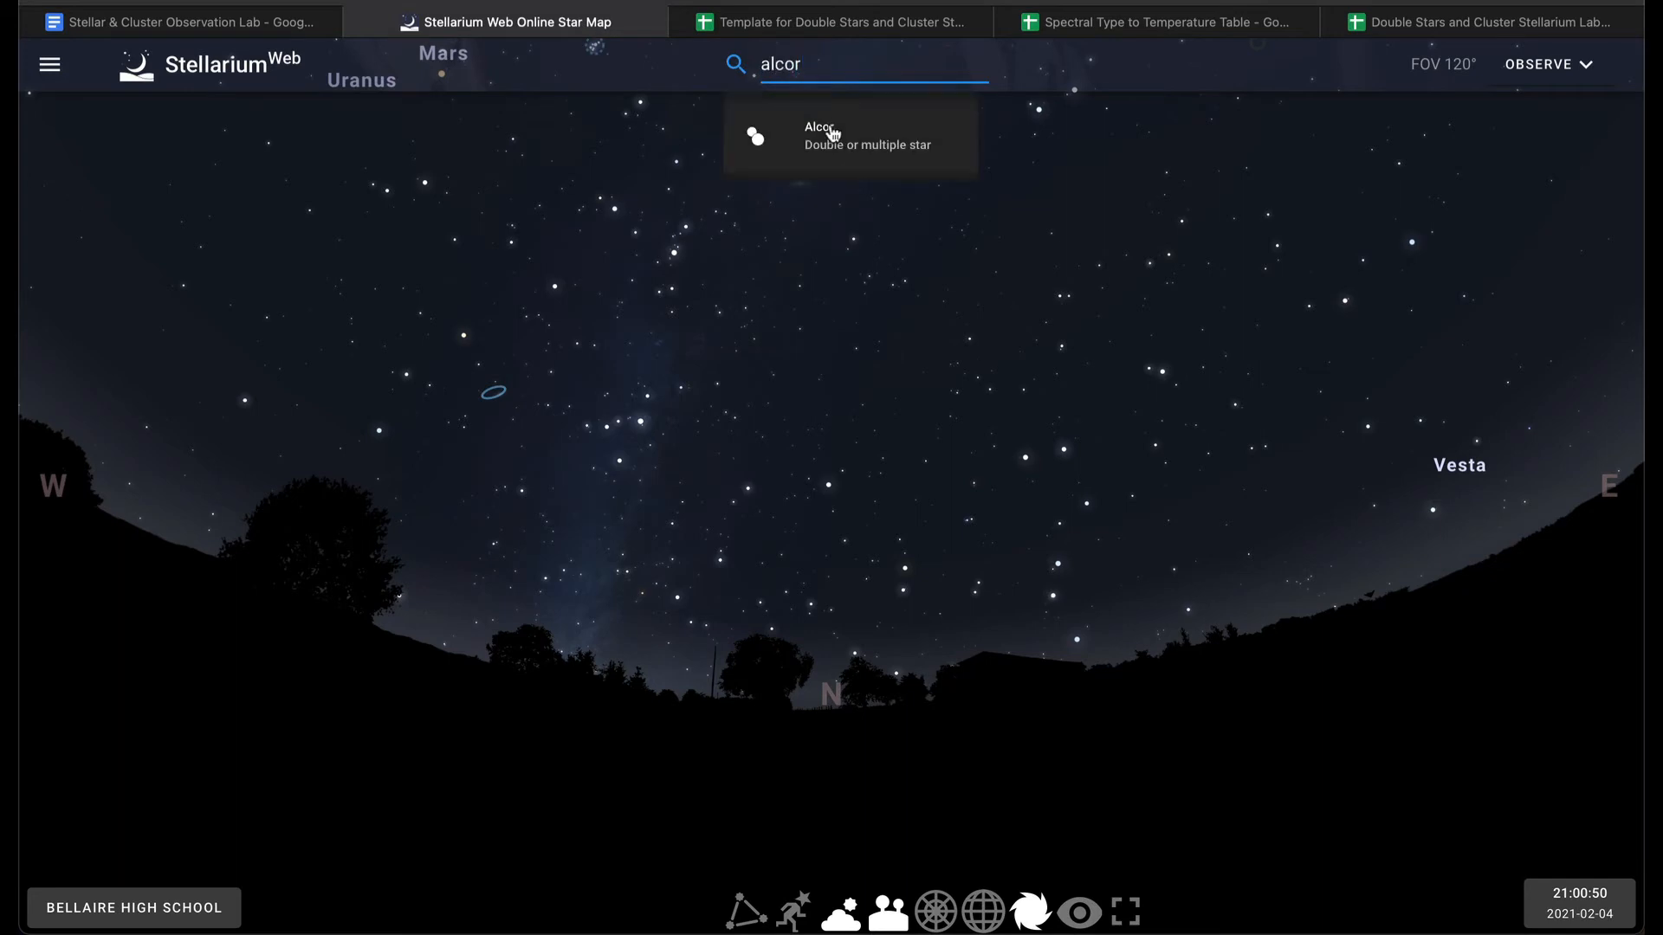
click(829, 136)
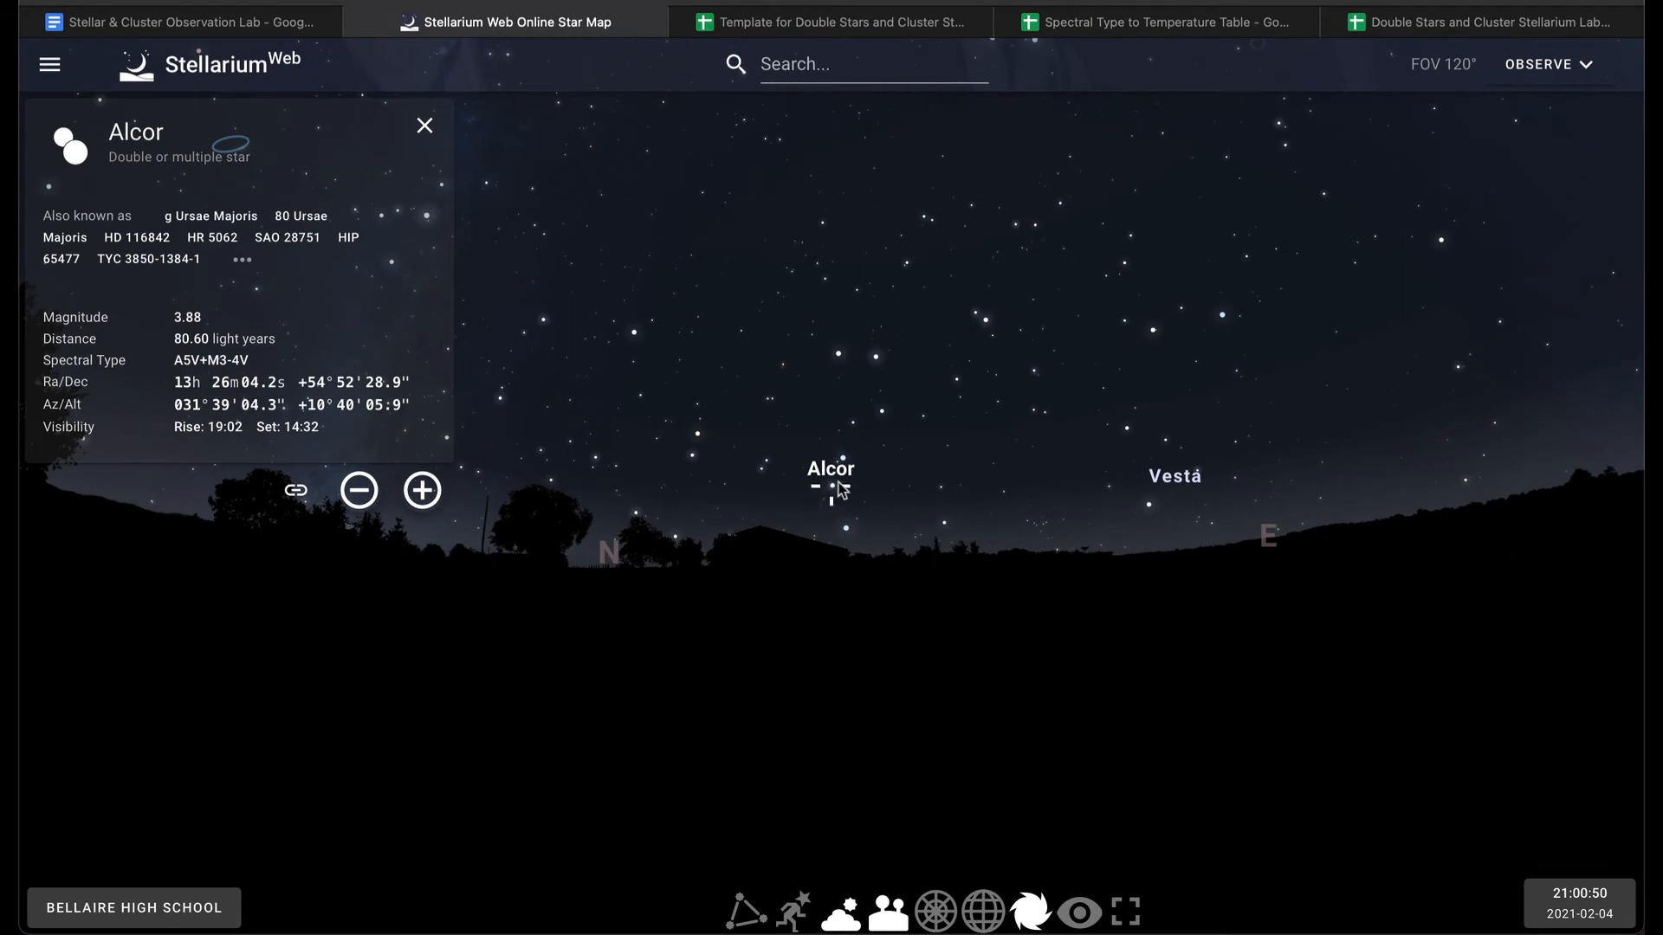
Examine Alcor up close until its two component stars can be told apart on the star map.
scroll(840, 490, up, 10)
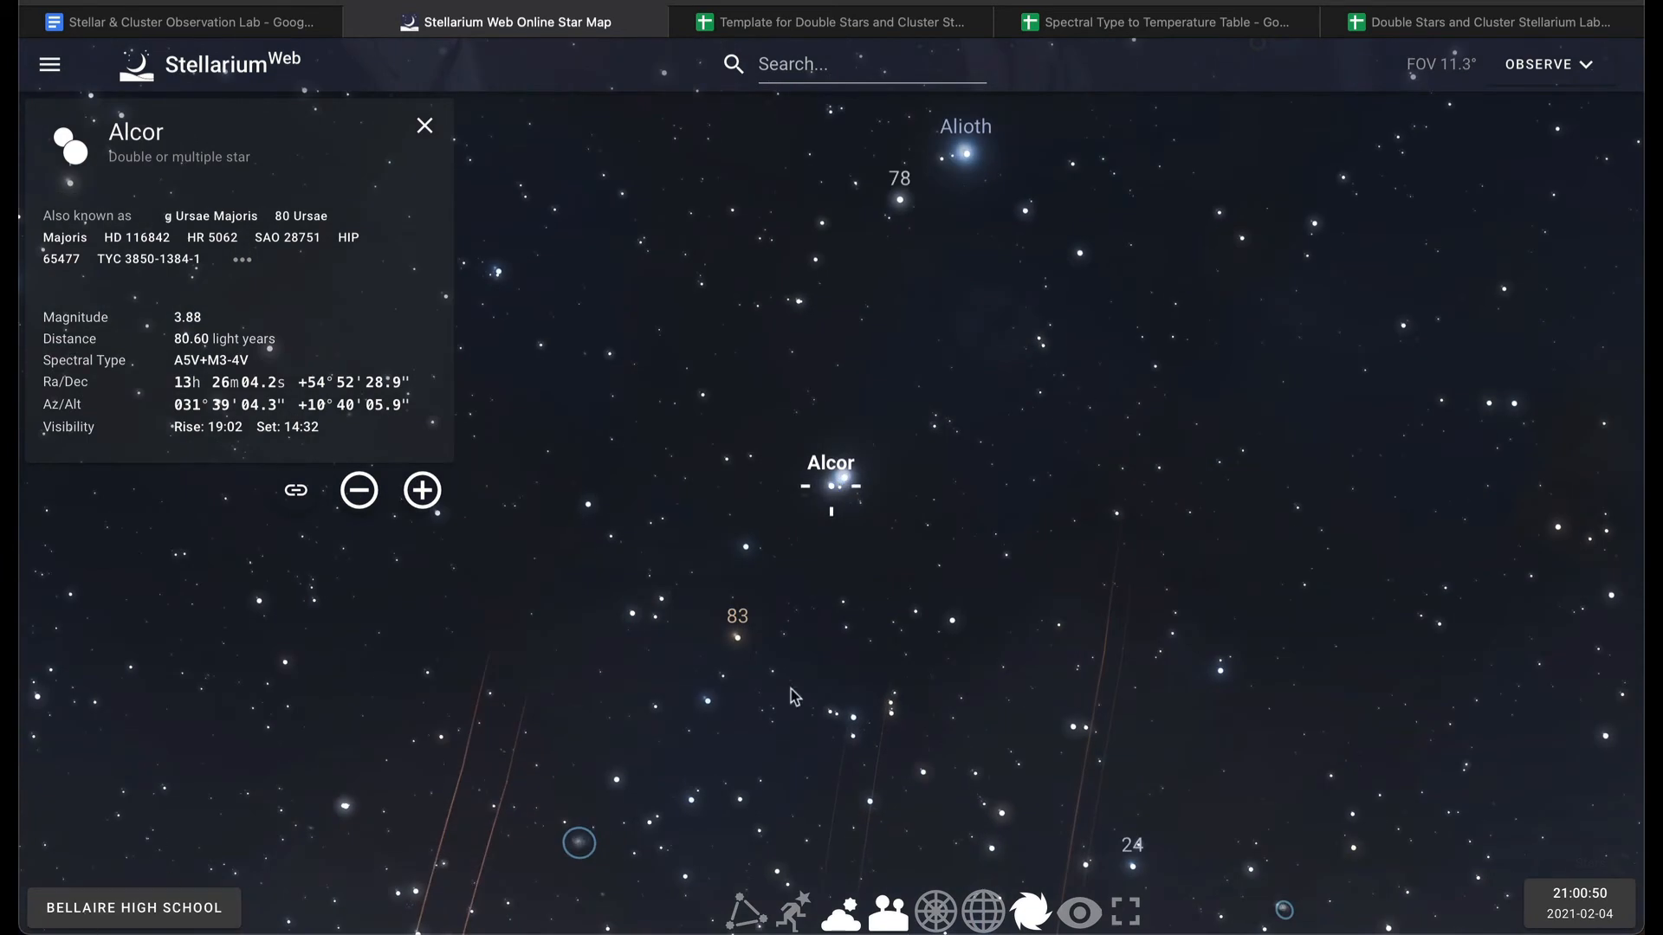
scroll(791, 690, up, 5)
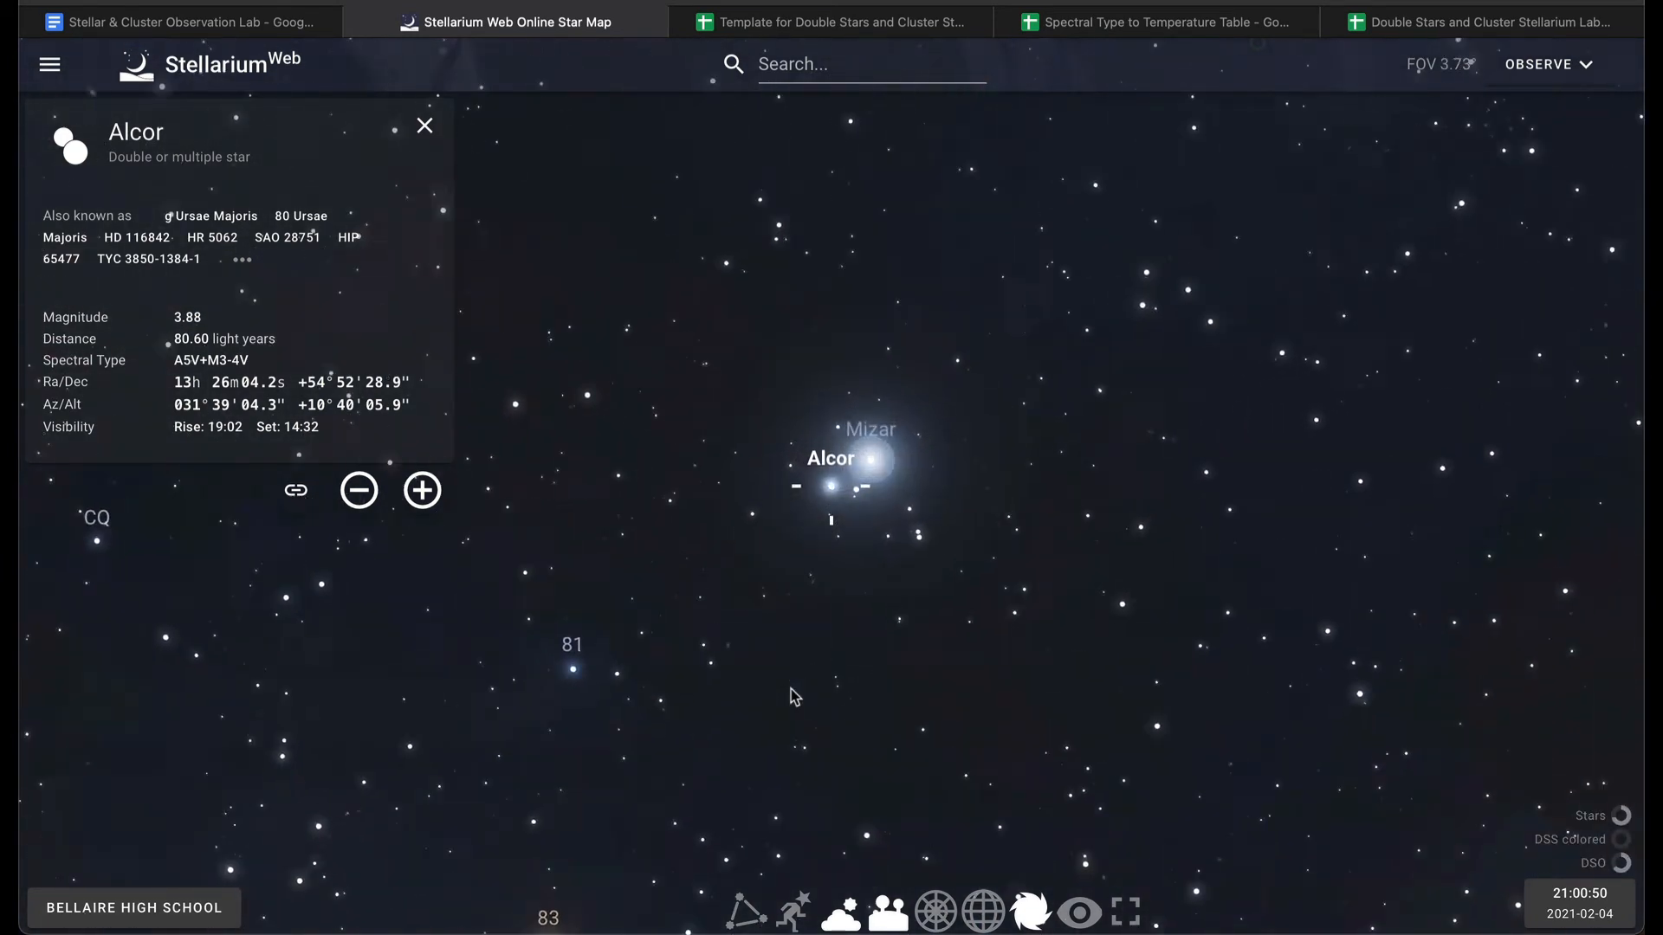
scroll(792, 690, up, 1)
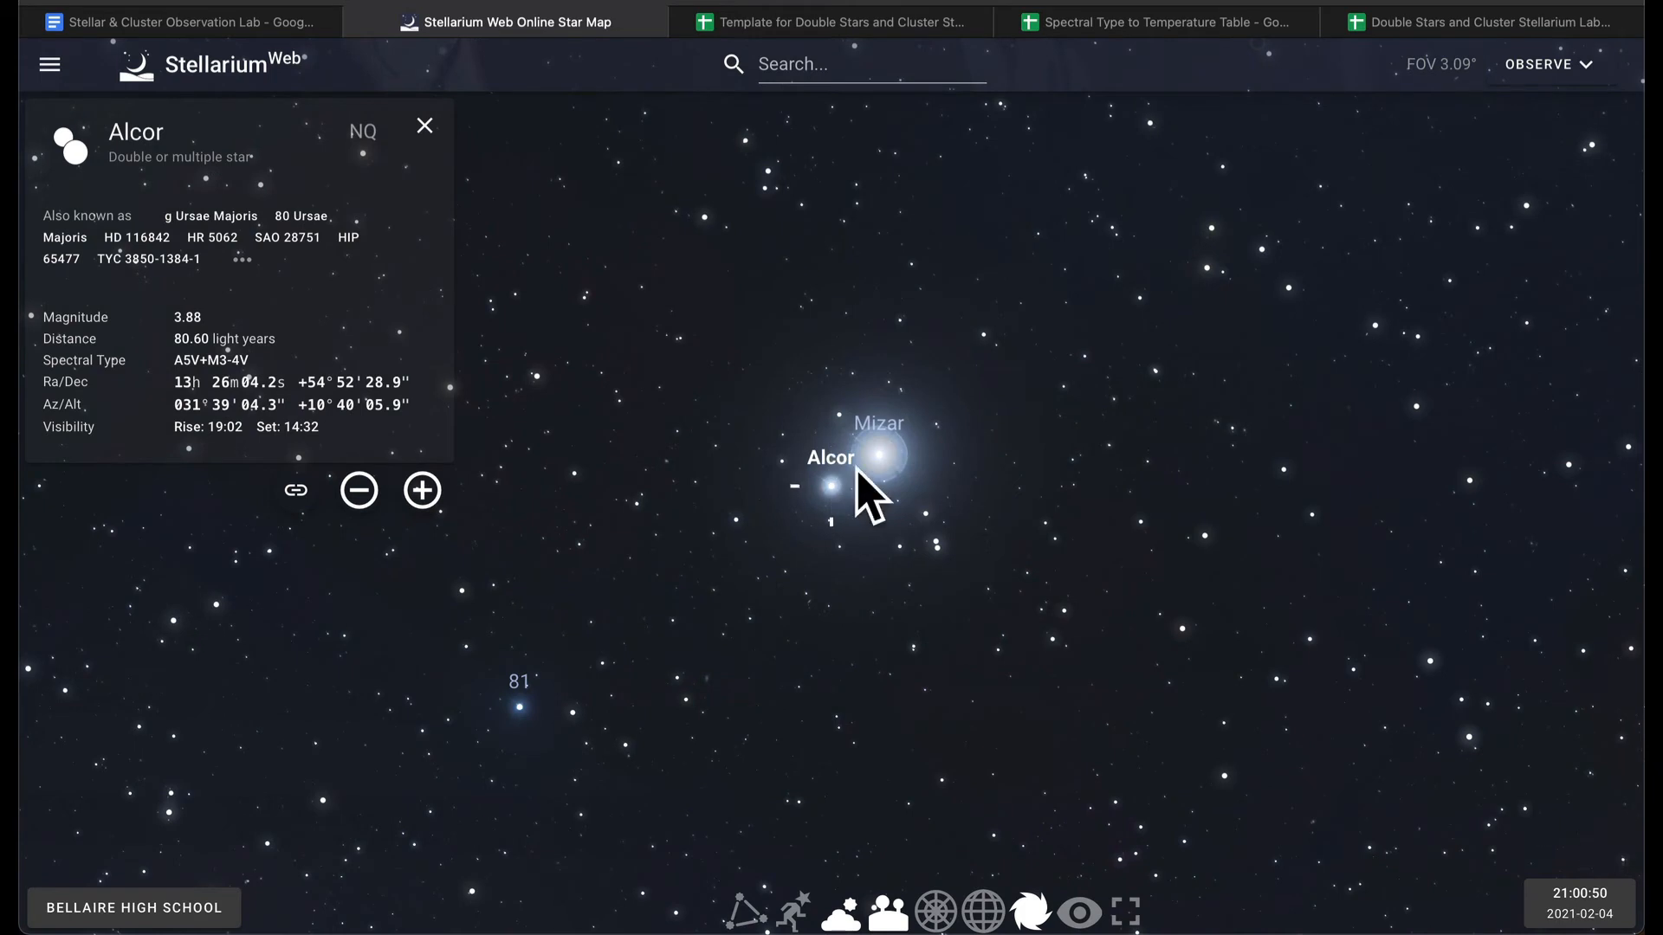
scroll(867, 444, up, 3)
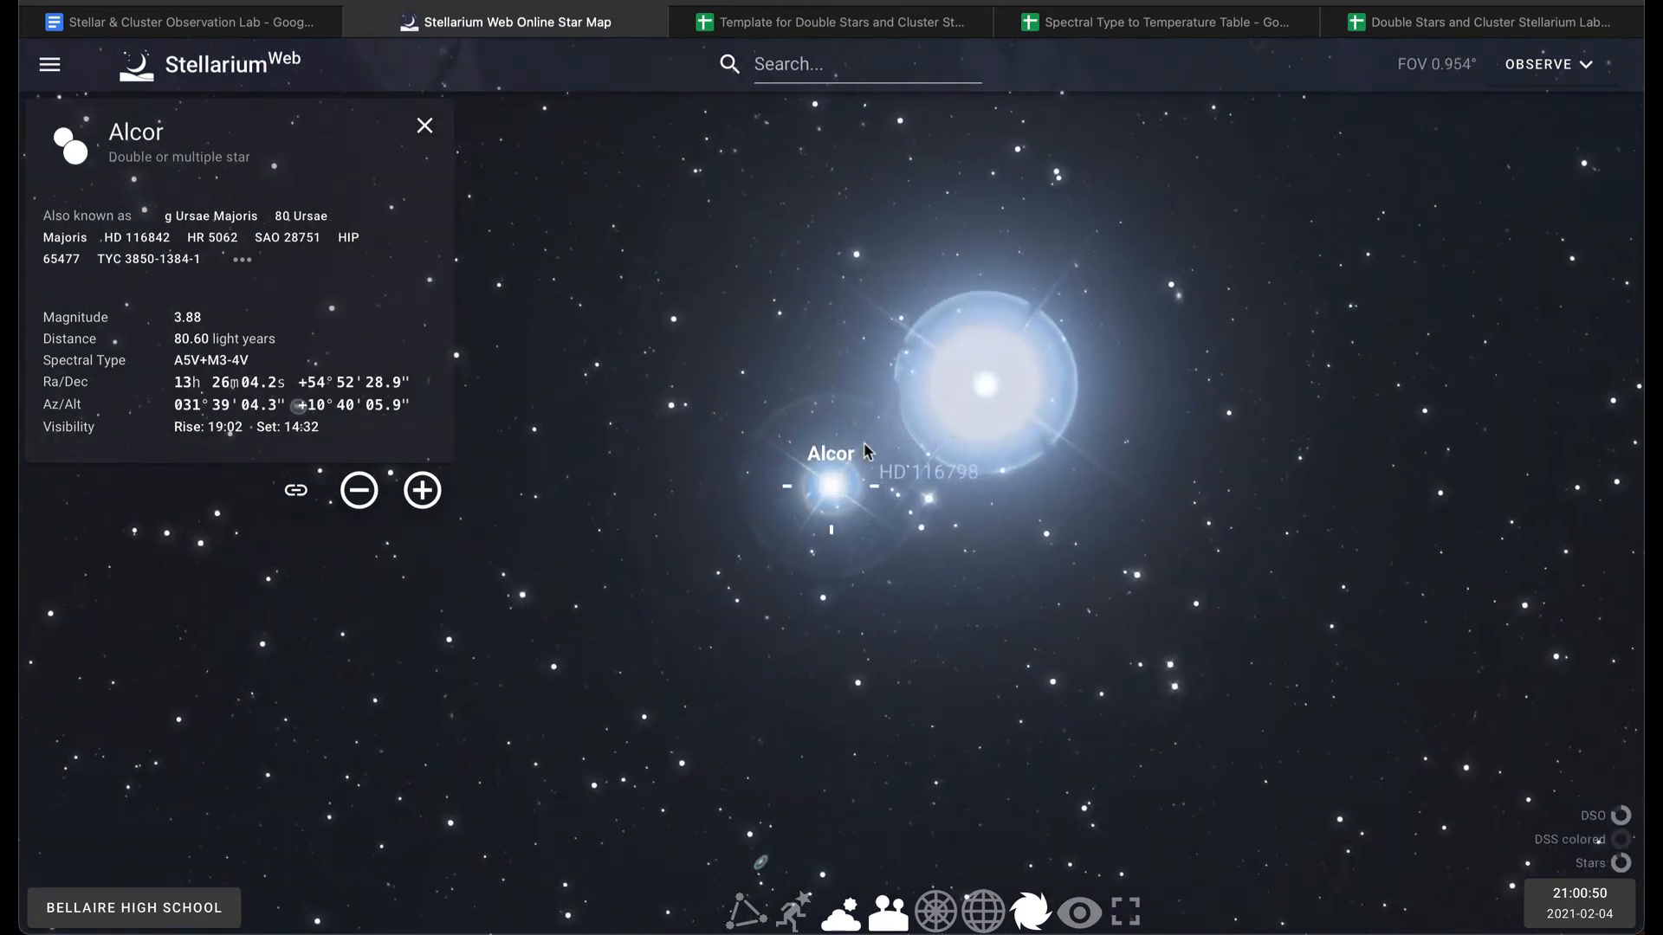
scroll(866, 450, up, 2)
scroll(867, 451, up, 4)
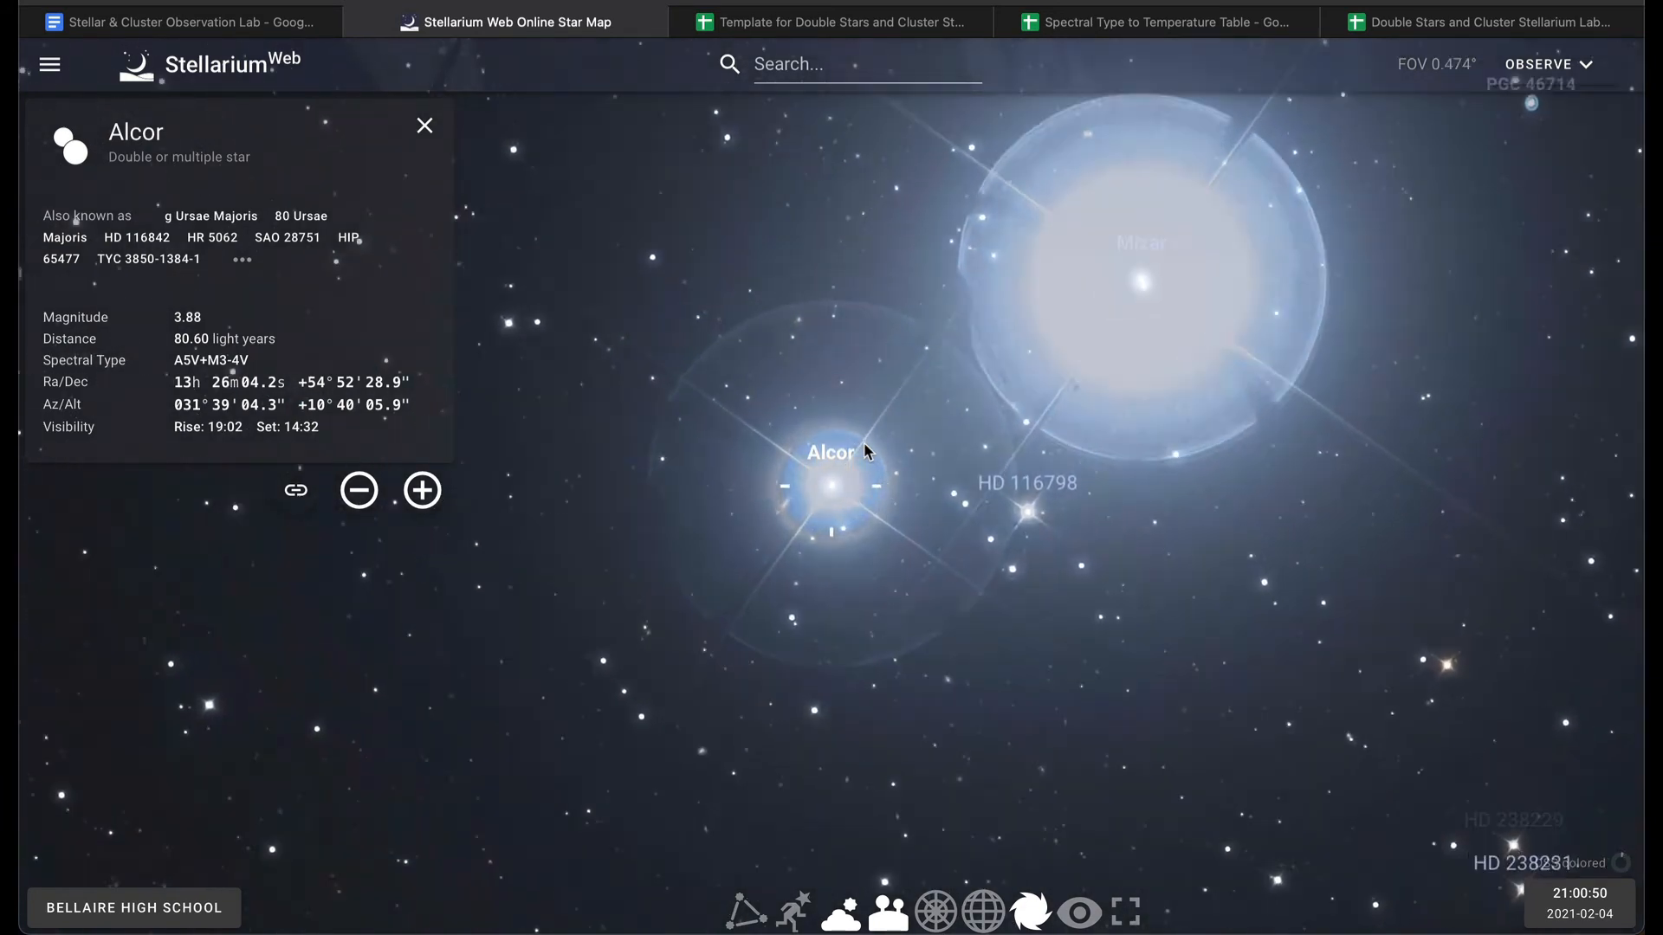
scroll(866, 451, up, 4)
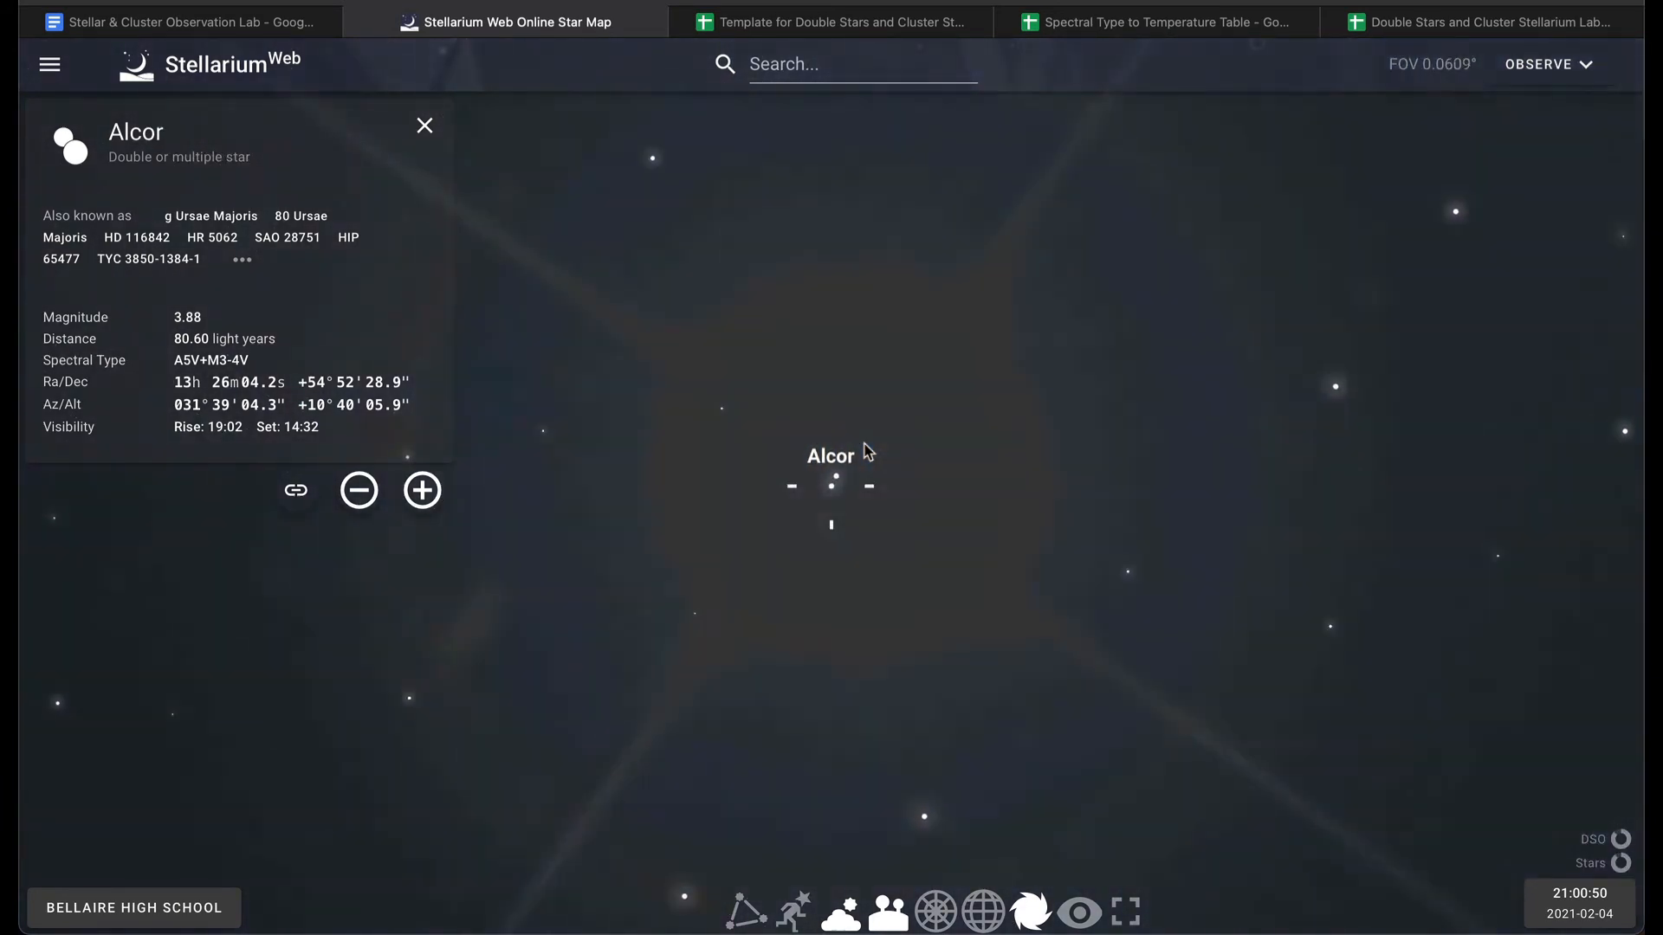
scroll(868, 452, up, 2)
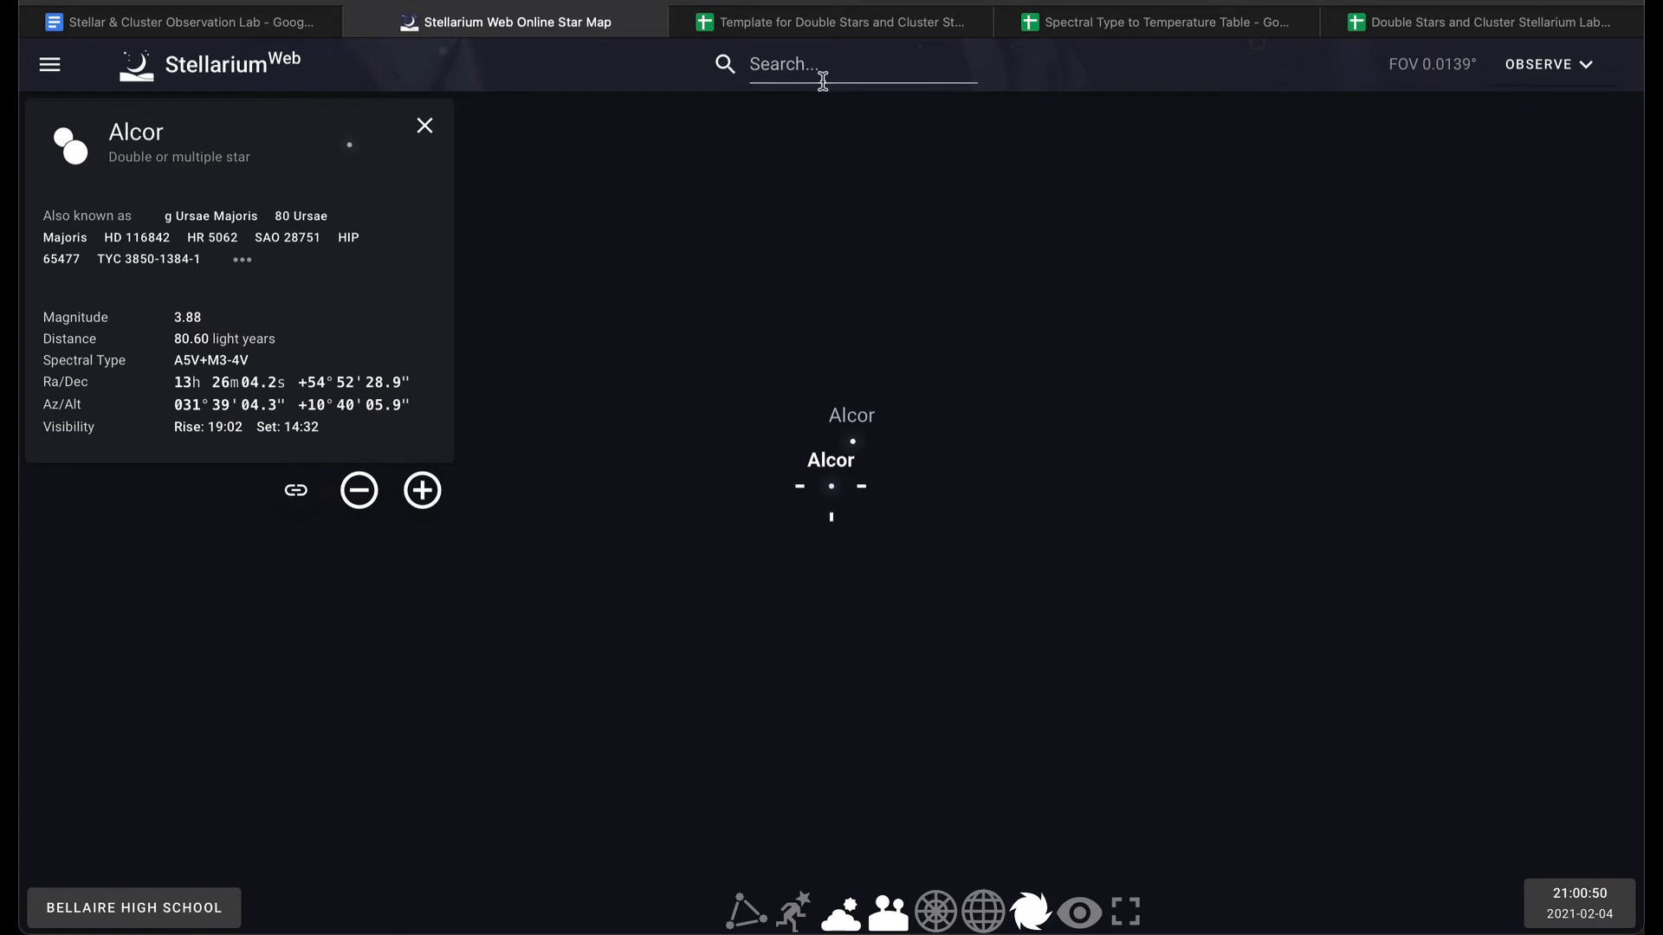
Search the star map for "mizar" and select the double star Mizar.
scroll(766, 364, down, 5)
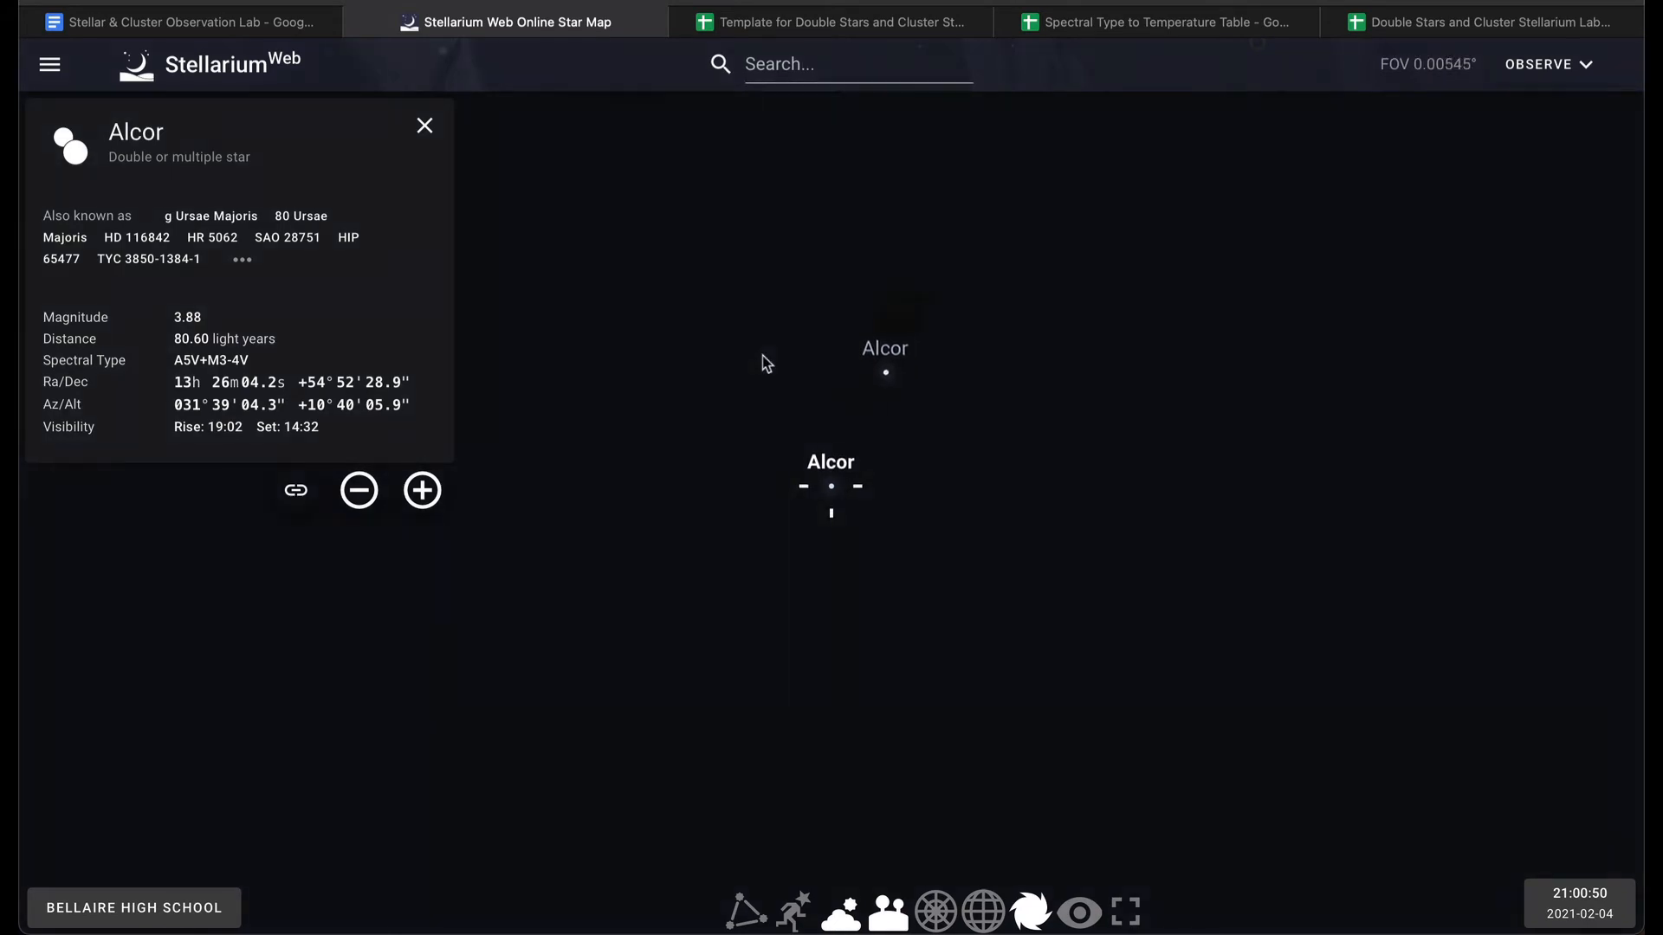
scroll(767, 363, down, 8)
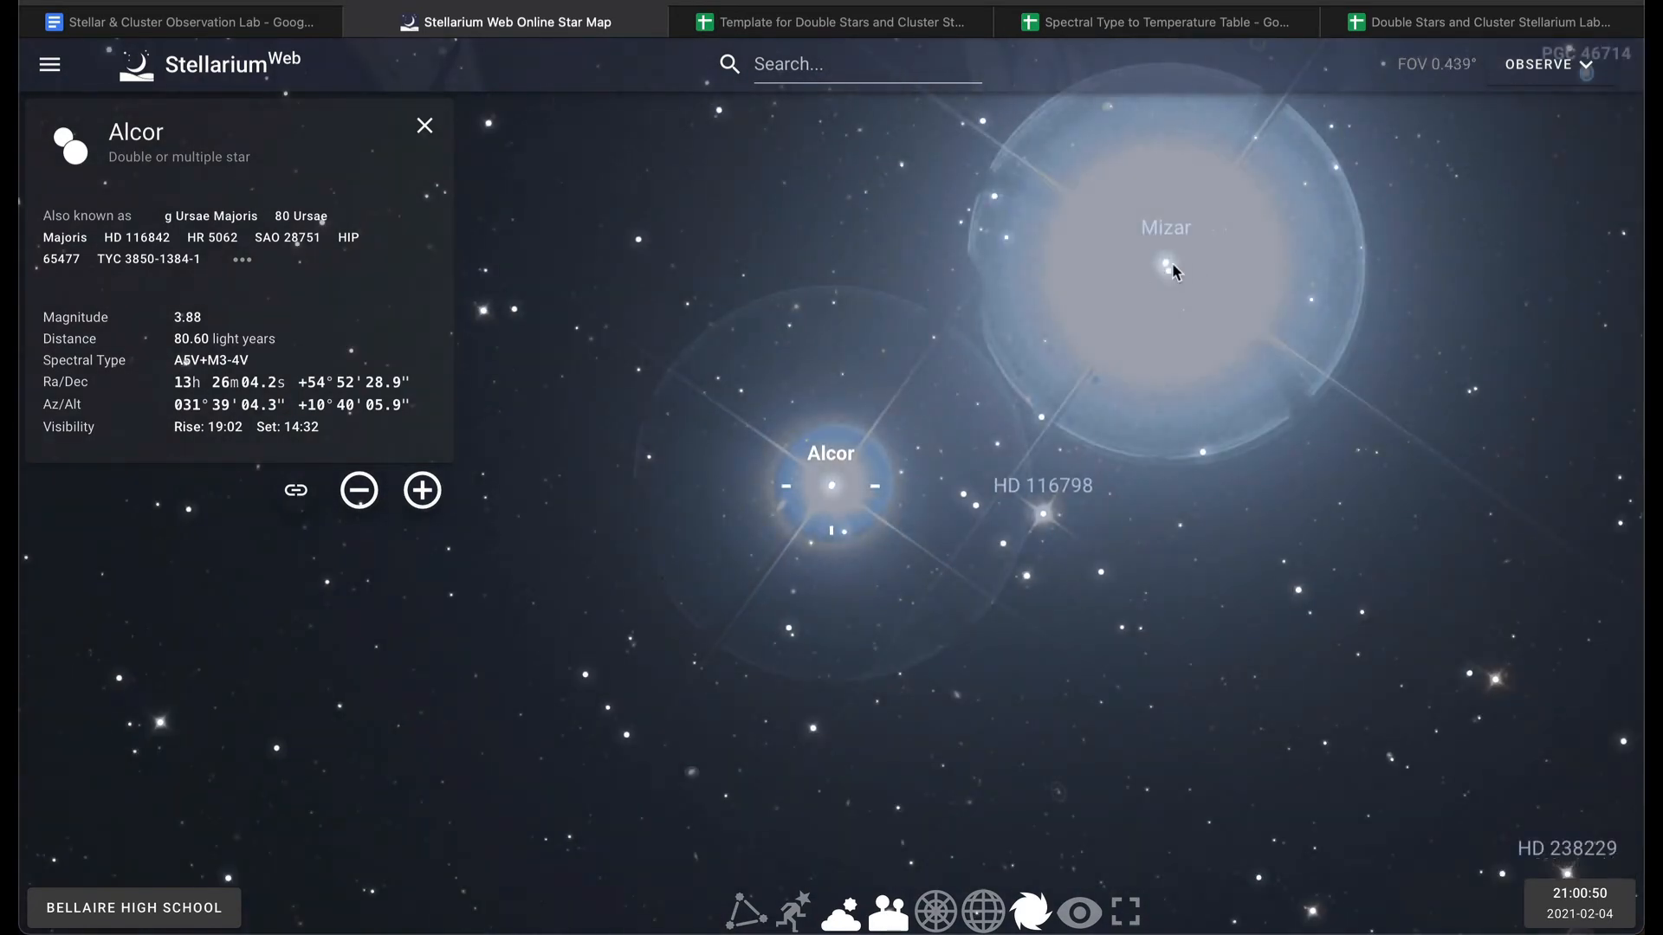
click(903, 71)
text(mizar)
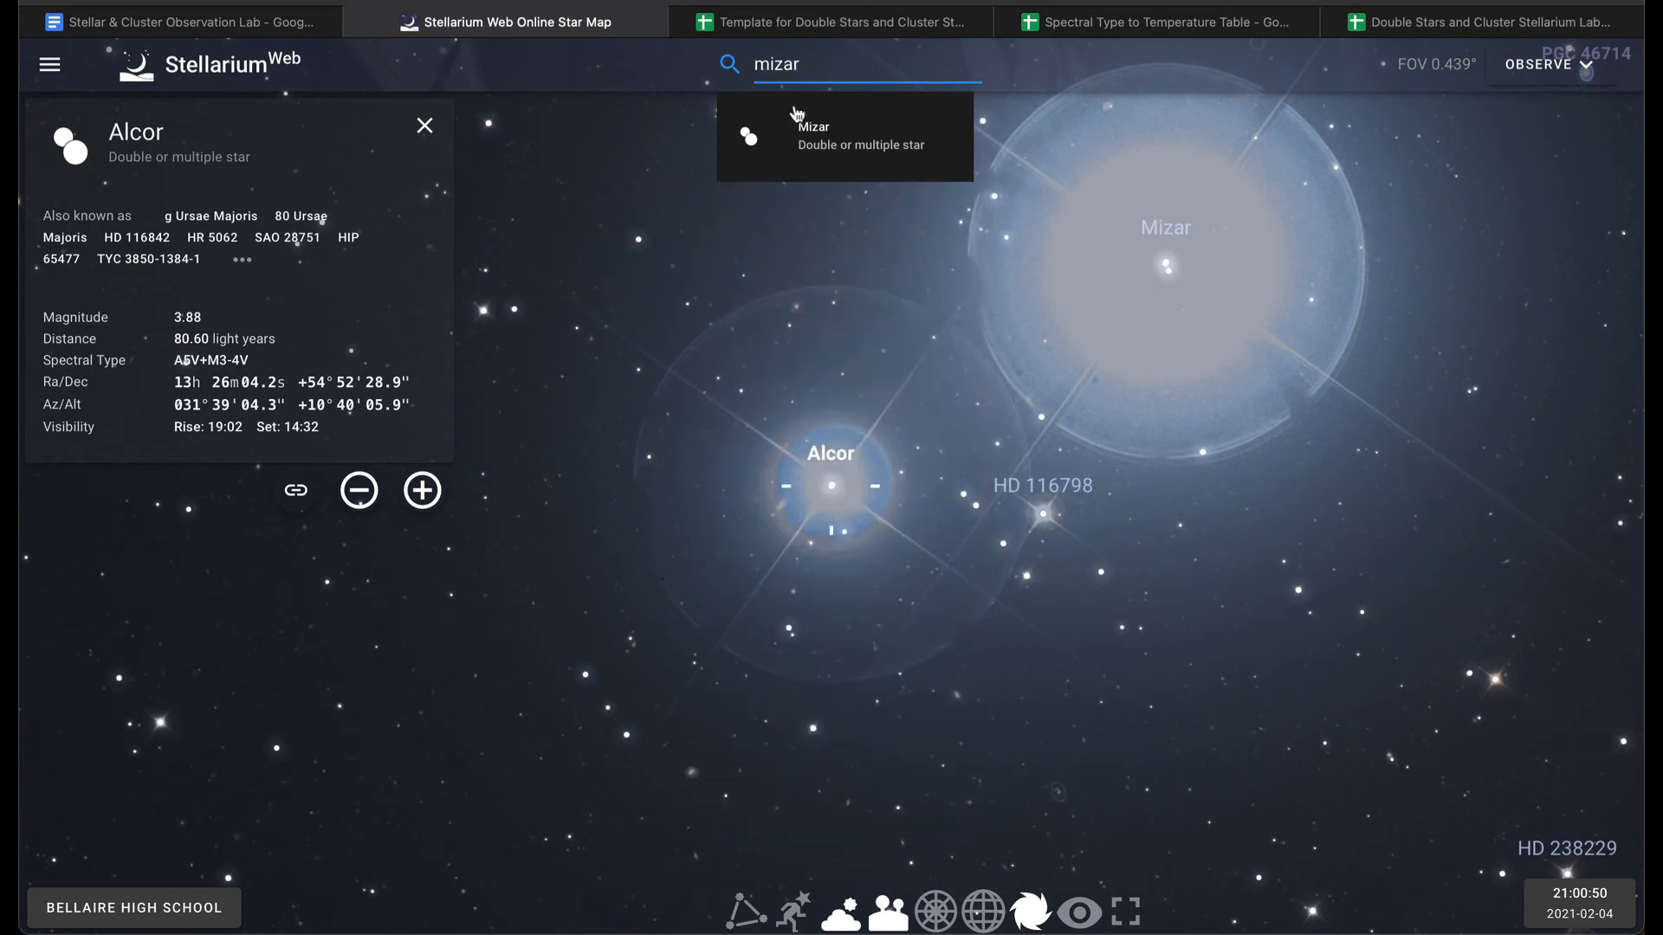
click(827, 138)
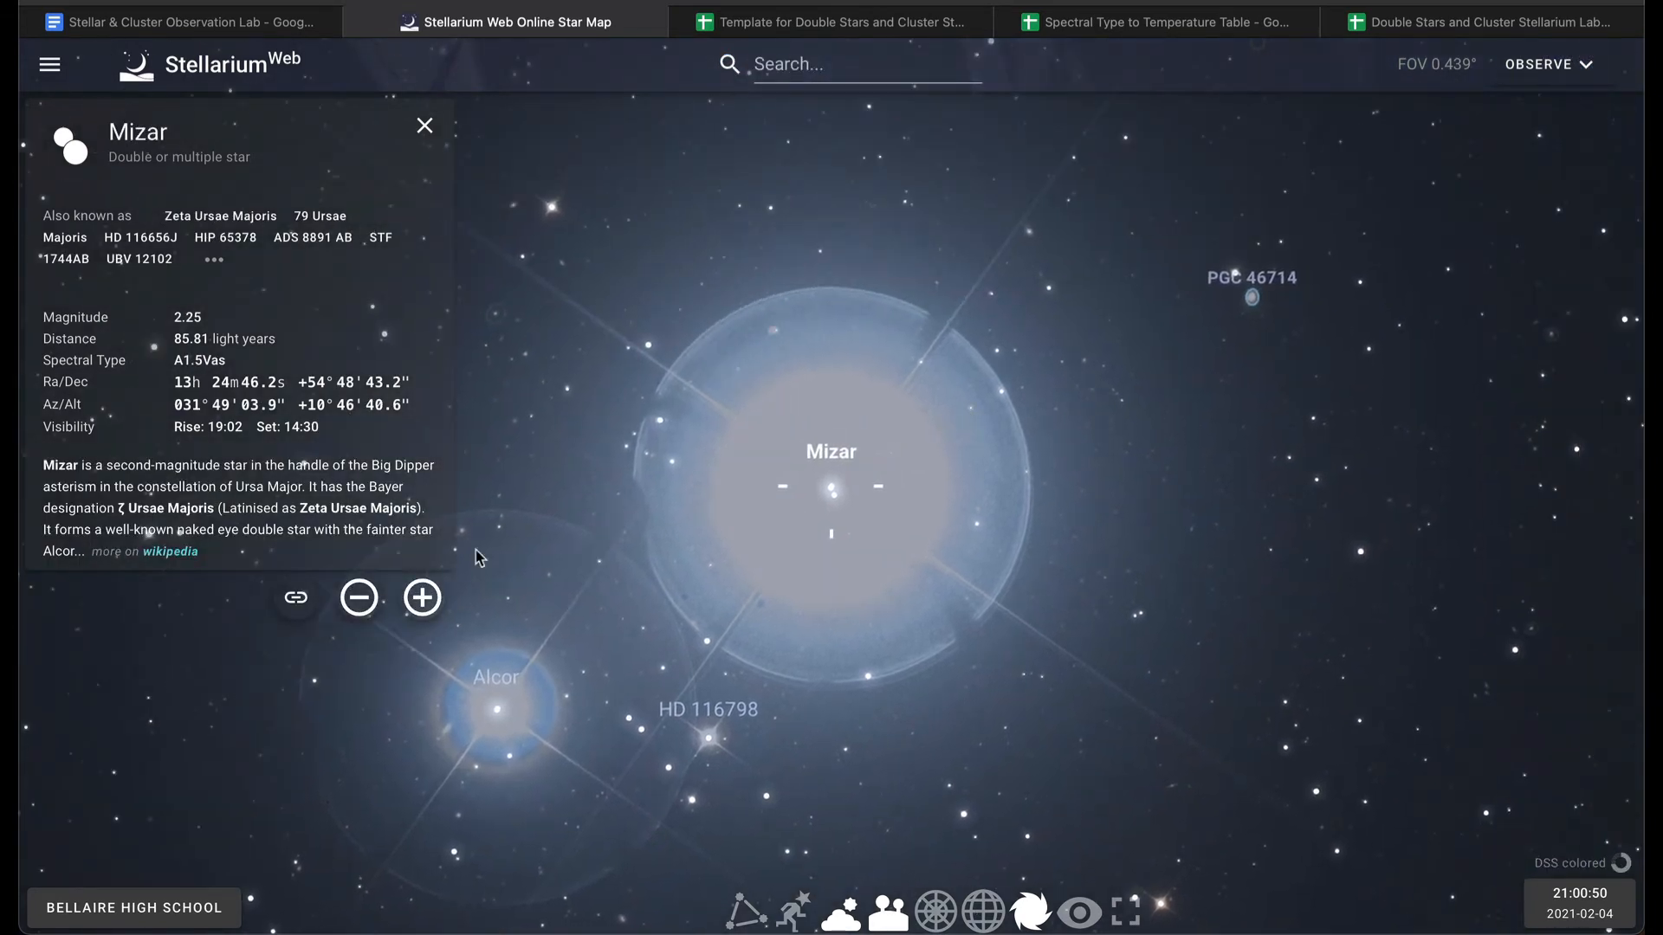
Compare the magnitude, distance and spectral type data of Mizar and its companion Zeta Ursae Majoris B.
scroll(794, 518, up, 10)
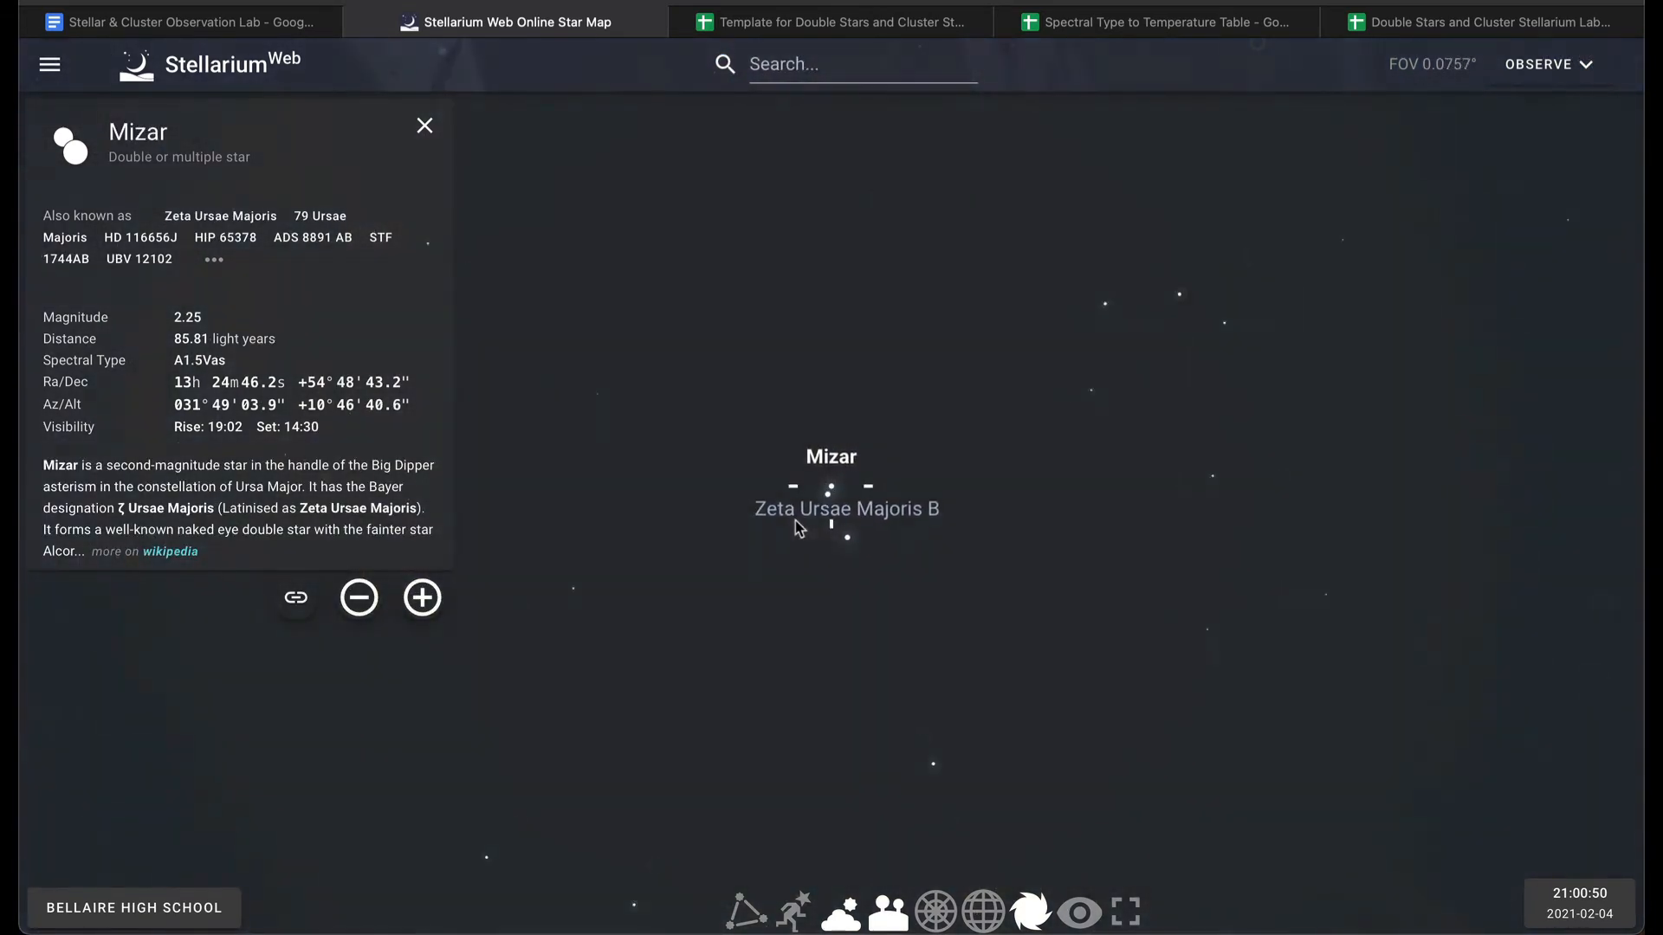
scroll(795, 521, up, 3)
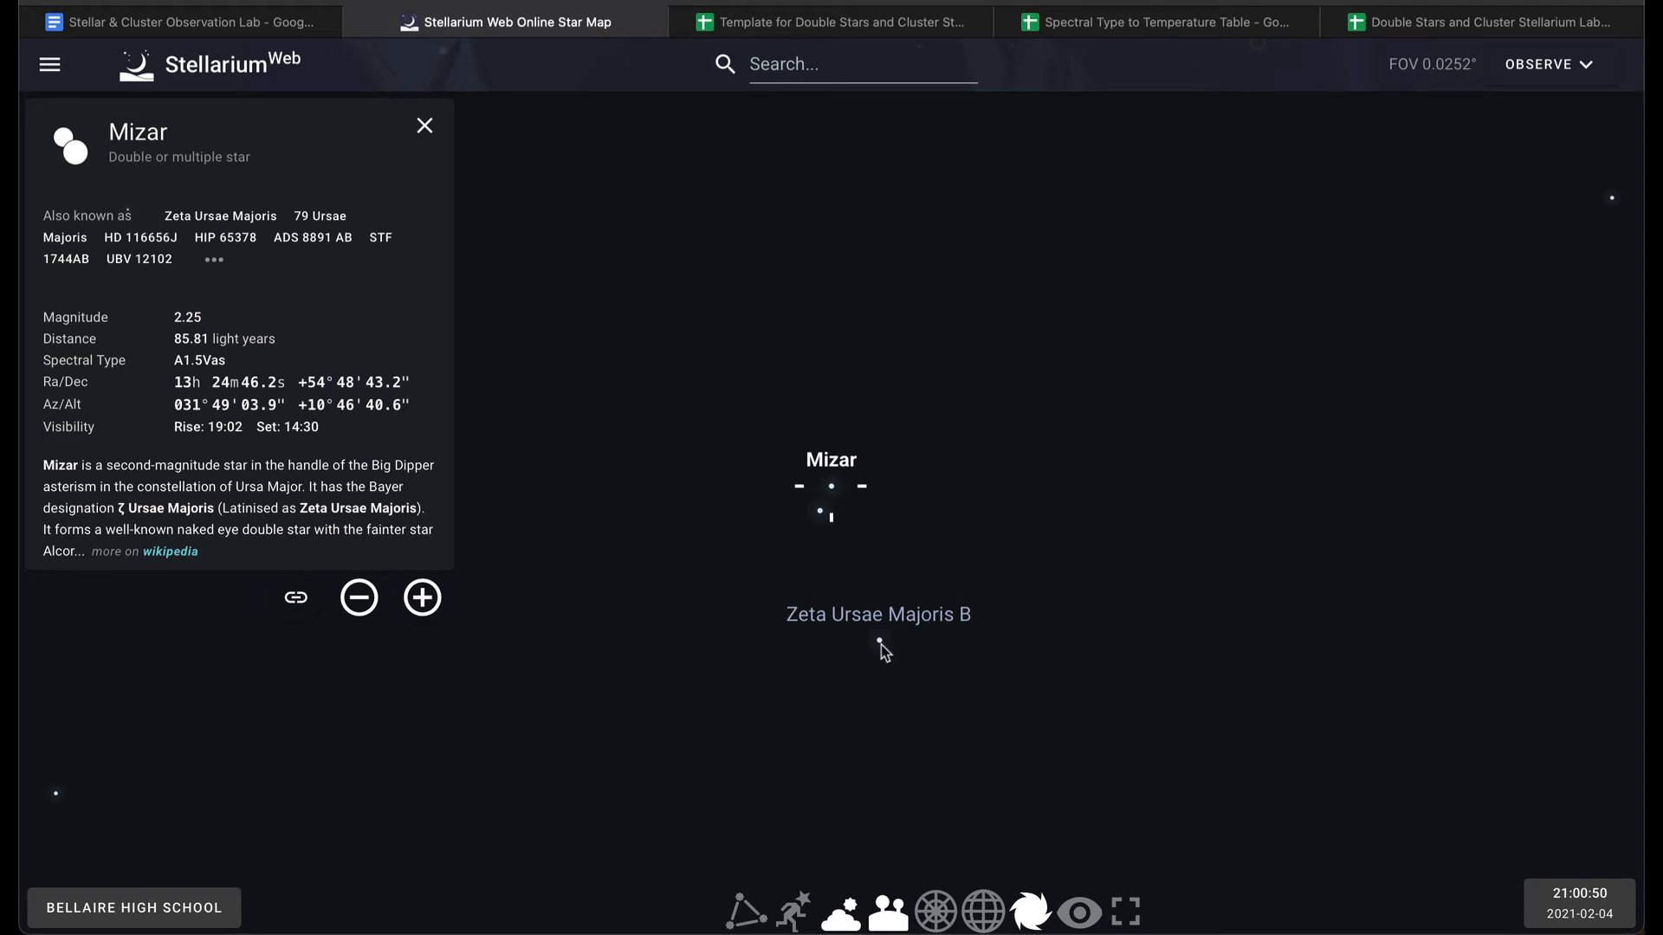
click(881, 645)
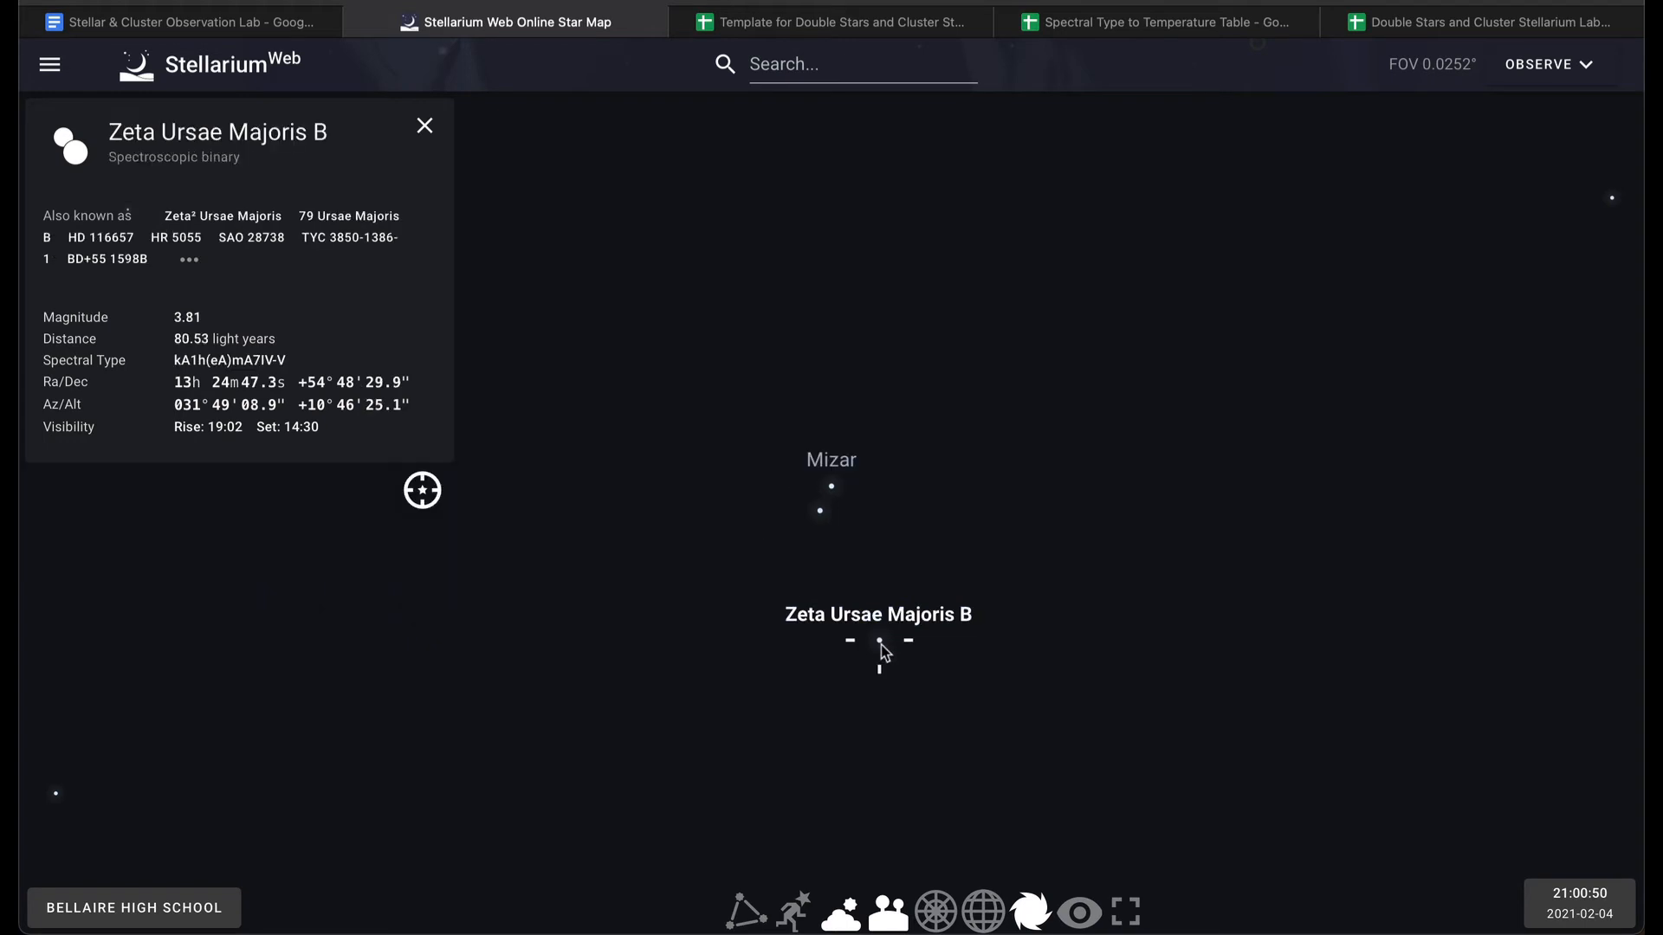
click(831, 487)
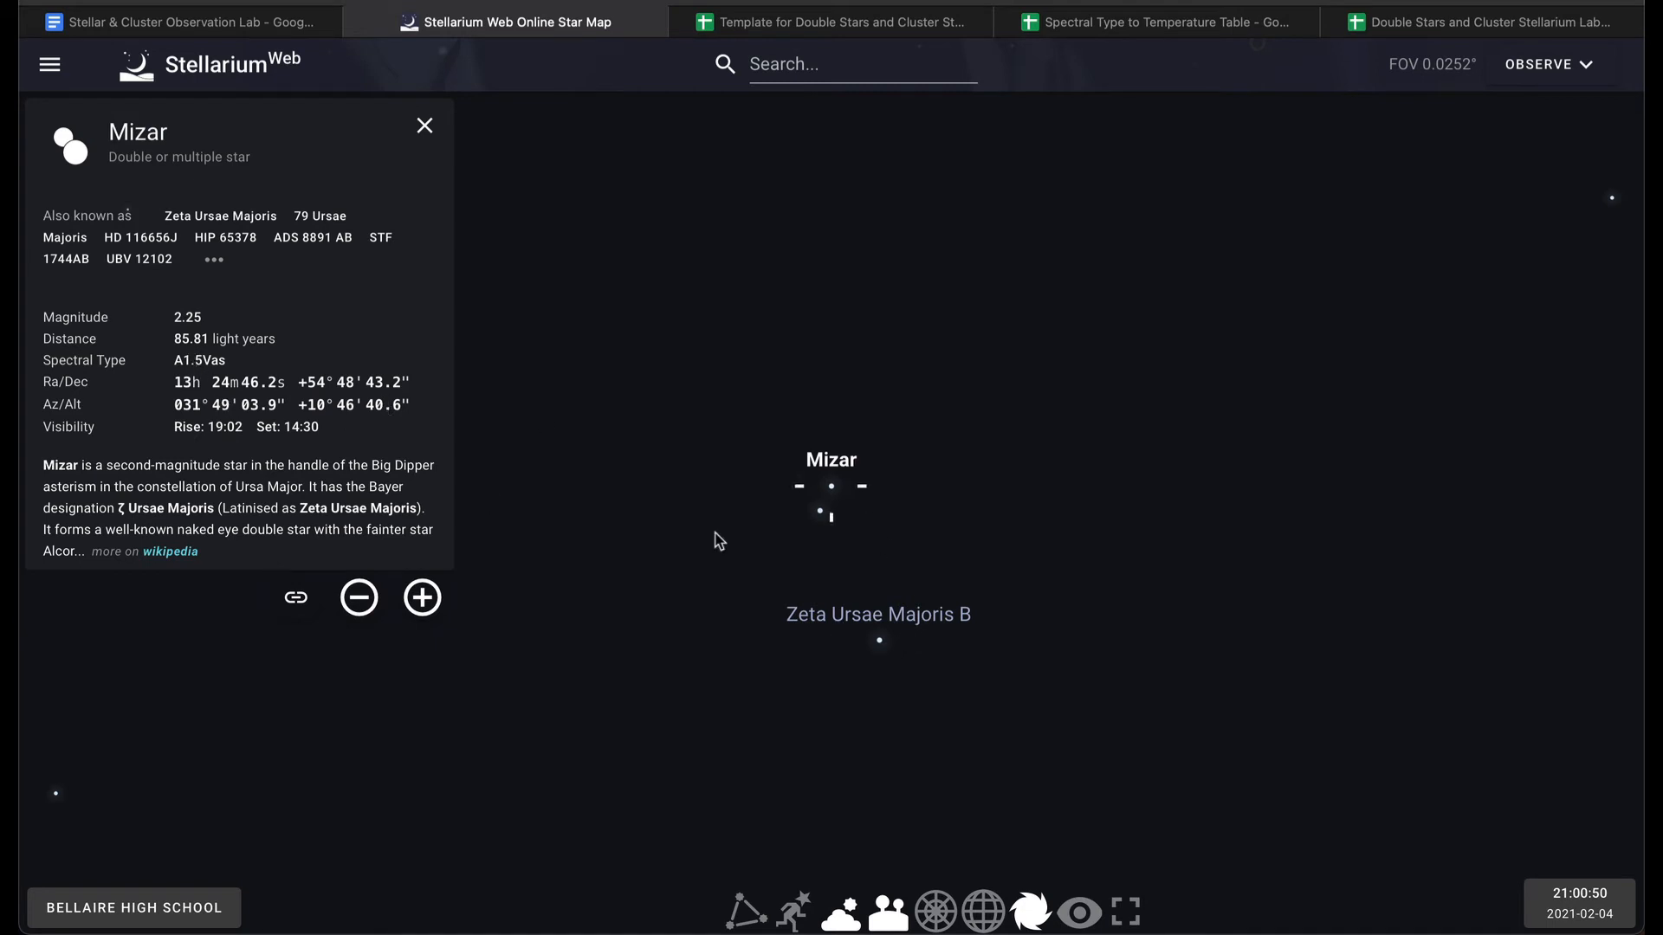
click(881, 644)
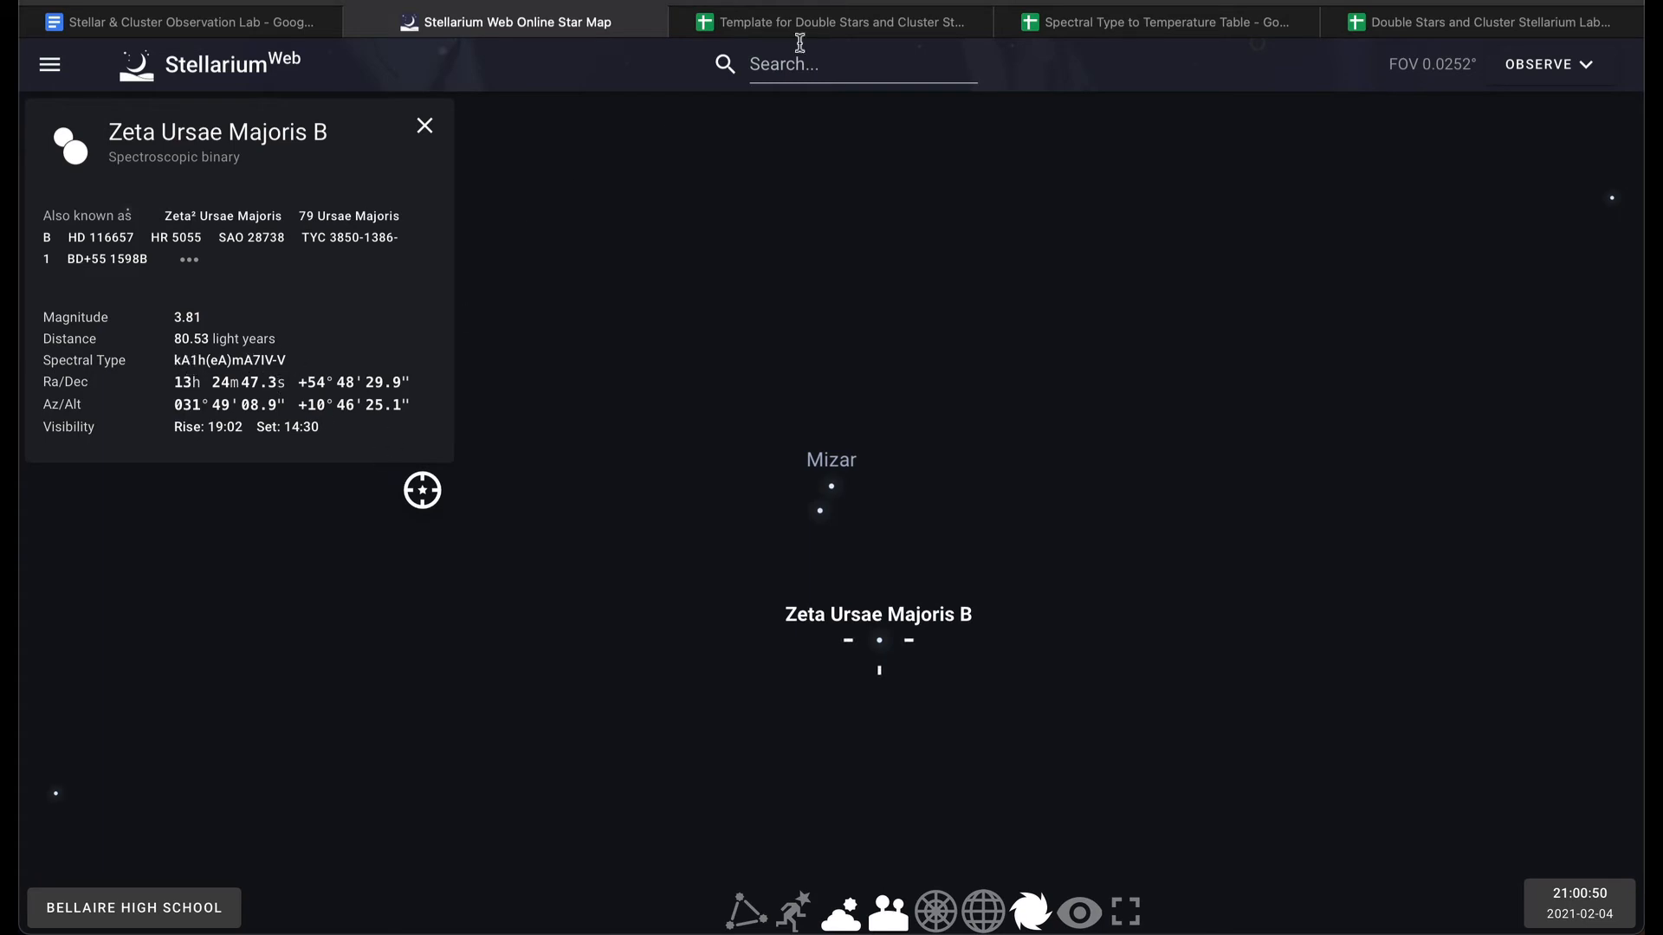
Search the star map for "castor" and select the double star Castor.
click(819, 73)
text(castro)
key(BackSpace)
key(BackSpace)
text(or)
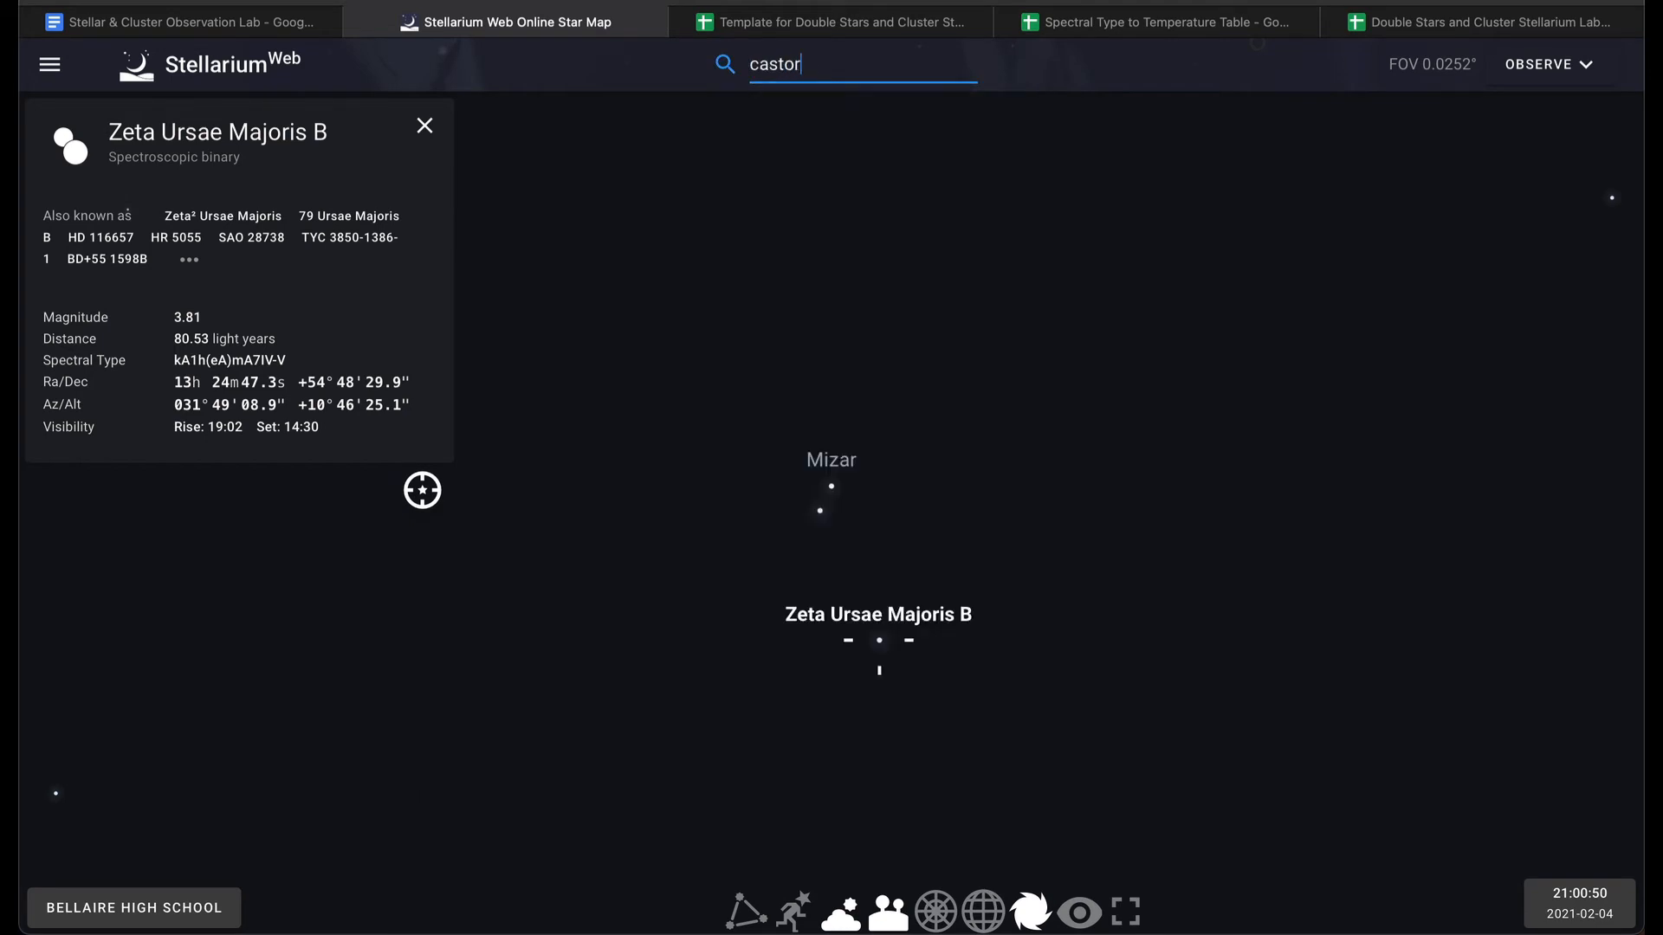
click(840, 132)
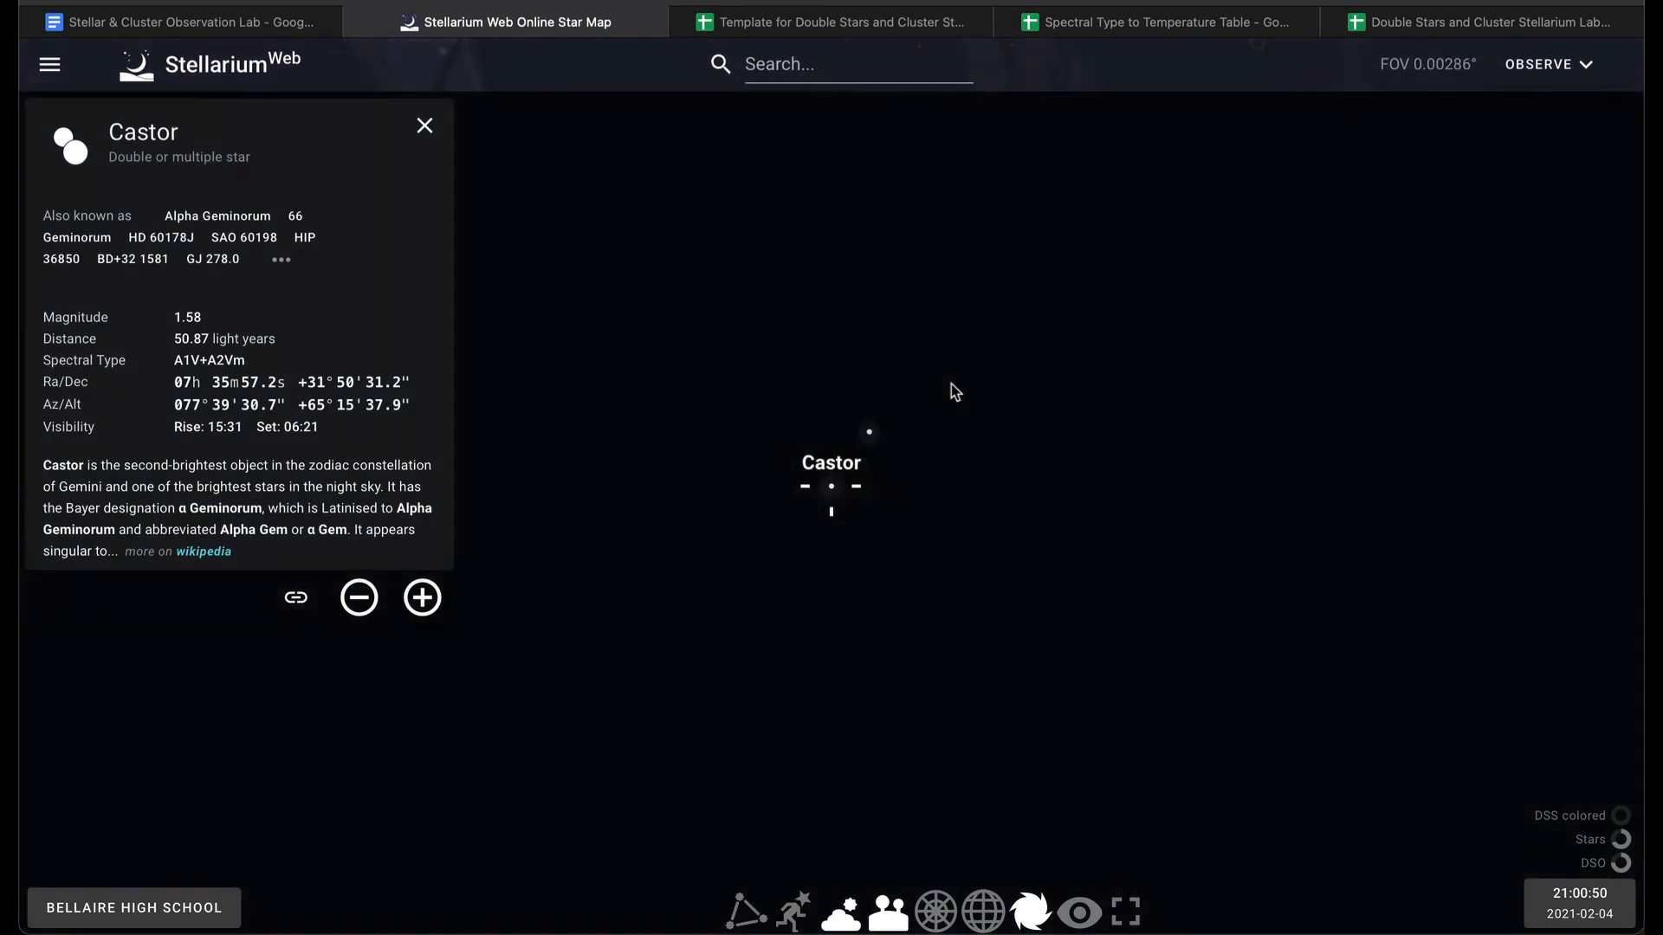
Inspect the unlabelled star beside Castor, and reselect Castor to examine its data and the close pair.
click(872, 432)
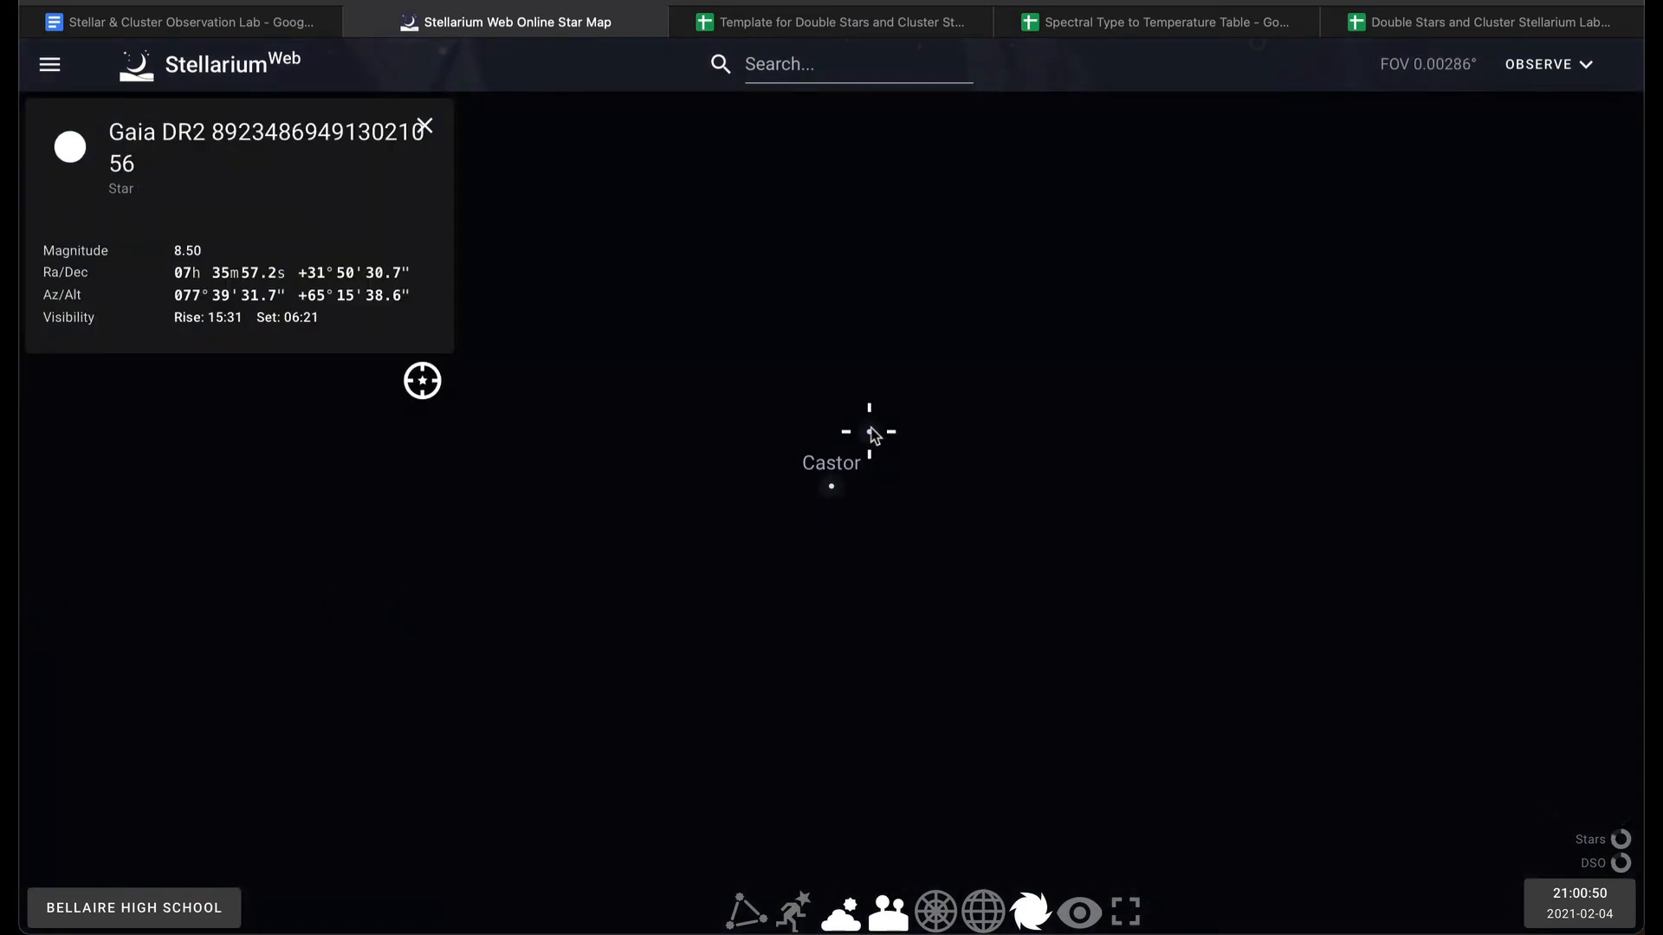
scroll(866, 446, up, 3)
scroll(867, 446, down, 5)
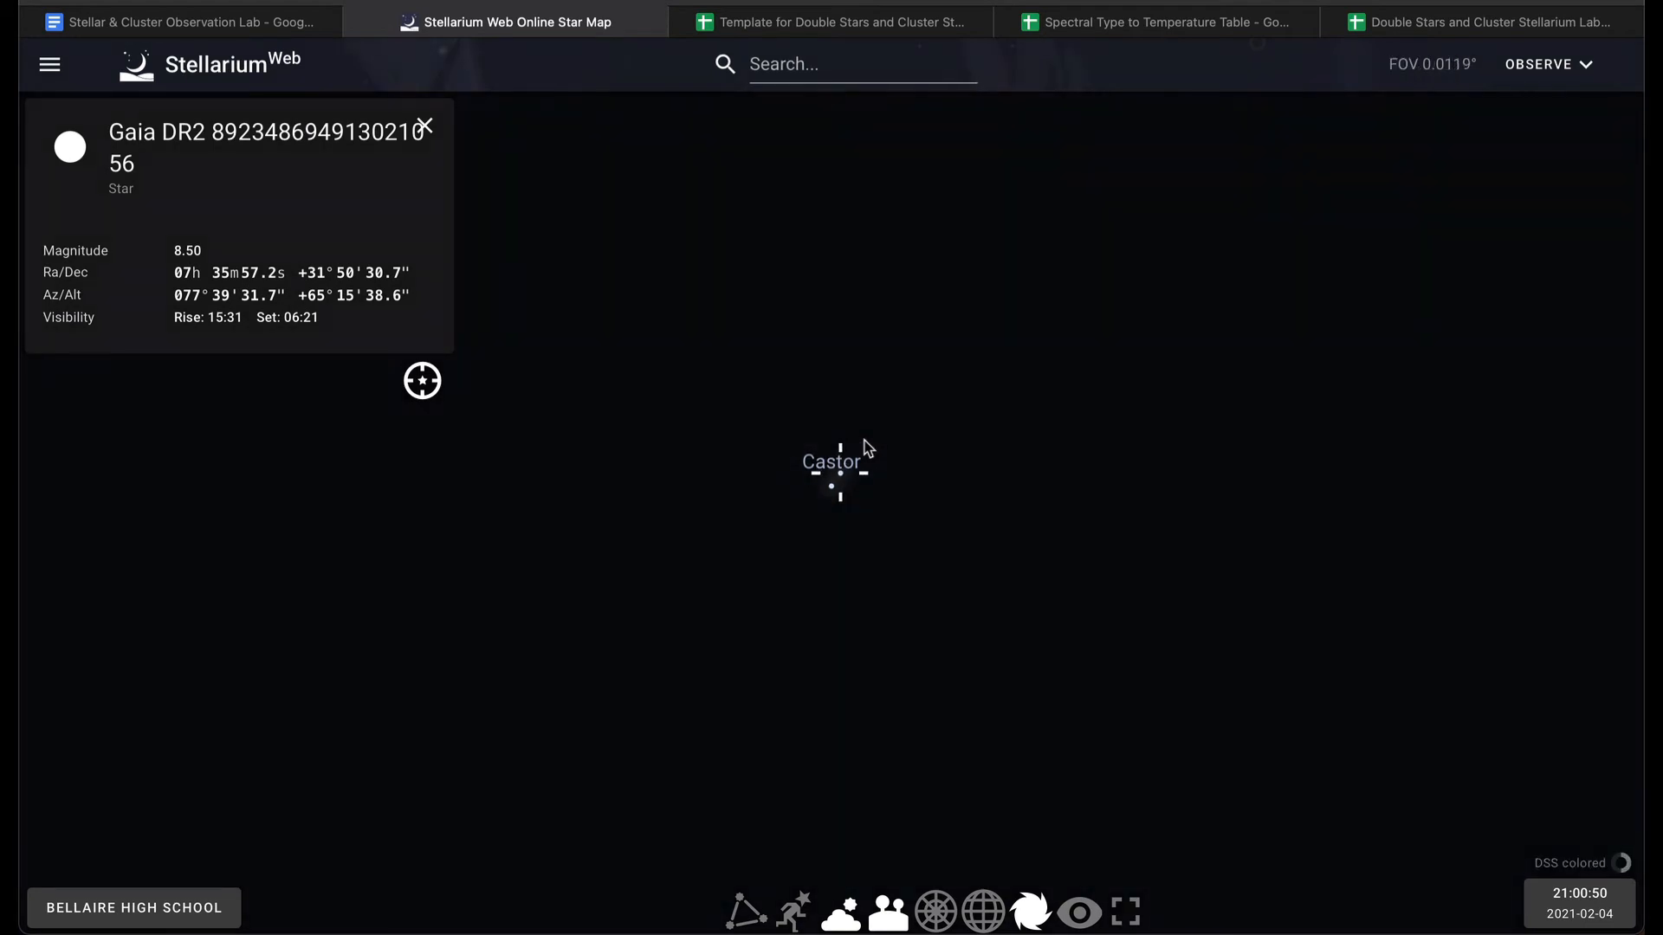
scroll(864, 440, down, 3)
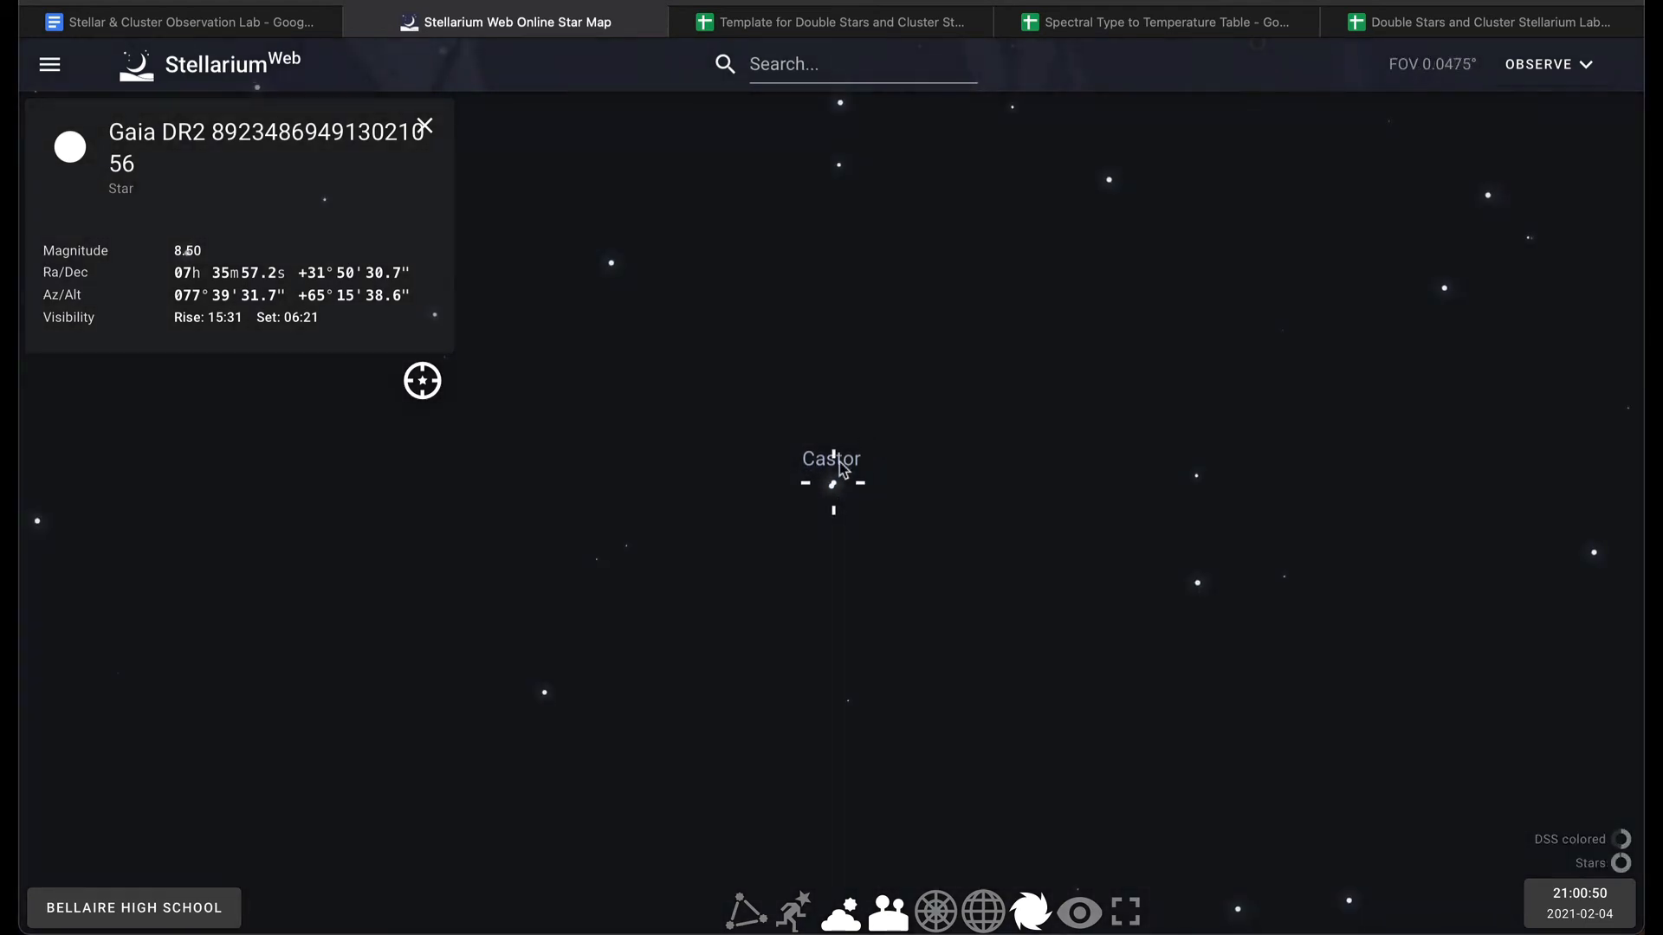
click(830, 498)
scroll(830, 506, up, 4)
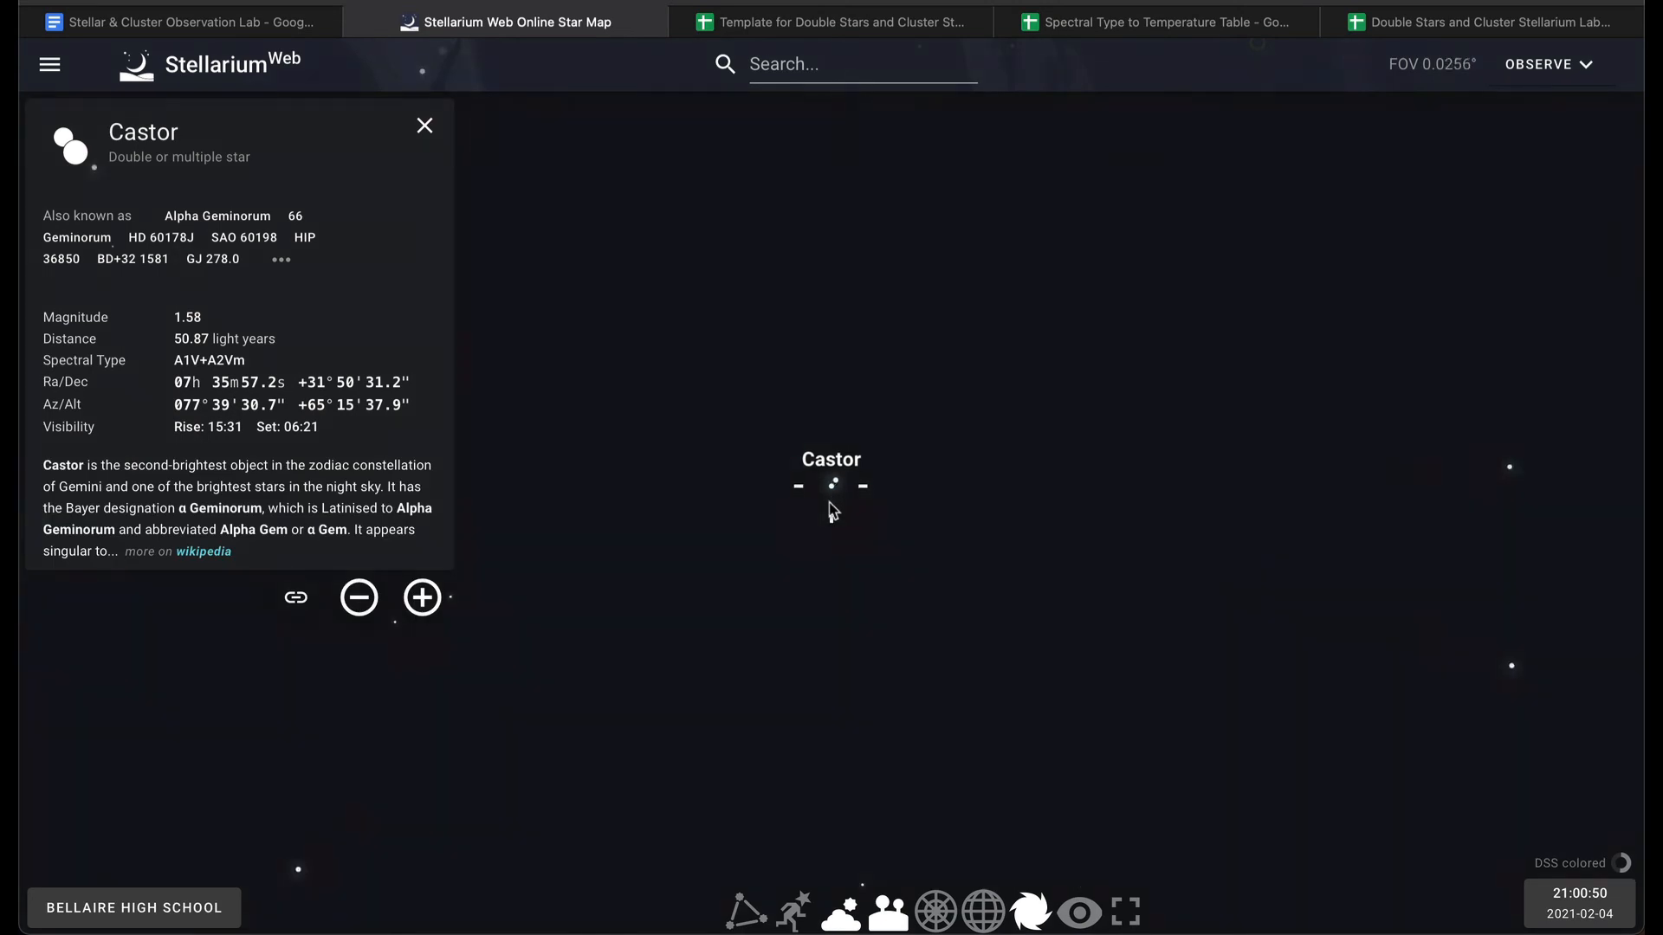
scroll(831, 509, up, 4)
scroll(831, 509, up, 2)
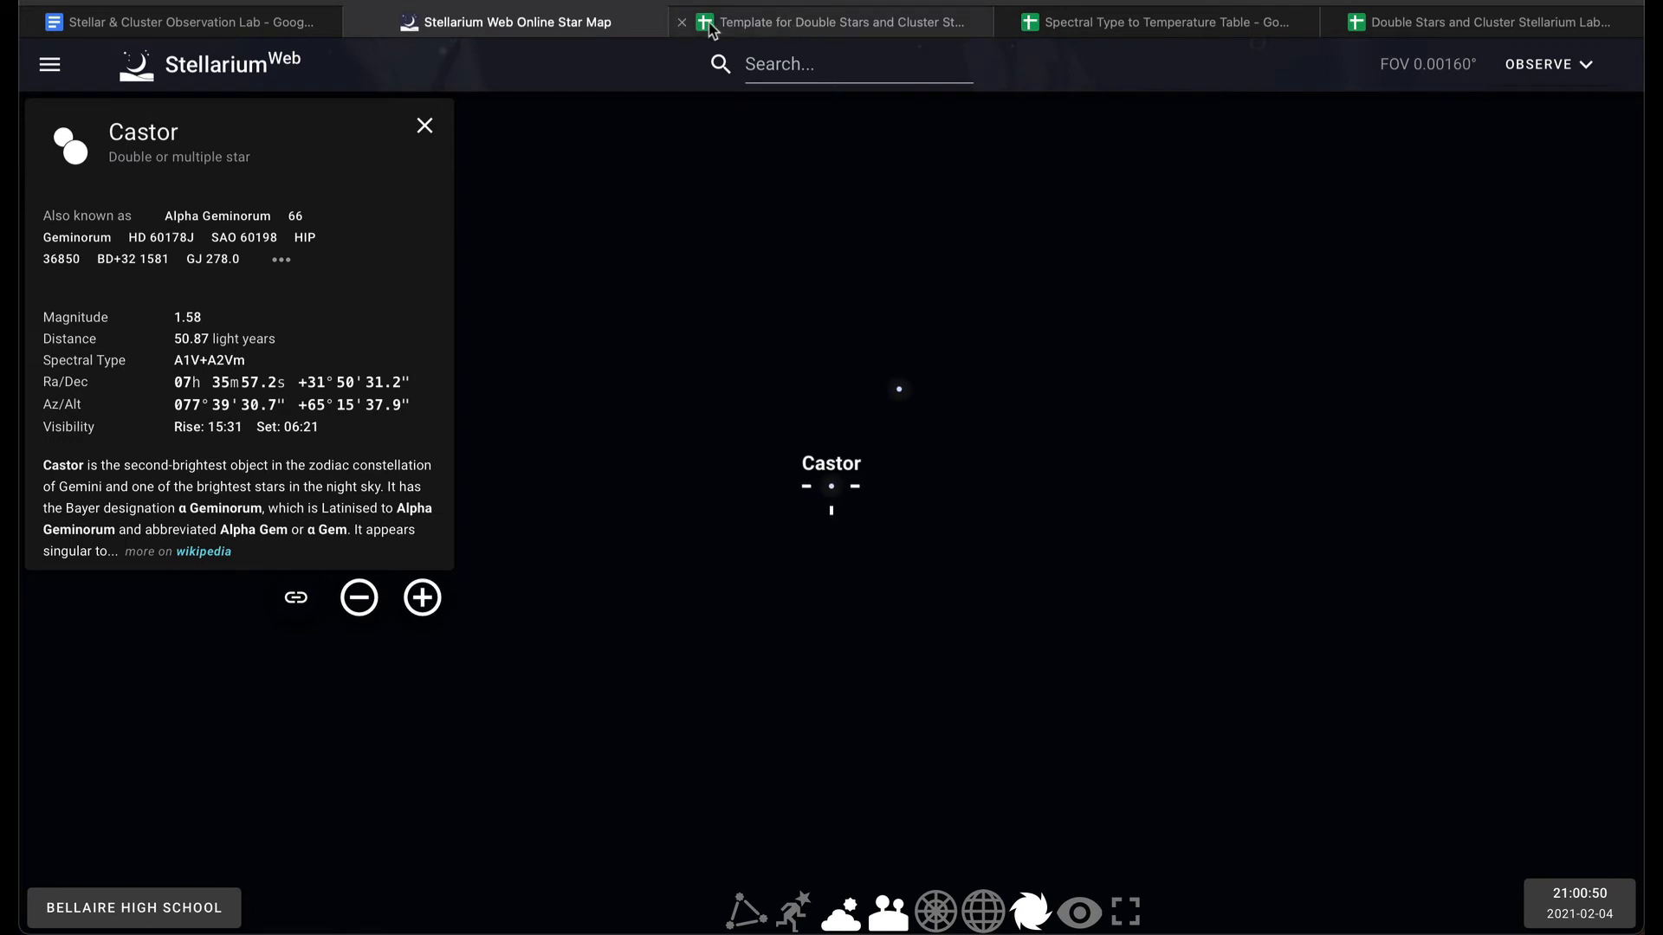
Switch to the Stellar & Cluster Observation Lab document and copy the designation HD 238107 from item 3 of the star list.
click(263, 26)
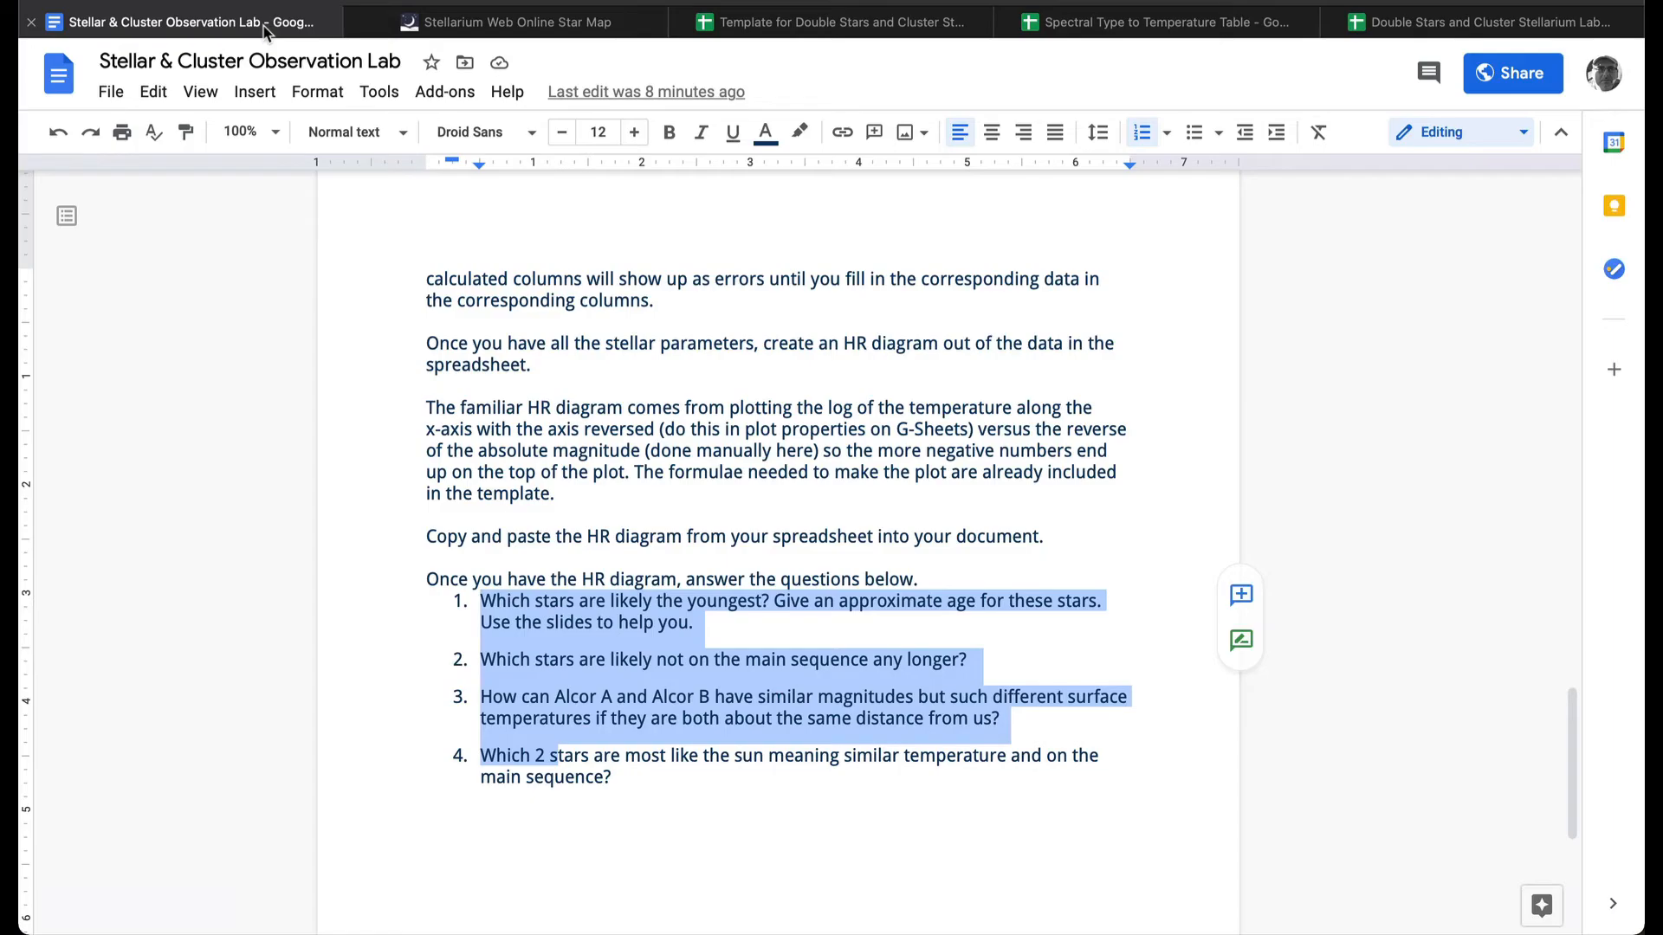
click(757, 618)
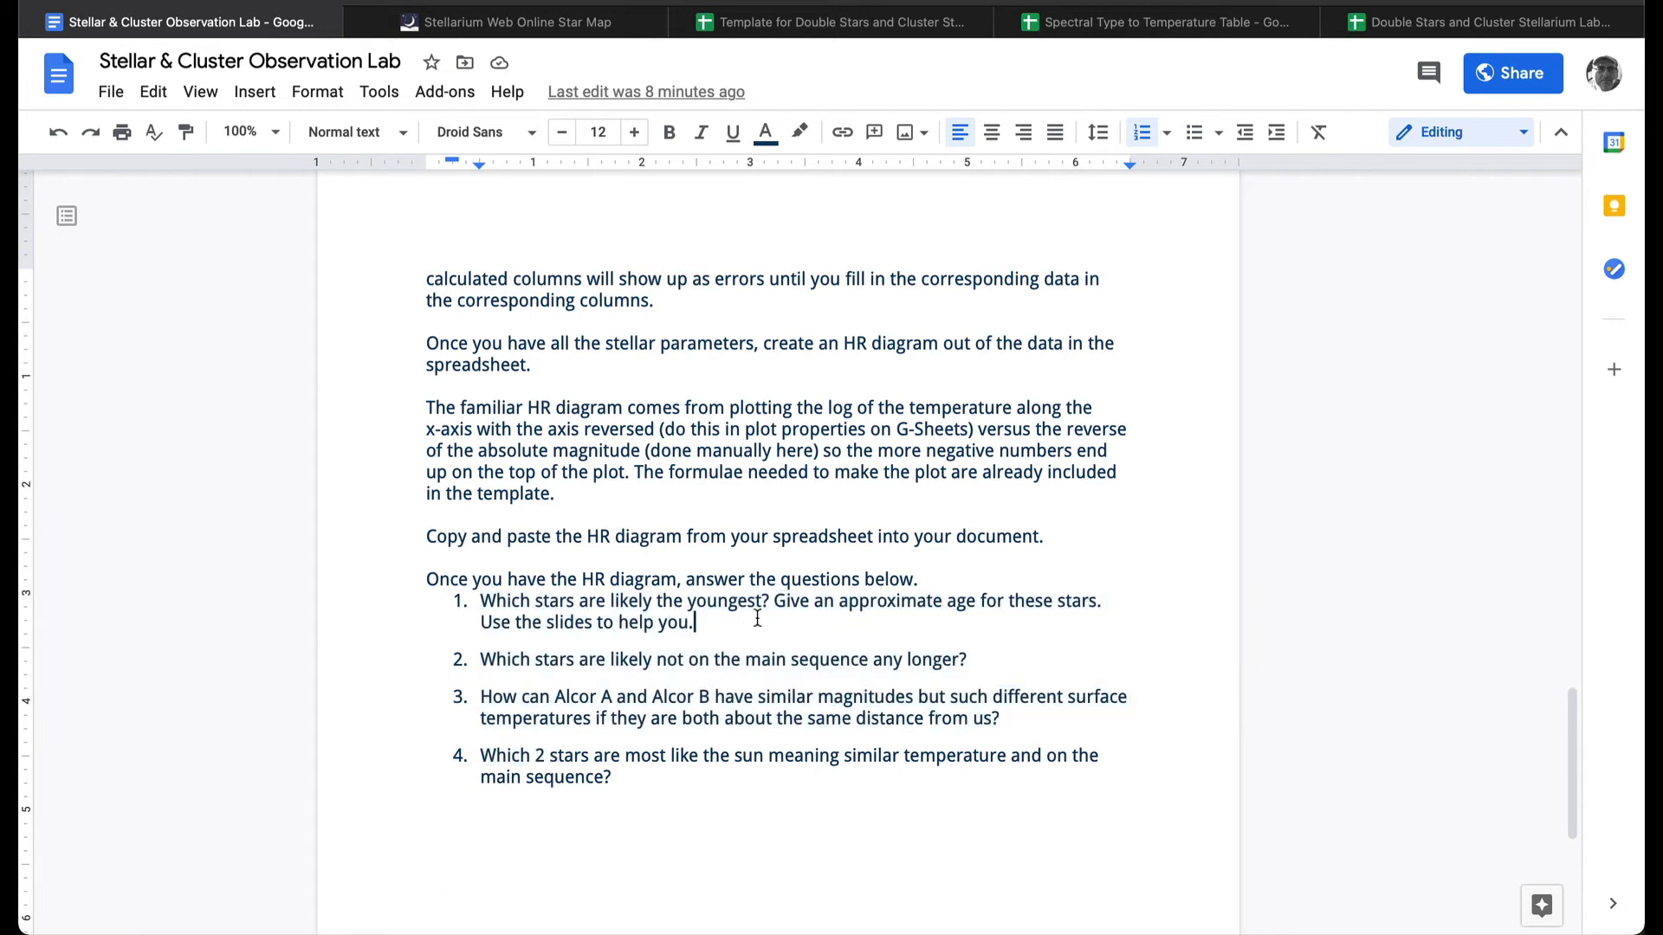
scroll(757, 618, up, 12)
scroll(757, 617, down, 2)
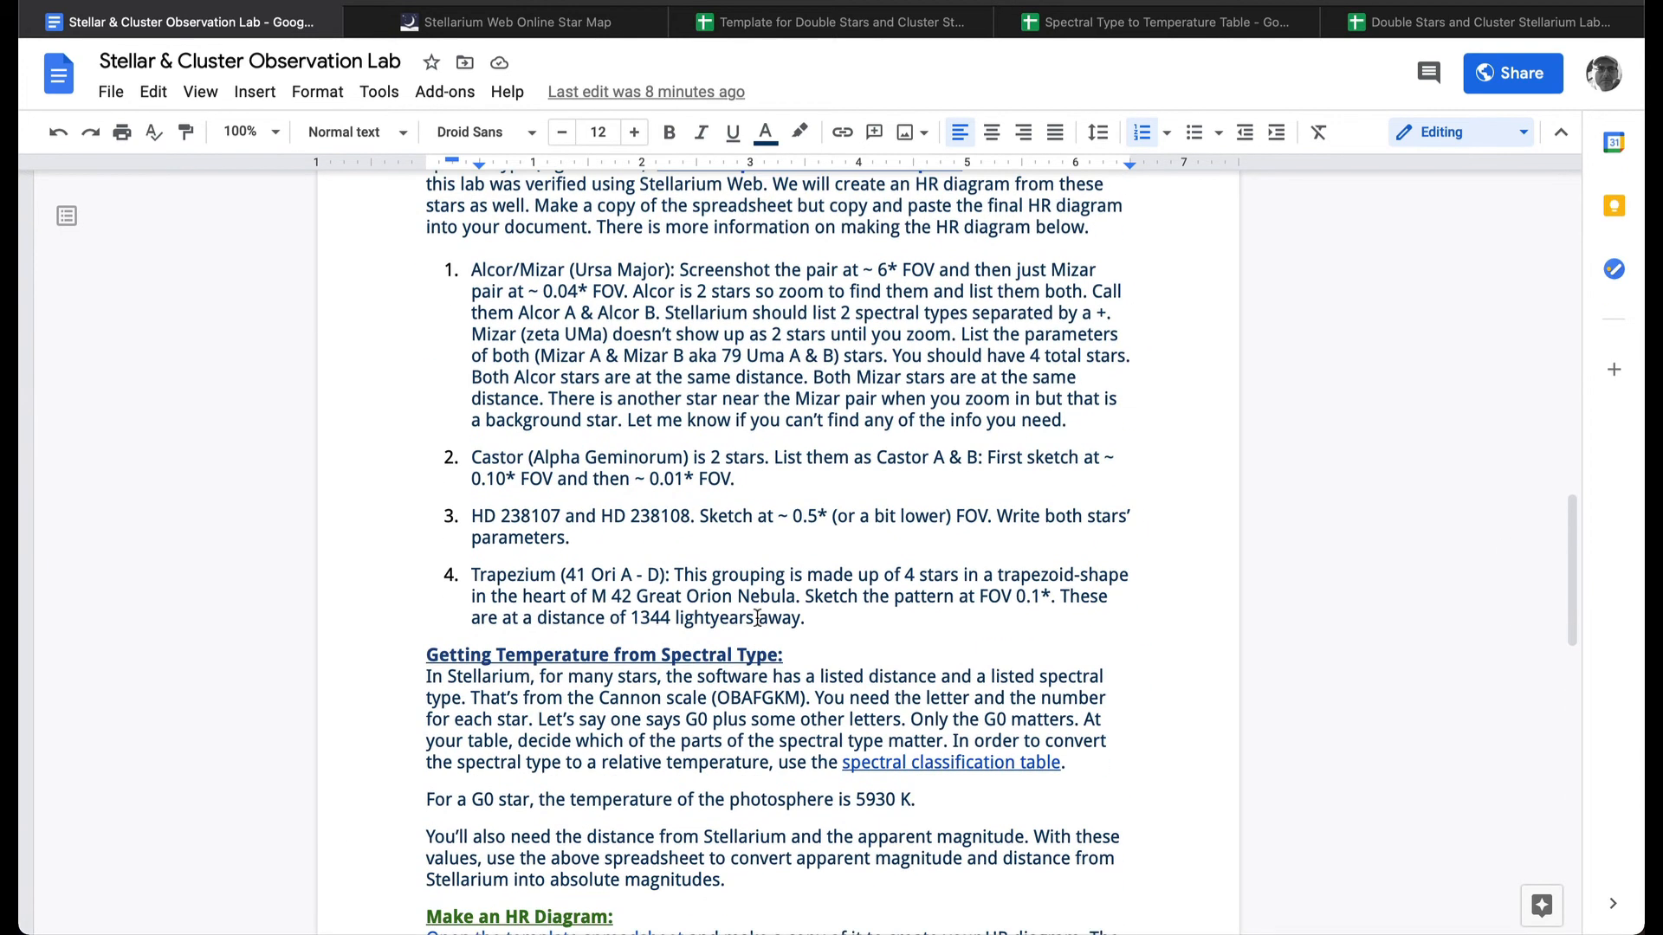
drag(472, 517, 558, 518)
key(ctrl+c)
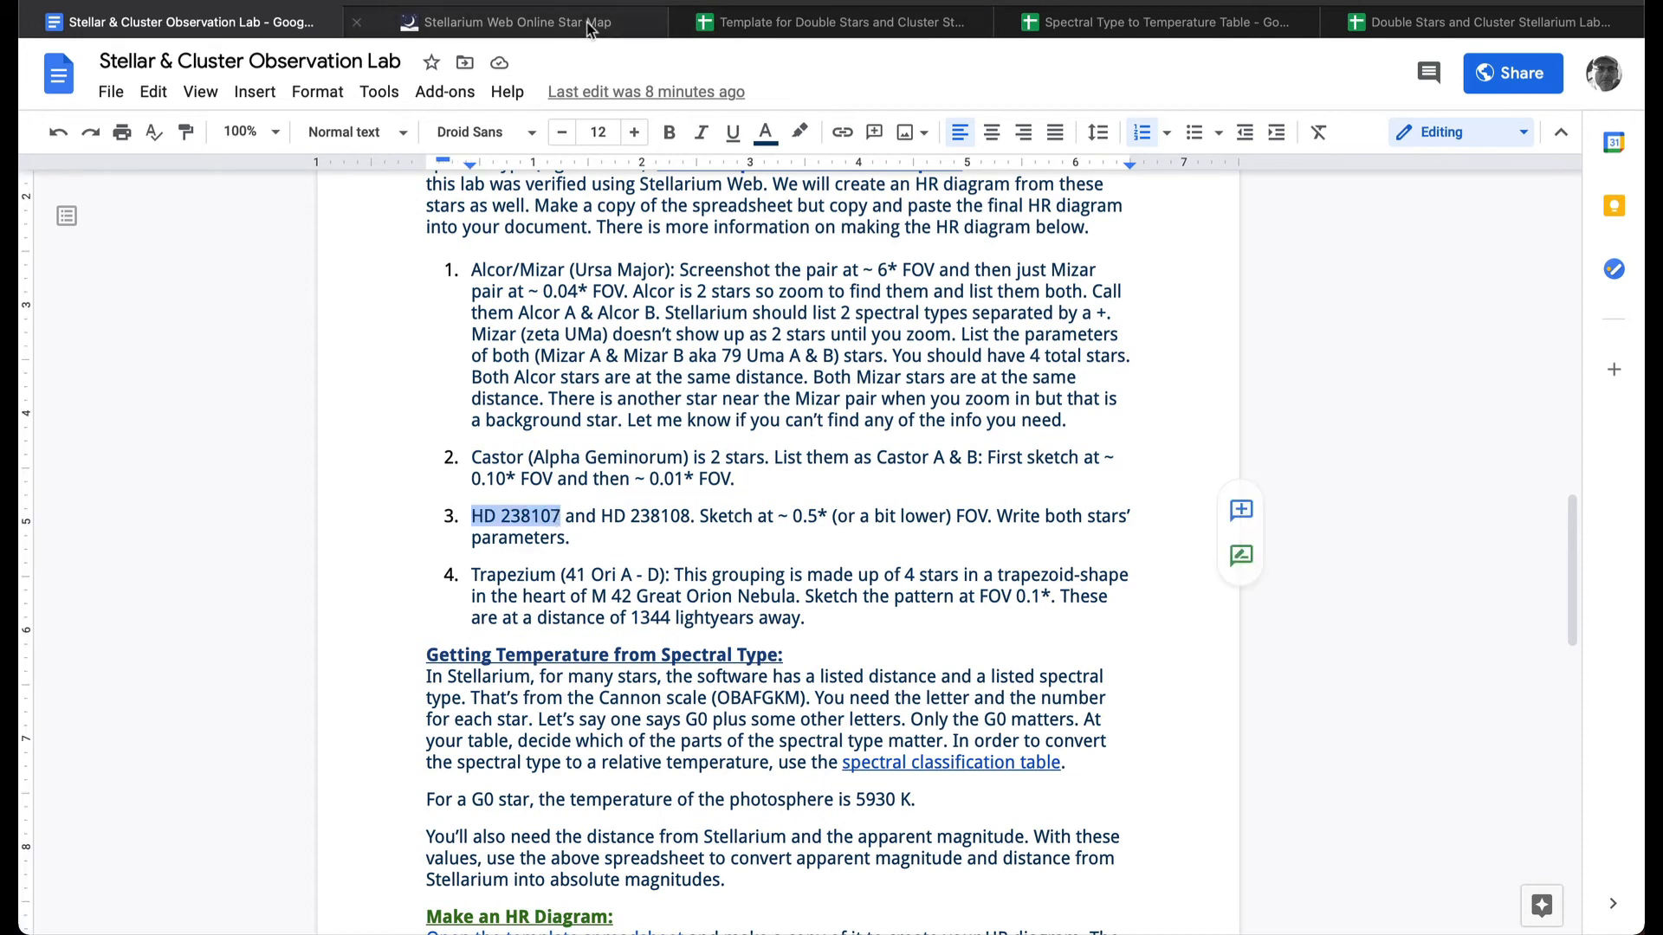
Switch back to Stellarium Web, search for the copied designation HD 238107 and select that star.
click(511, 22)
click(830, 62)
key(ctrl+v)
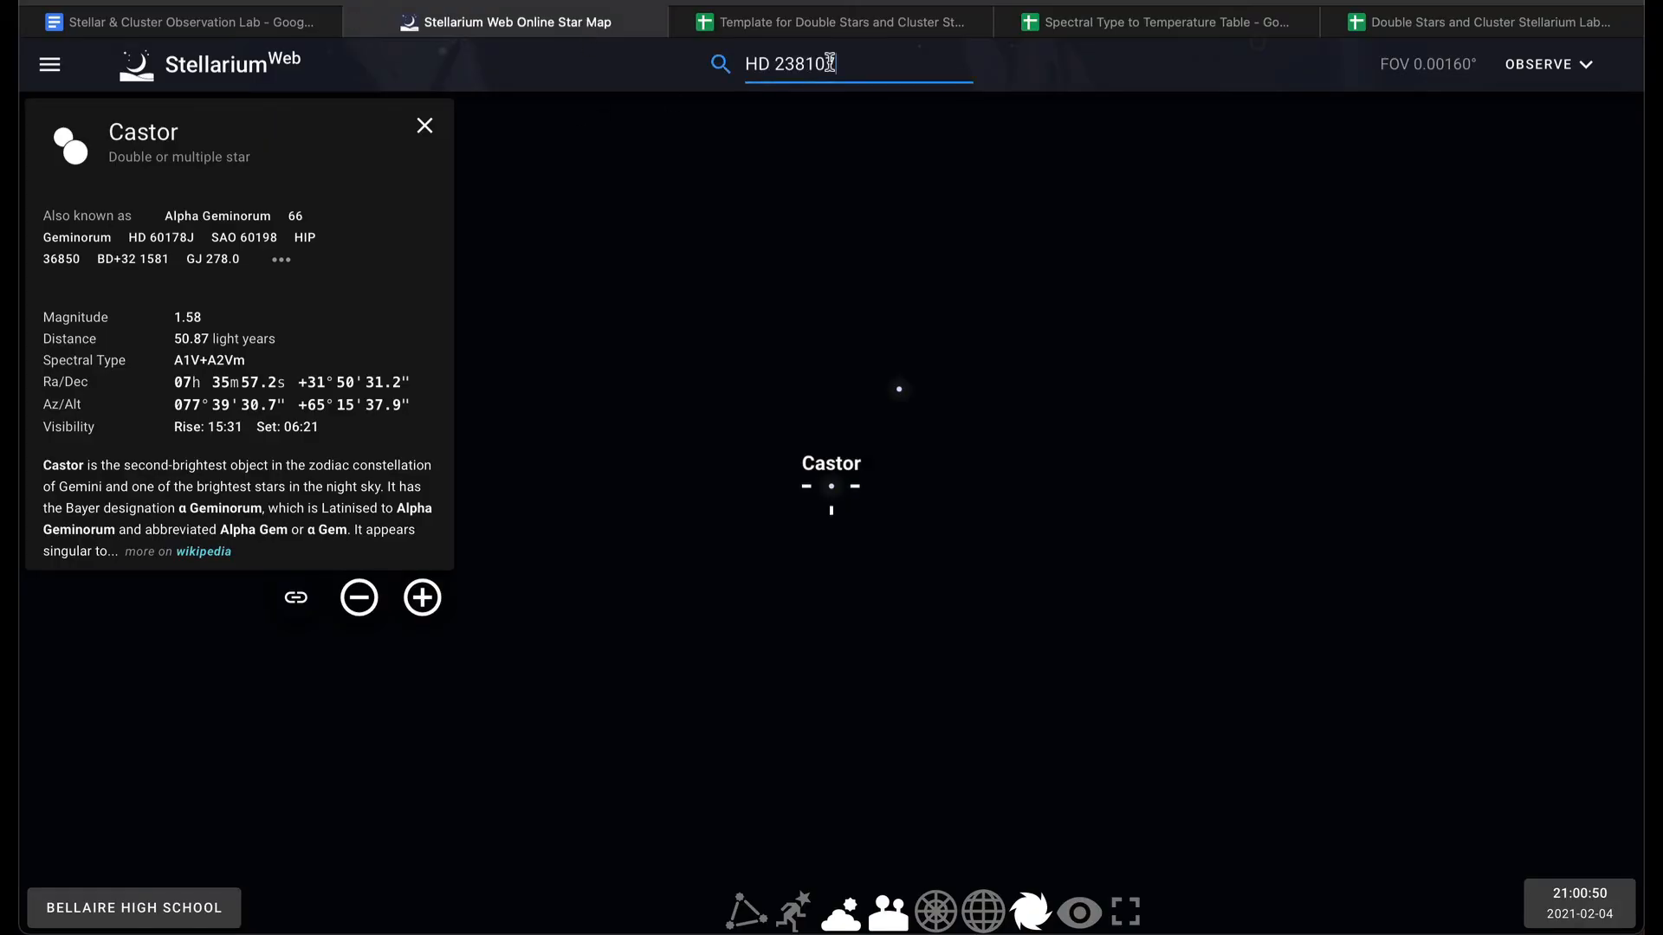
click(826, 132)
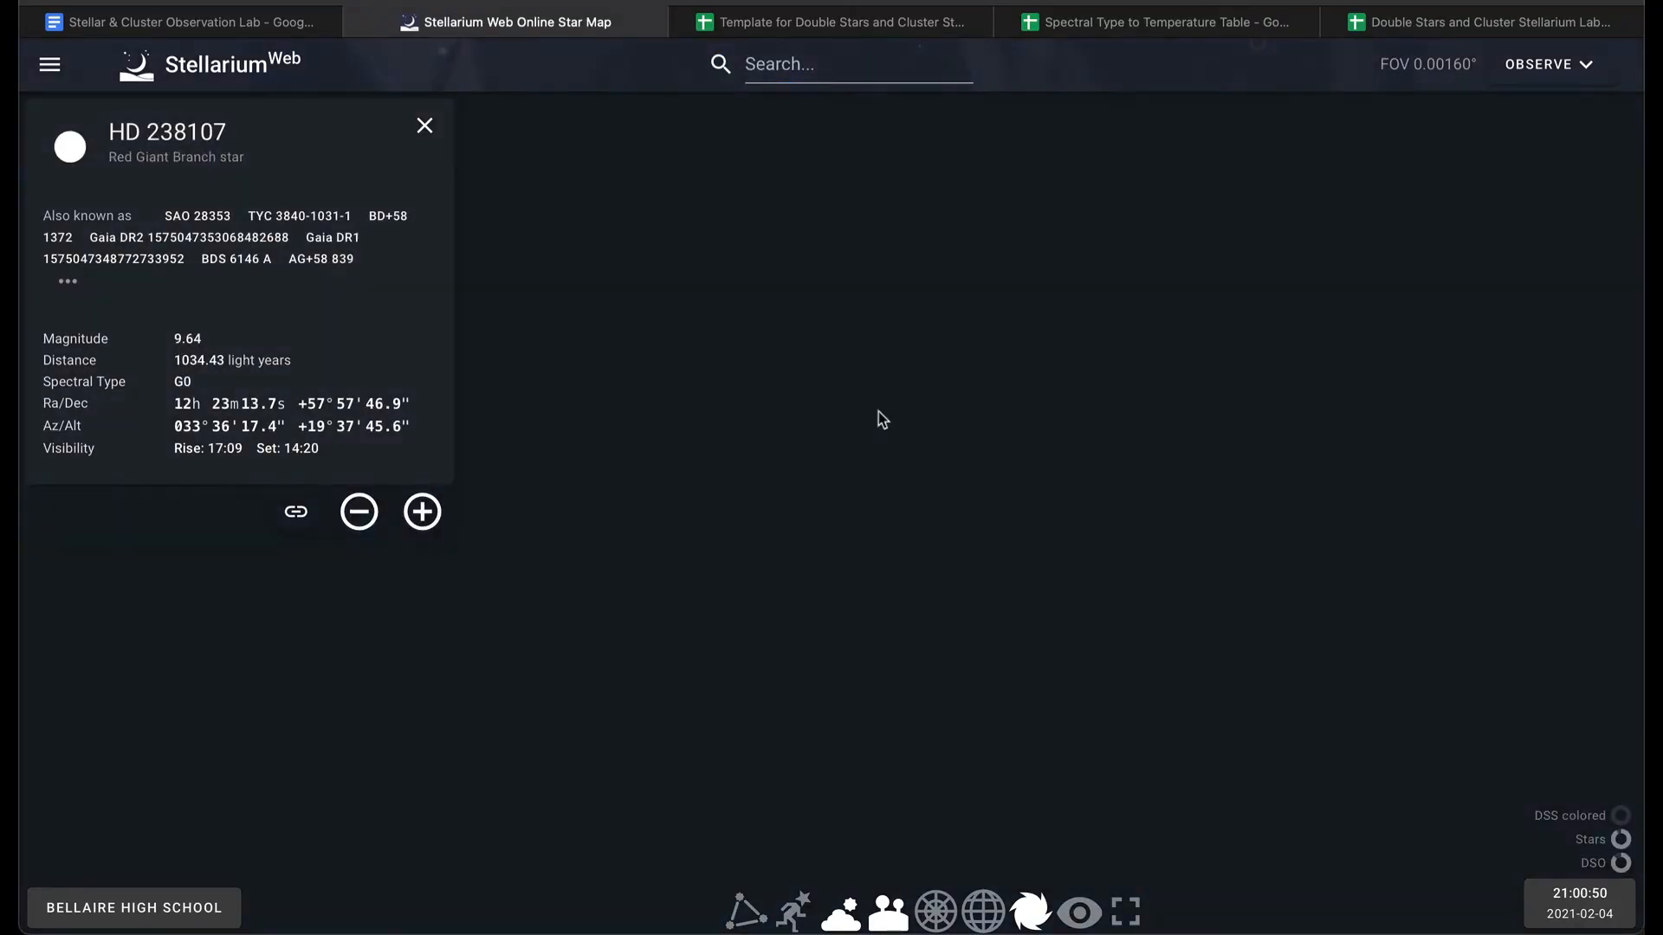
Compare the magnitude, distance and spectral type data of HD 238107 and its neighbour HD 238108.
scroll(903, 499, down, 5)
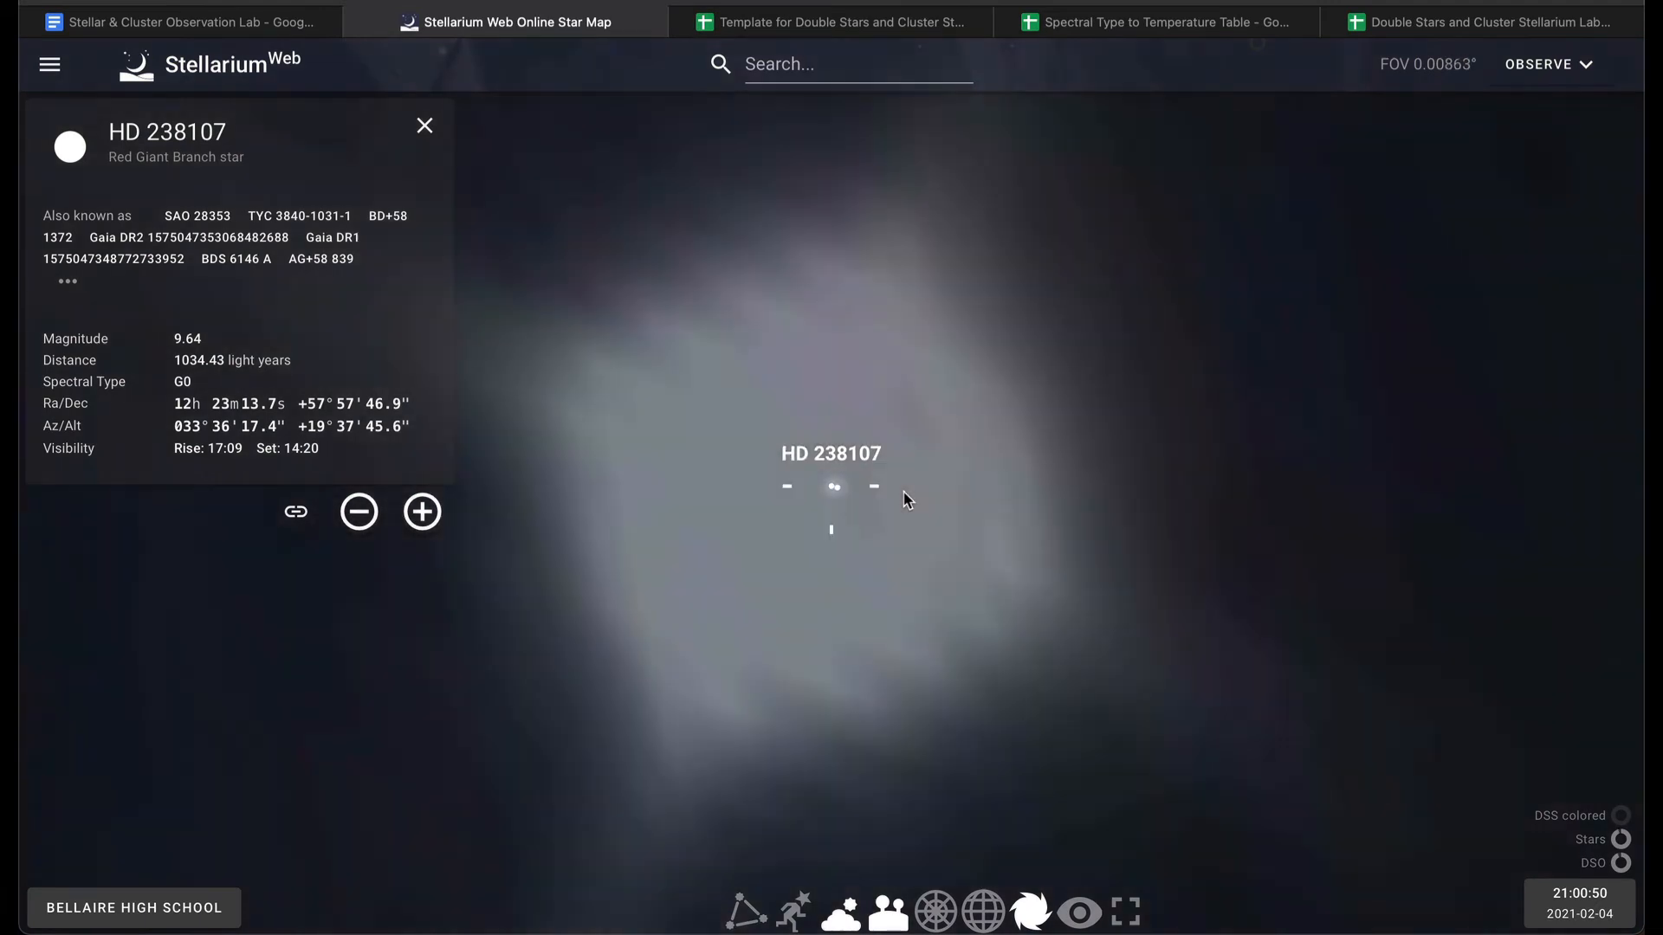
scroll(903, 499, down, 3)
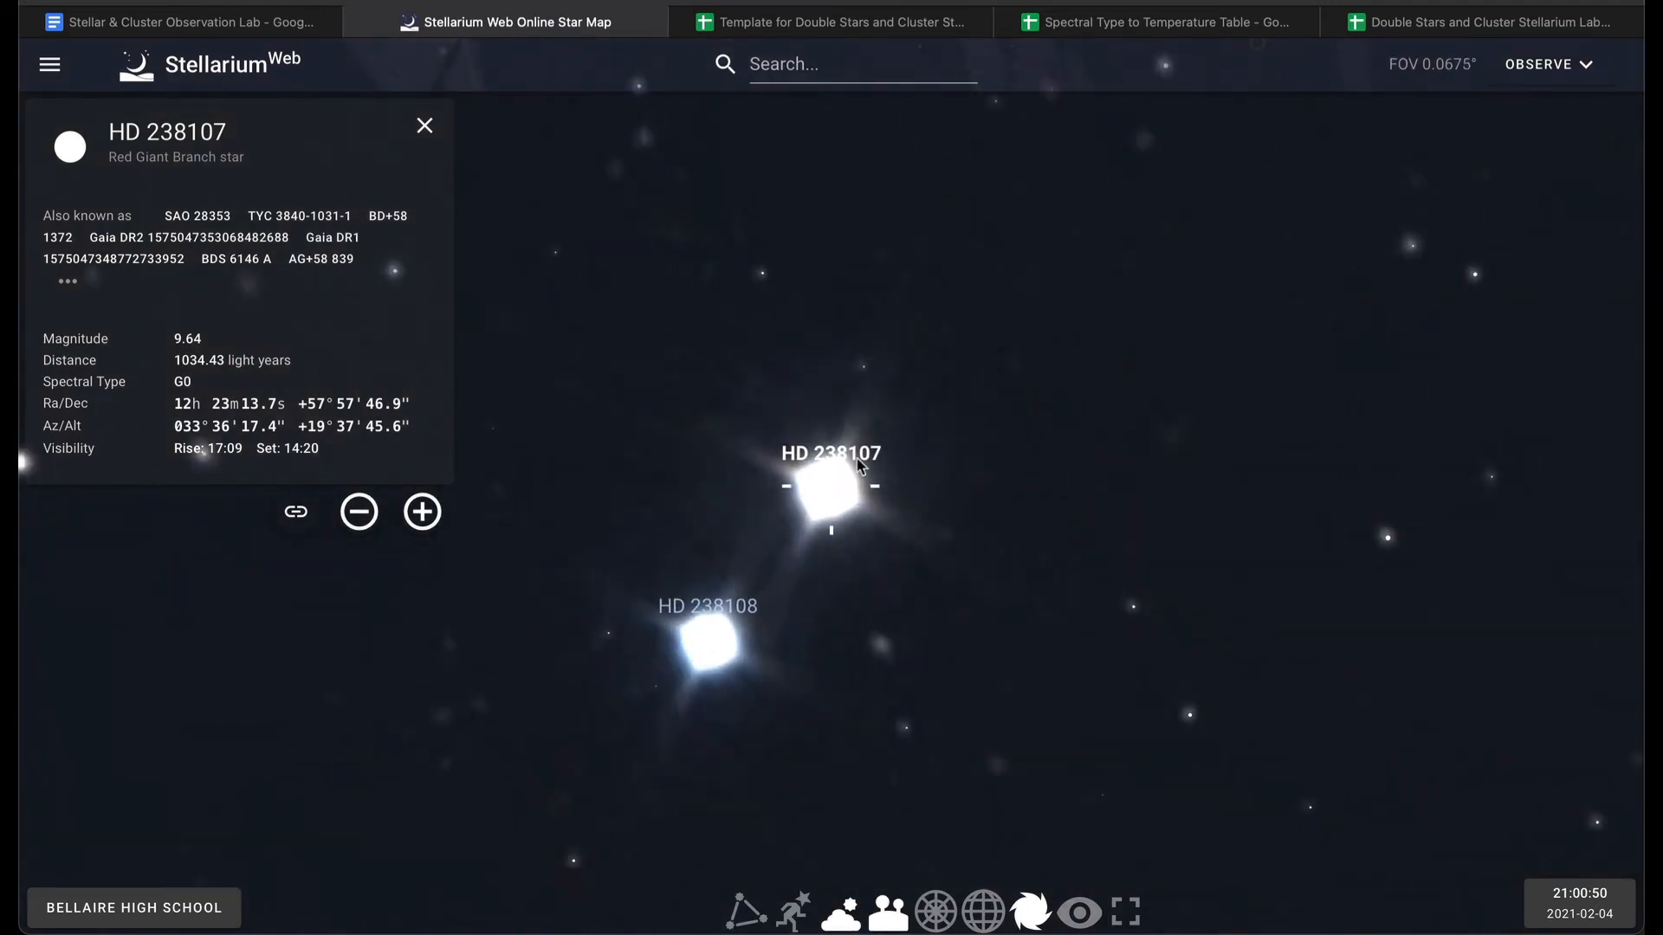
click(721, 640)
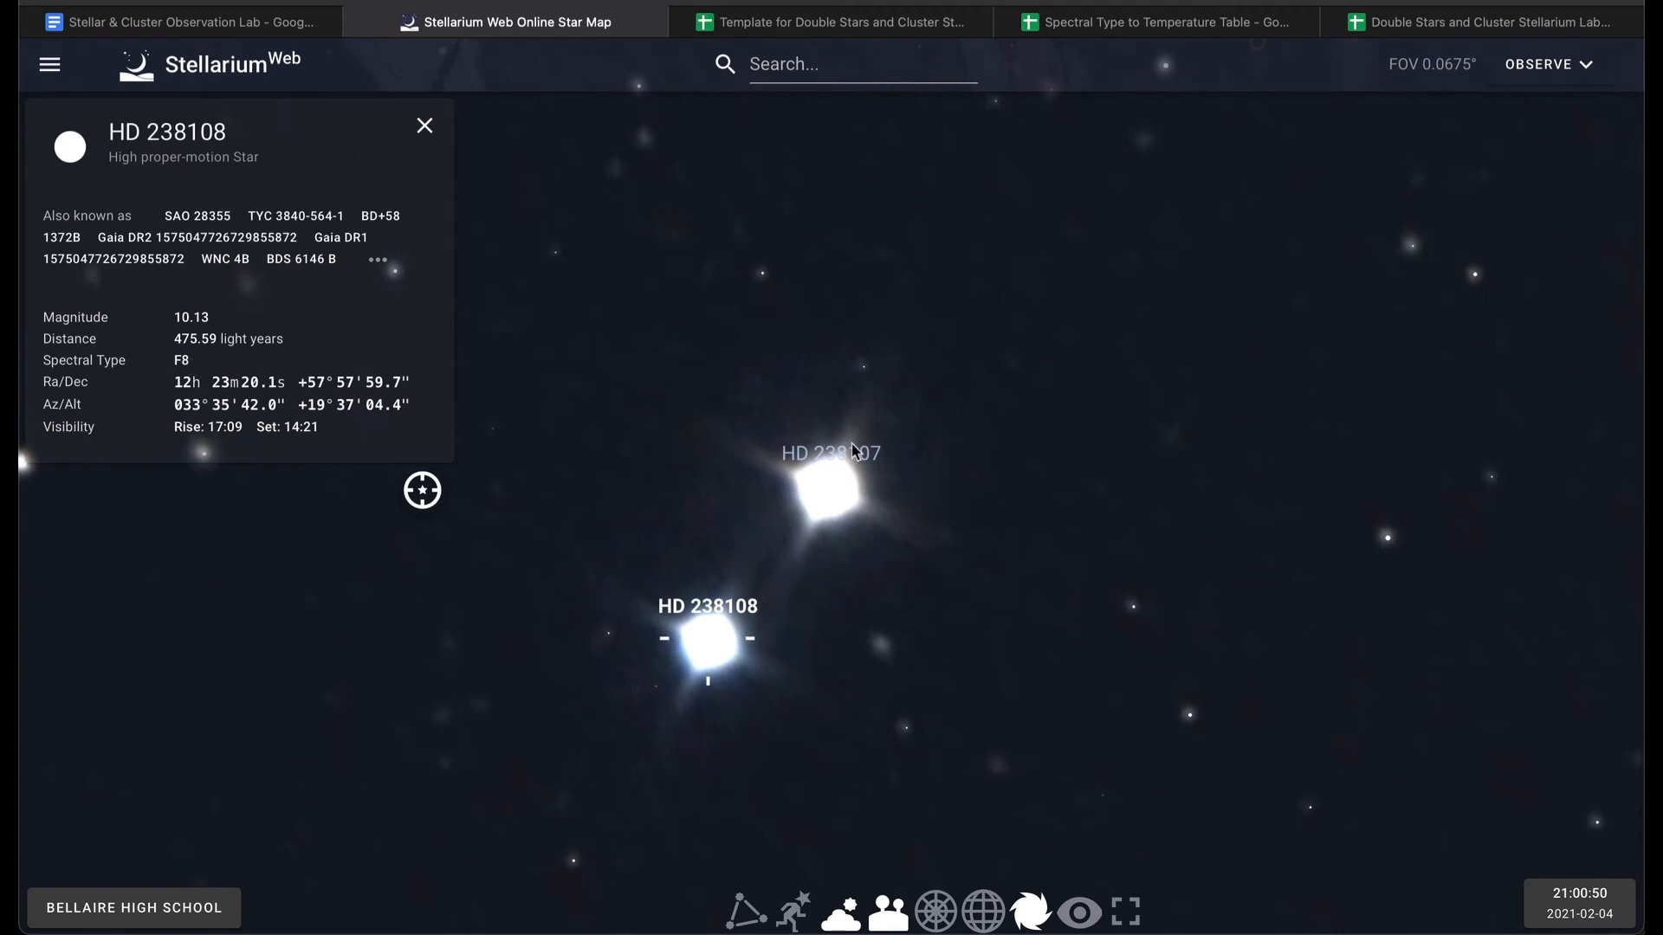
click(823, 487)
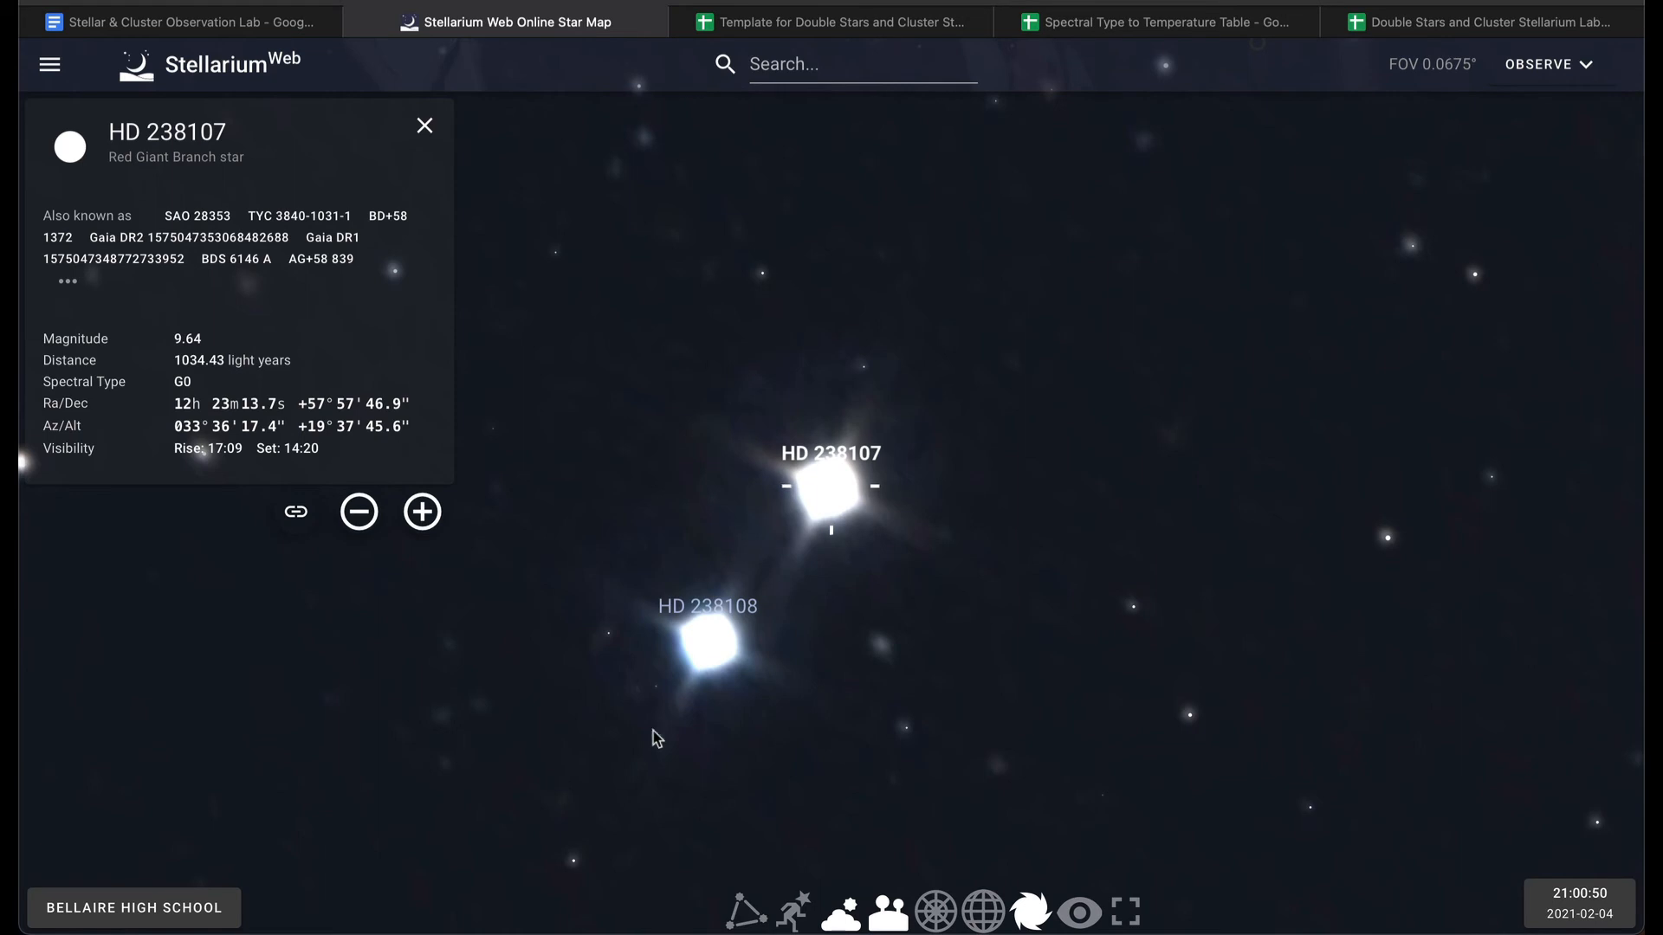
Check the star list in the double-star template, switch back to Stellarium Web, search for "41 ori" and select 41 Ori A.
click(814, 23)
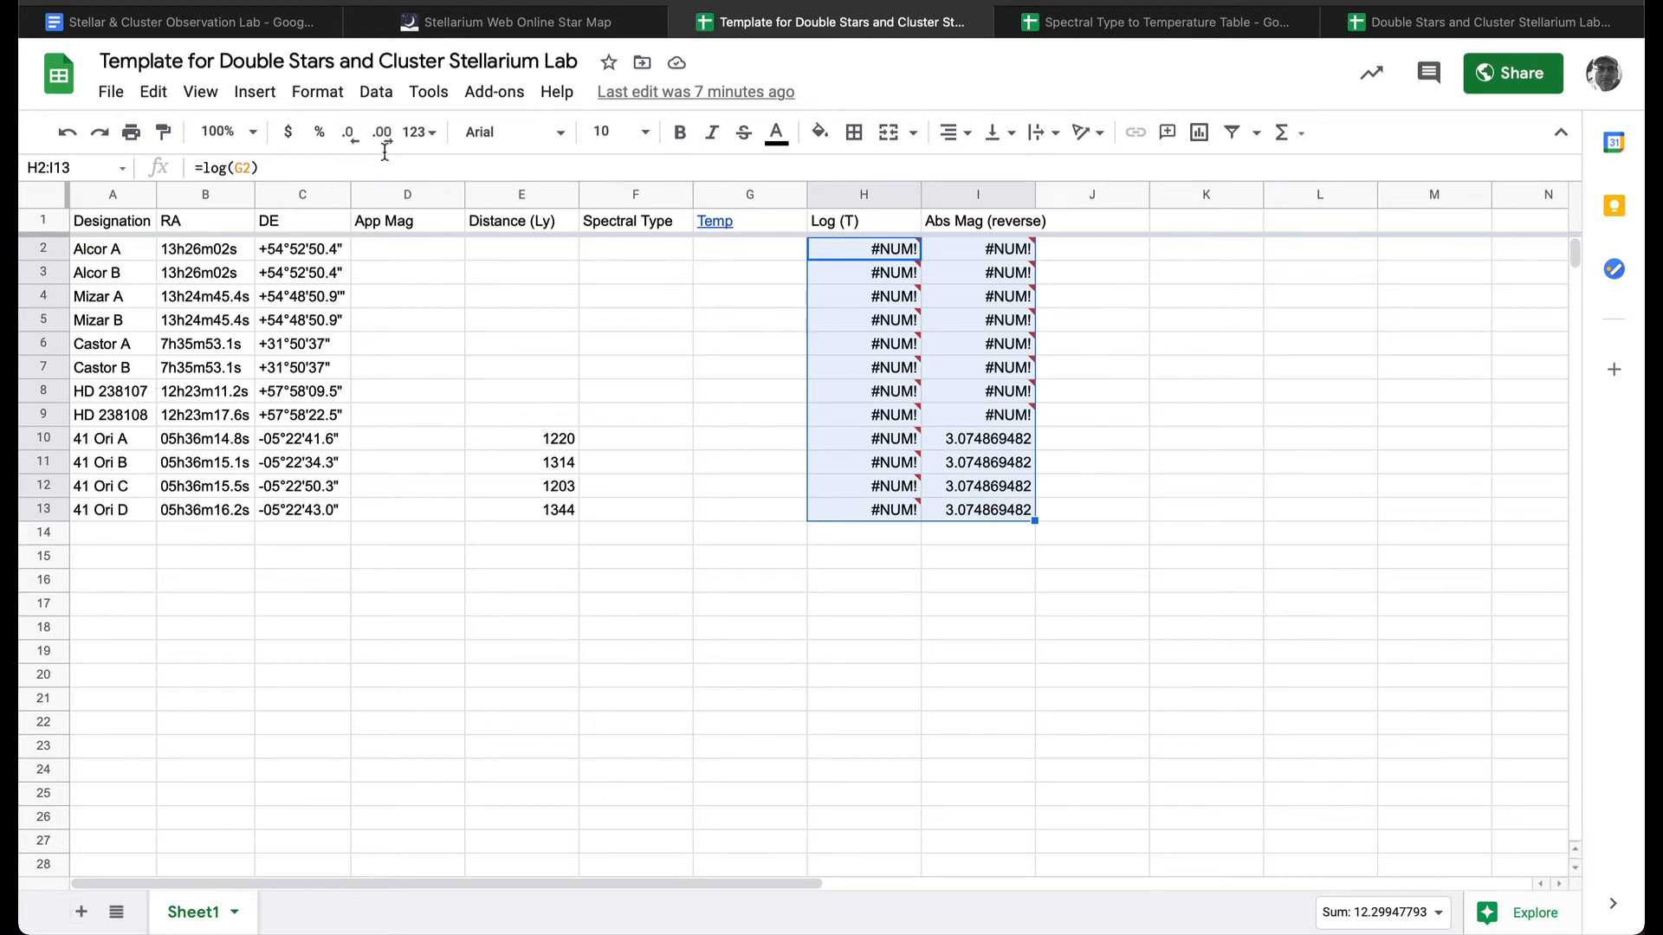
click(528, 25)
click(827, 65)
text(41 ori)
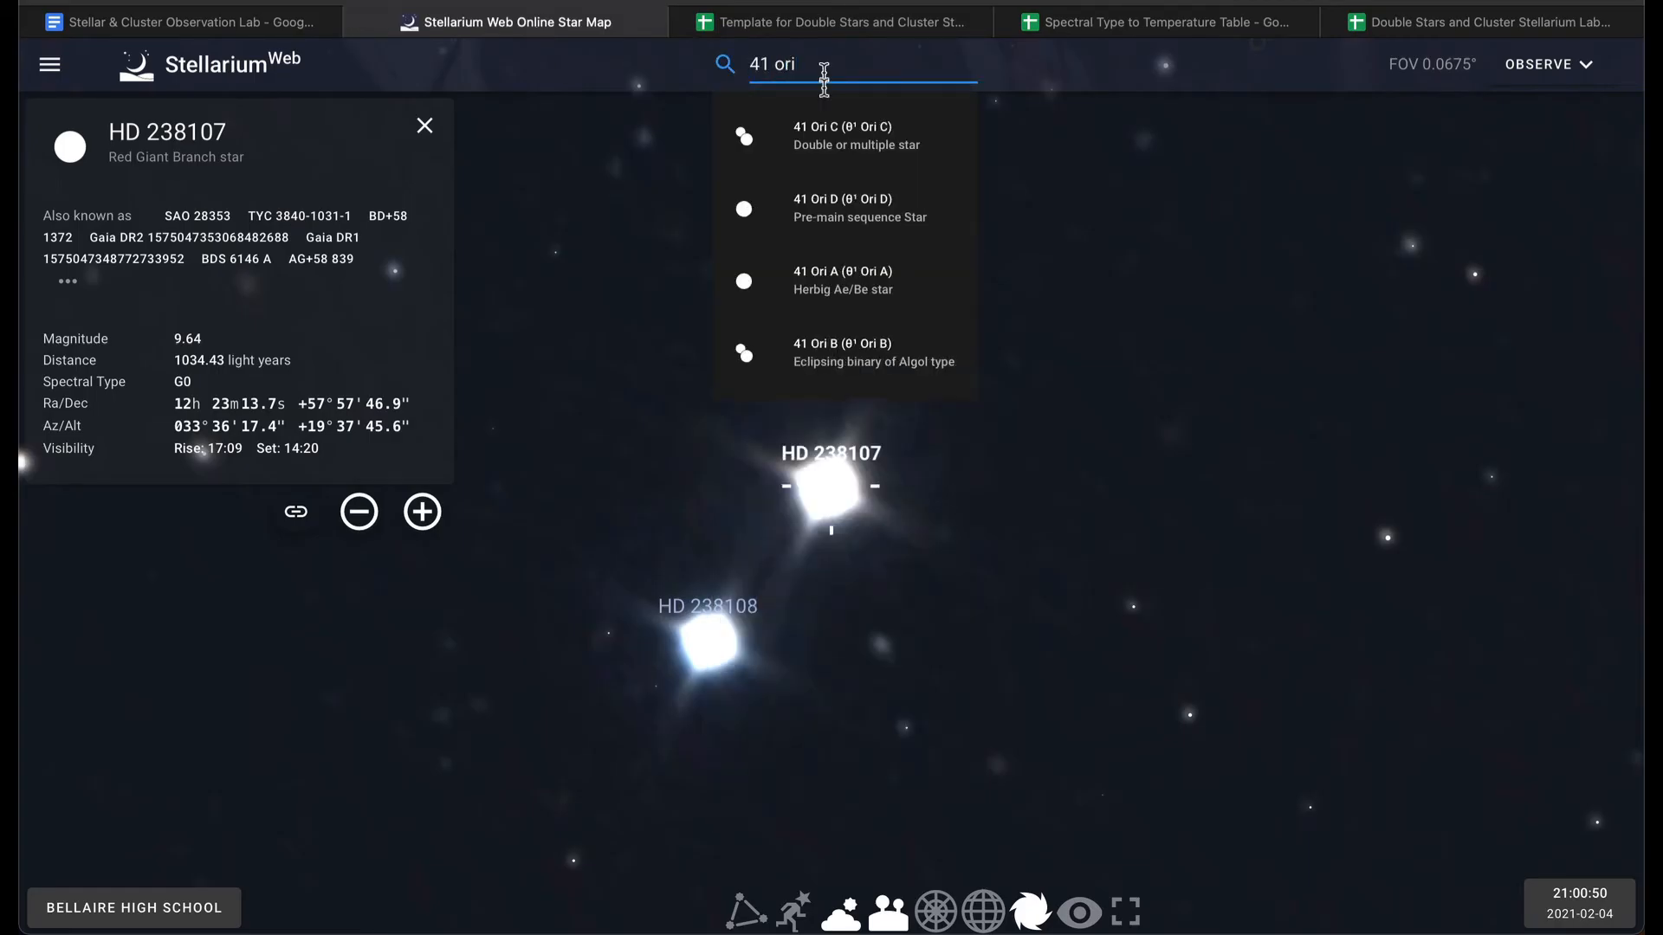
click(907, 292)
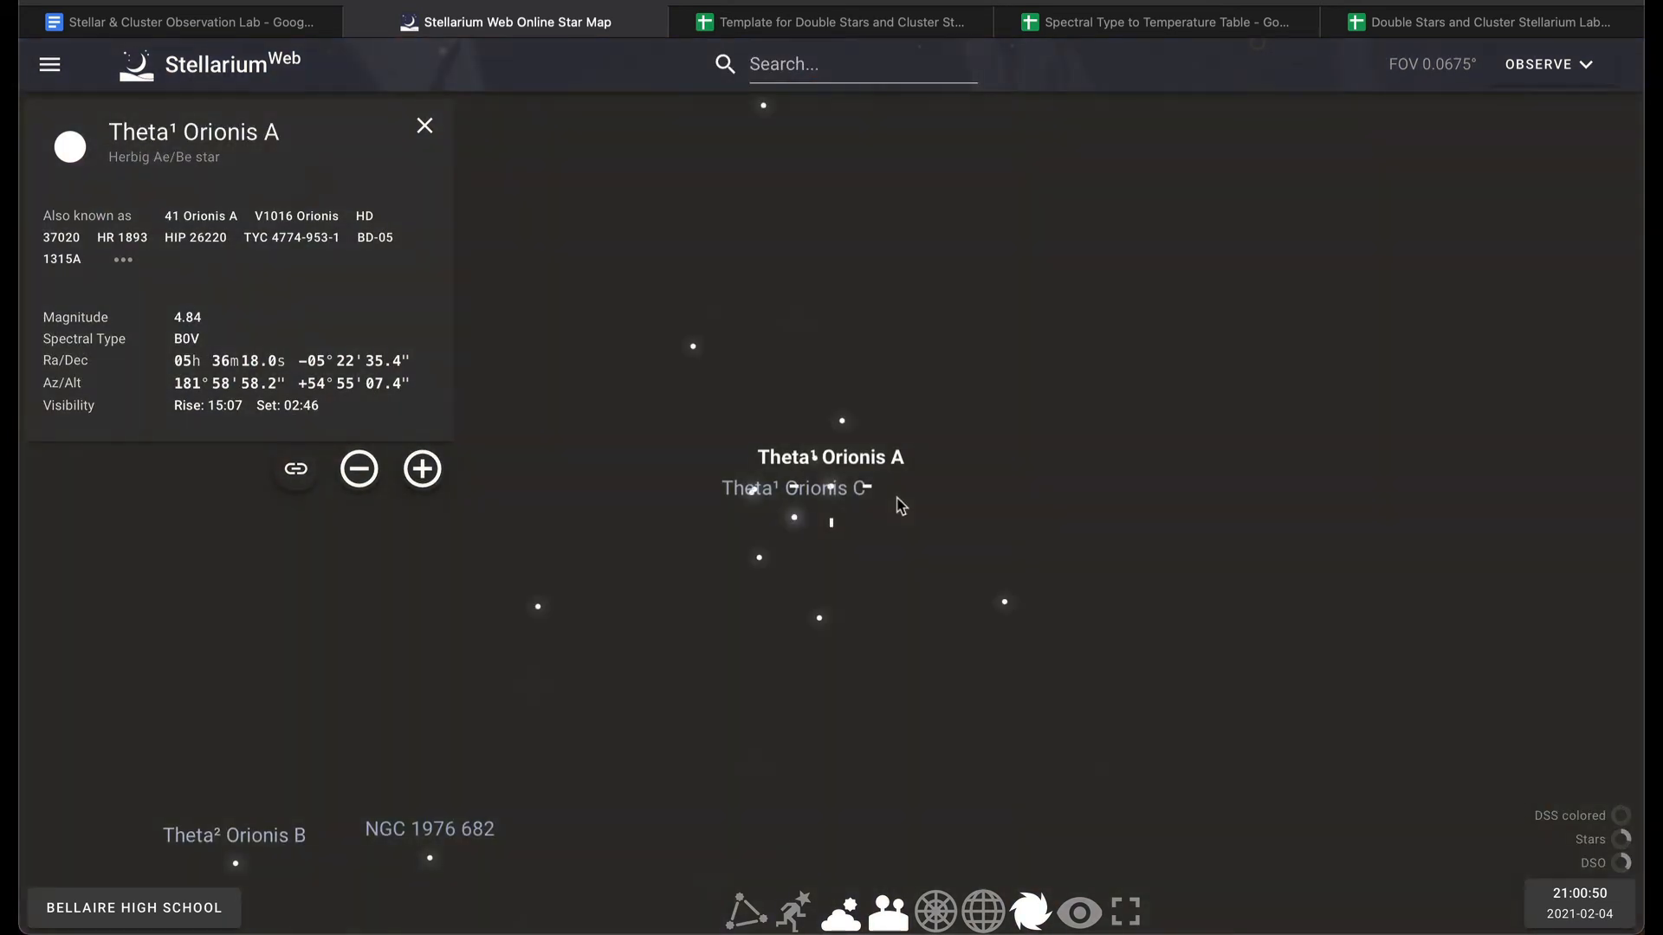
scroll(902, 504, up, 6)
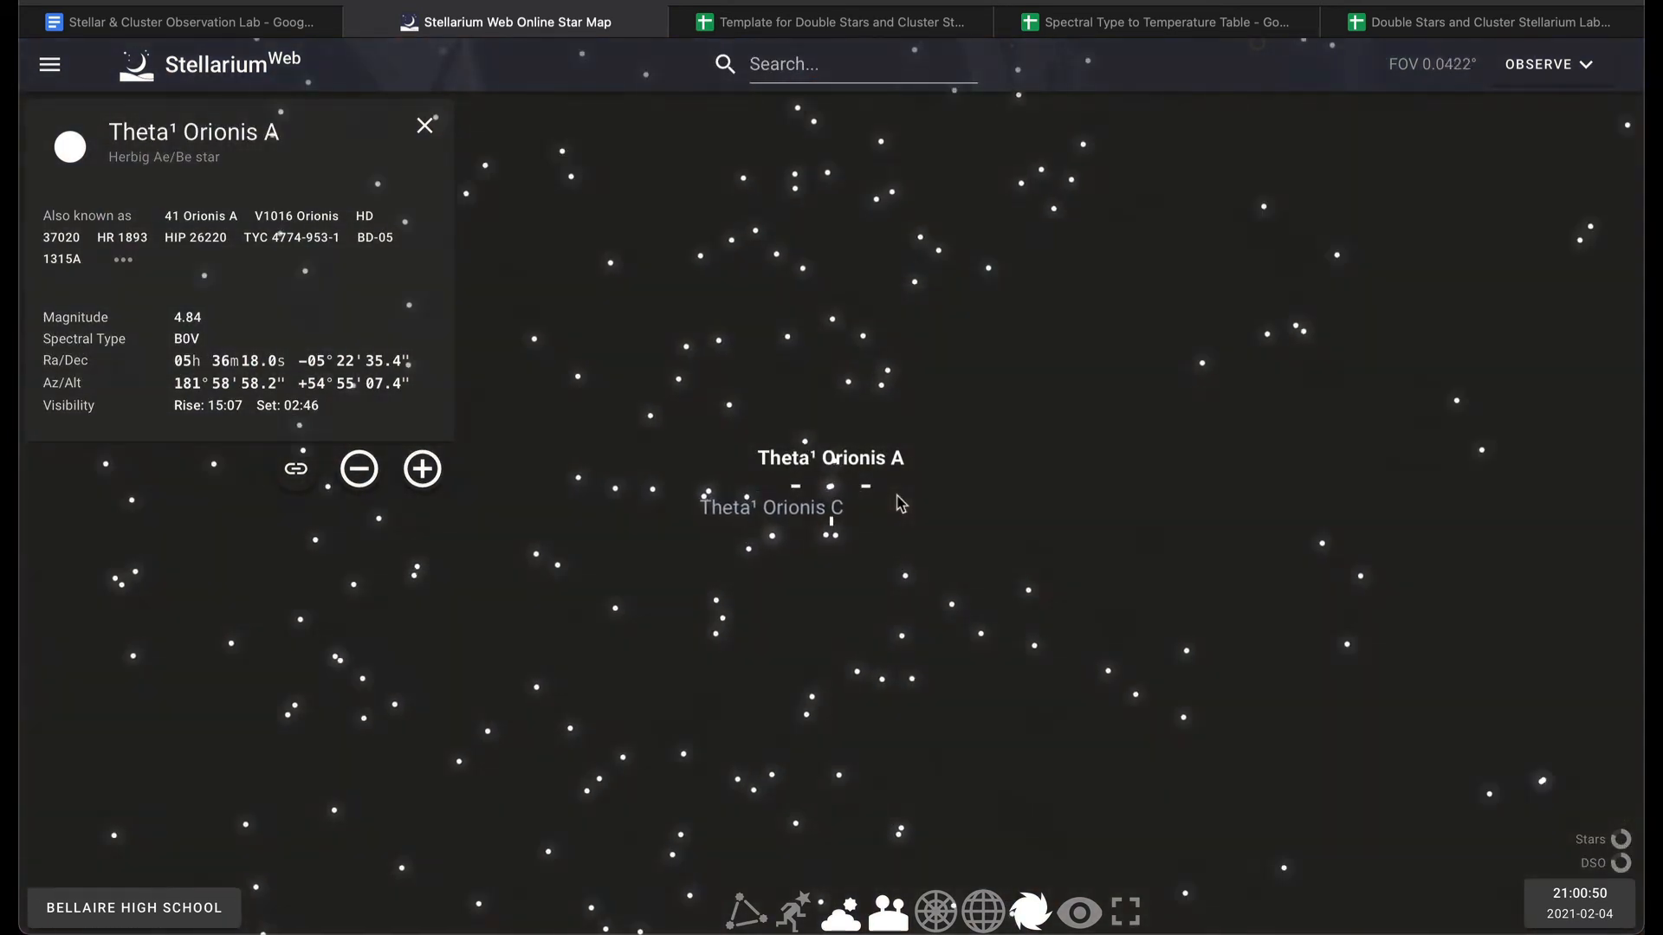
Search for "41 ori" again and select 41 Ori B to view its magnitude and spectral type.
click(879, 70)
text(ori)
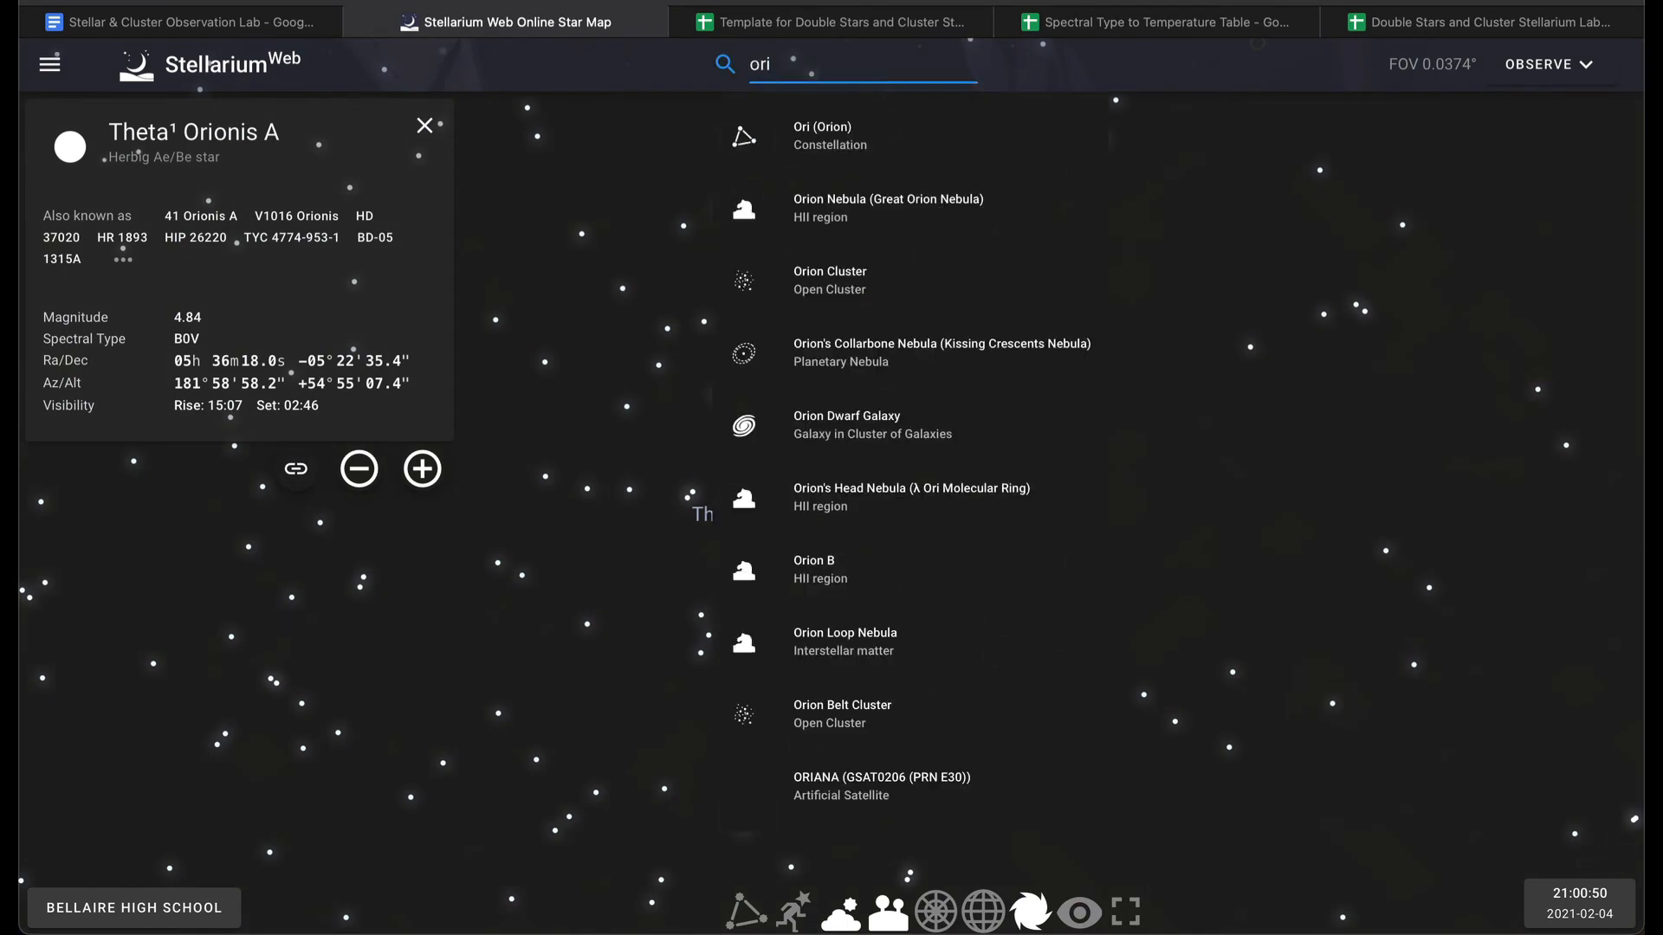
key(BackSpace)
key(BackSpace)
key(BackSpace)
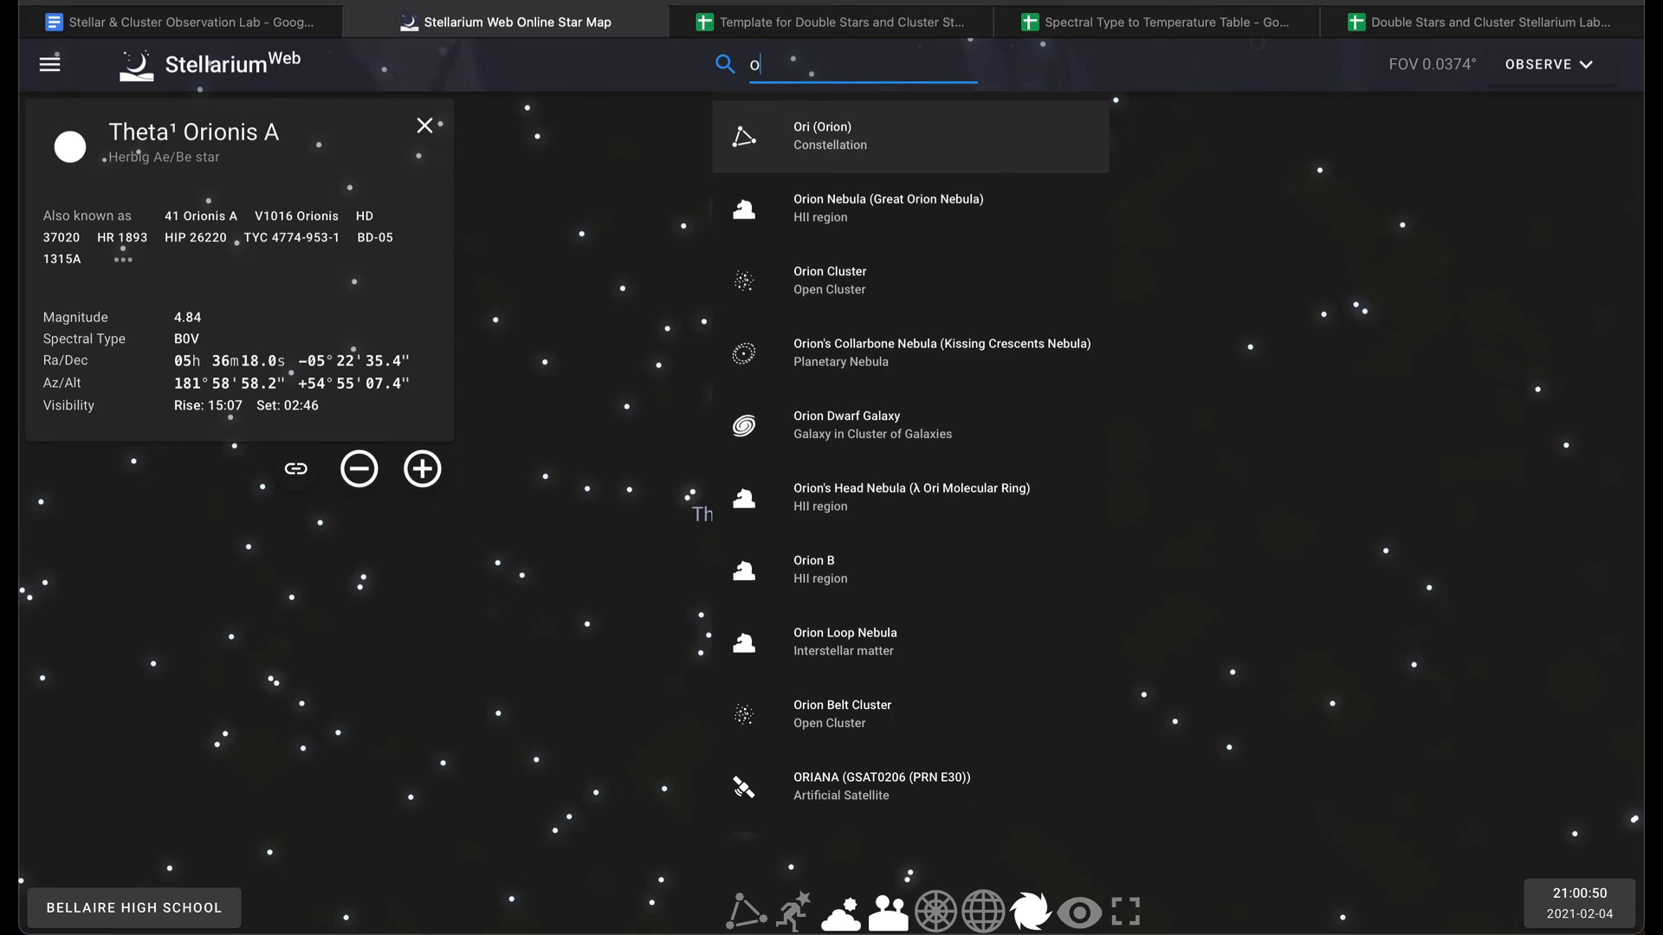
text(41 ori)
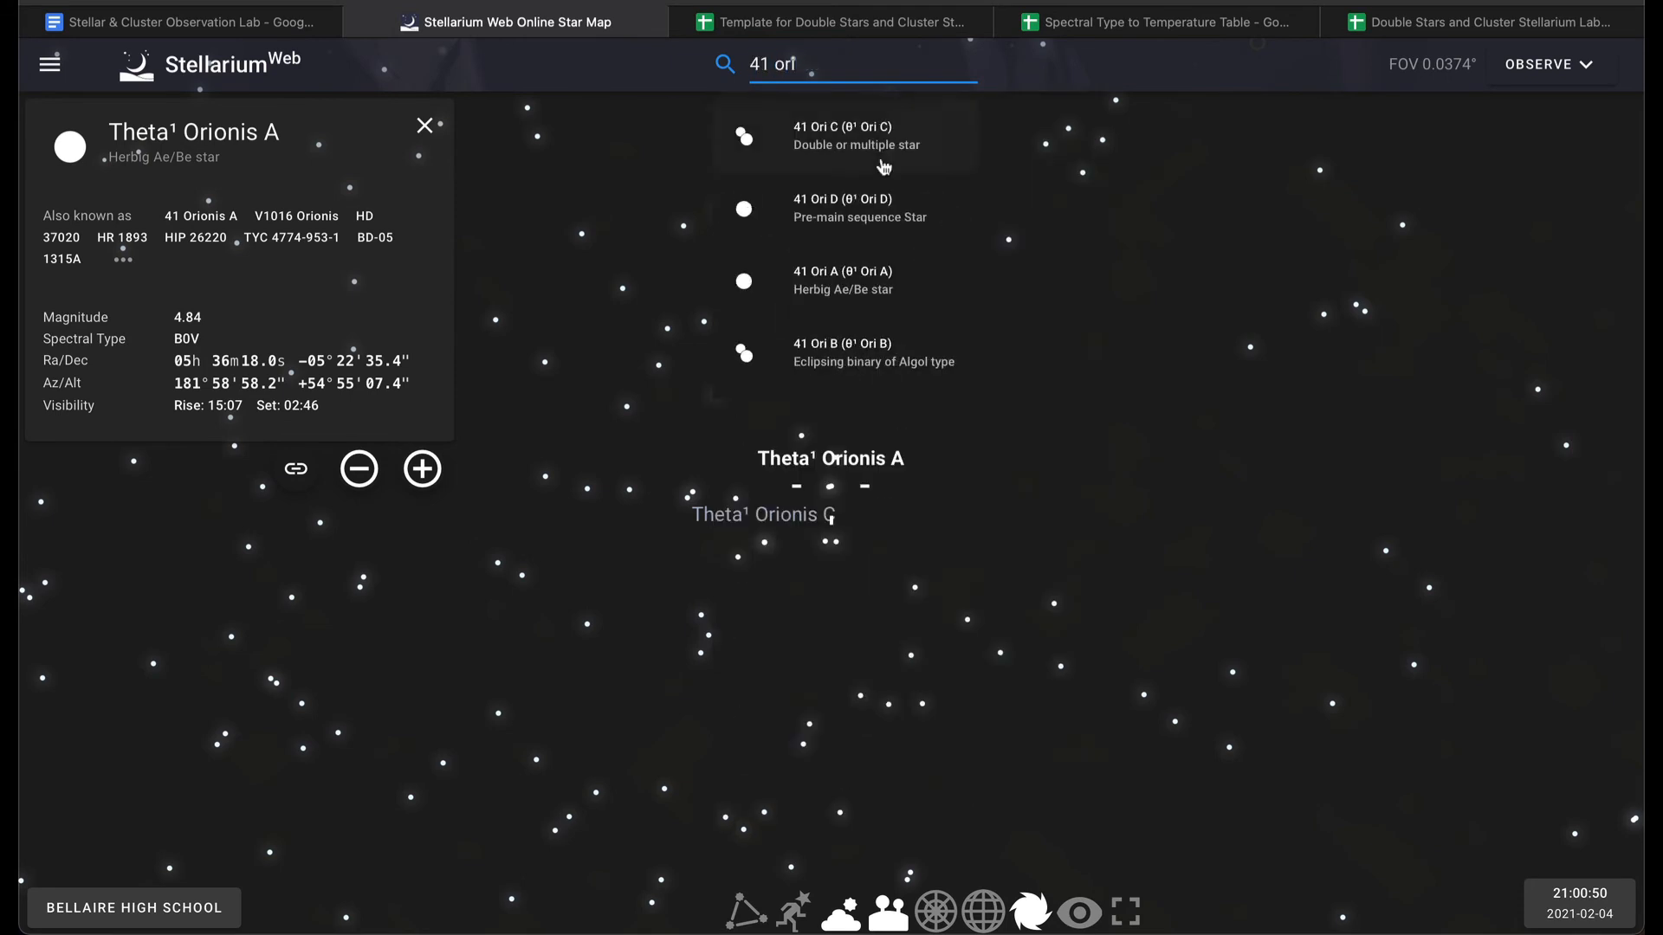
click(890, 347)
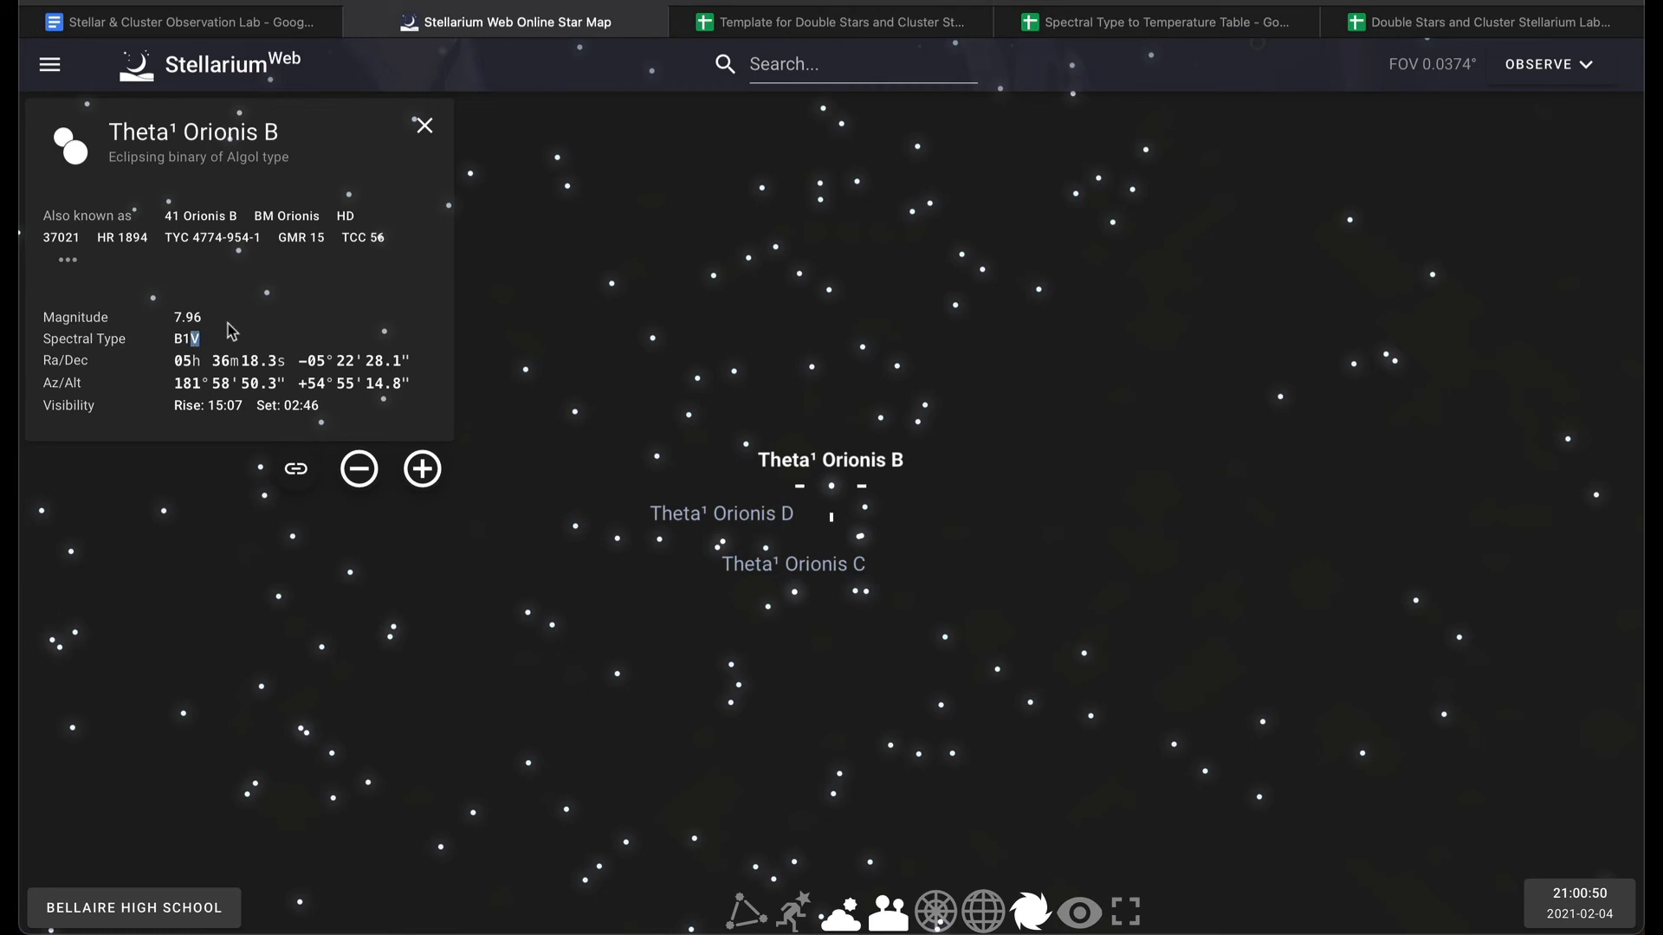
Search for "41 ori" and reselect 41 Ori A to view its data.
click(866, 70)
text(41 ori)
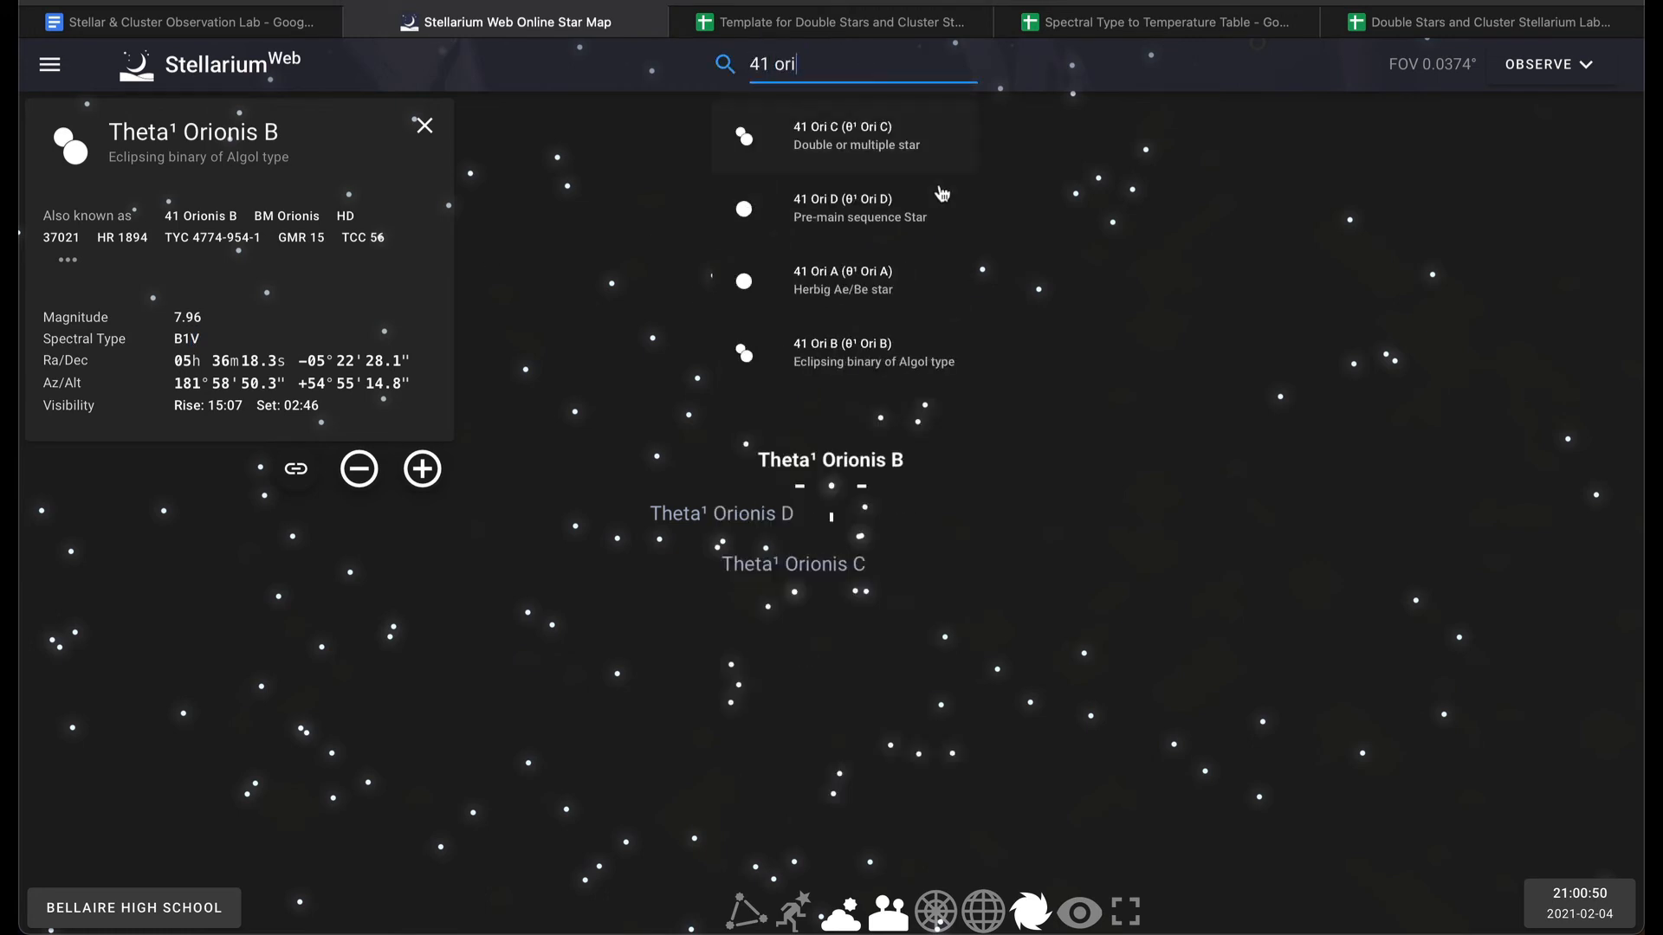
click(892, 287)
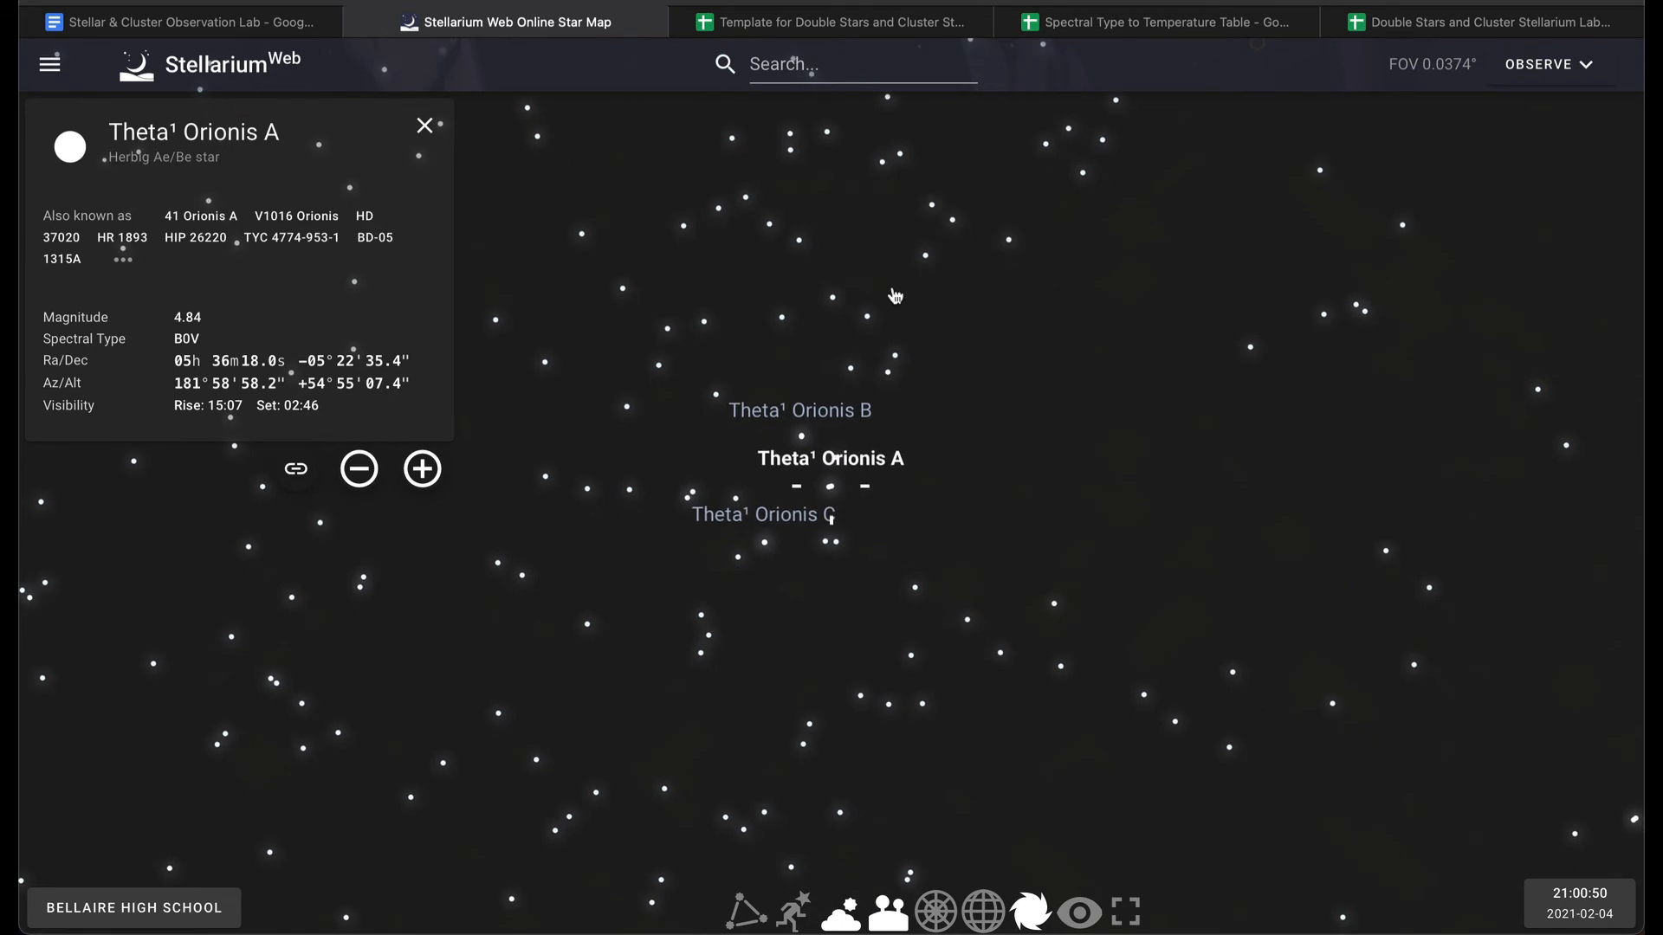
Search for "41 ori" and select 41 Ori C to view its data.
click(858, 64)
text(41 ori)
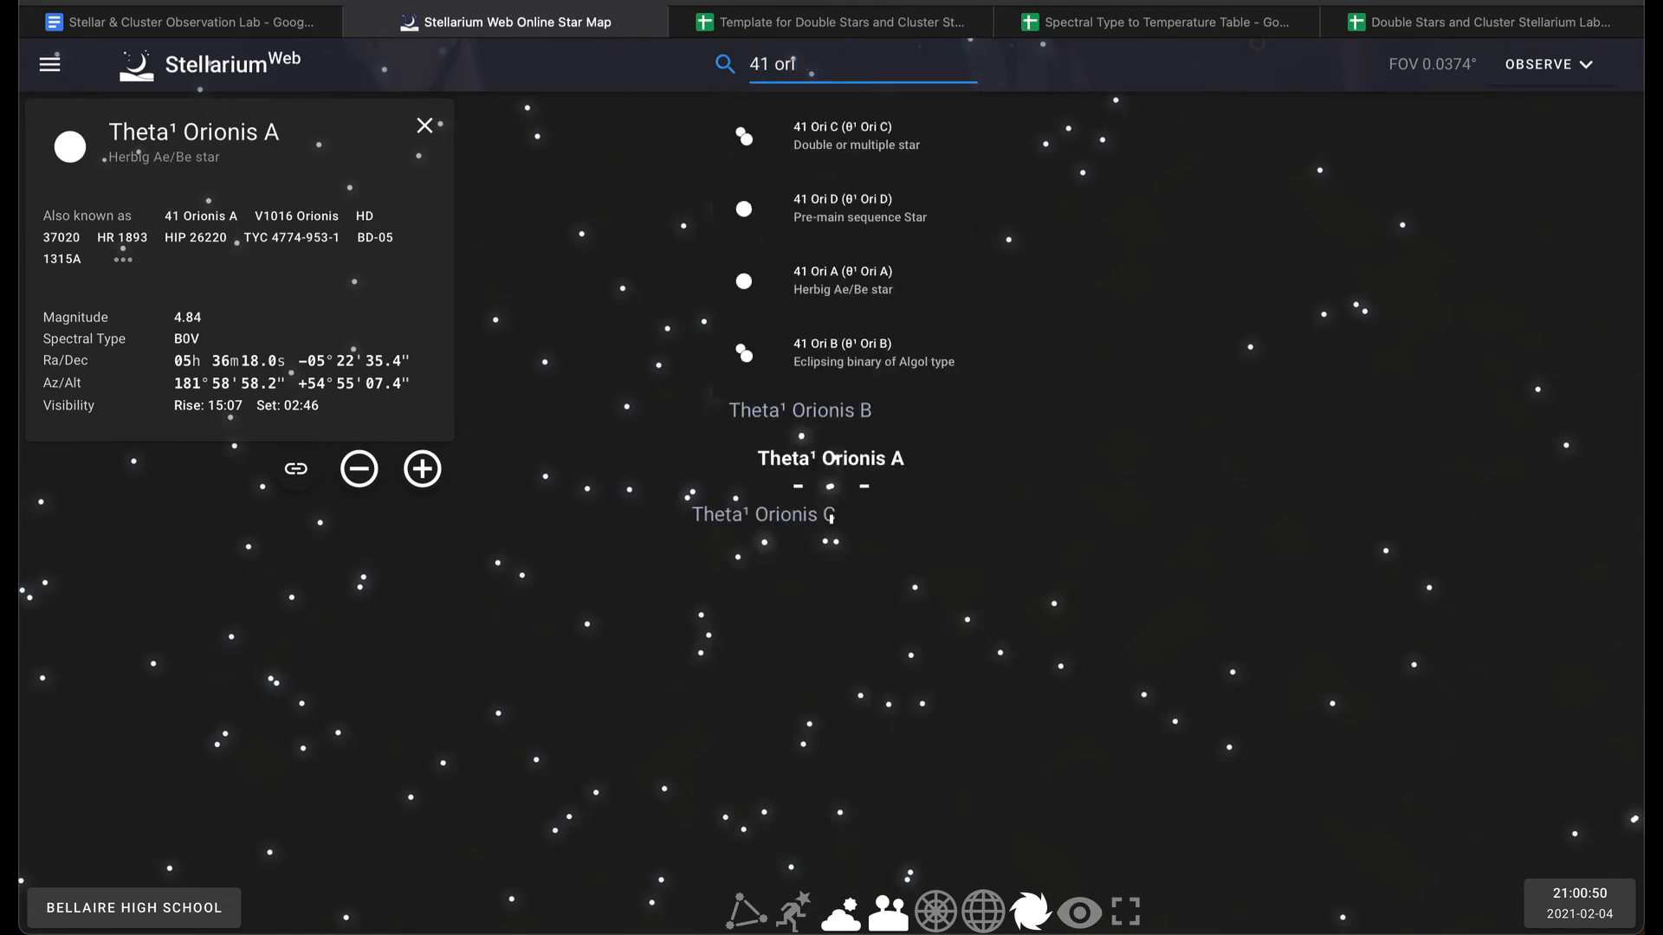
click(902, 151)
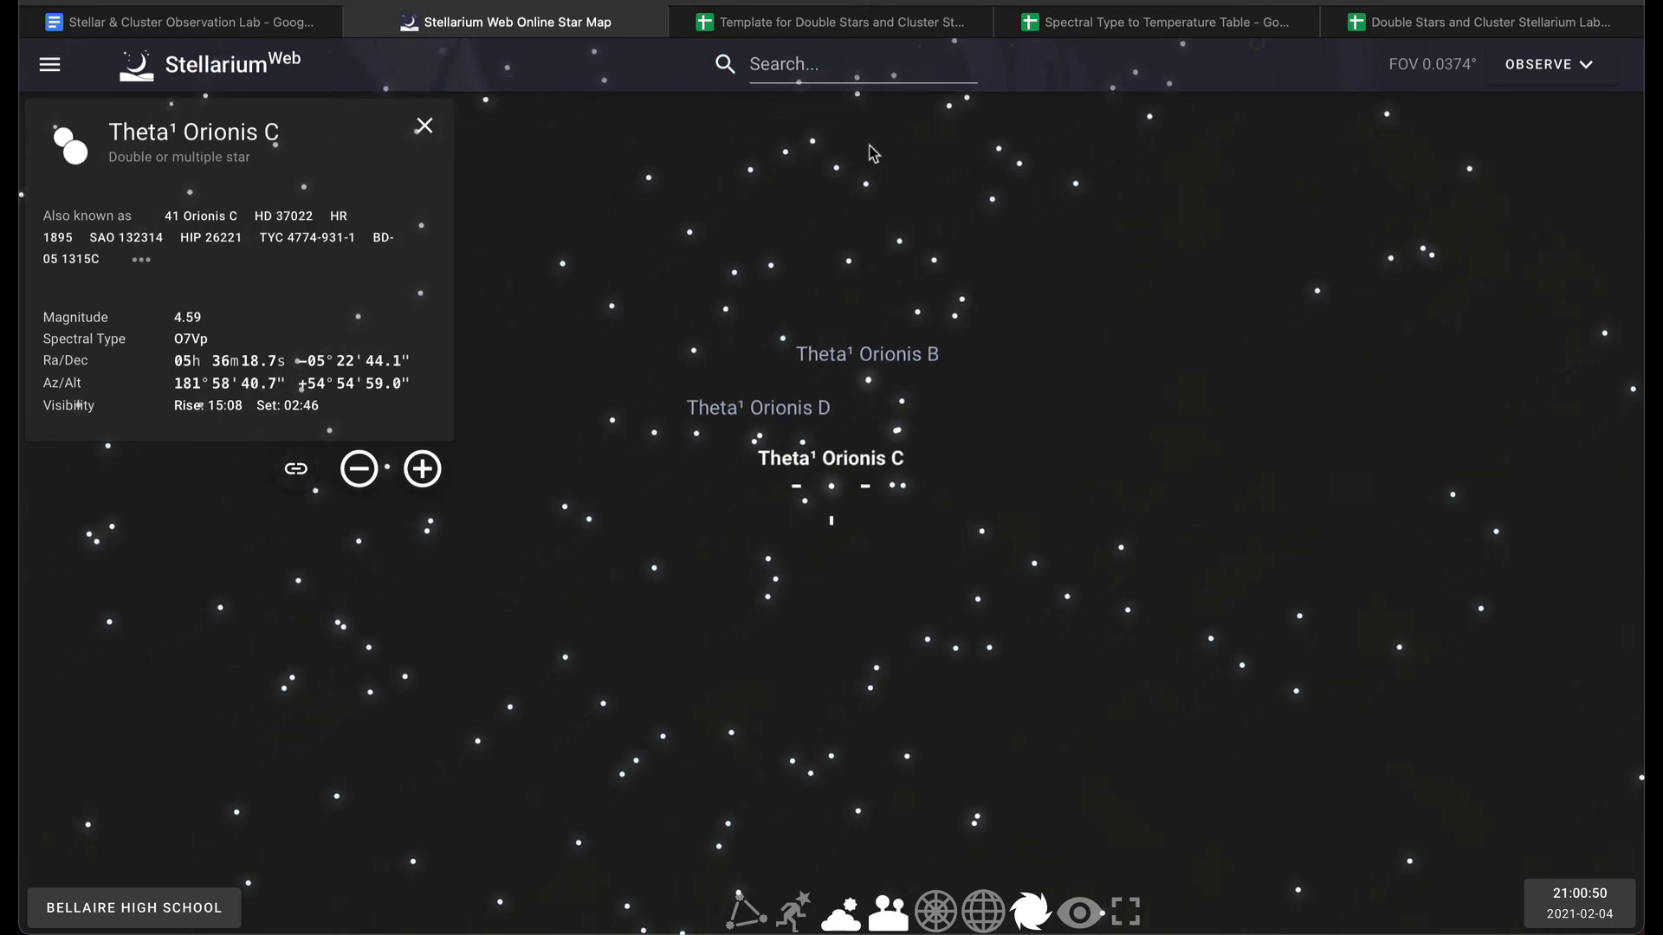
Search for "41 ori" and select 41 Ori D to examine its magnitude, spectral type and missing distance.
click(827, 63)
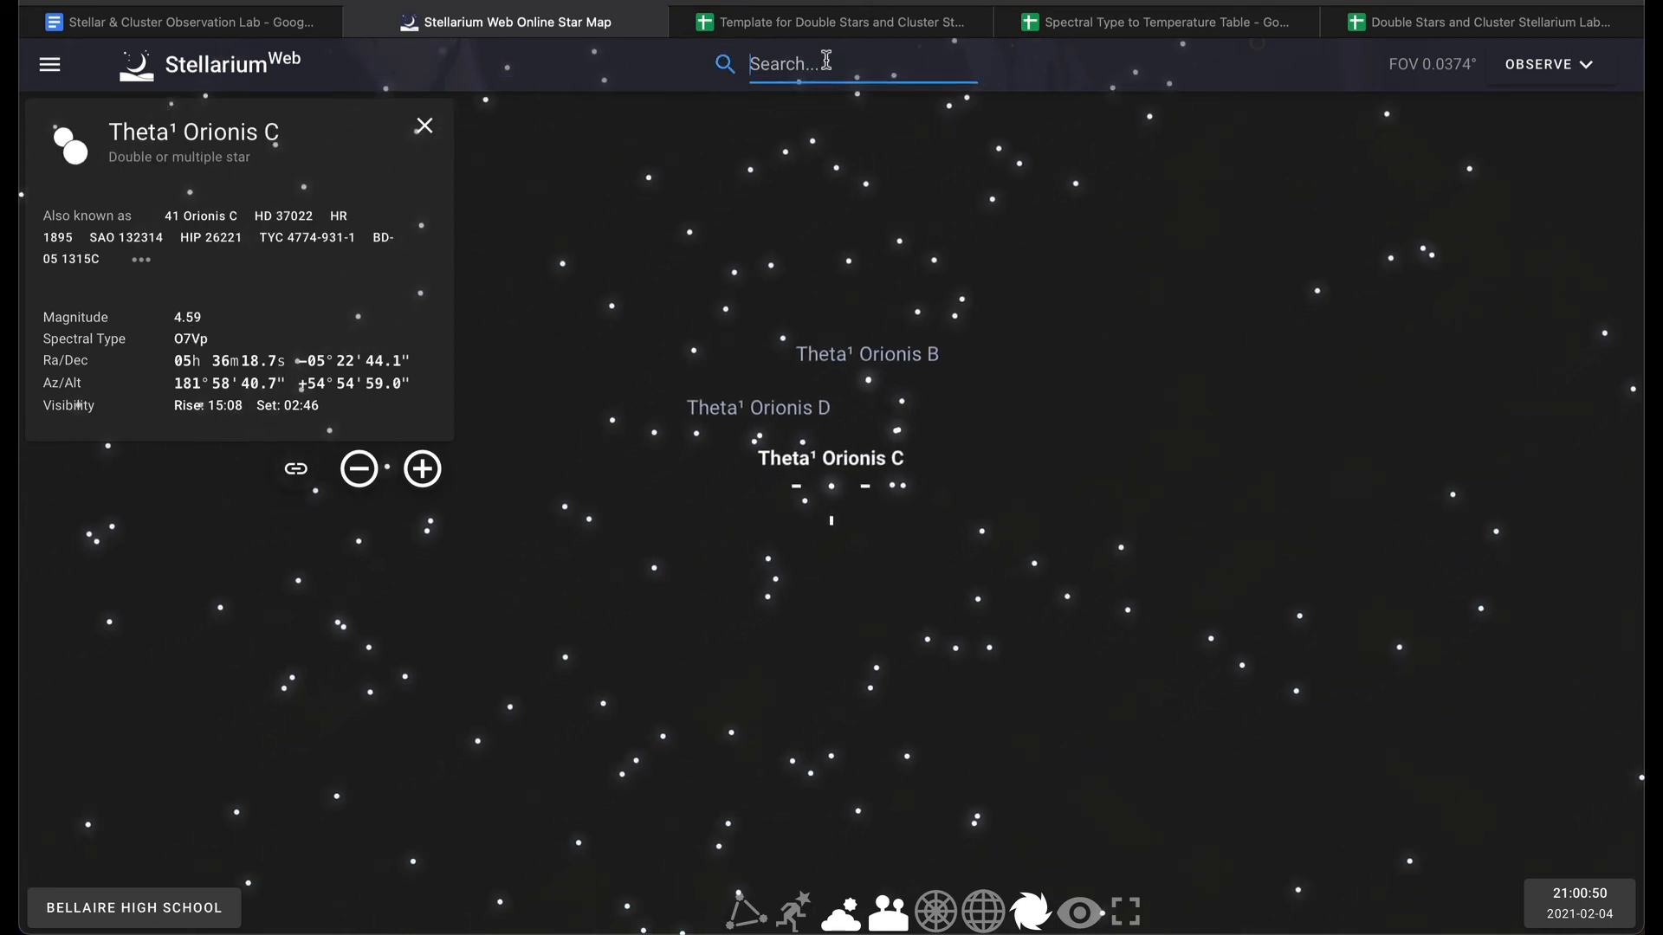
text(41 ori)
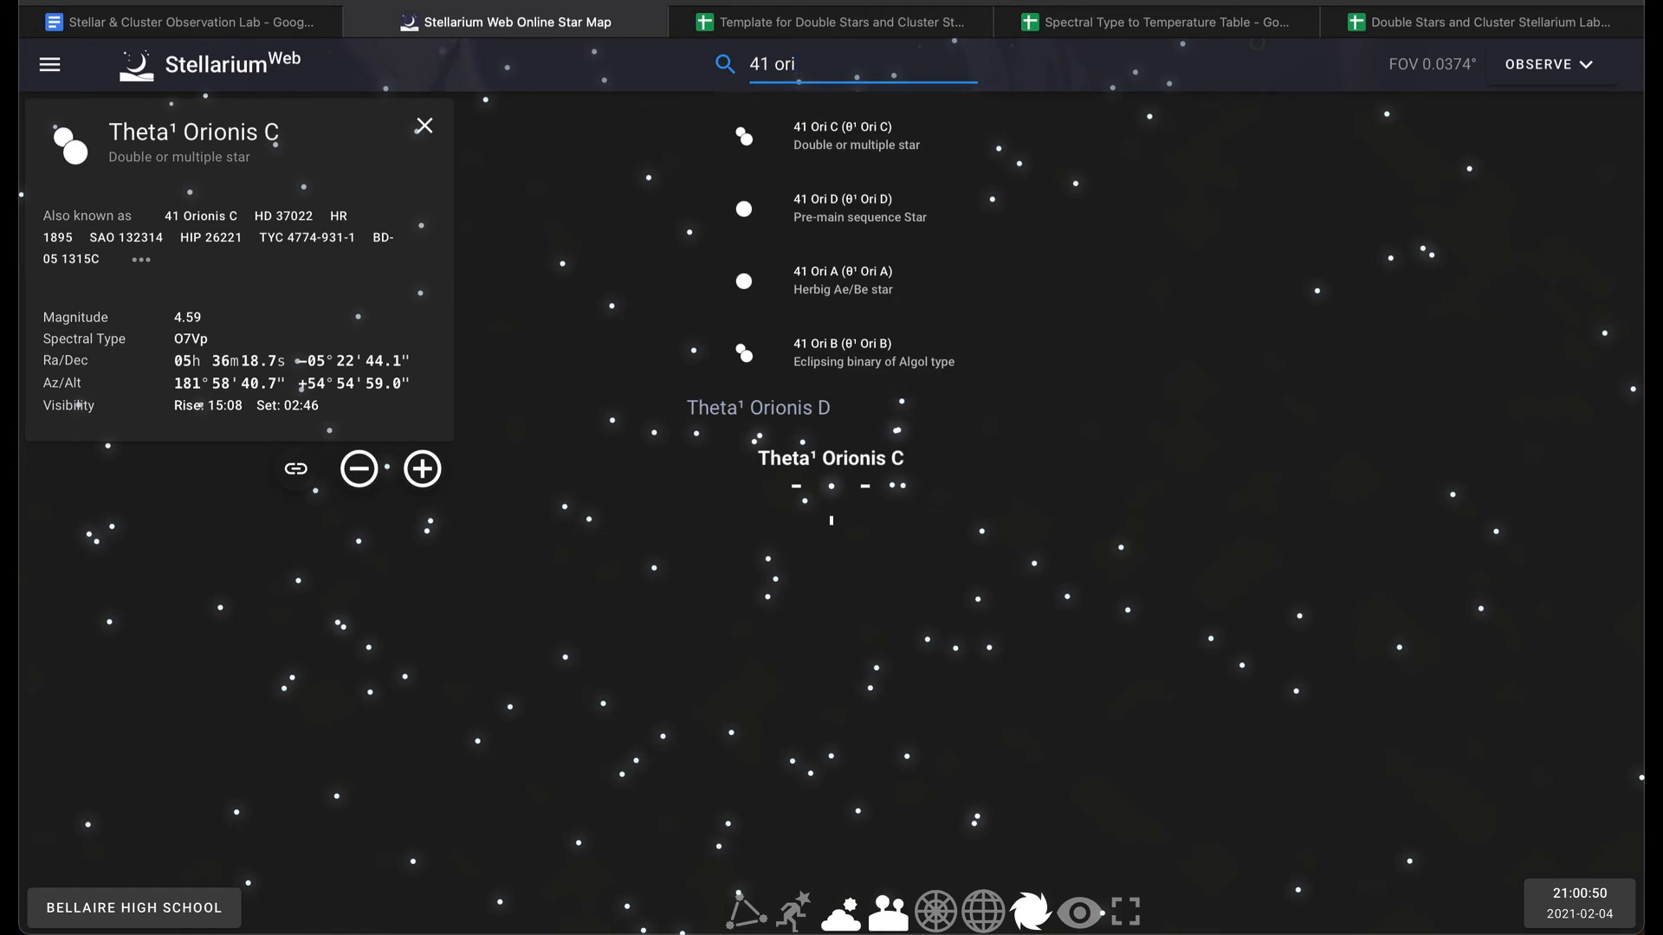
click(907, 208)
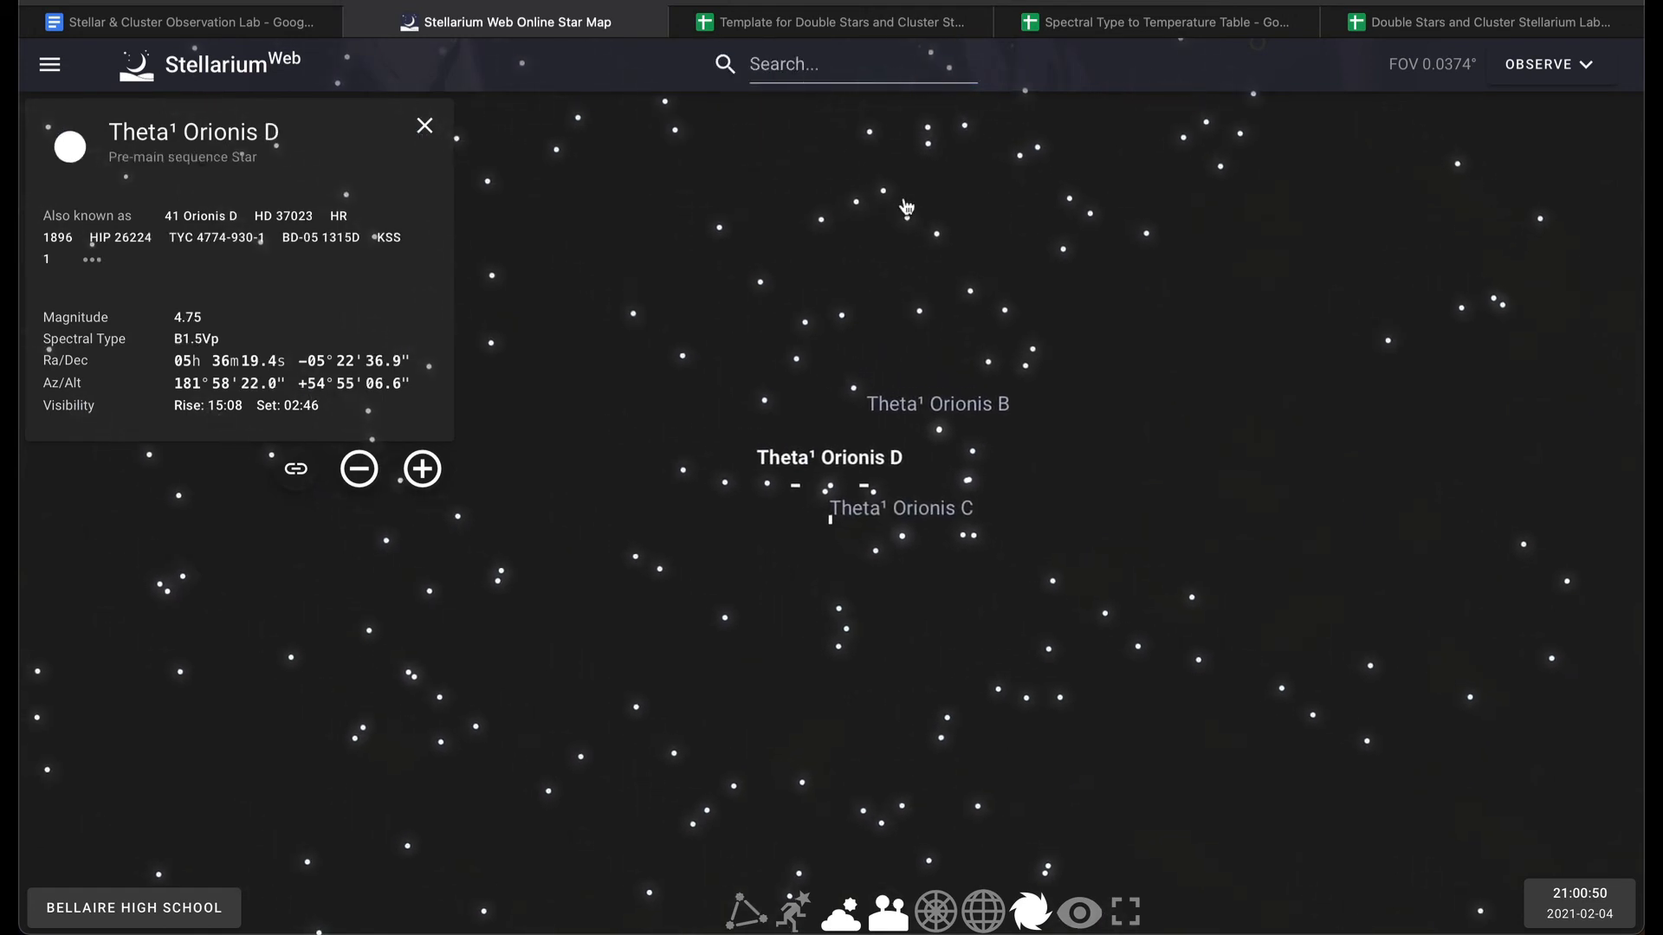
click(795, 64)
text(41 ori)
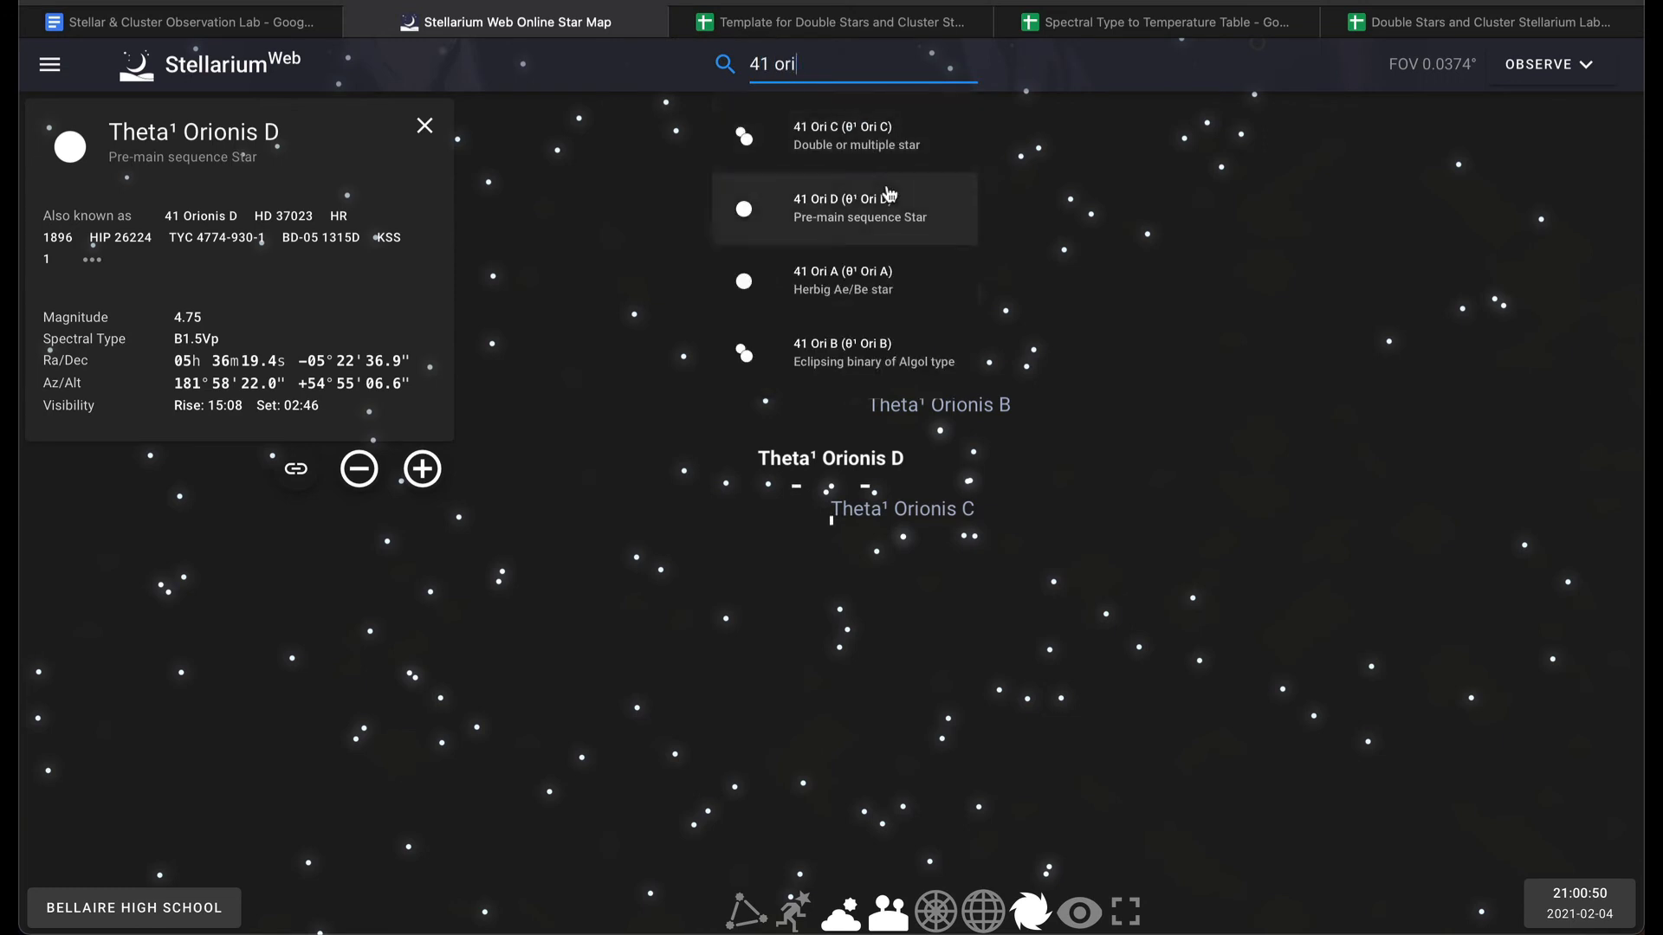
click(889, 192)
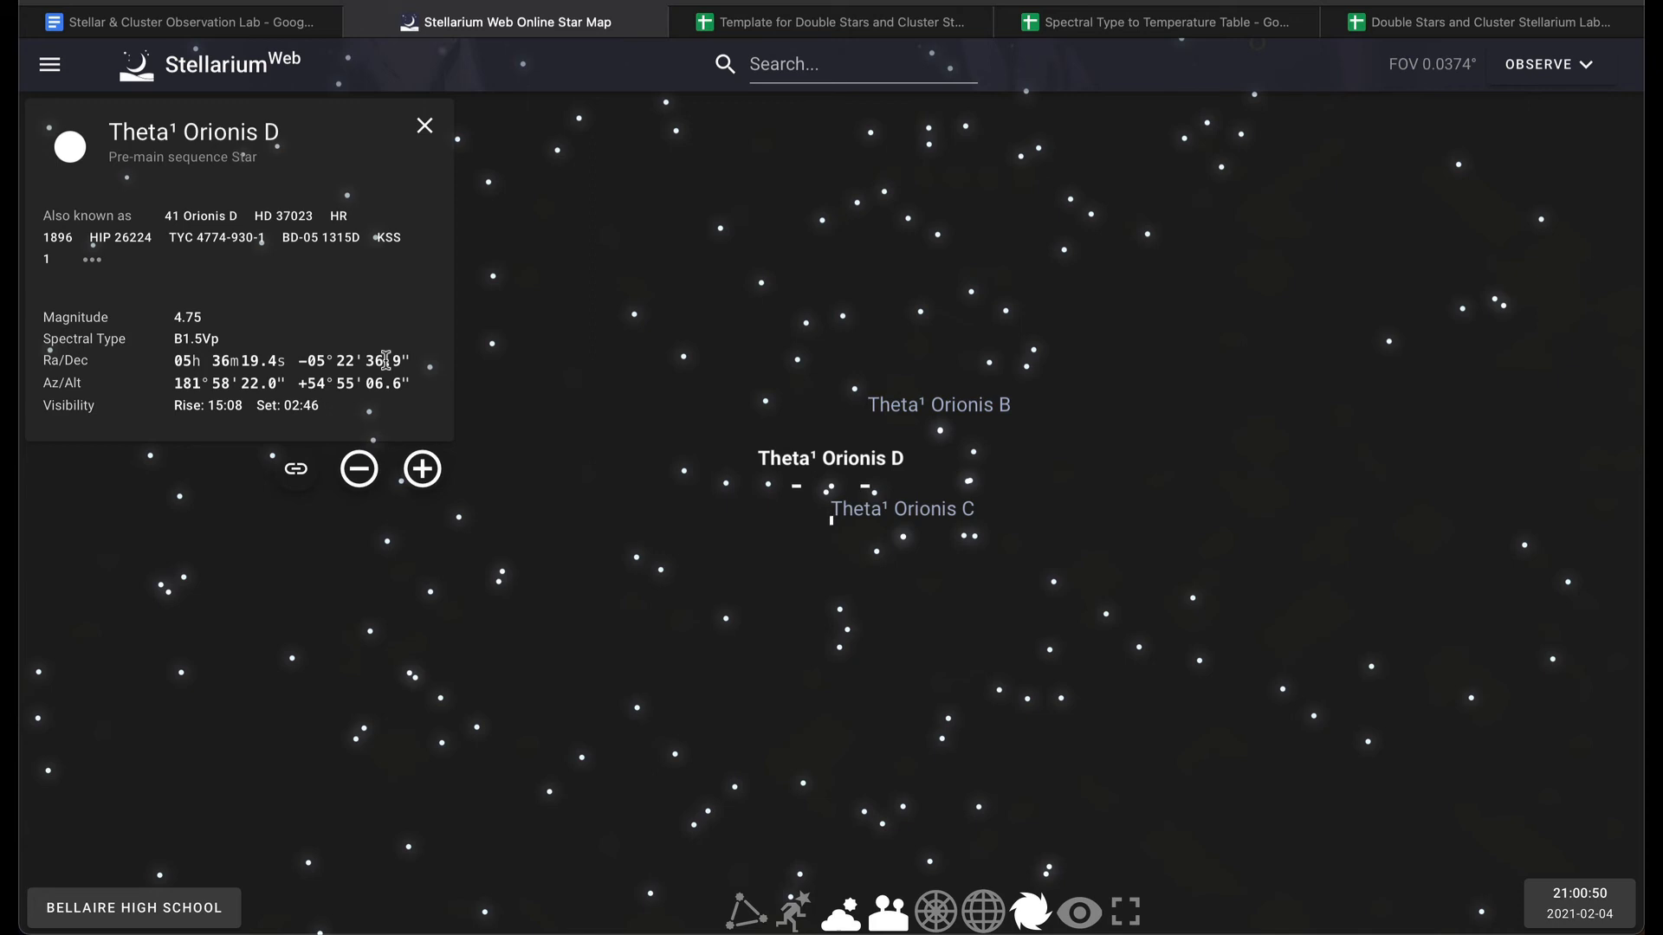
Switch to the double-star template and review the prefilled 41 Ori distances and the empty App Mag, Distance and Spectral Type cells.
click(840, 24)
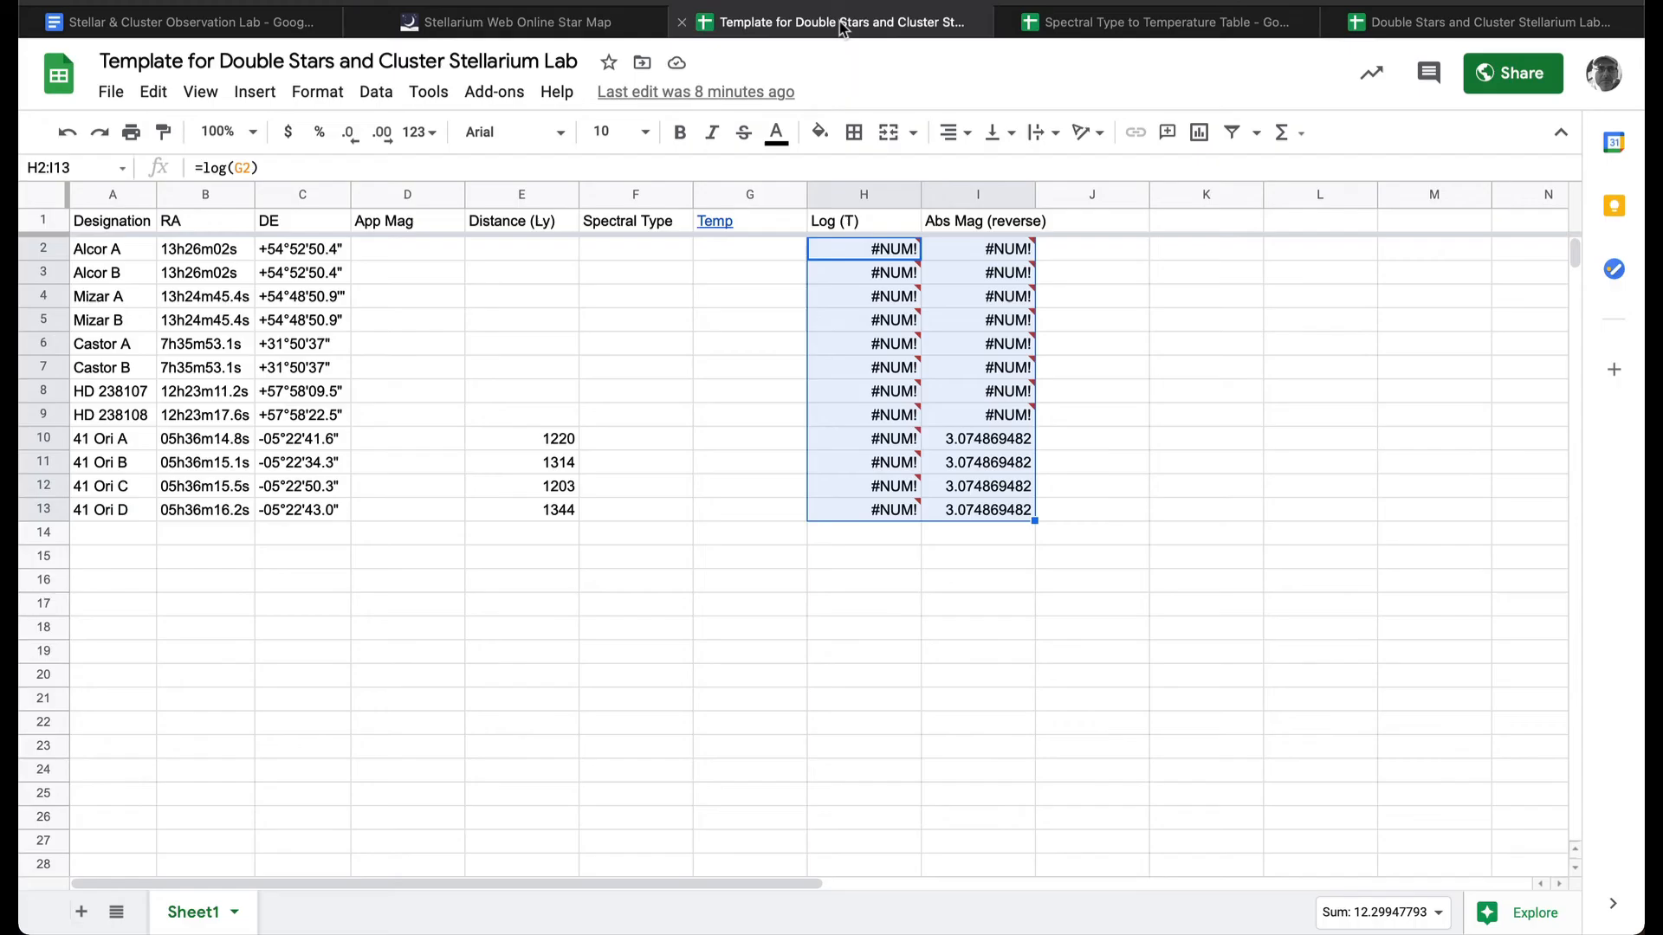
click(551, 439)
click(556, 510)
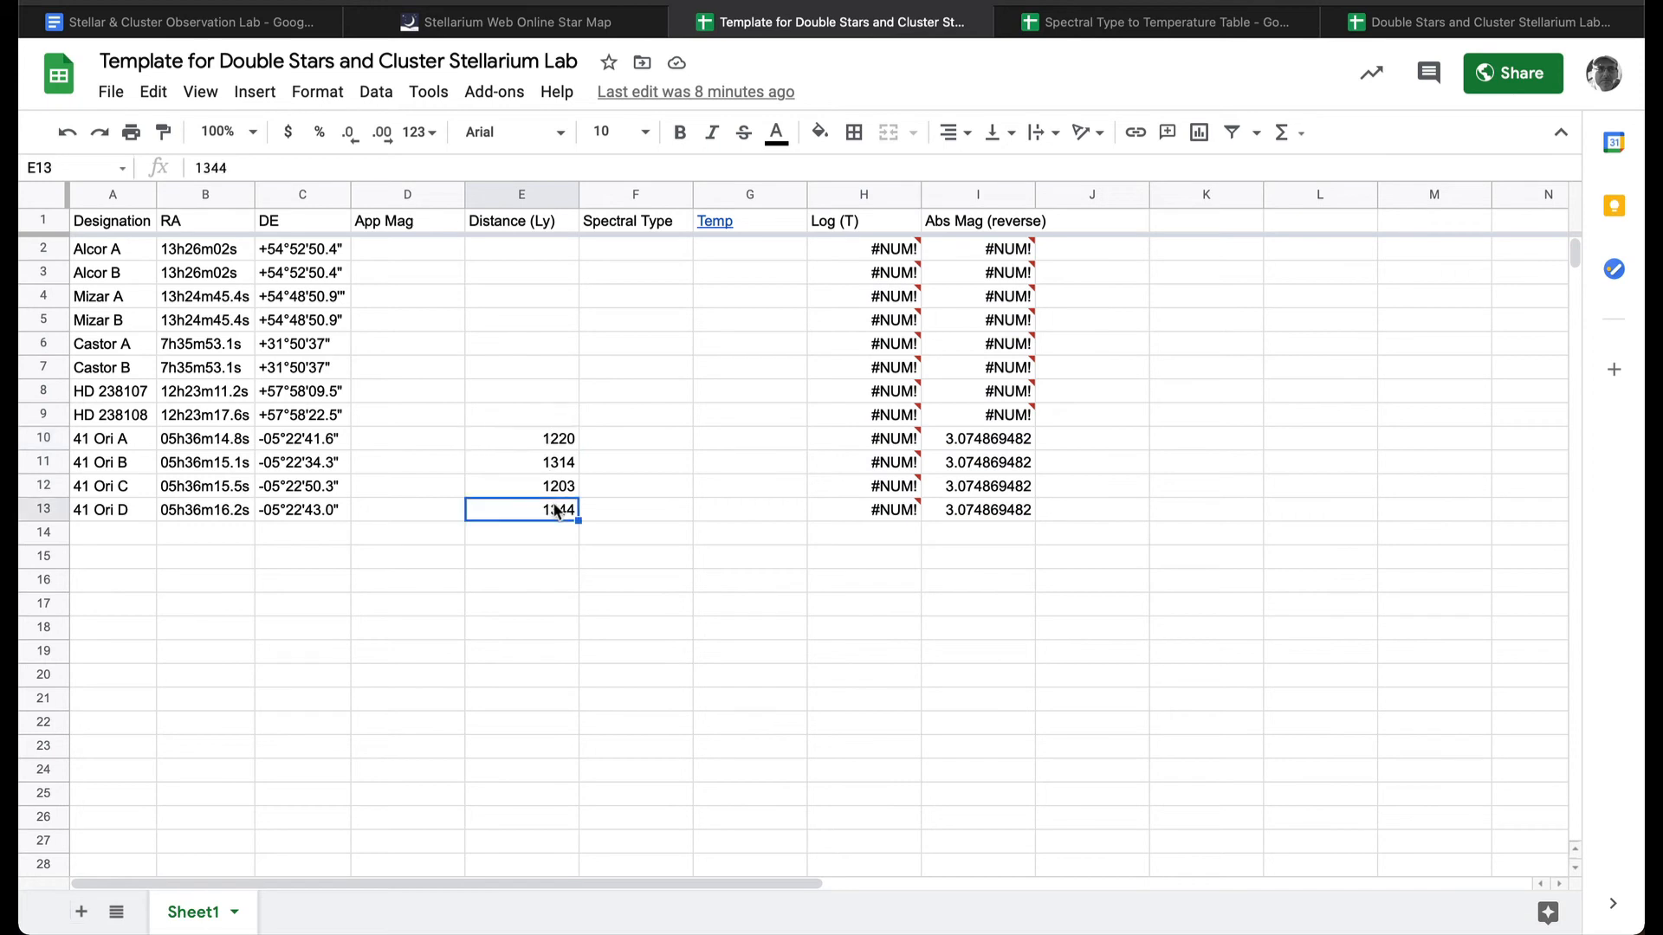
drag(429, 247, 414, 507)
drag(558, 253, 534, 419)
drag(638, 249, 633, 497)
click(632, 496)
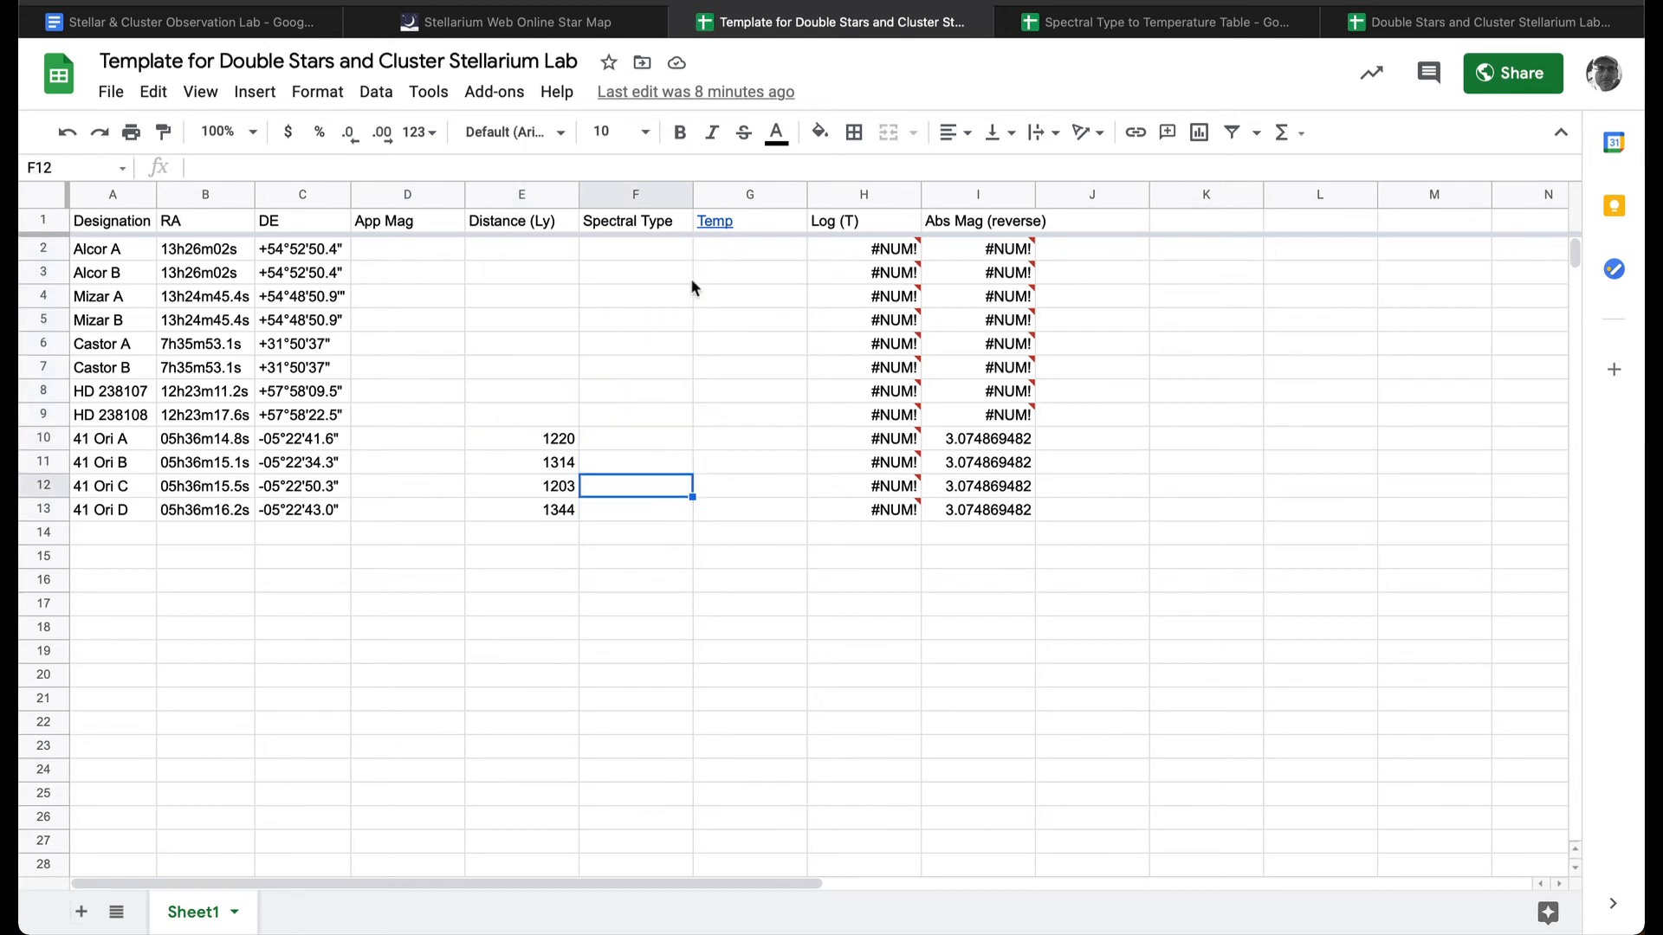
Check 41 Ori D's spectral type in Stellarium Web and enter B1 as its Spectral Type in cell F13 of the template.
click(537, 21)
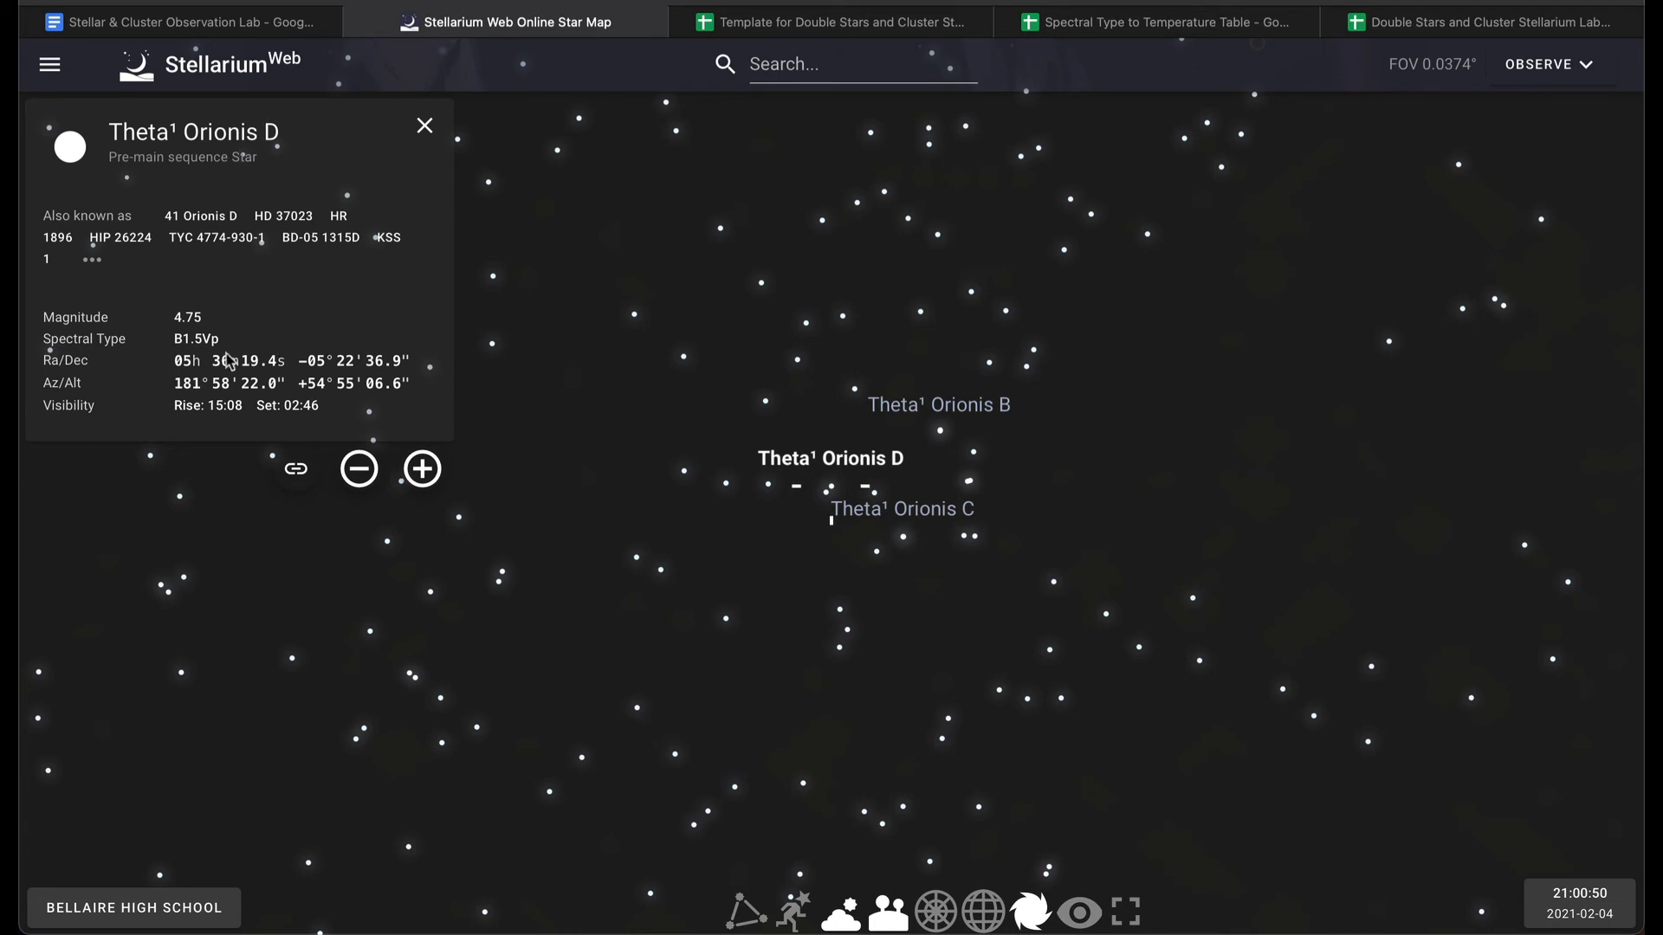
click(853, 24)
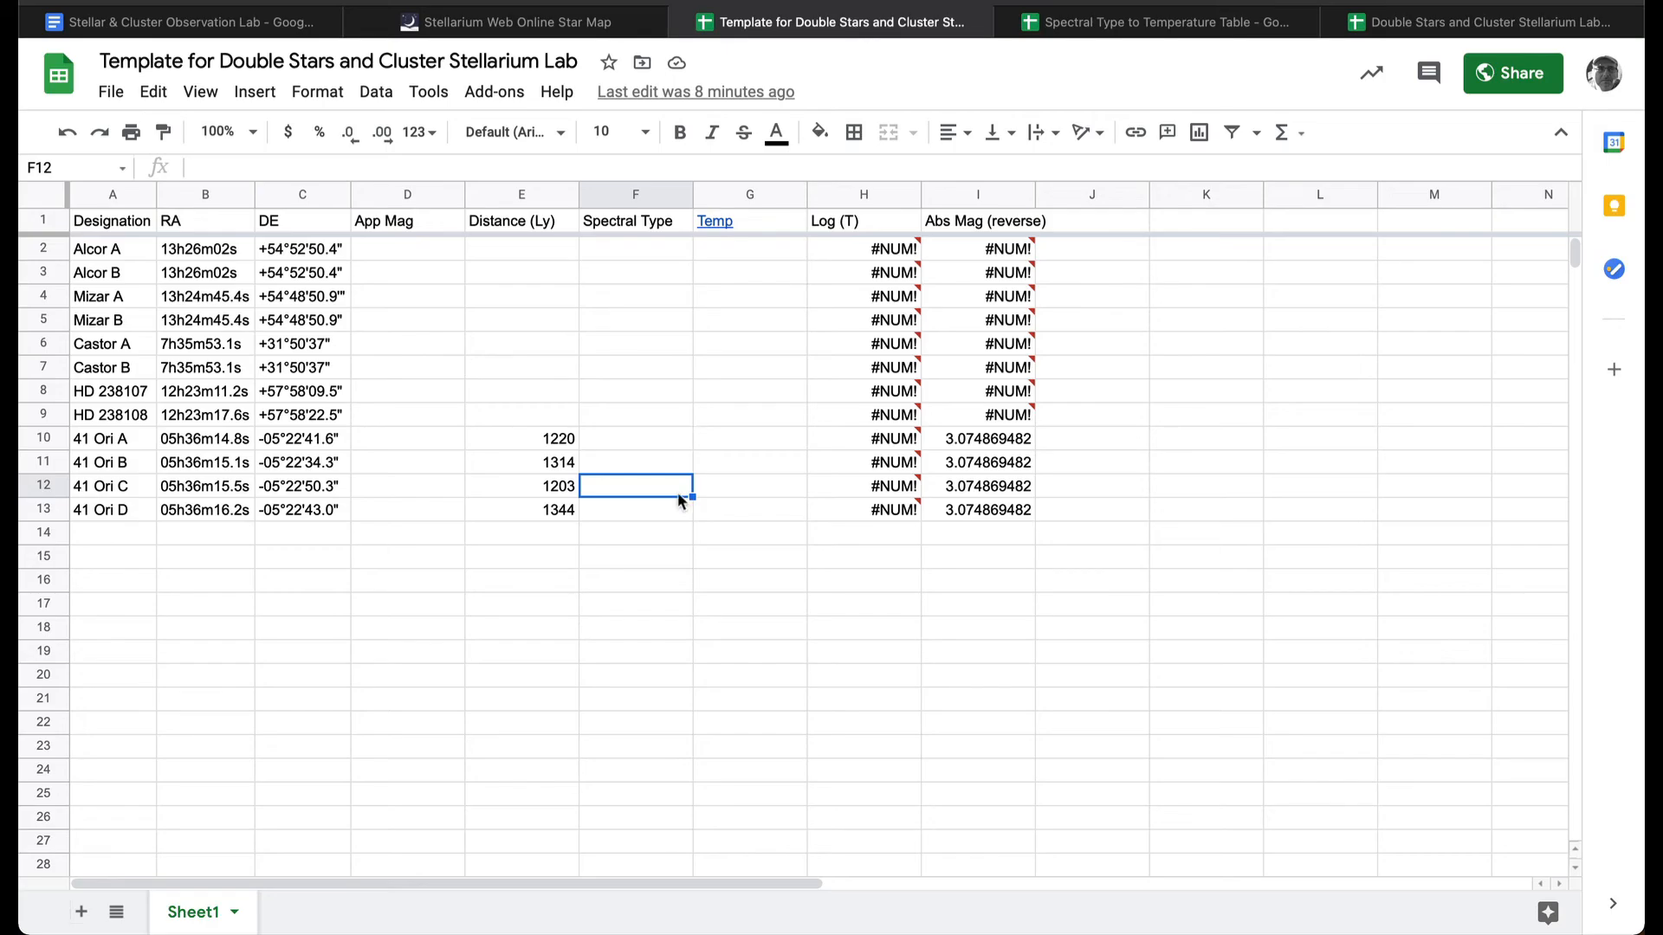
click(651, 514)
text(B1)
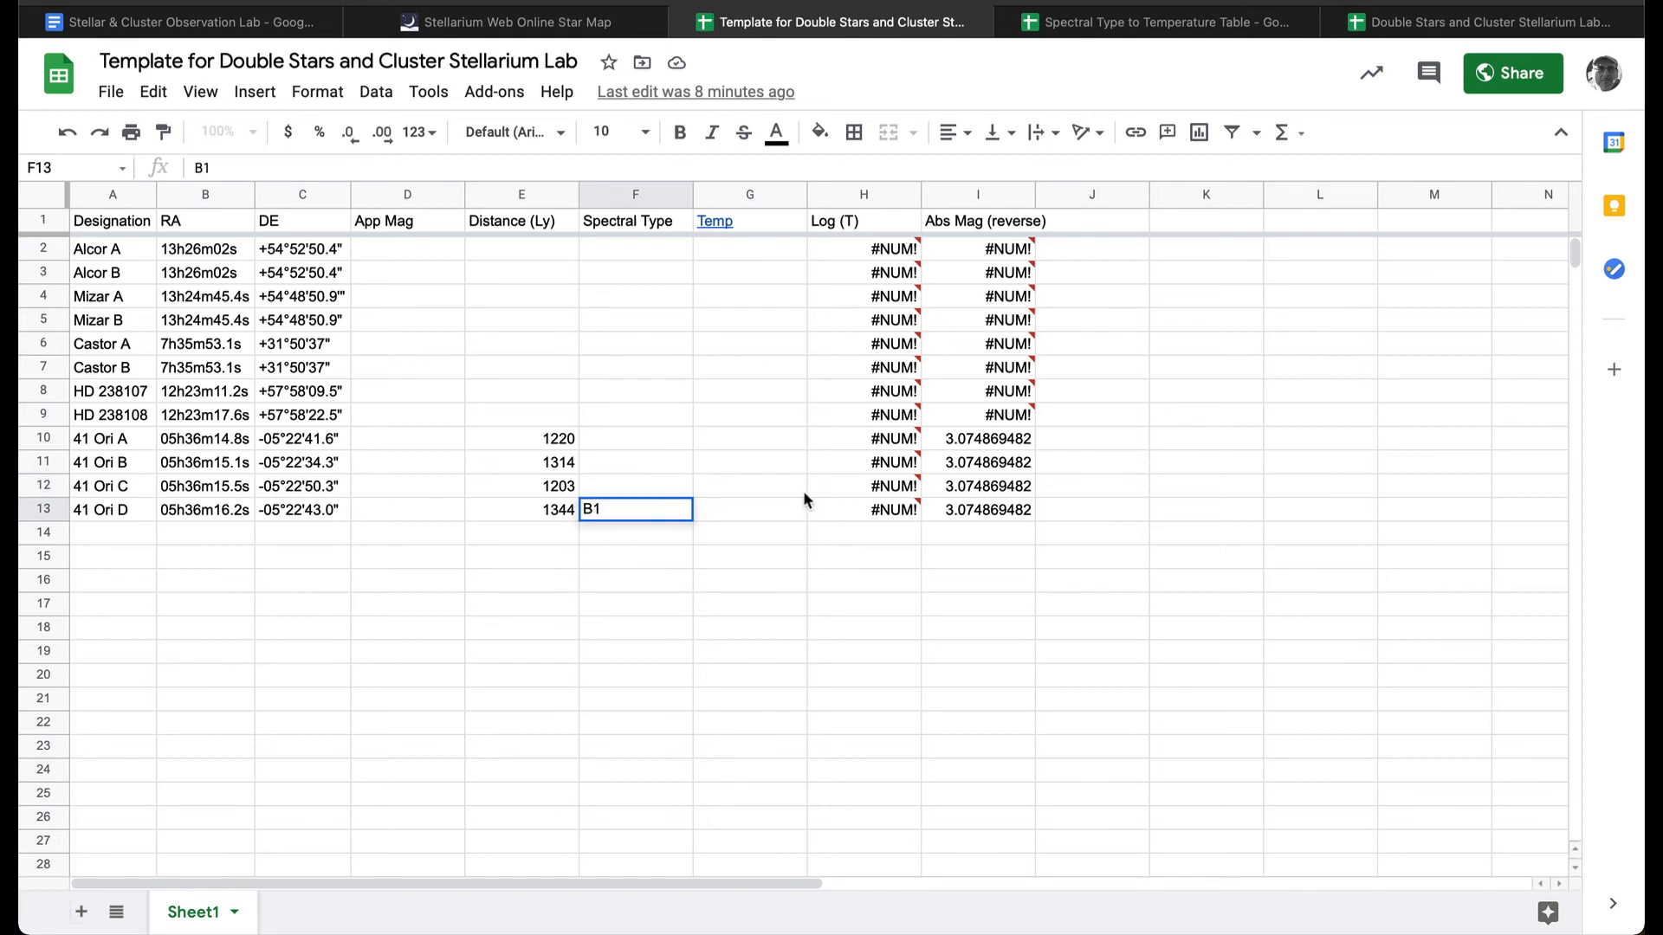
key(Tab)
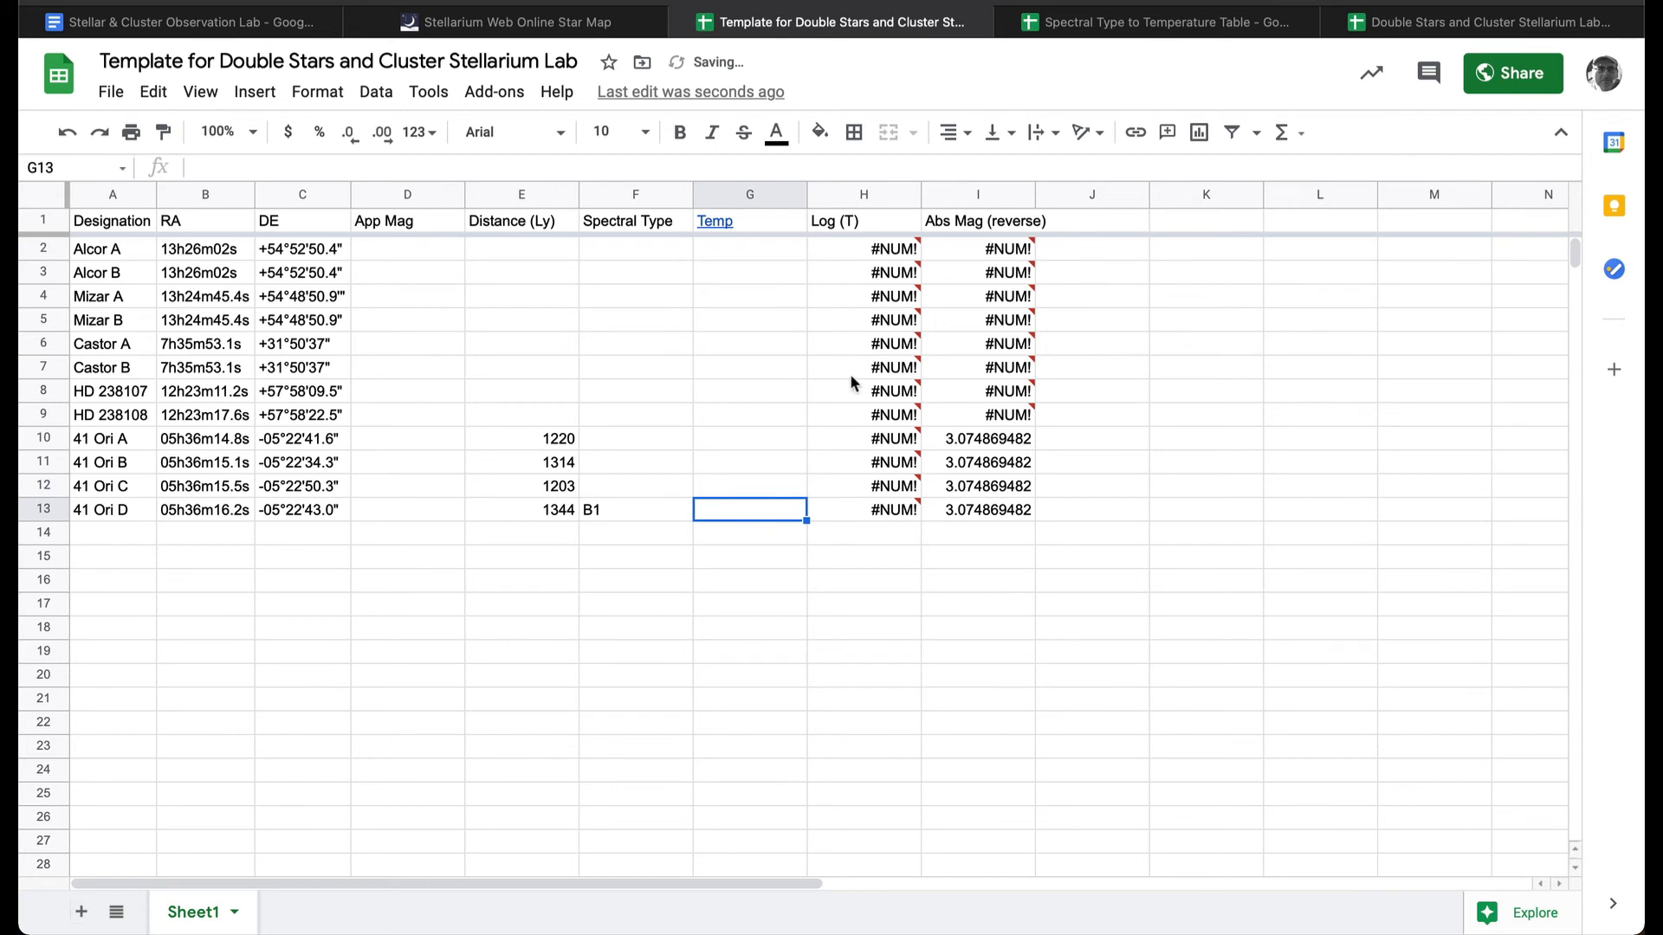
Copy the B1 temperature from the Spectral Type to Temperature Table and put 26000 in cell G13 of the template for 41 Ori D.
click(1128, 26)
scroll(433, 456, up, 10)
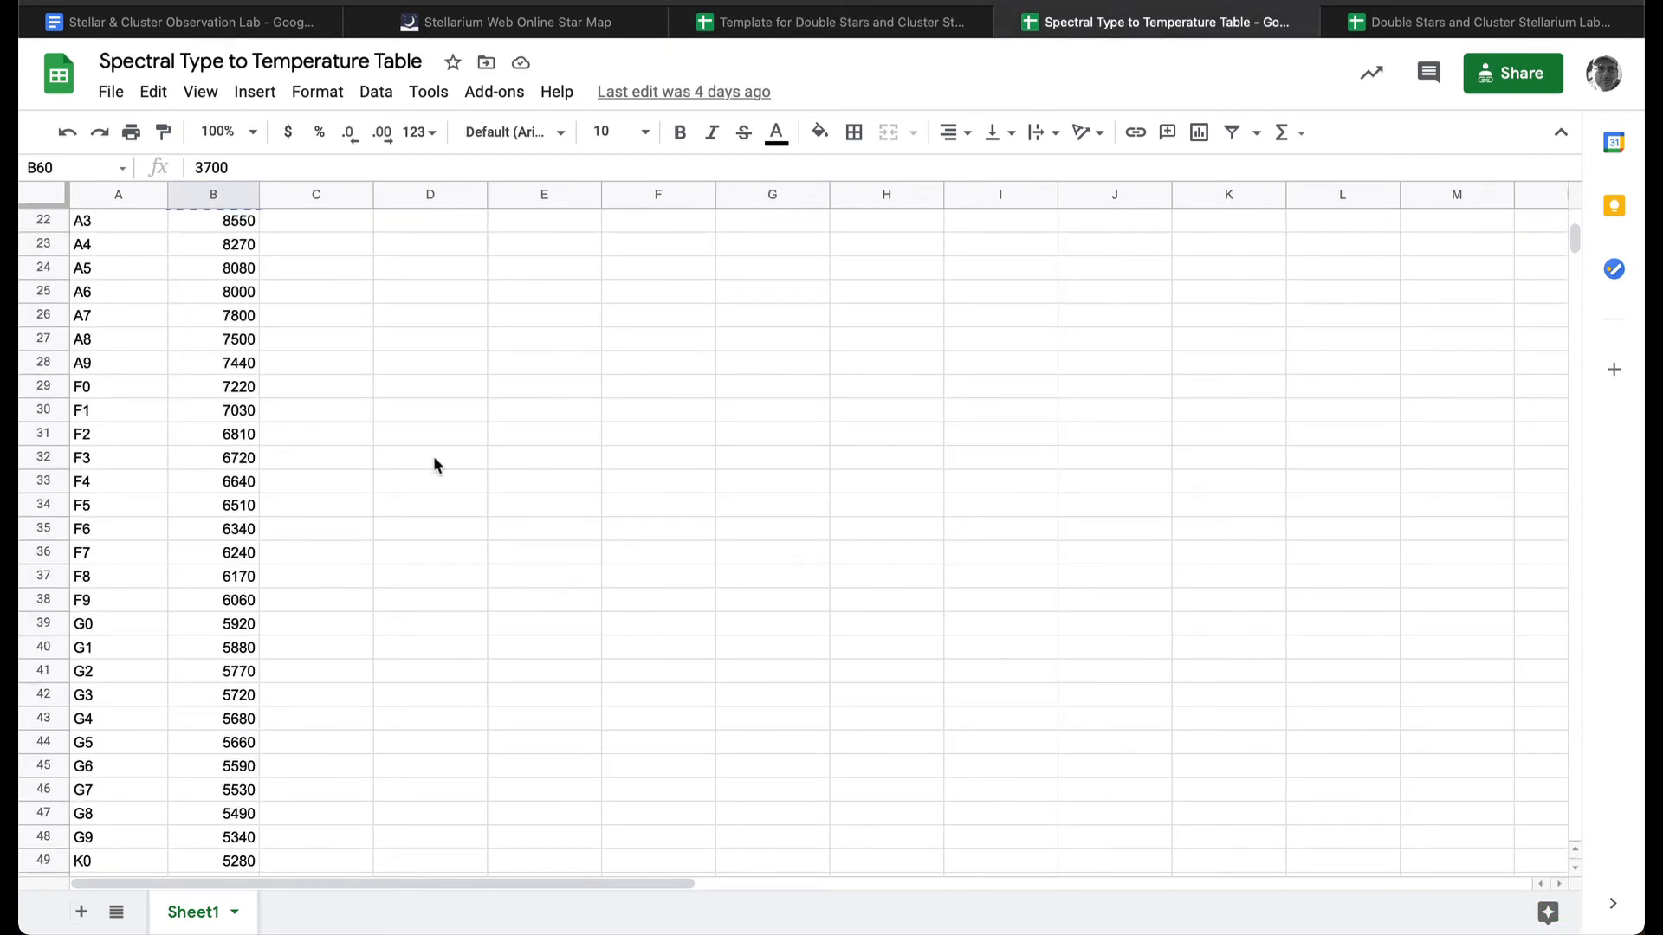
click(227, 435)
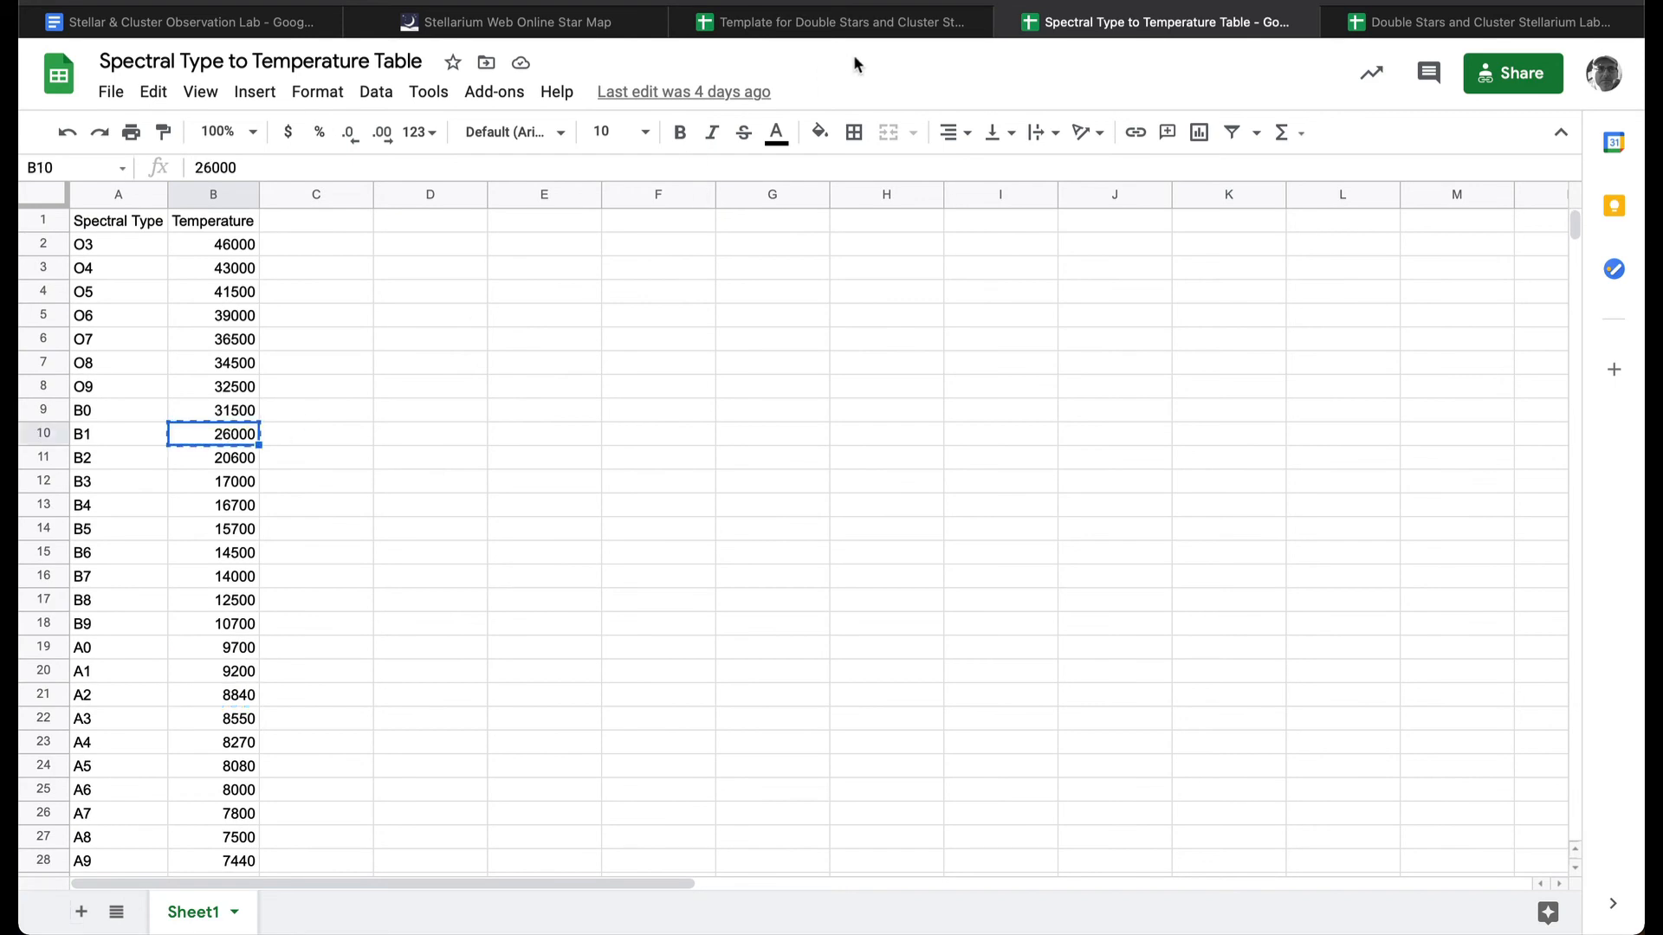
click(857, 17)
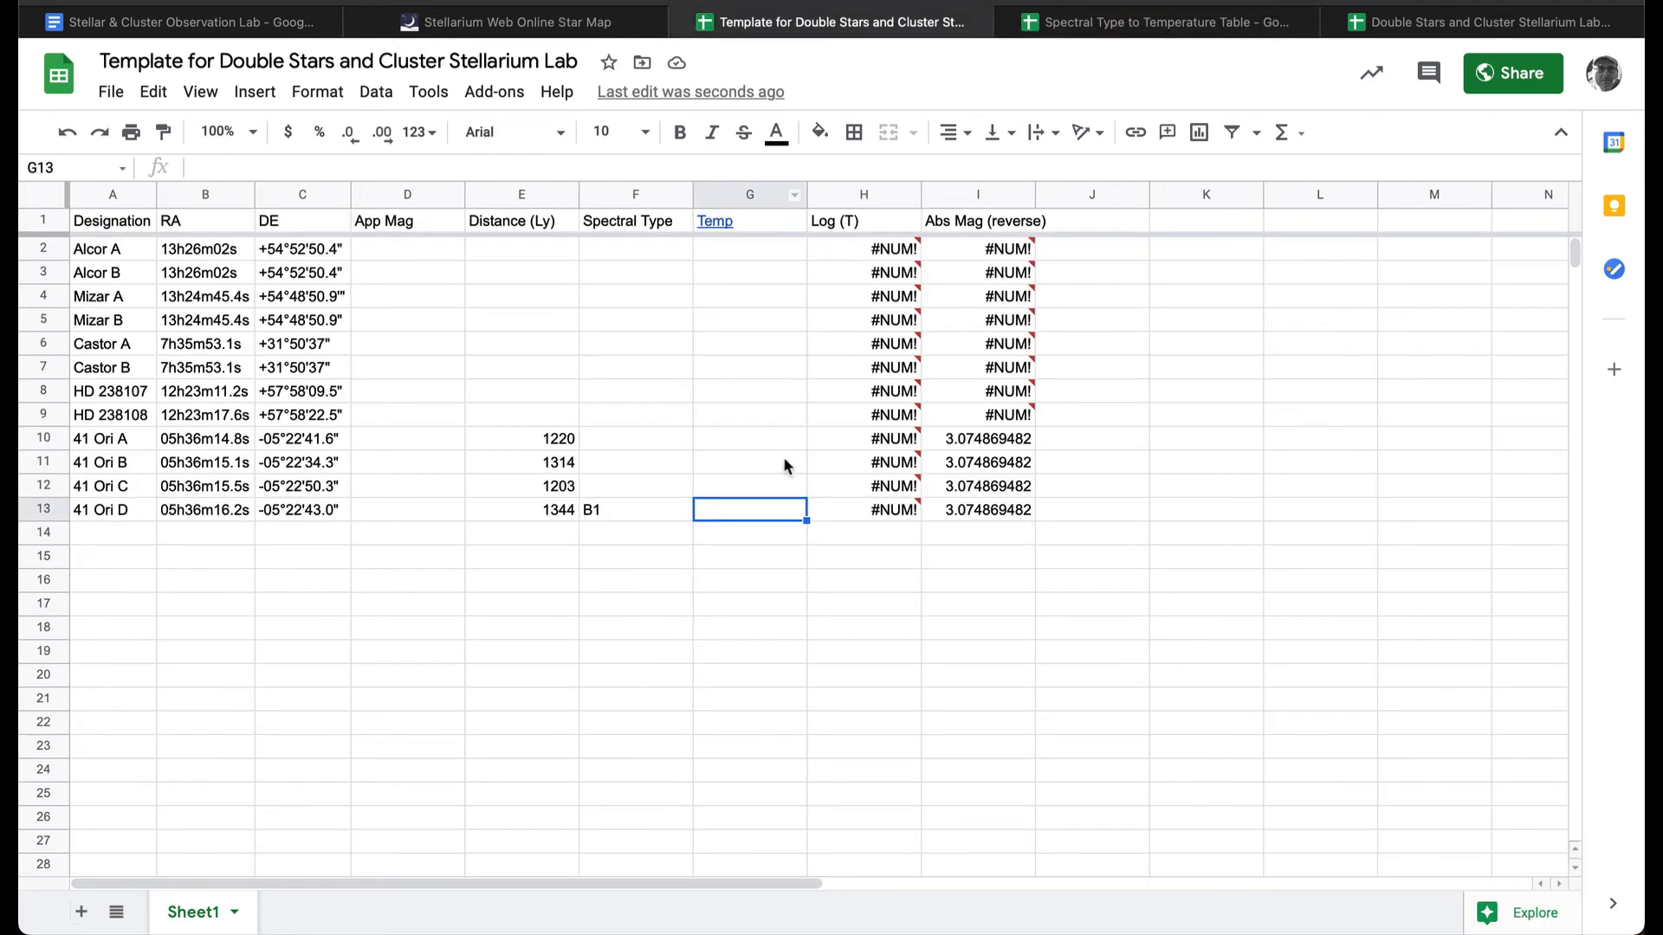
text(26000)
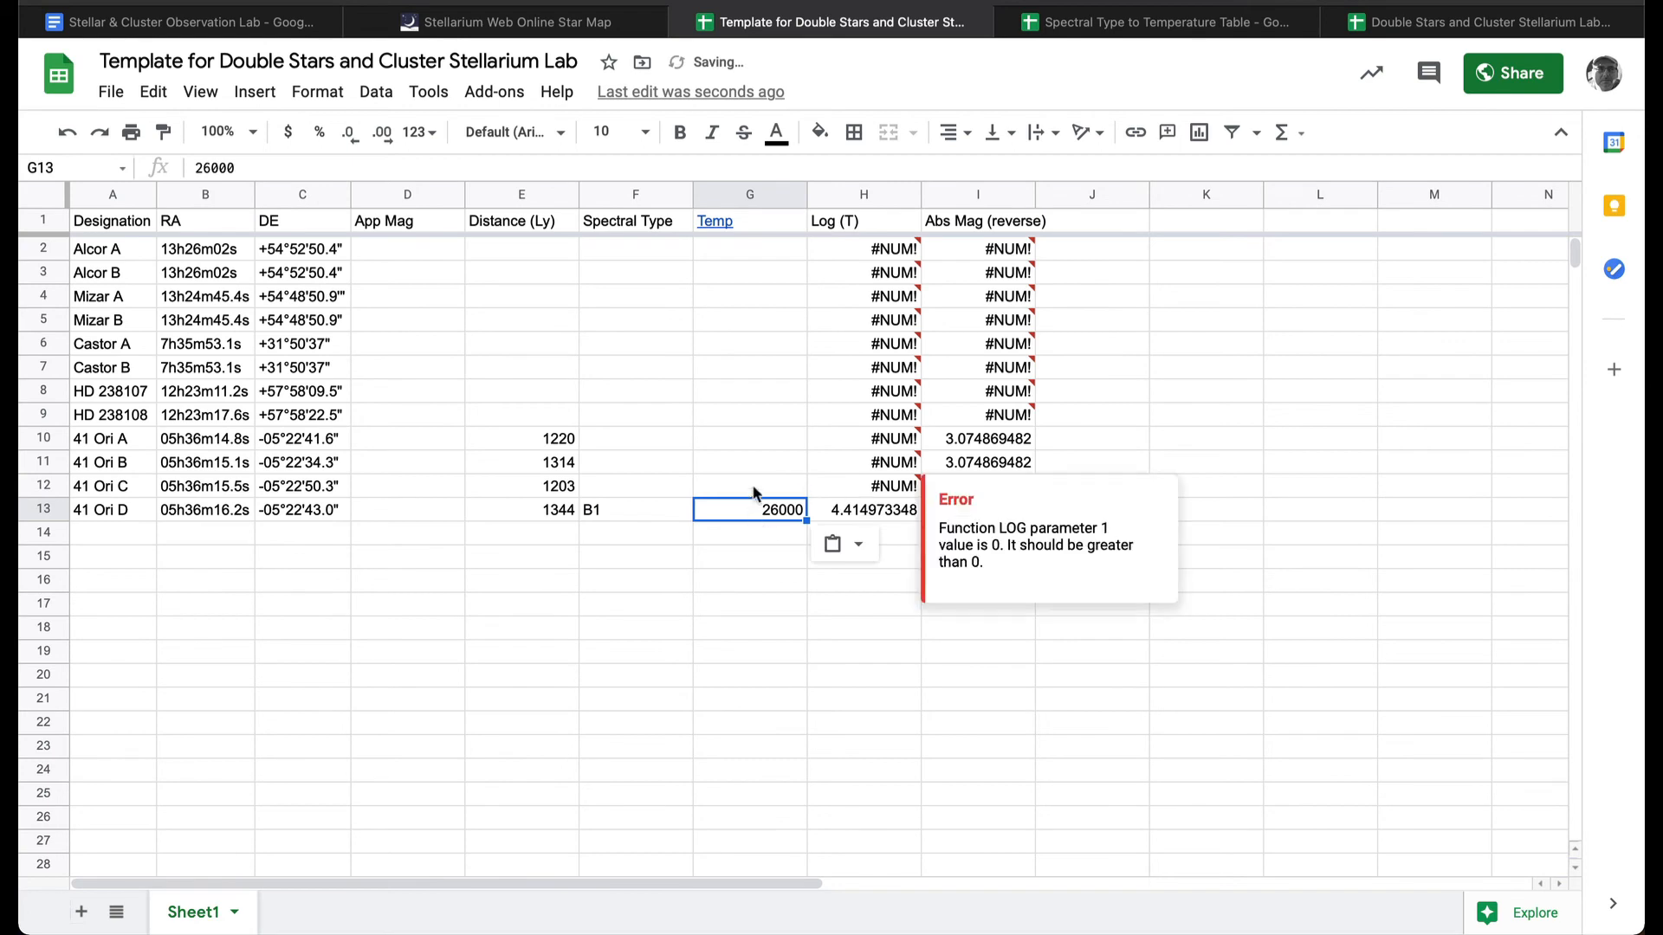
Check 41 Ori D's magnitude in Stellarium Web and enter 4.75 as its App Mag in cell D13 of the template.
click(602, 517)
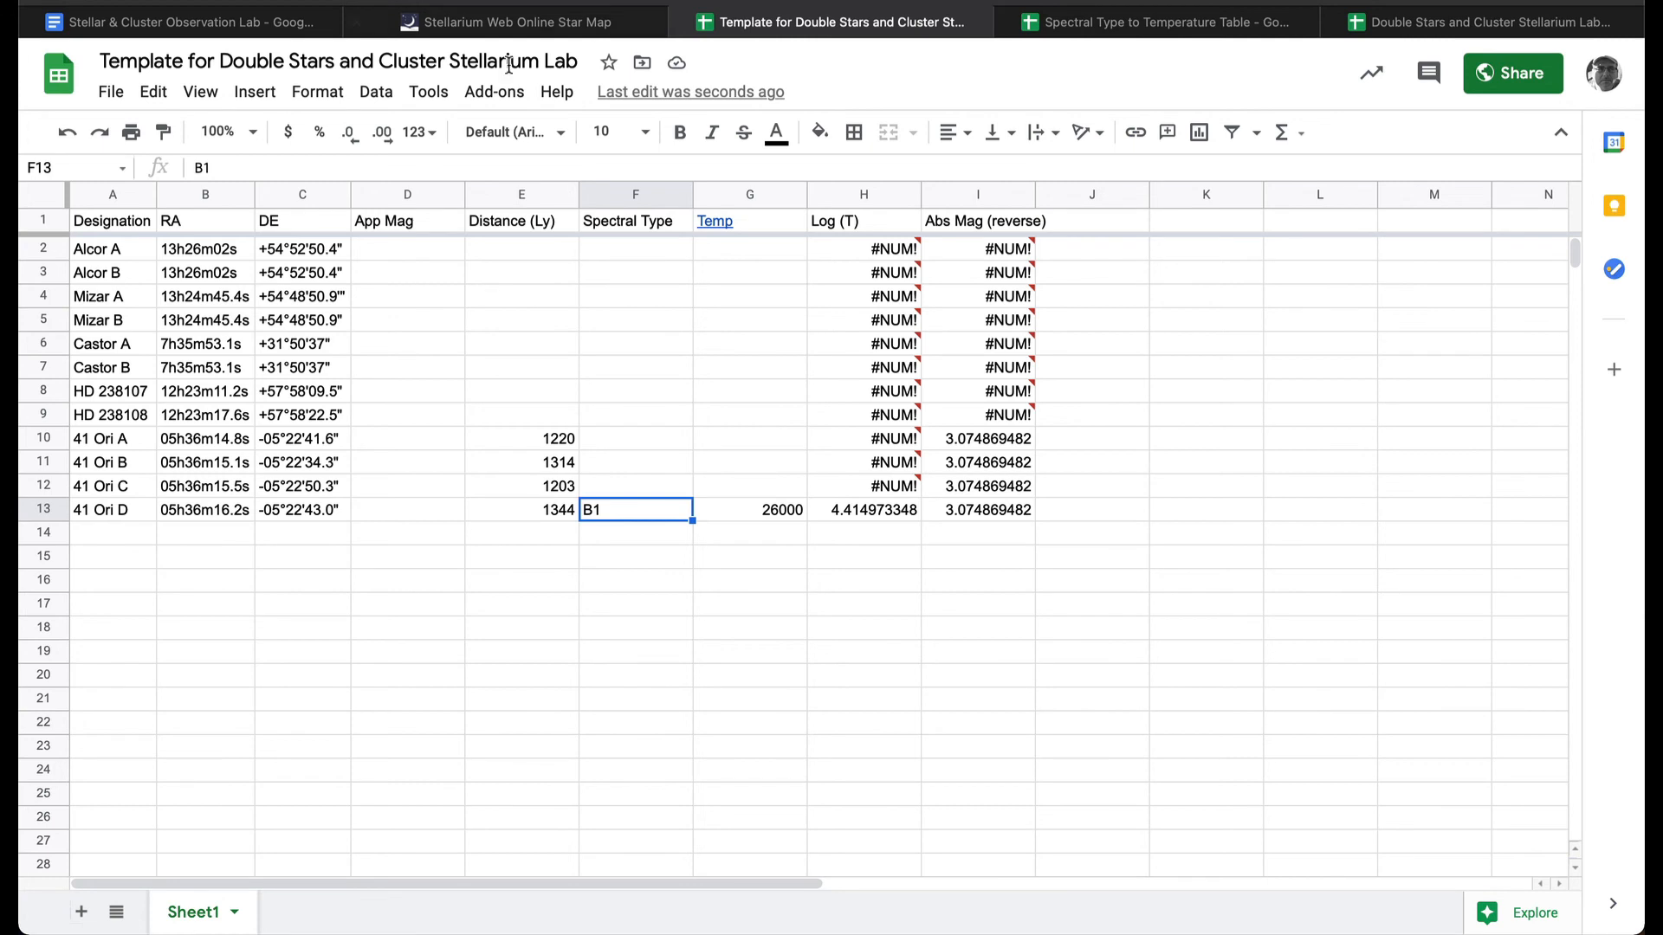
click(591, 24)
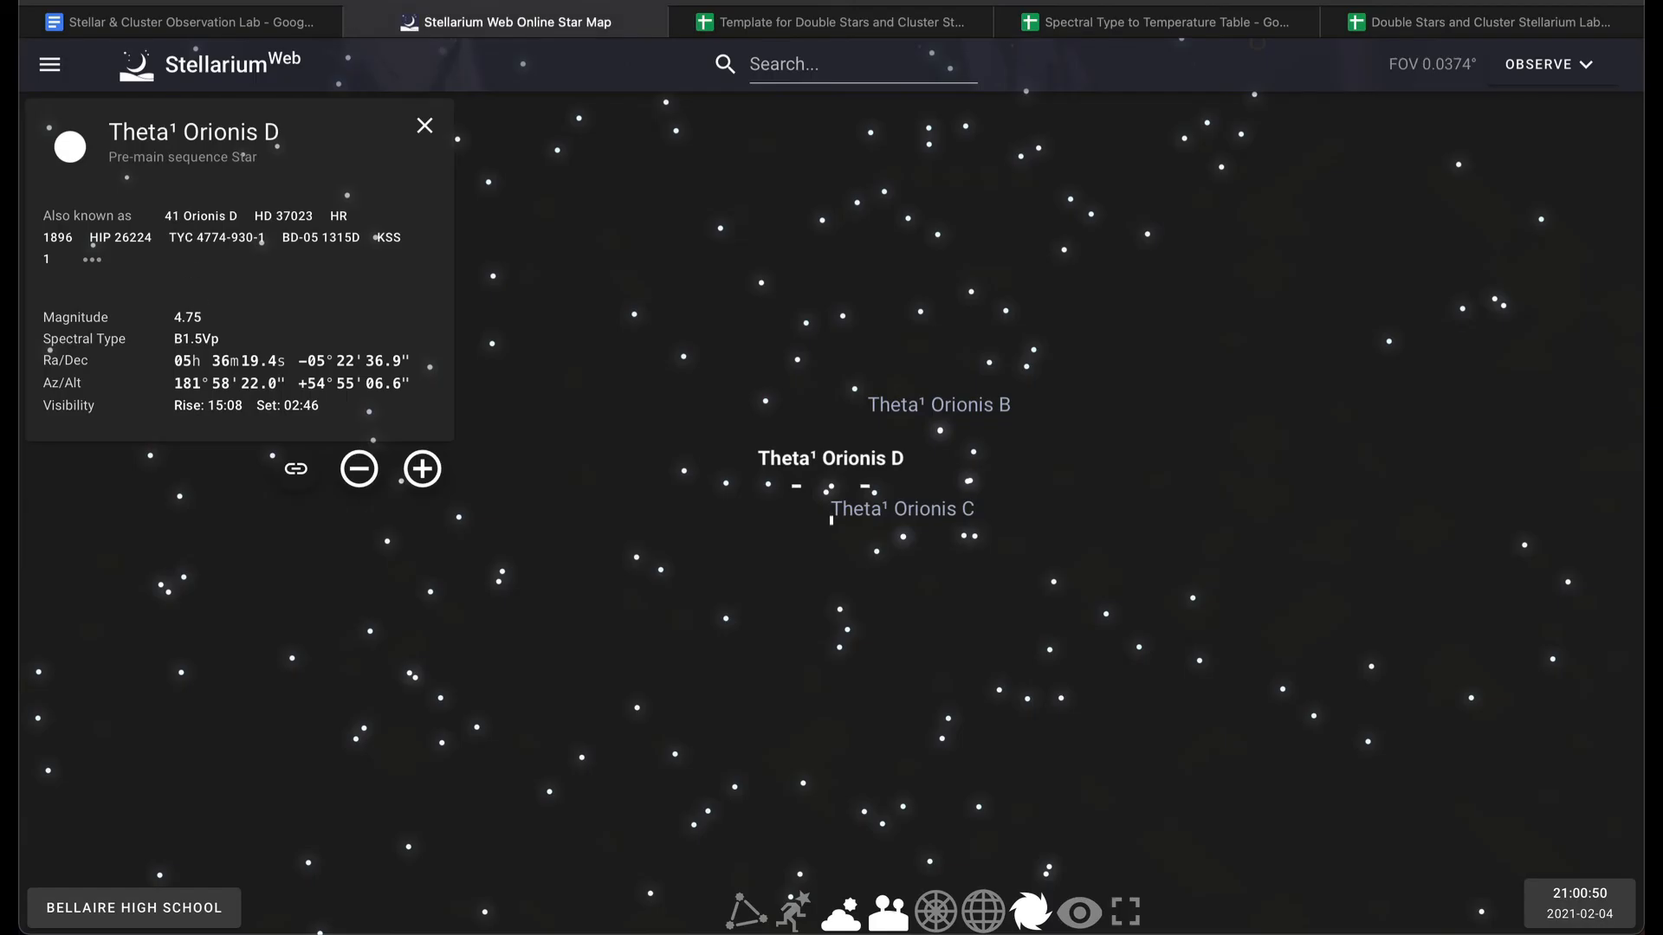
click(793, 21)
click(424, 511)
text(4.75)
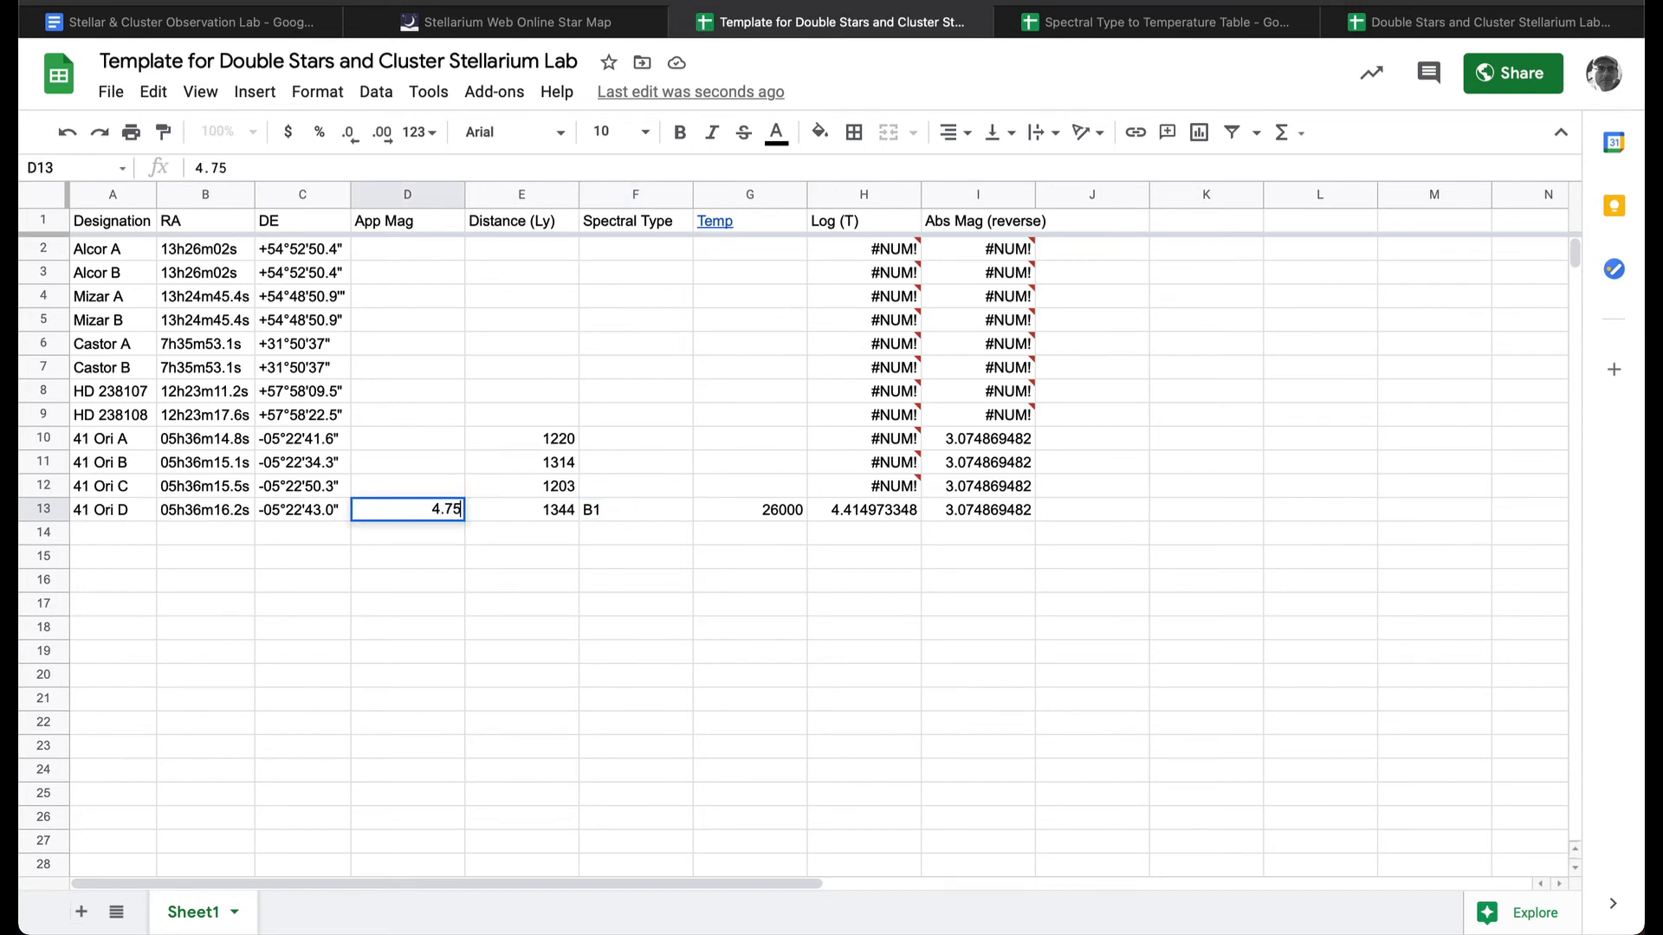
key(Return)
Review the 41 Ori D row from App Mag through Temp, including the calculated Log (T) and Abs Mag cells.
click(440, 516)
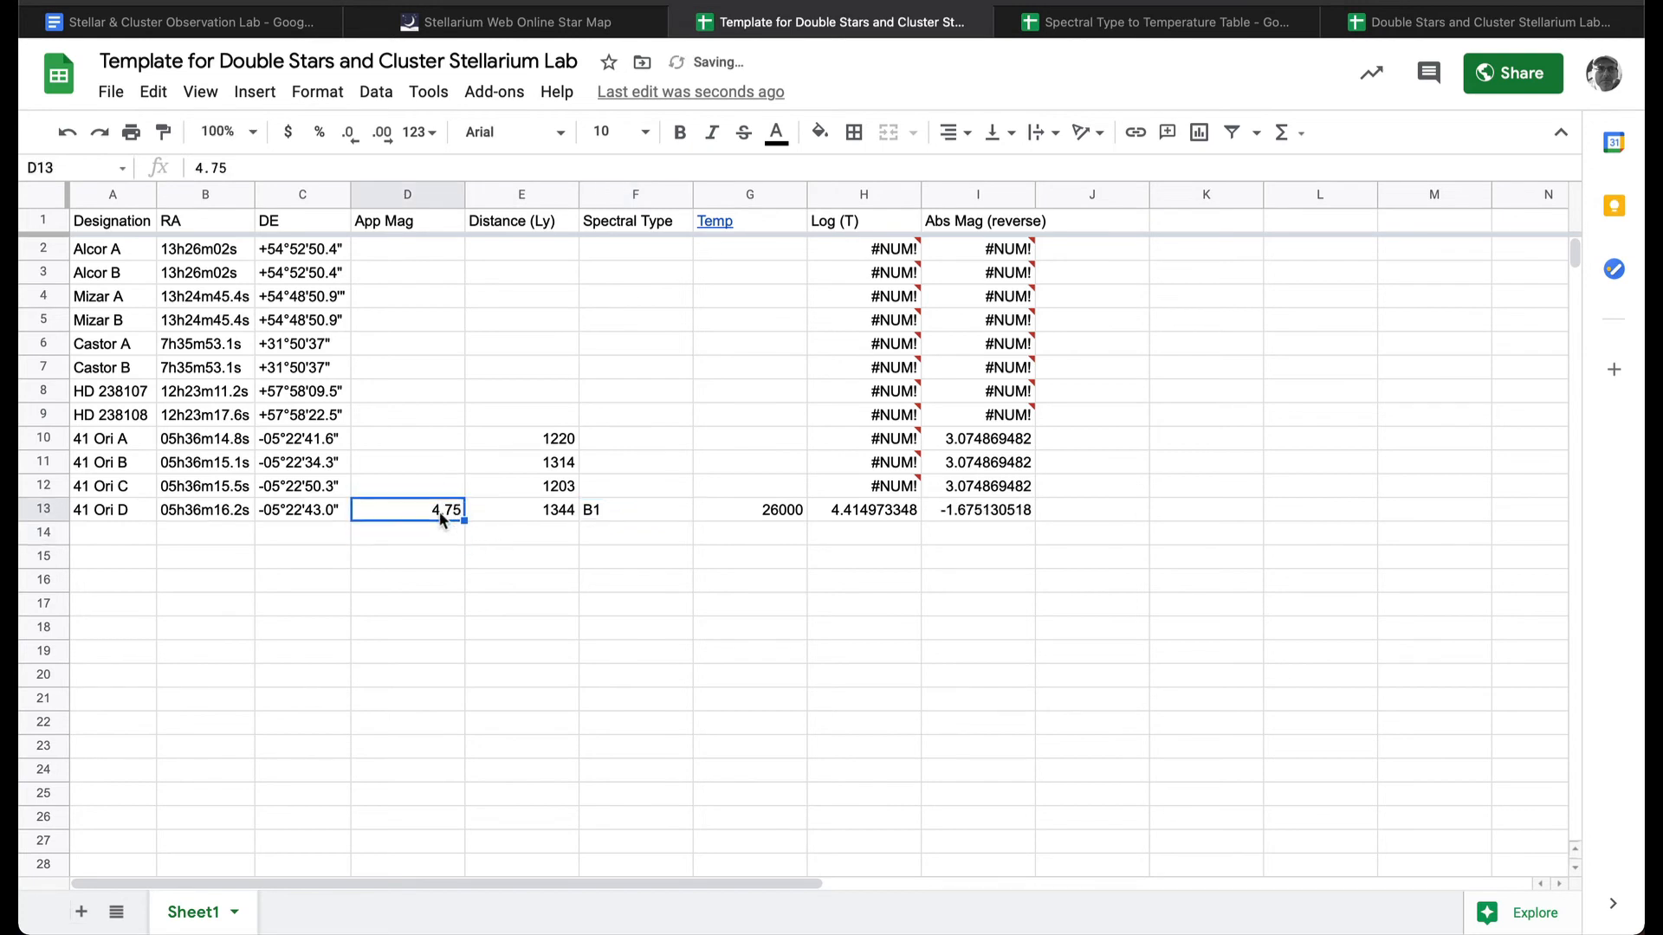
click(508, 511)
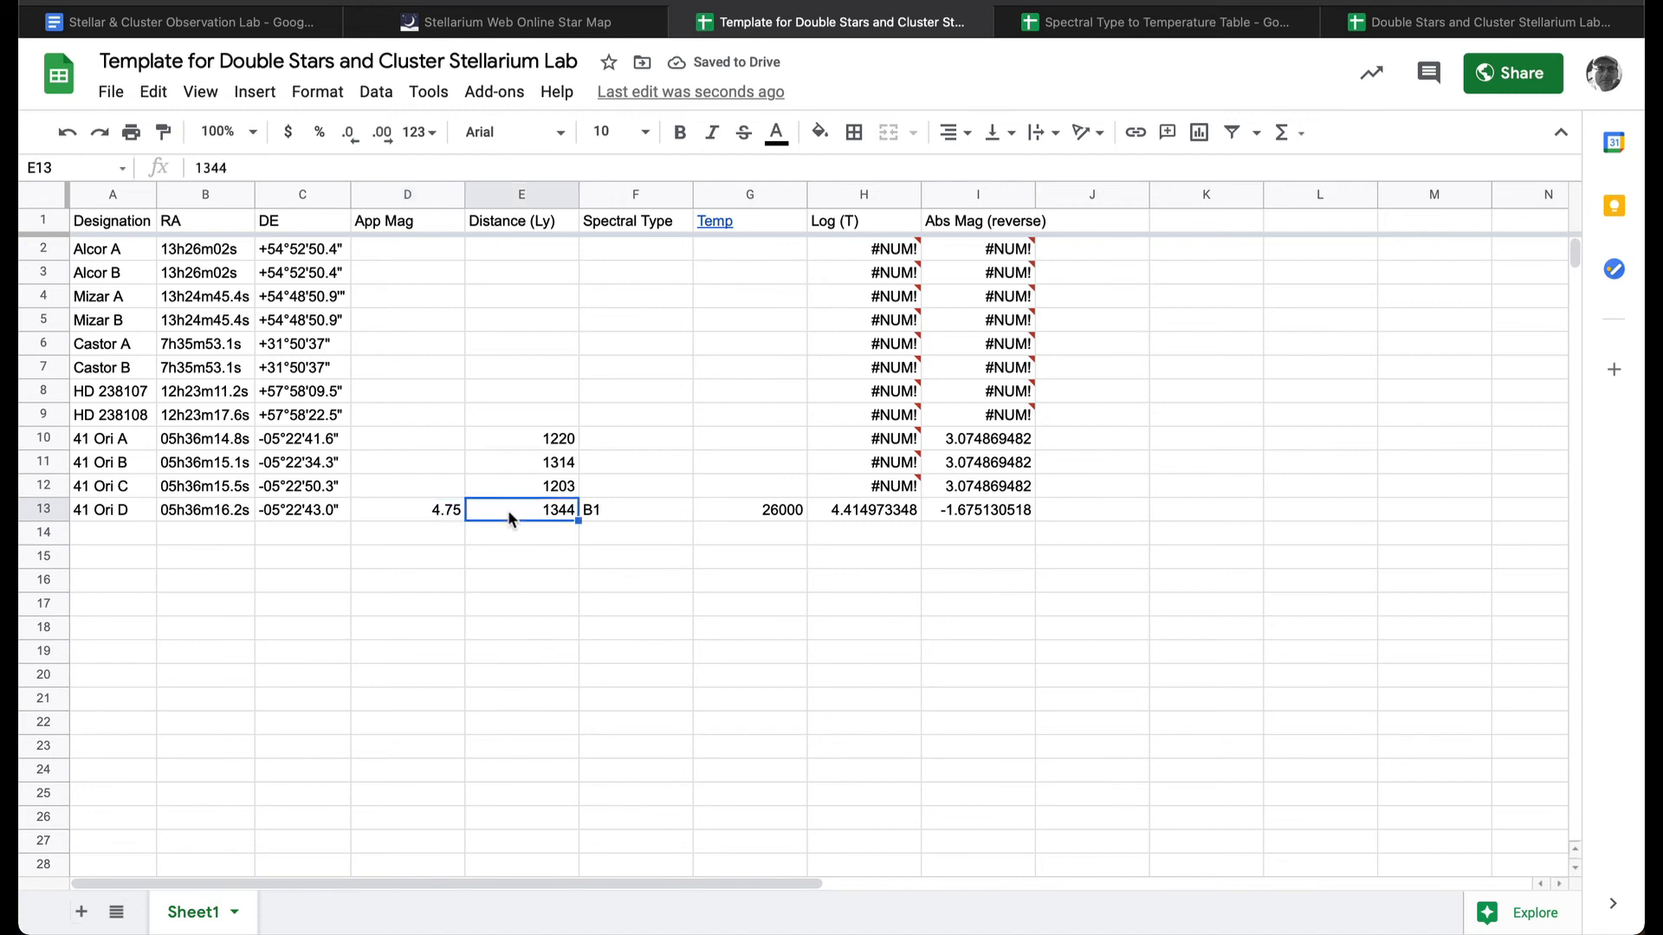
click(594, 517)
click(758, 511)
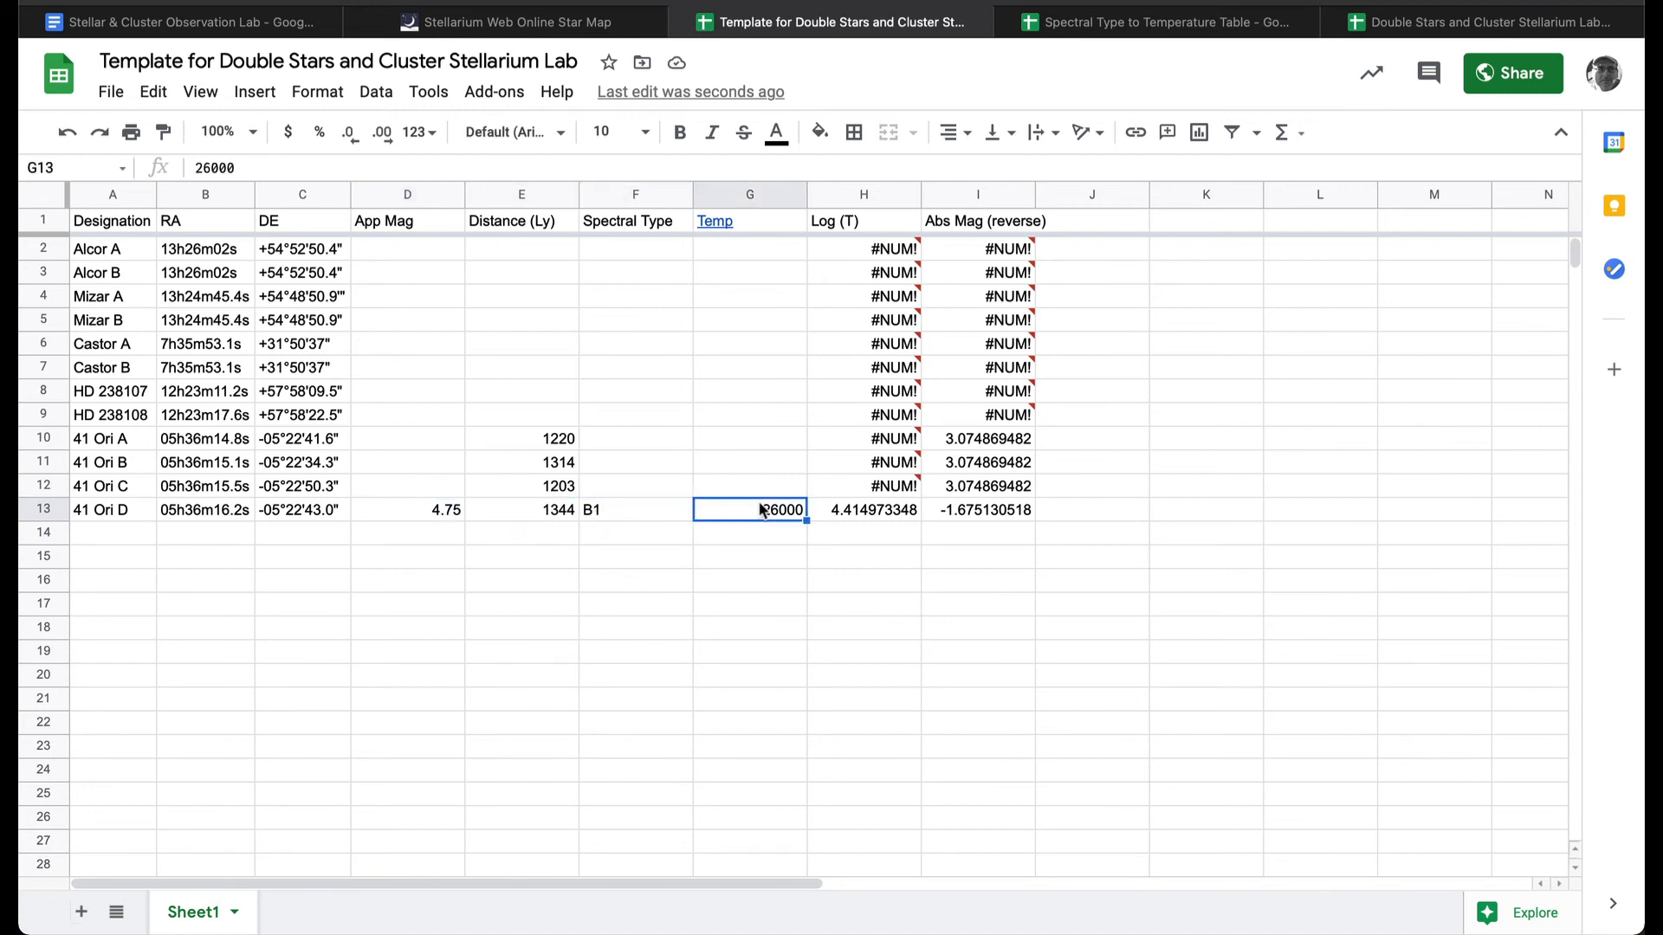
drag(833, 513, 982, 511)
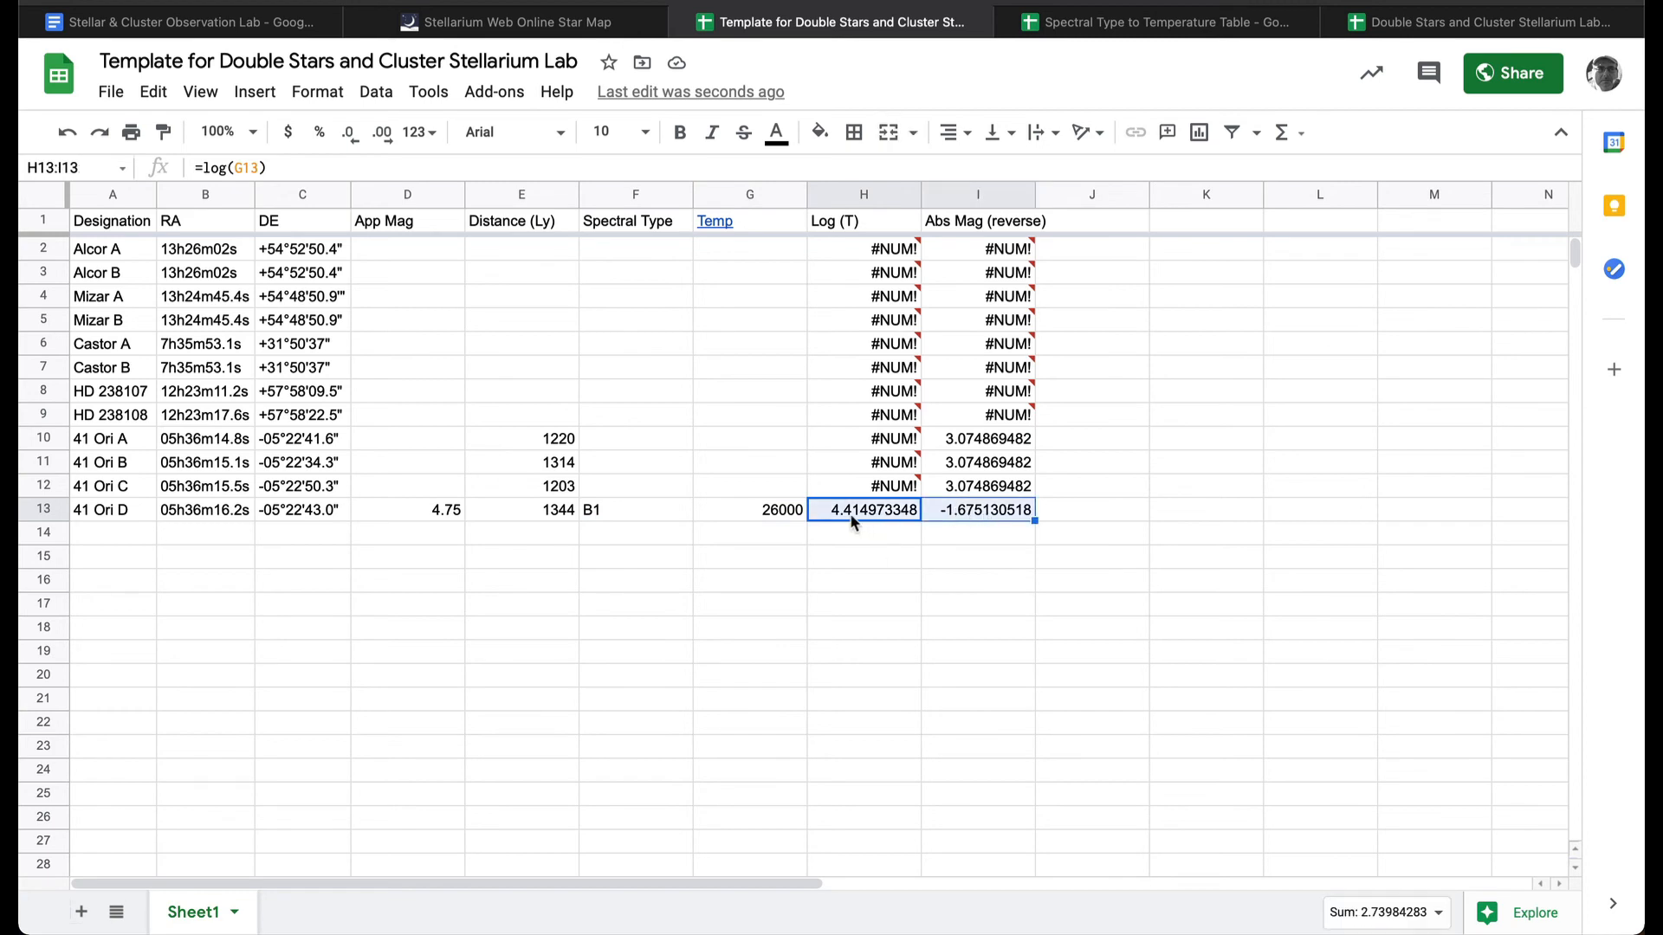
Switch to the Double Stars and Cluster Stellarium Lab spreadsheet, hide columns D through G, and select the Log (T) and Abs Mag data in H1:I13.
click(975, 514)
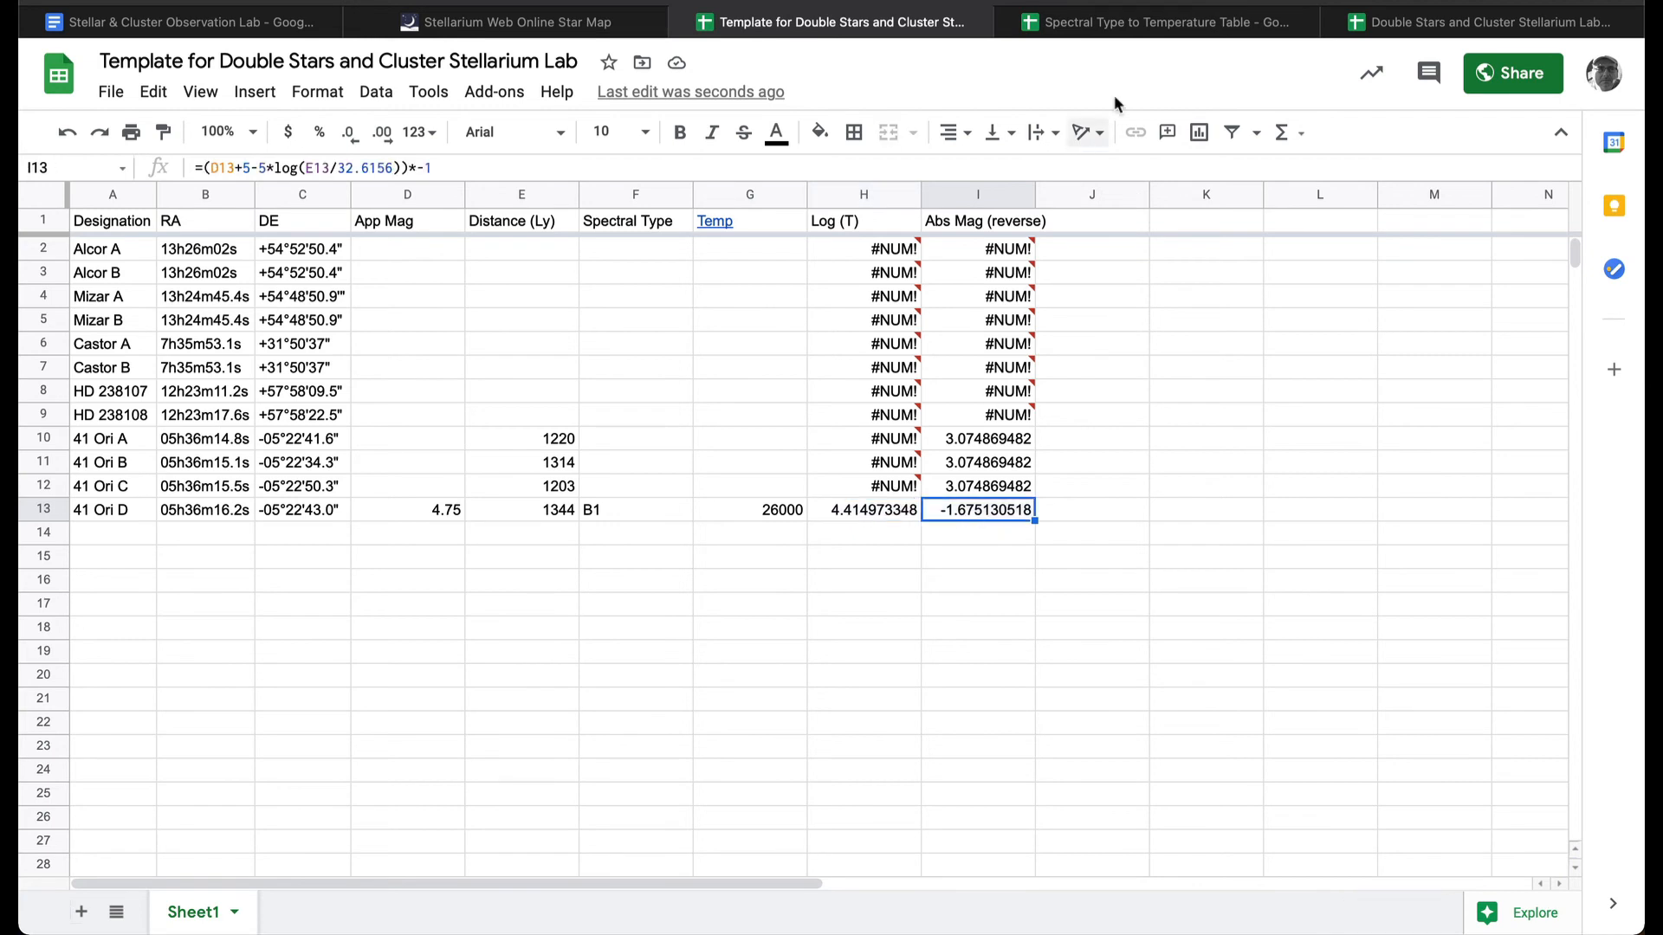
click(1429, 24)
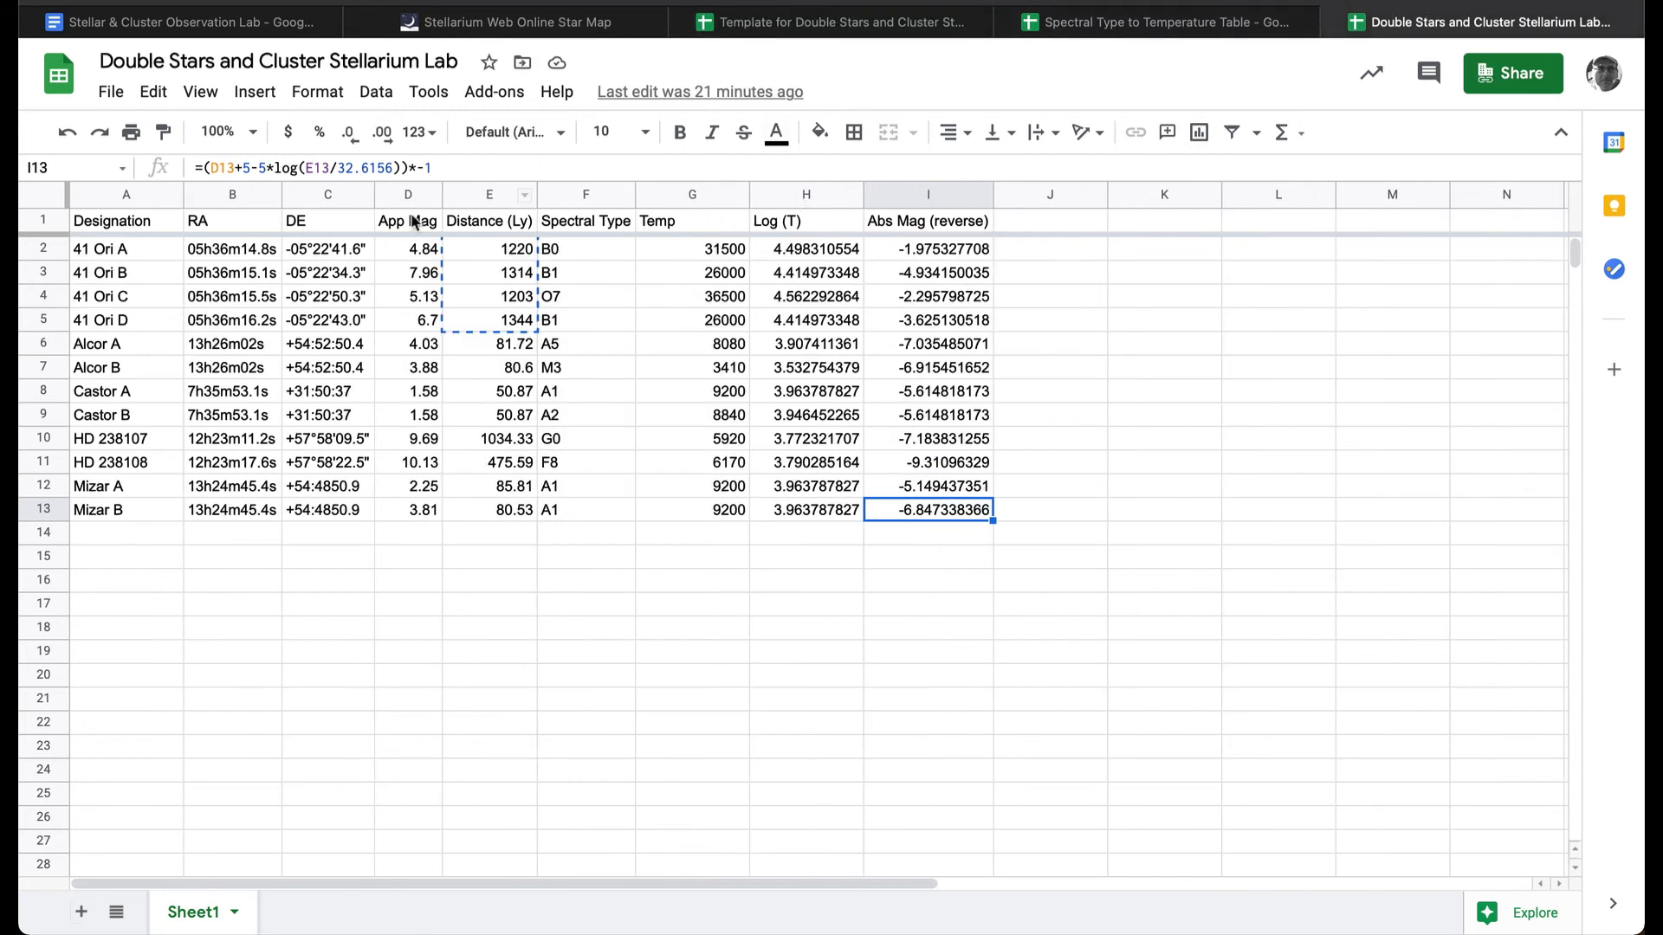
drag(409, 196, 694, 206)
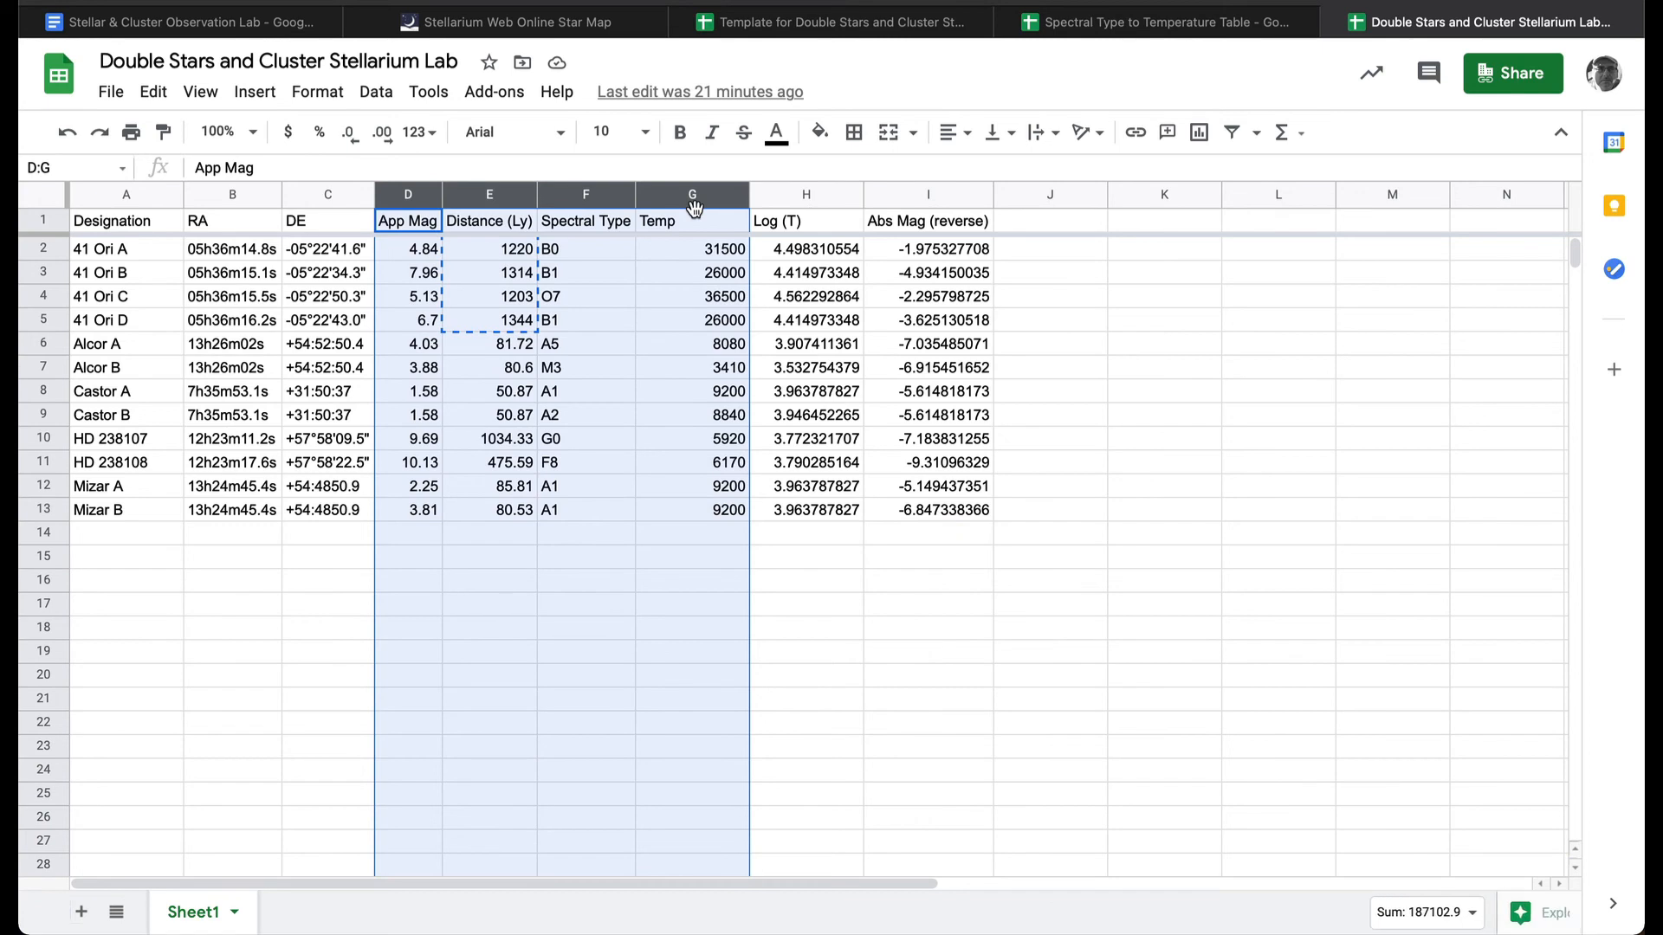
right_click(693, 207)
click(779, 434)
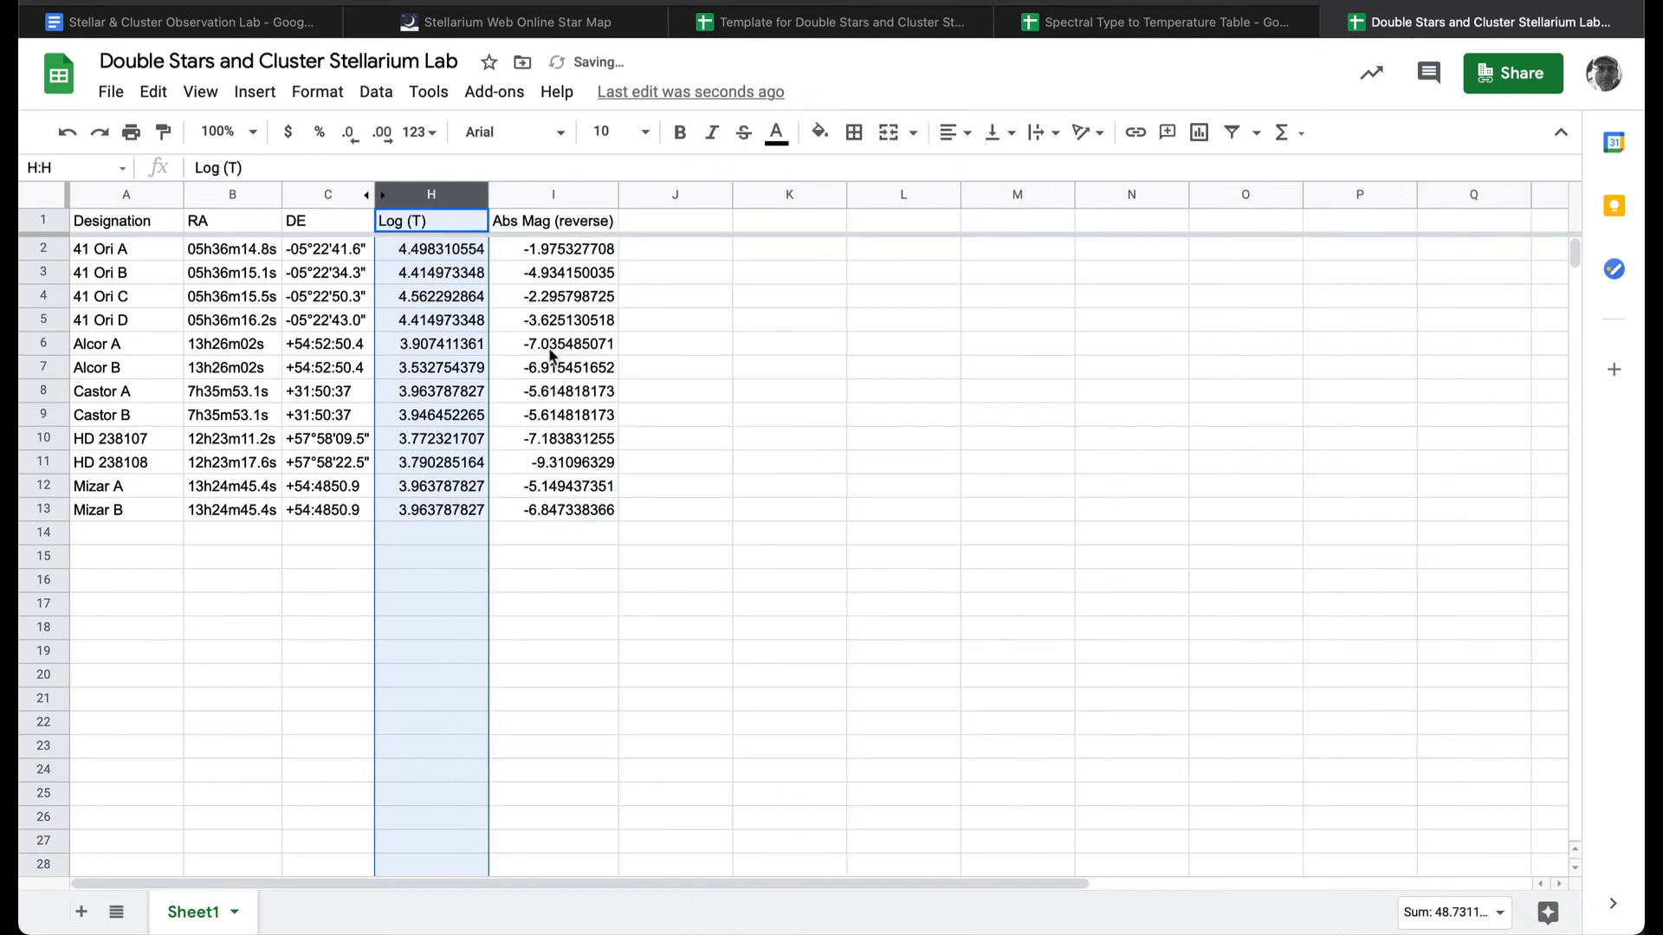
click(573, 374)
click(458, 223)
drag(458, 222, 540, 507)
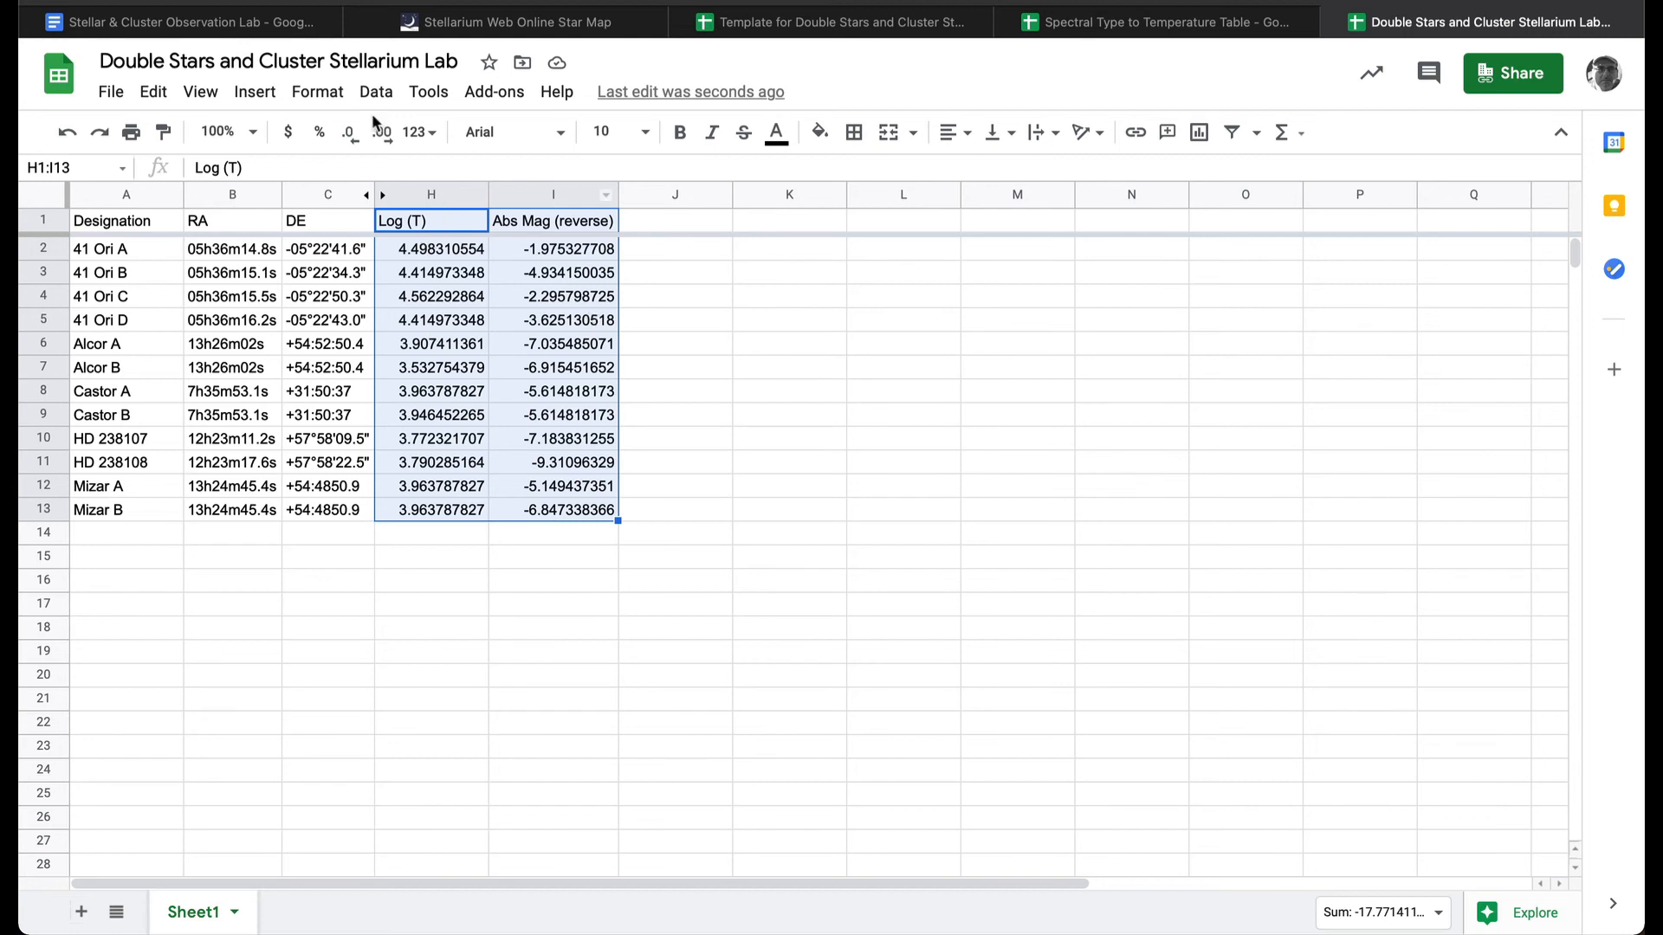
Read the HR diagram instructions and the follow-up questions in the Stellar & Cluster Observation Lab document.
click(251, 21)
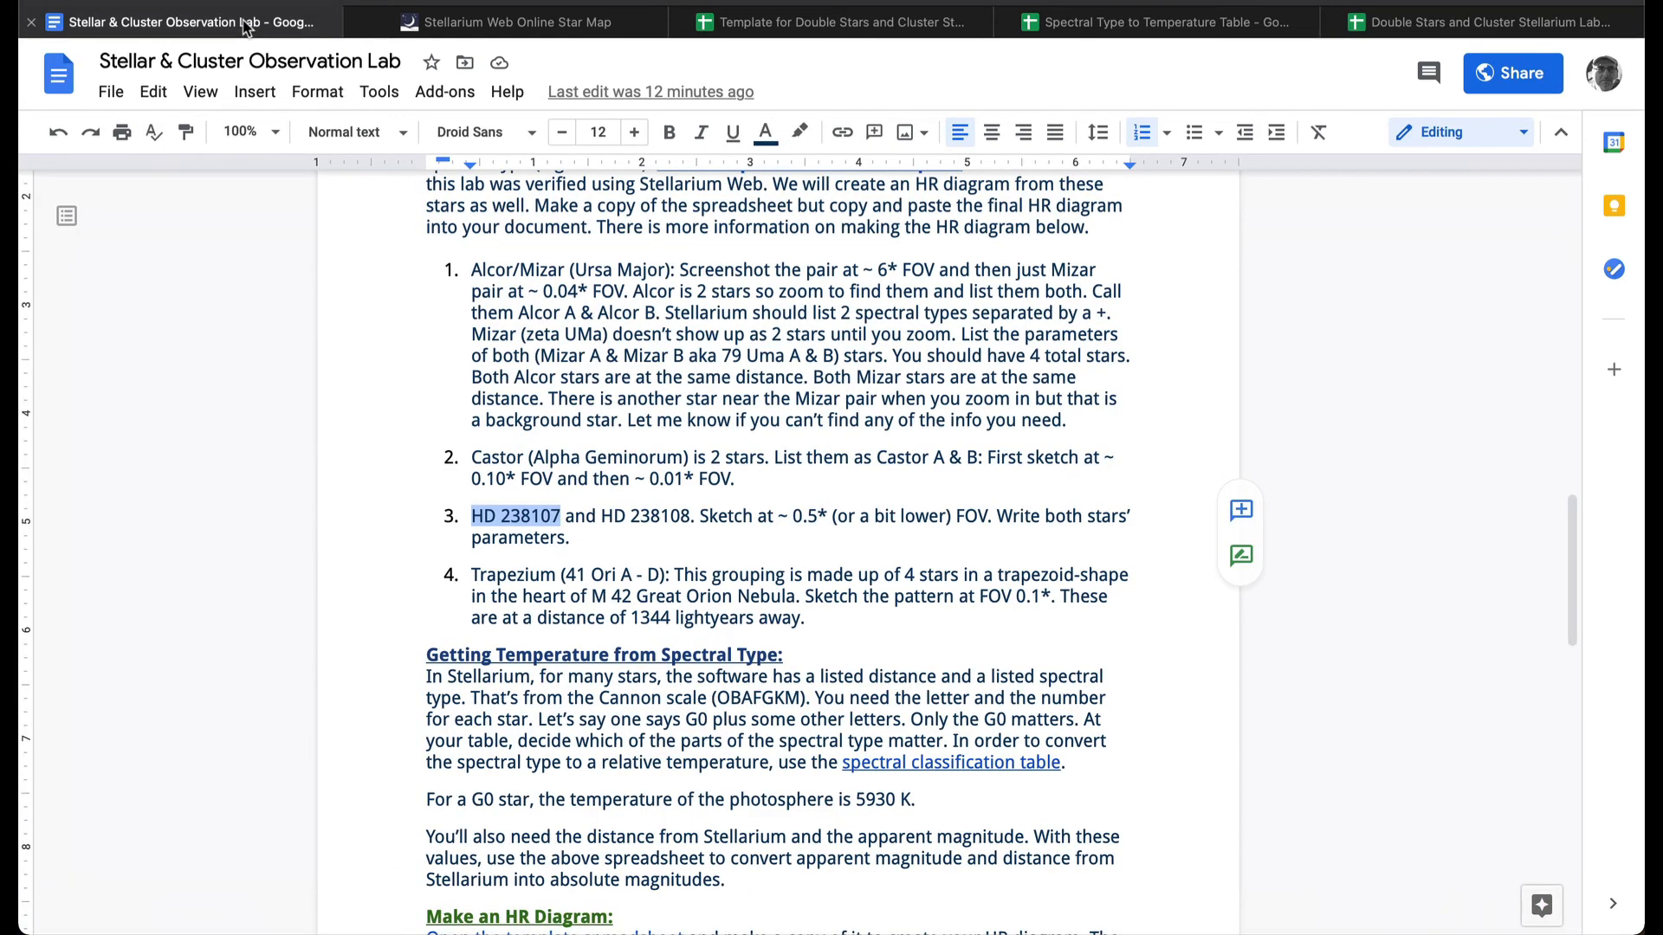
scroll(630, 472, down, 3)
scroll(631, 472, down, 6)
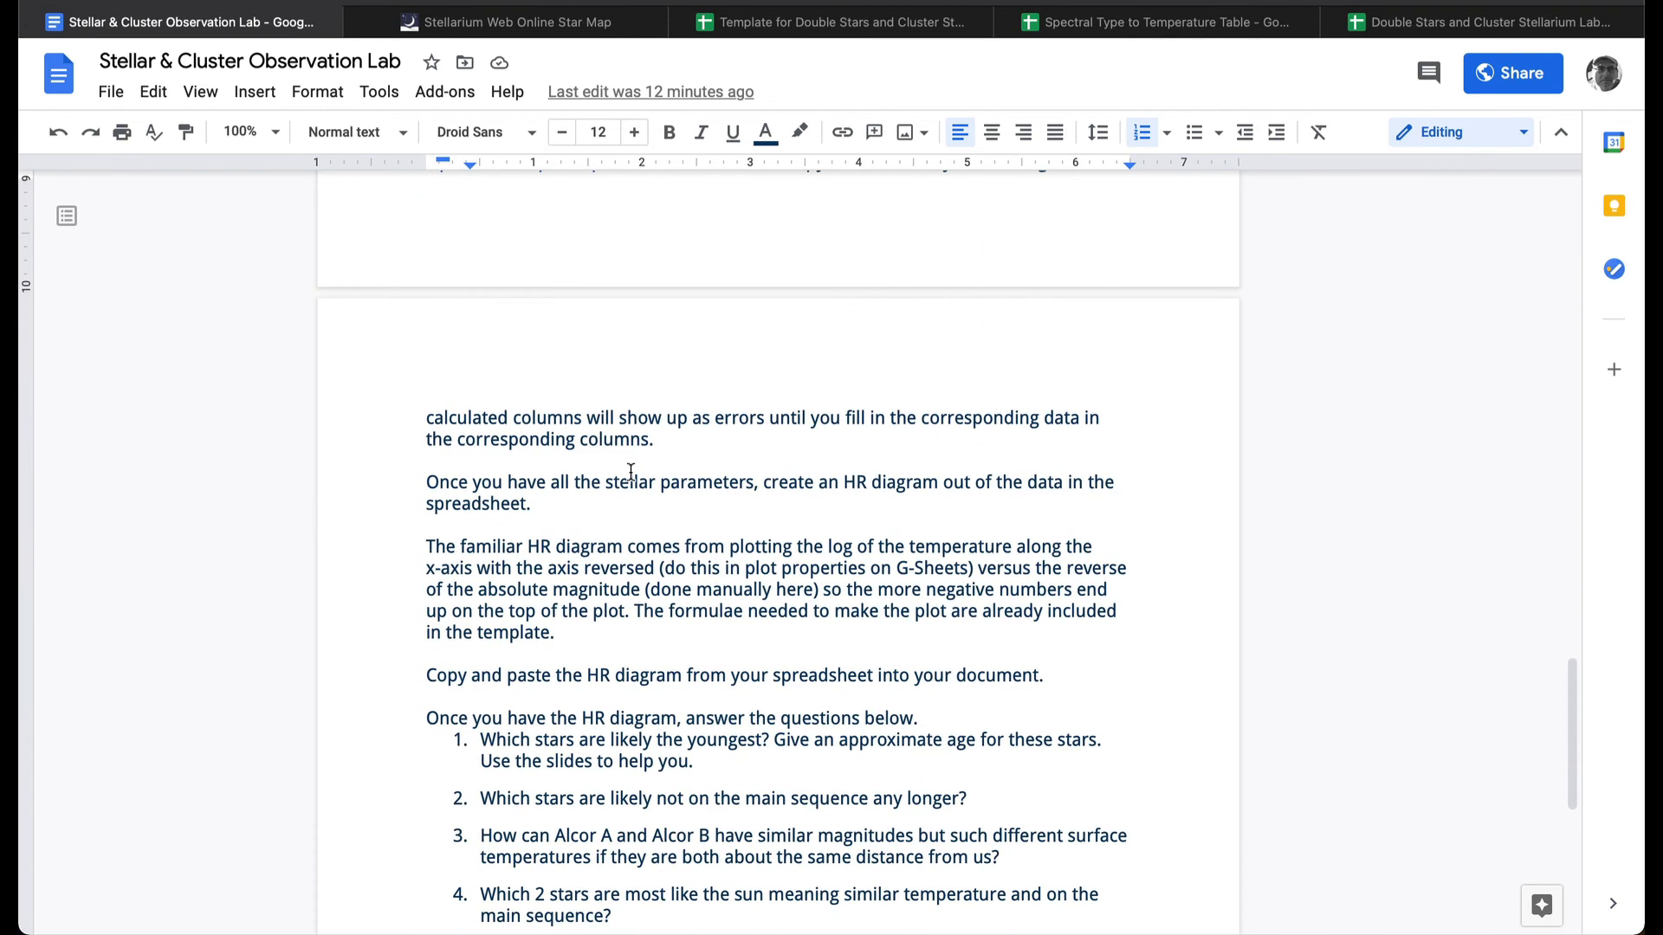
scroll(631, 472, down, 2)
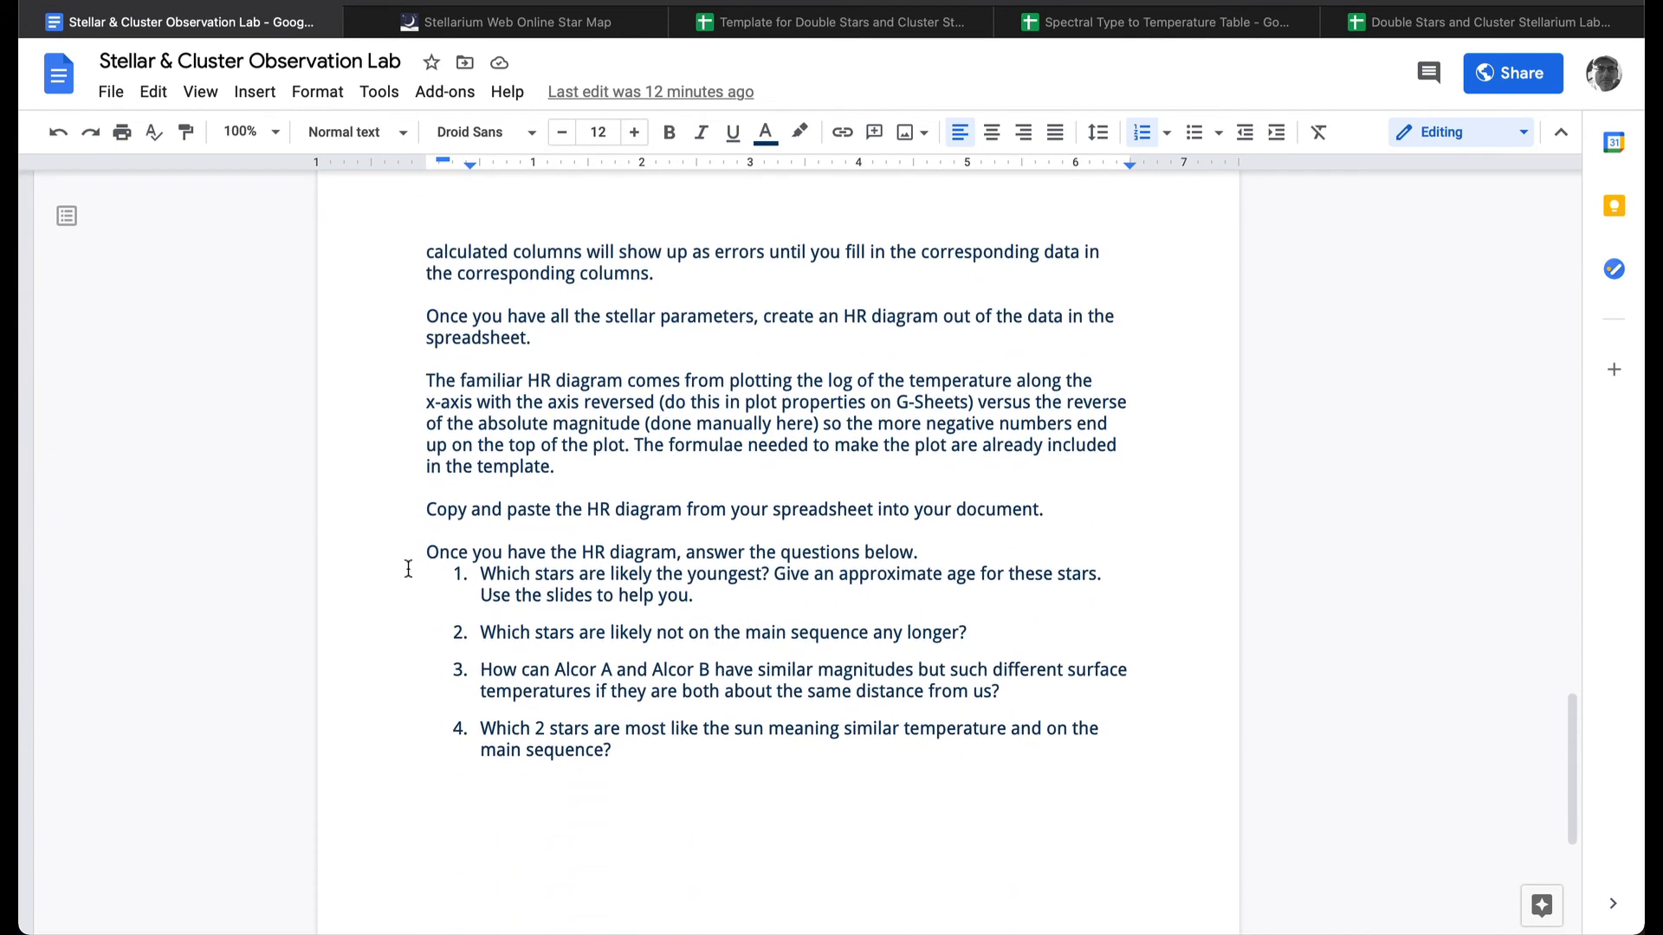
Clear the App Mag, Spectral Type and Temp entries for 41 Ori D in row 13 of the template spreadsheet.
click(780, 21)
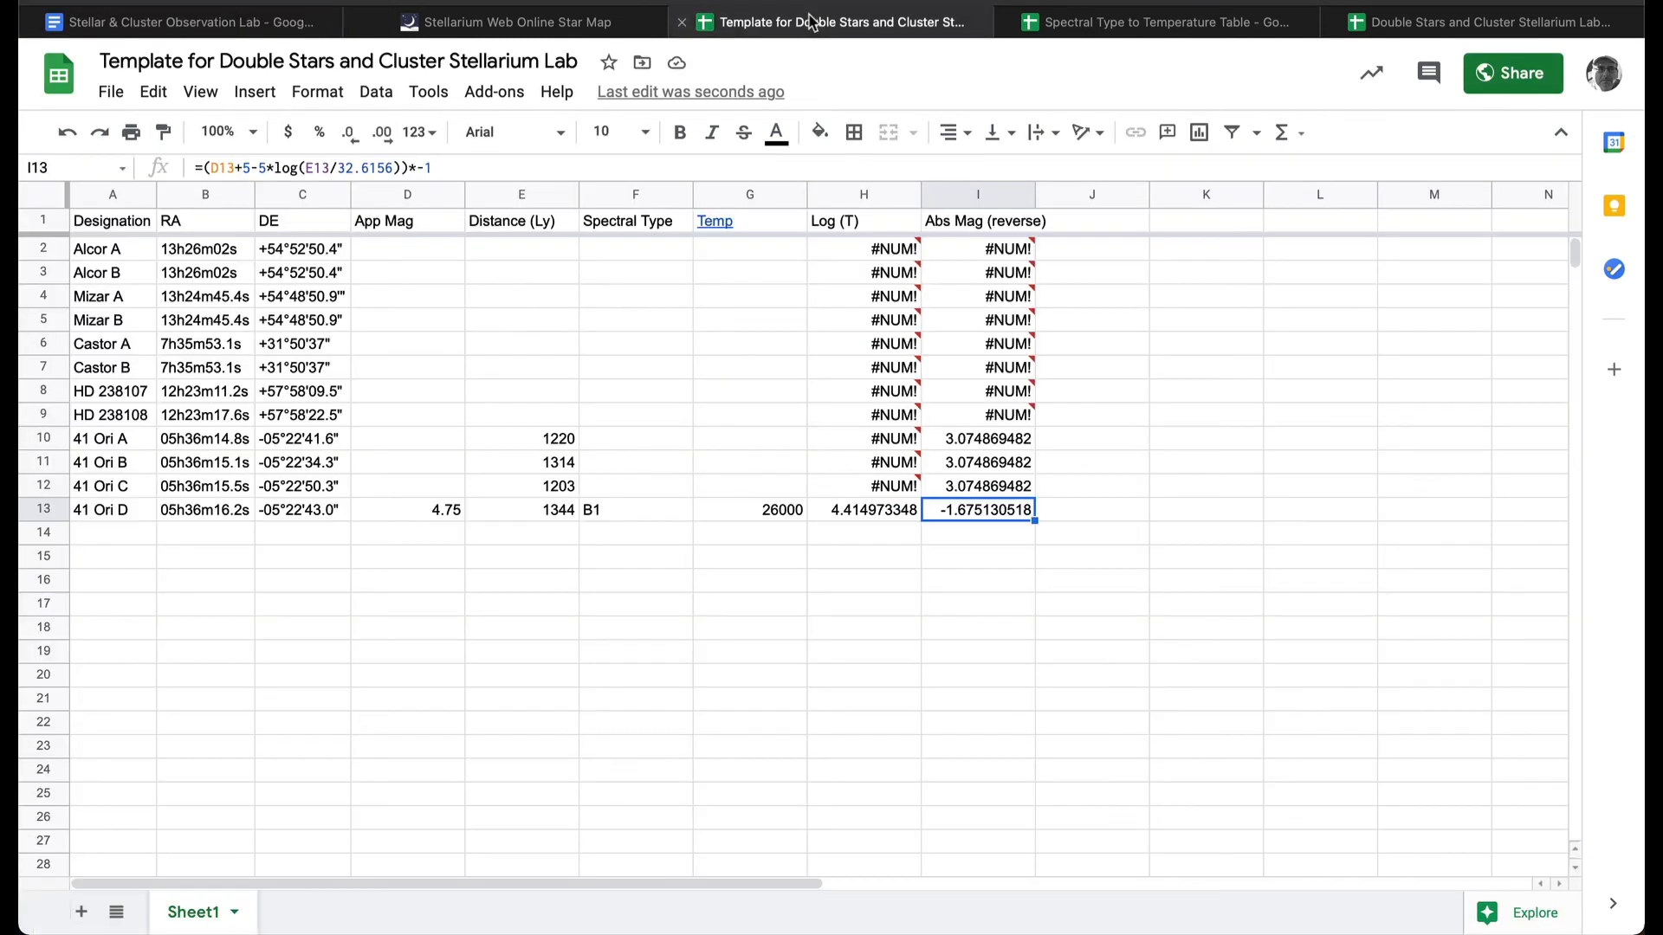
click(483, 515)
click(449, 509)
key(BackSpace)
click(622, 492)
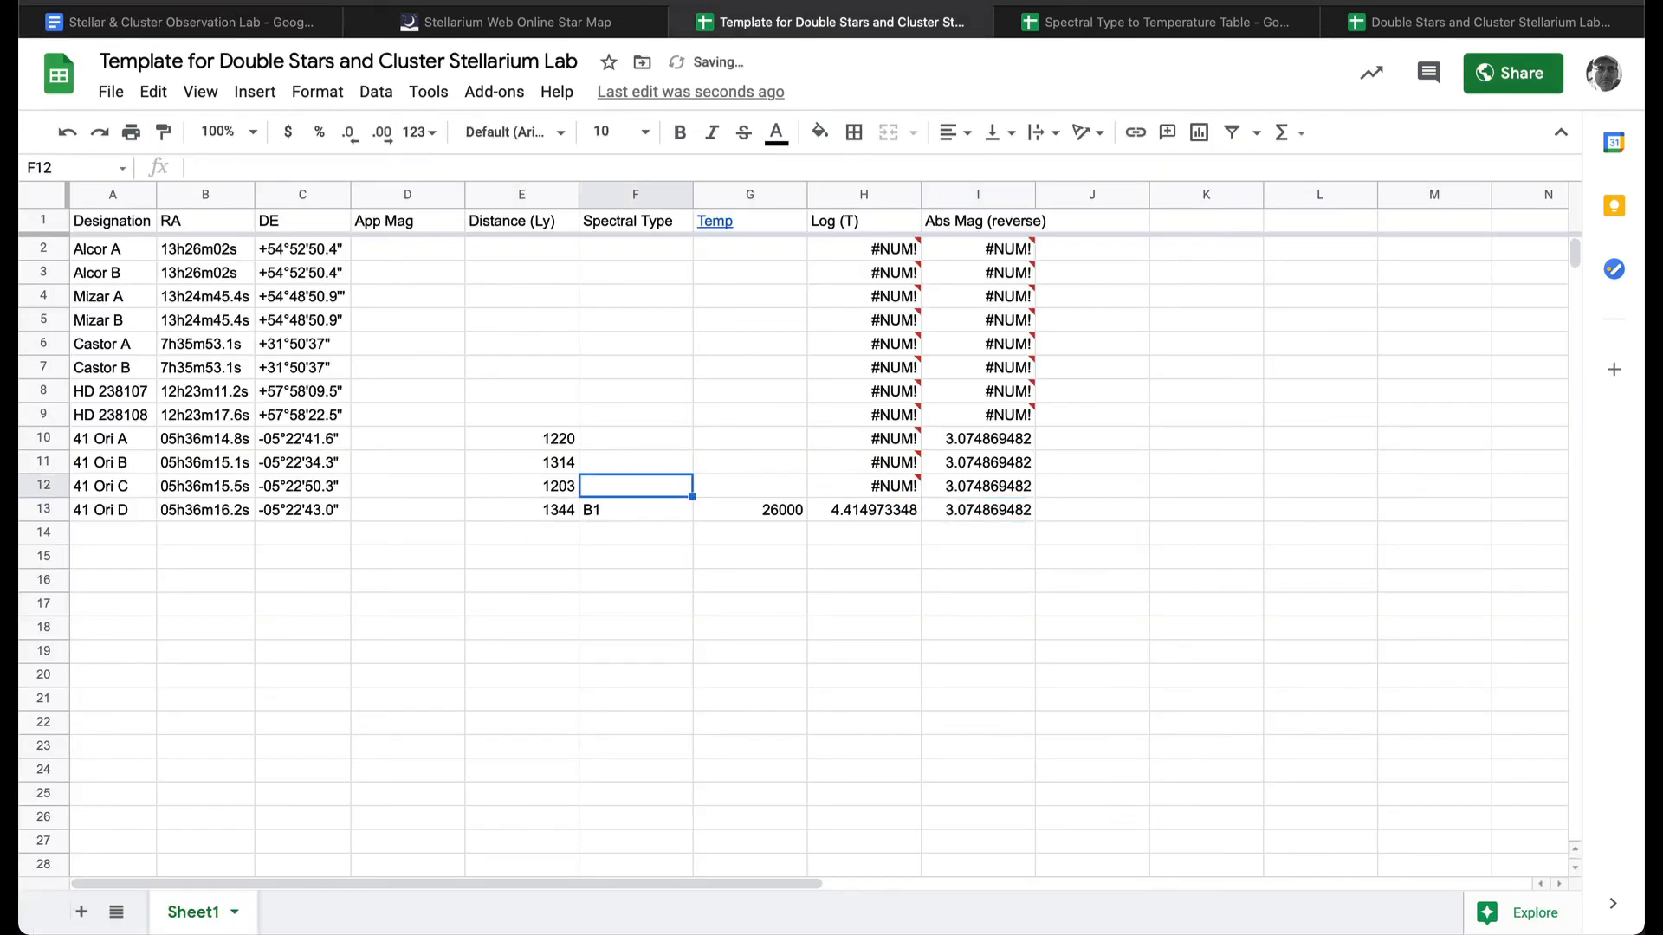
click(624, 511)
key(BackSpace)
click(752, 518)
key(BackSpace)
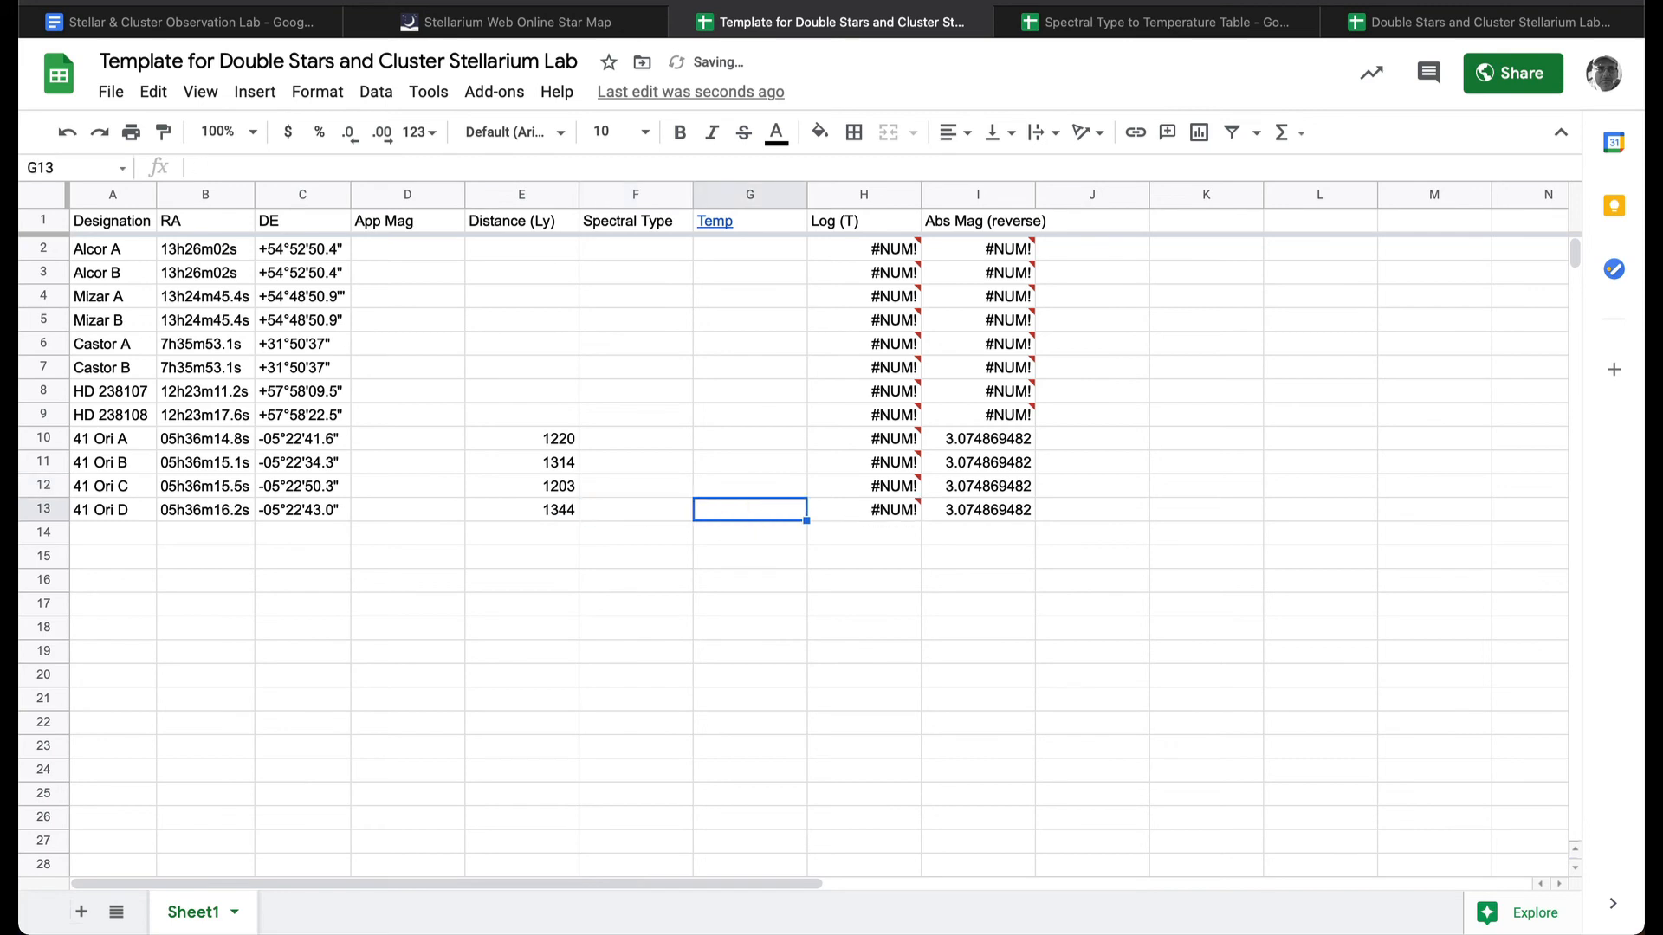
Insert a scatter chart of Abs Mag (reverse) against Log (T) from H1:I13 in the Double Stars and Cluster Stellarium Lab spreadsheet.
click(1152, 22)
click(1489, 26)
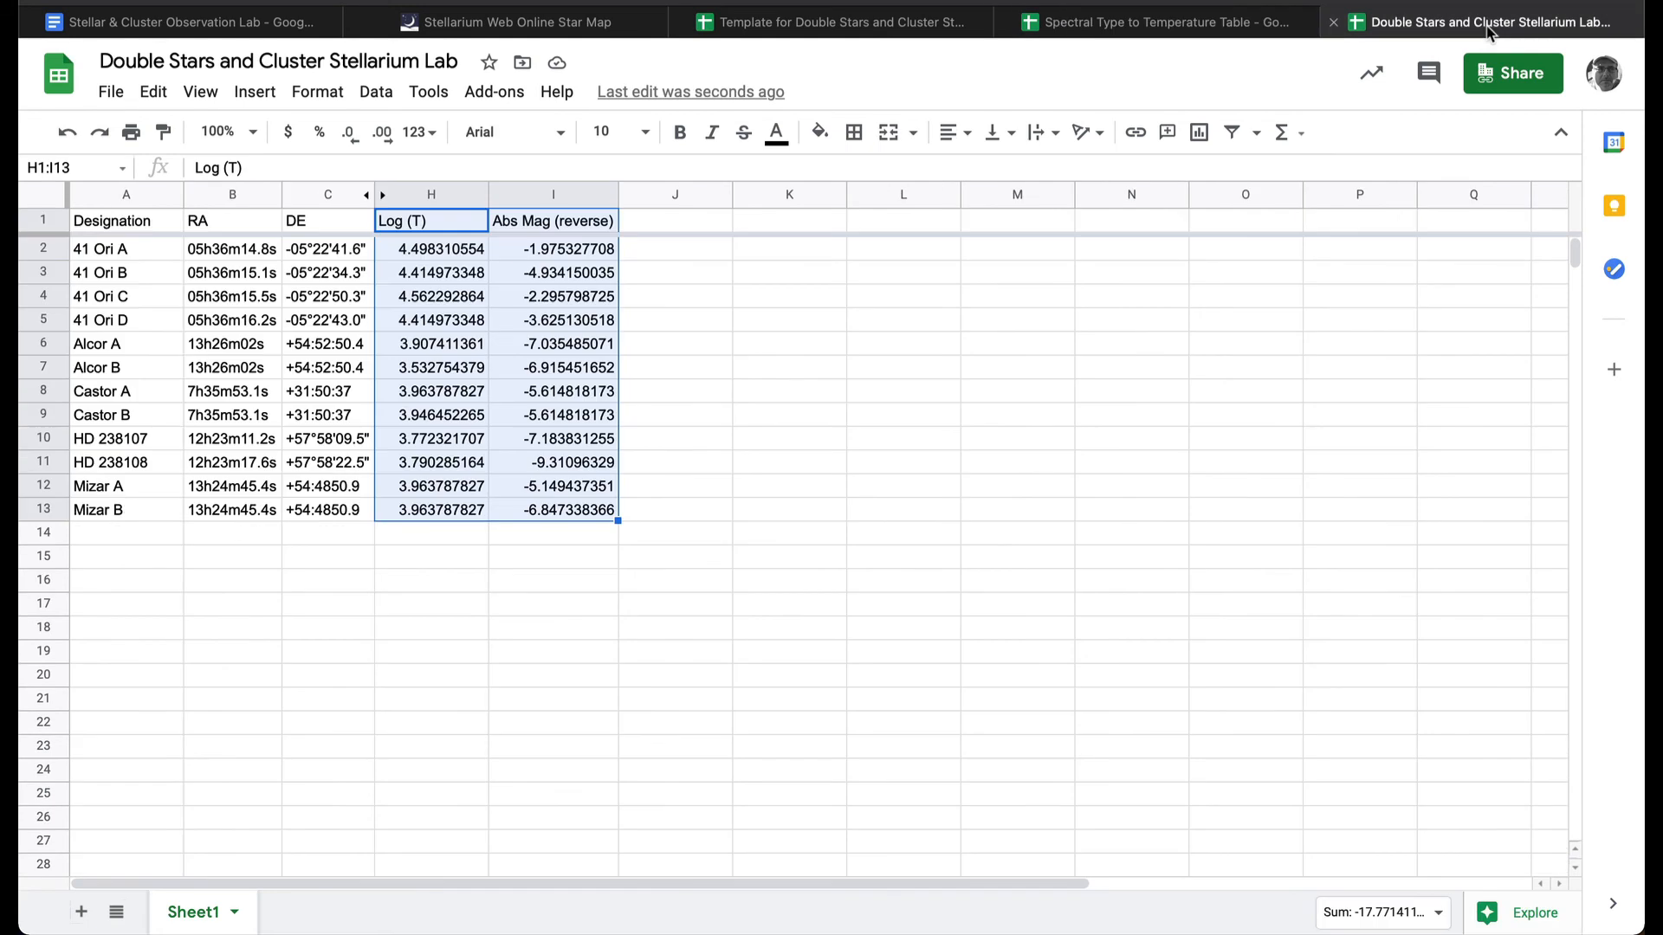
click(422, 276)
drag(426, 198, 520, 198)
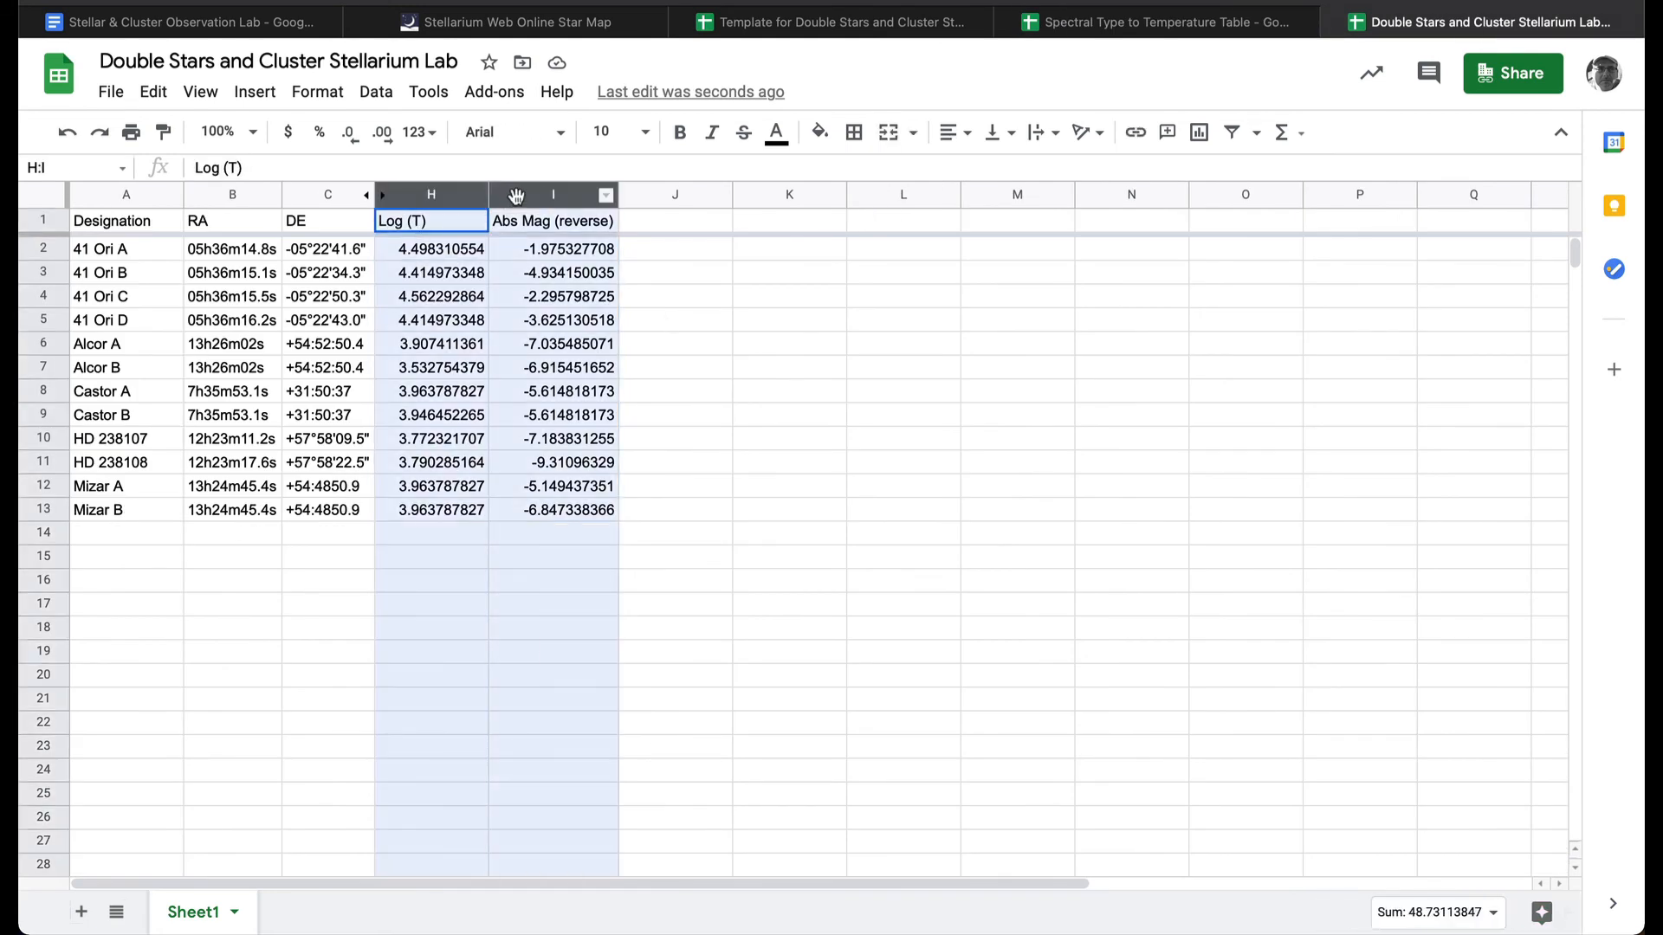
click(412, 292)
drag(413, 230, 559, 516)
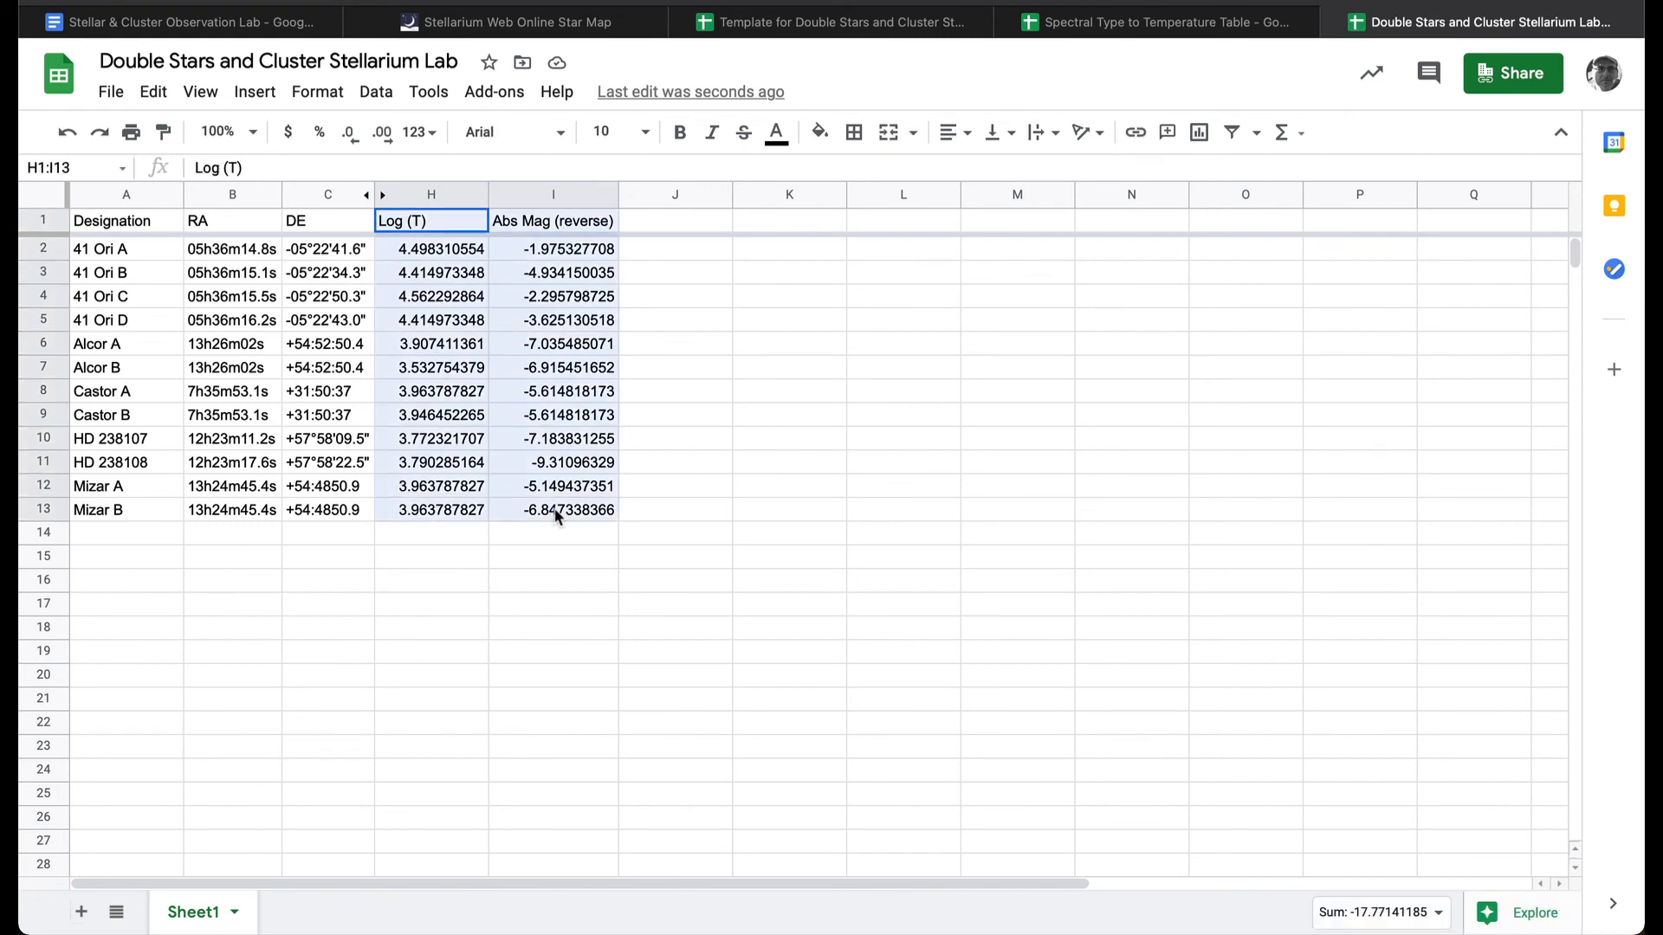
click(255, 92)
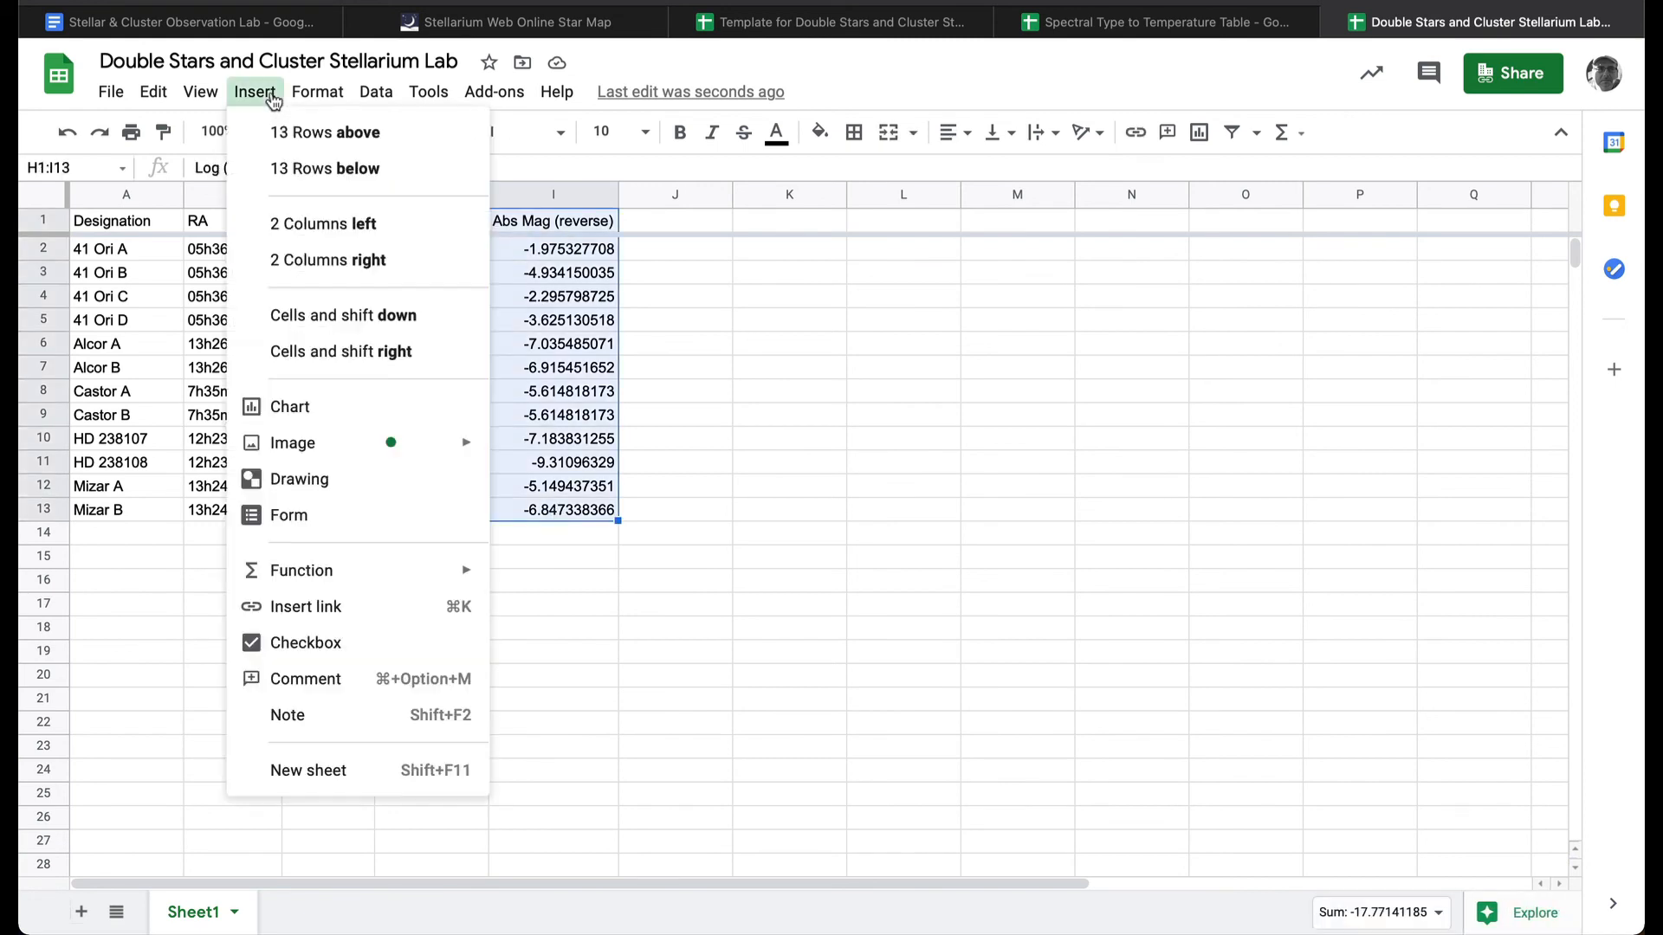
click(329, 409)
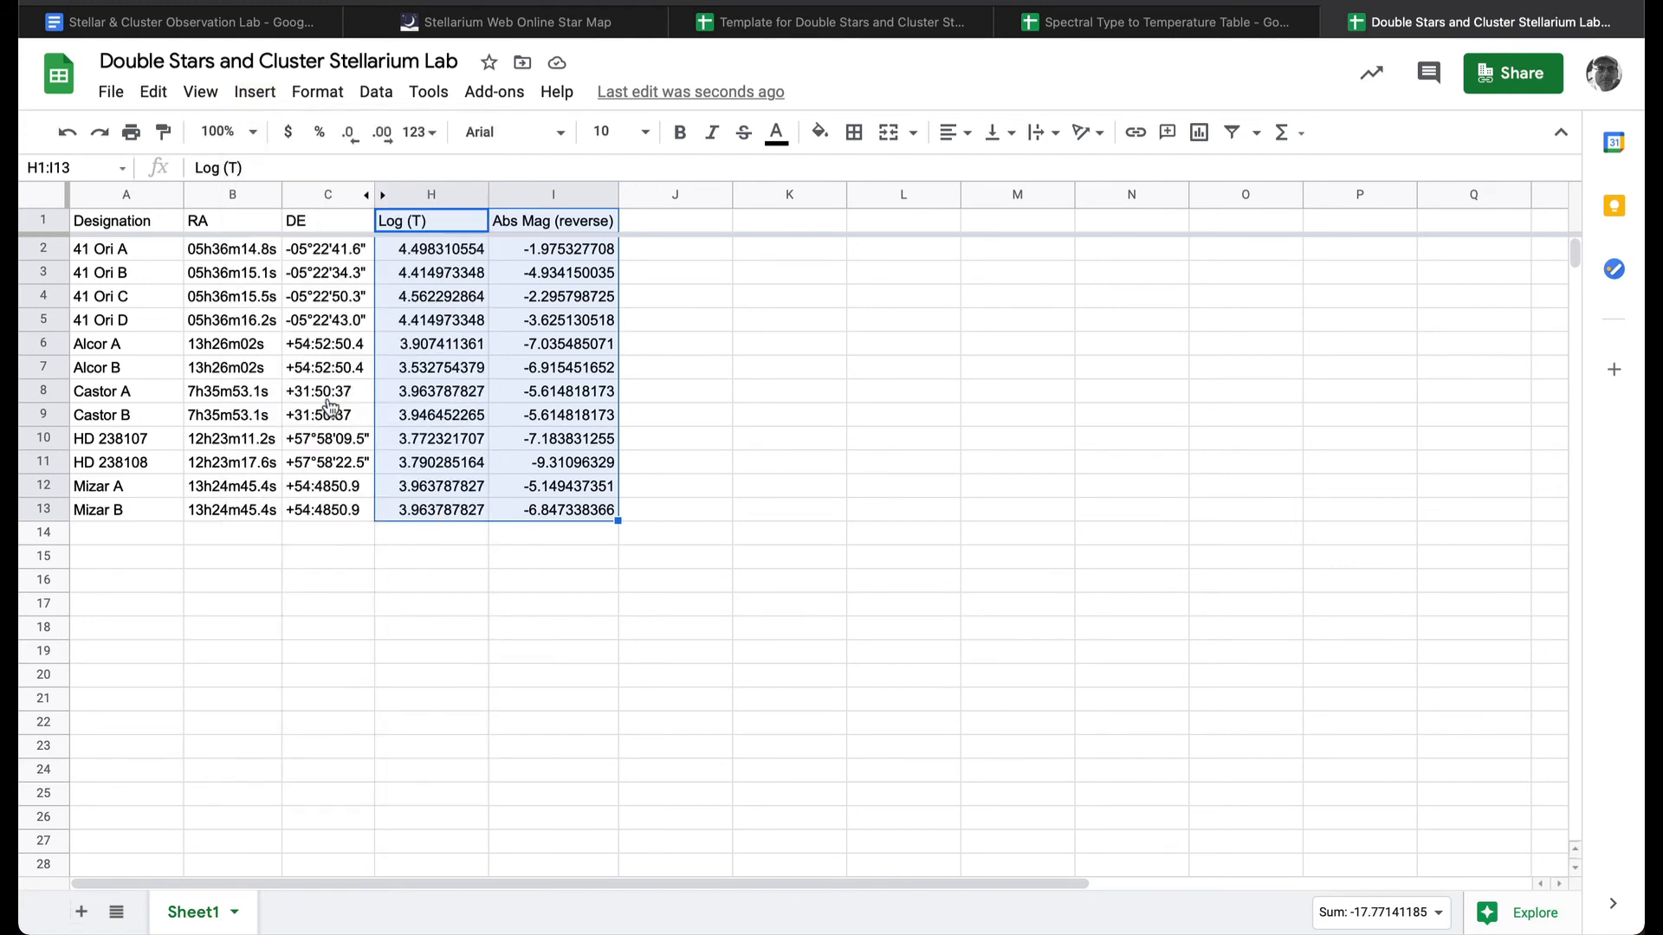
click(1306, 294)
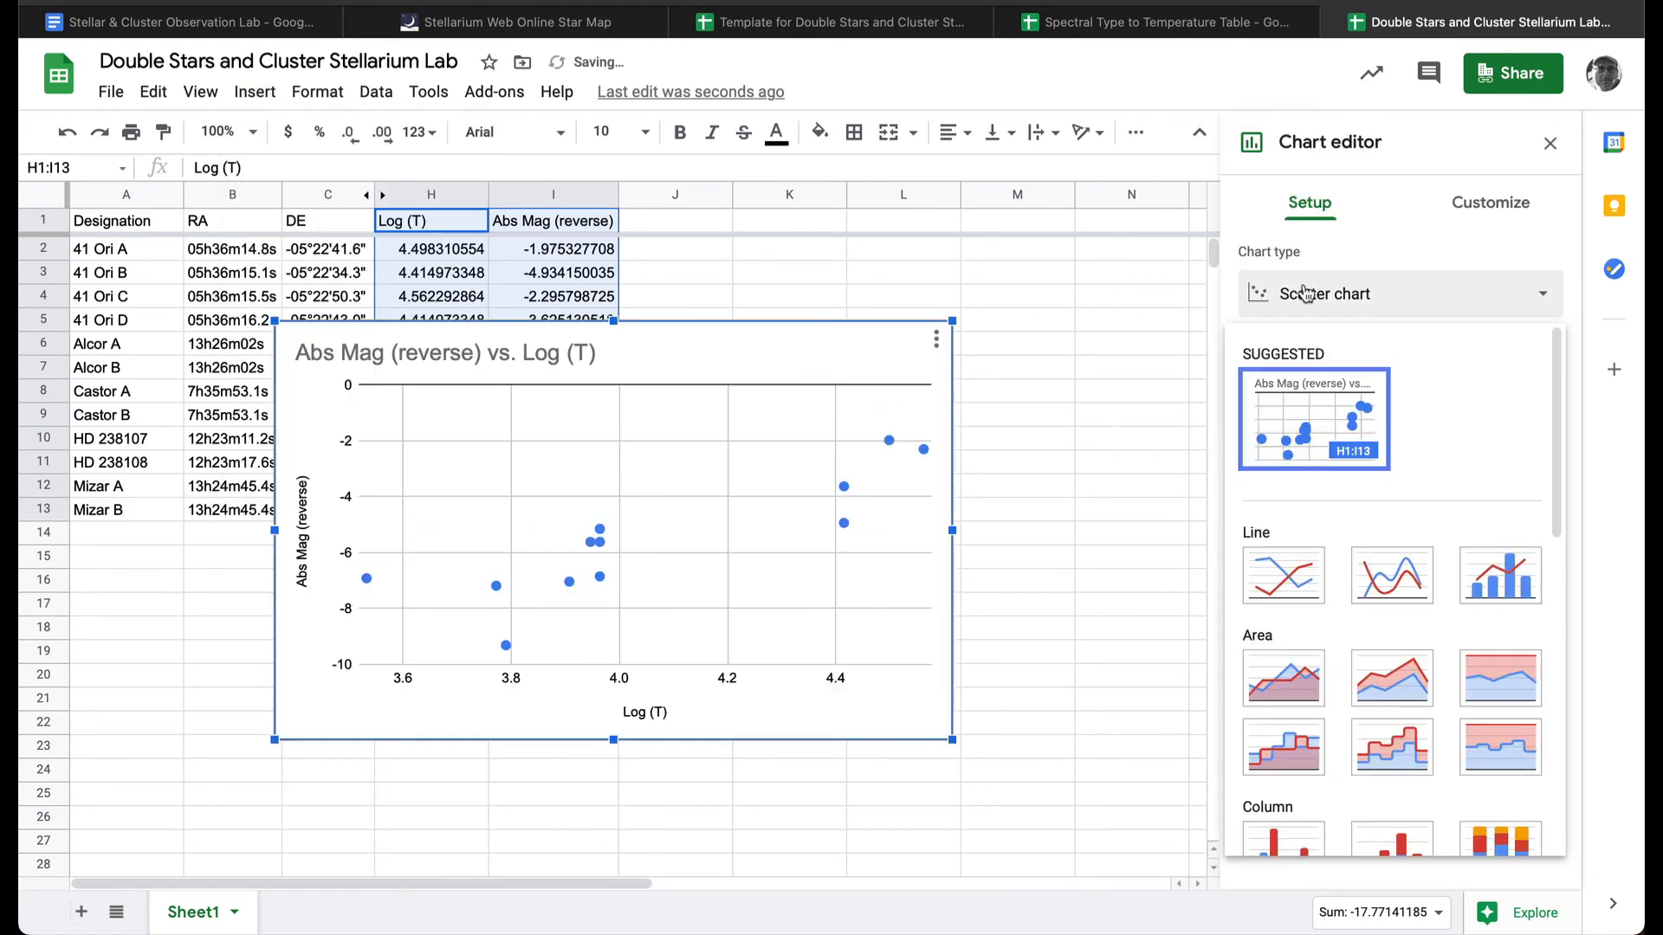
click(1333, 436)
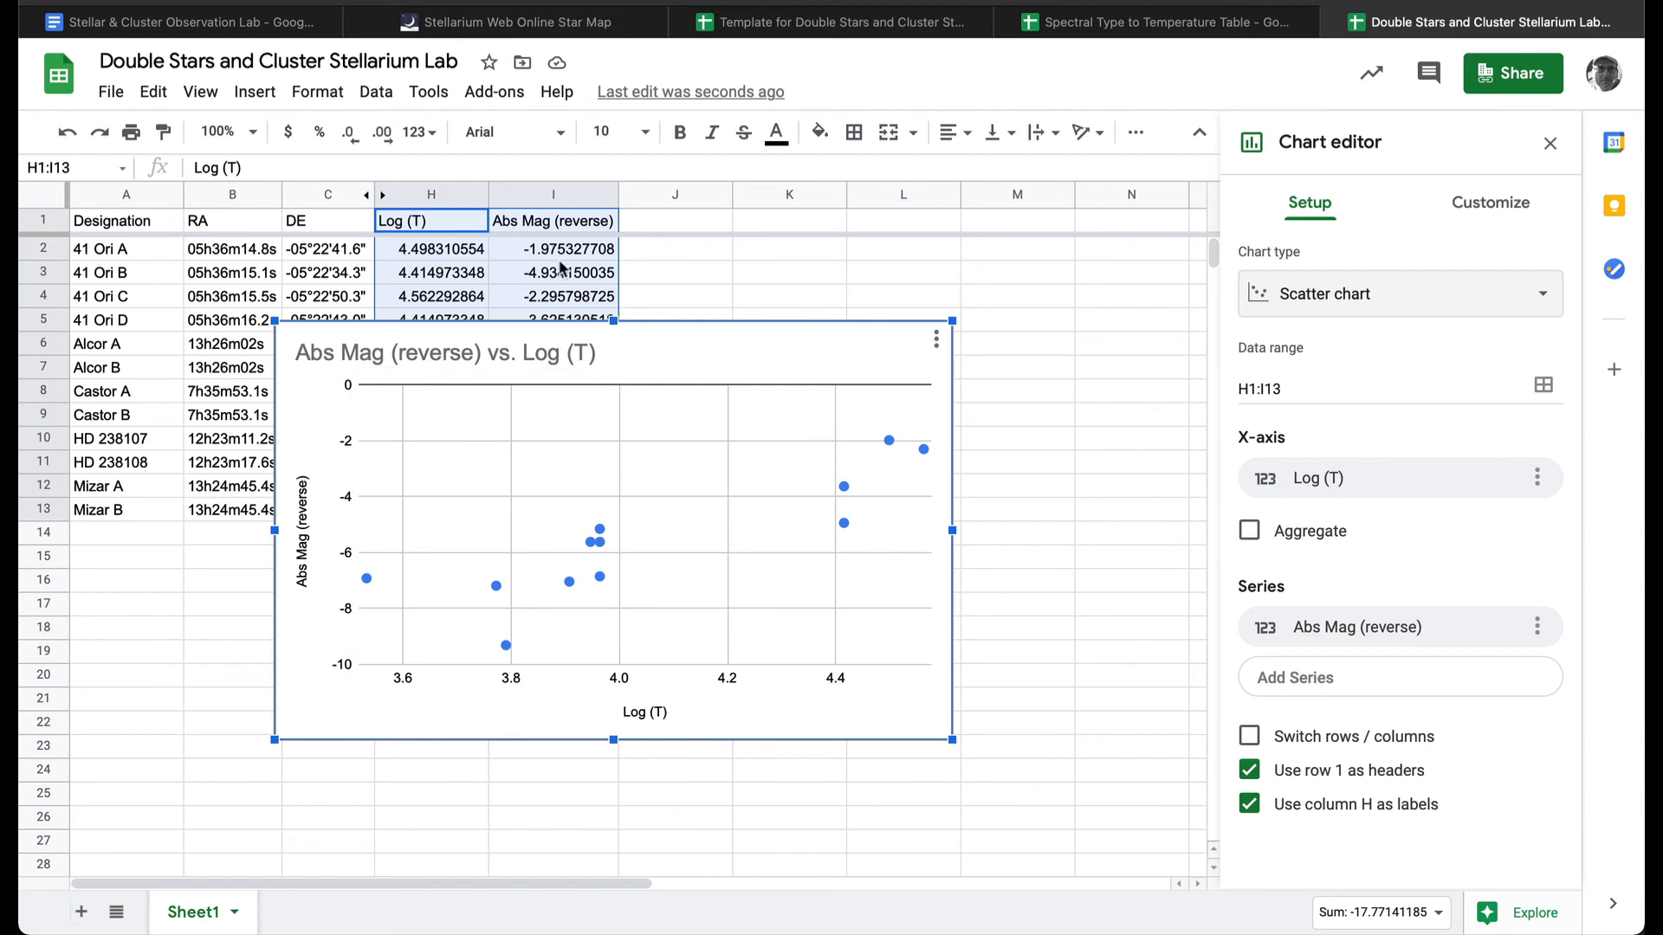
Move the chart slightly up over the data and reverse the order of its horizontal Log (T) axis.
drag(639, 344, 681, 286)
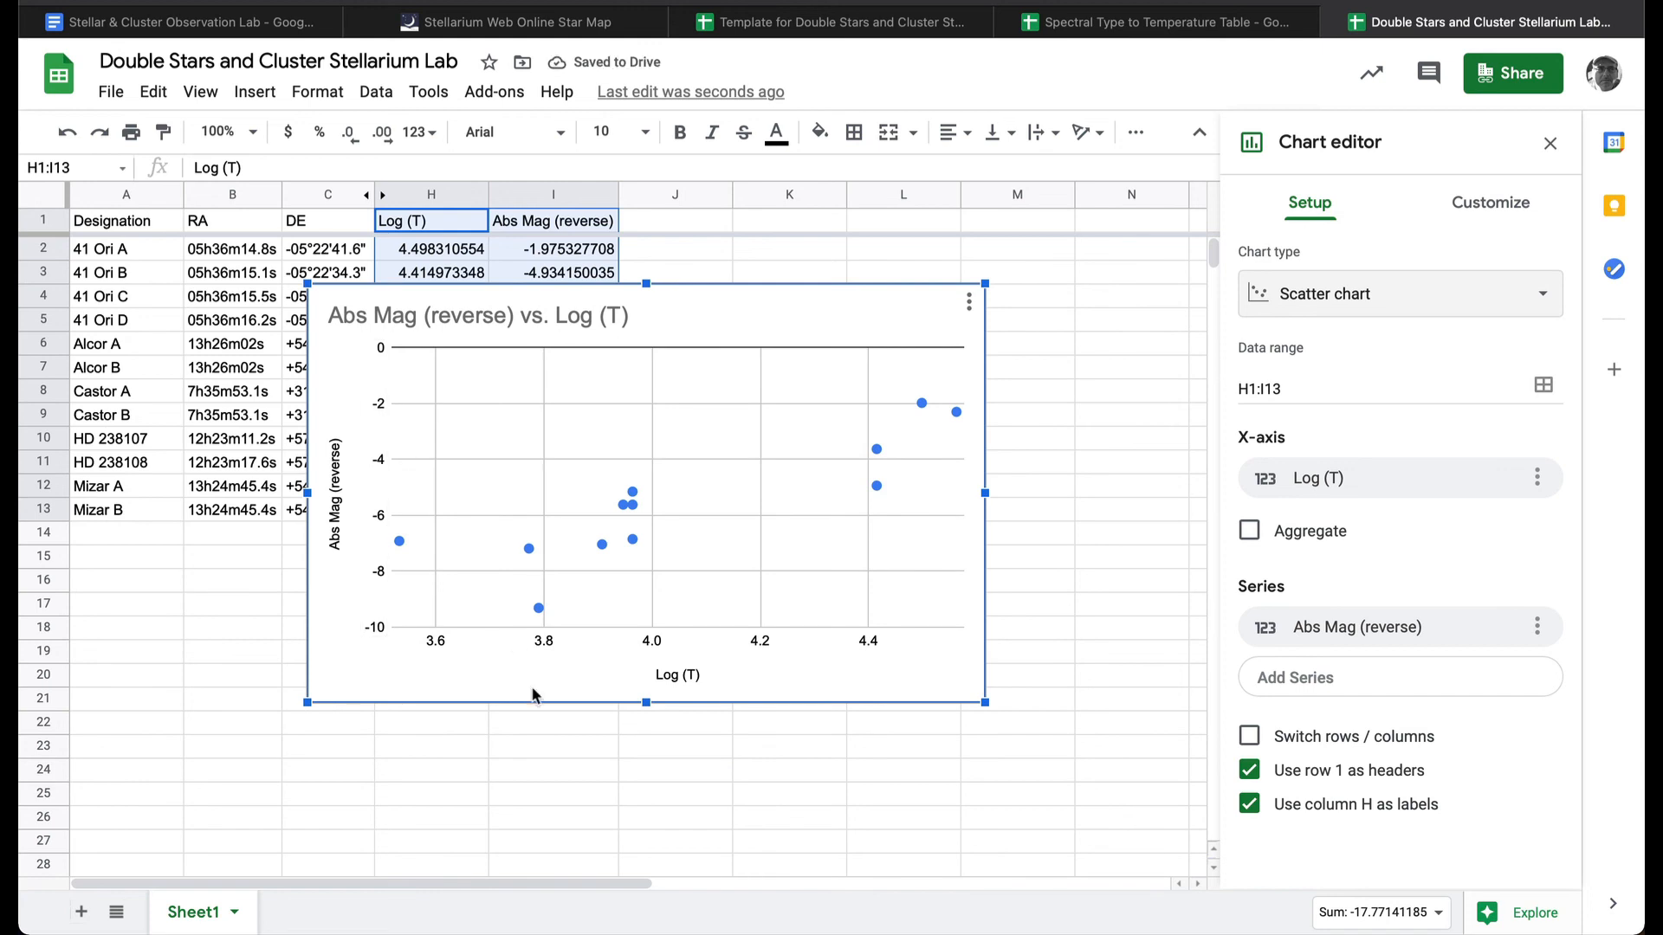
click(578, 639)
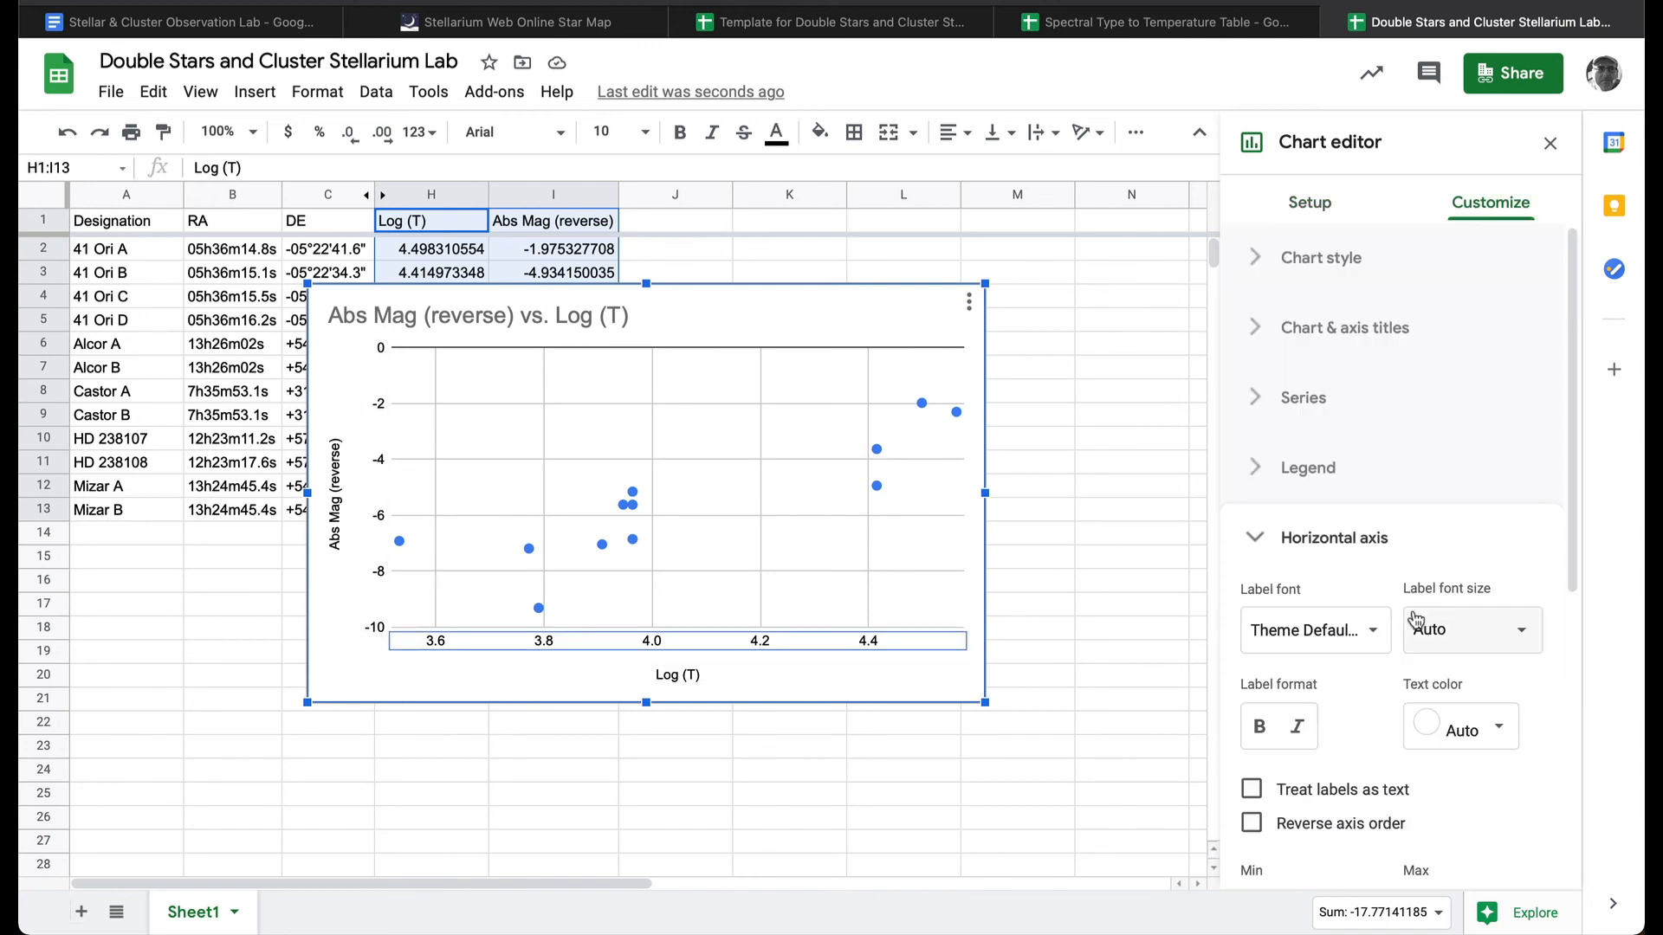
click(1309, 825)
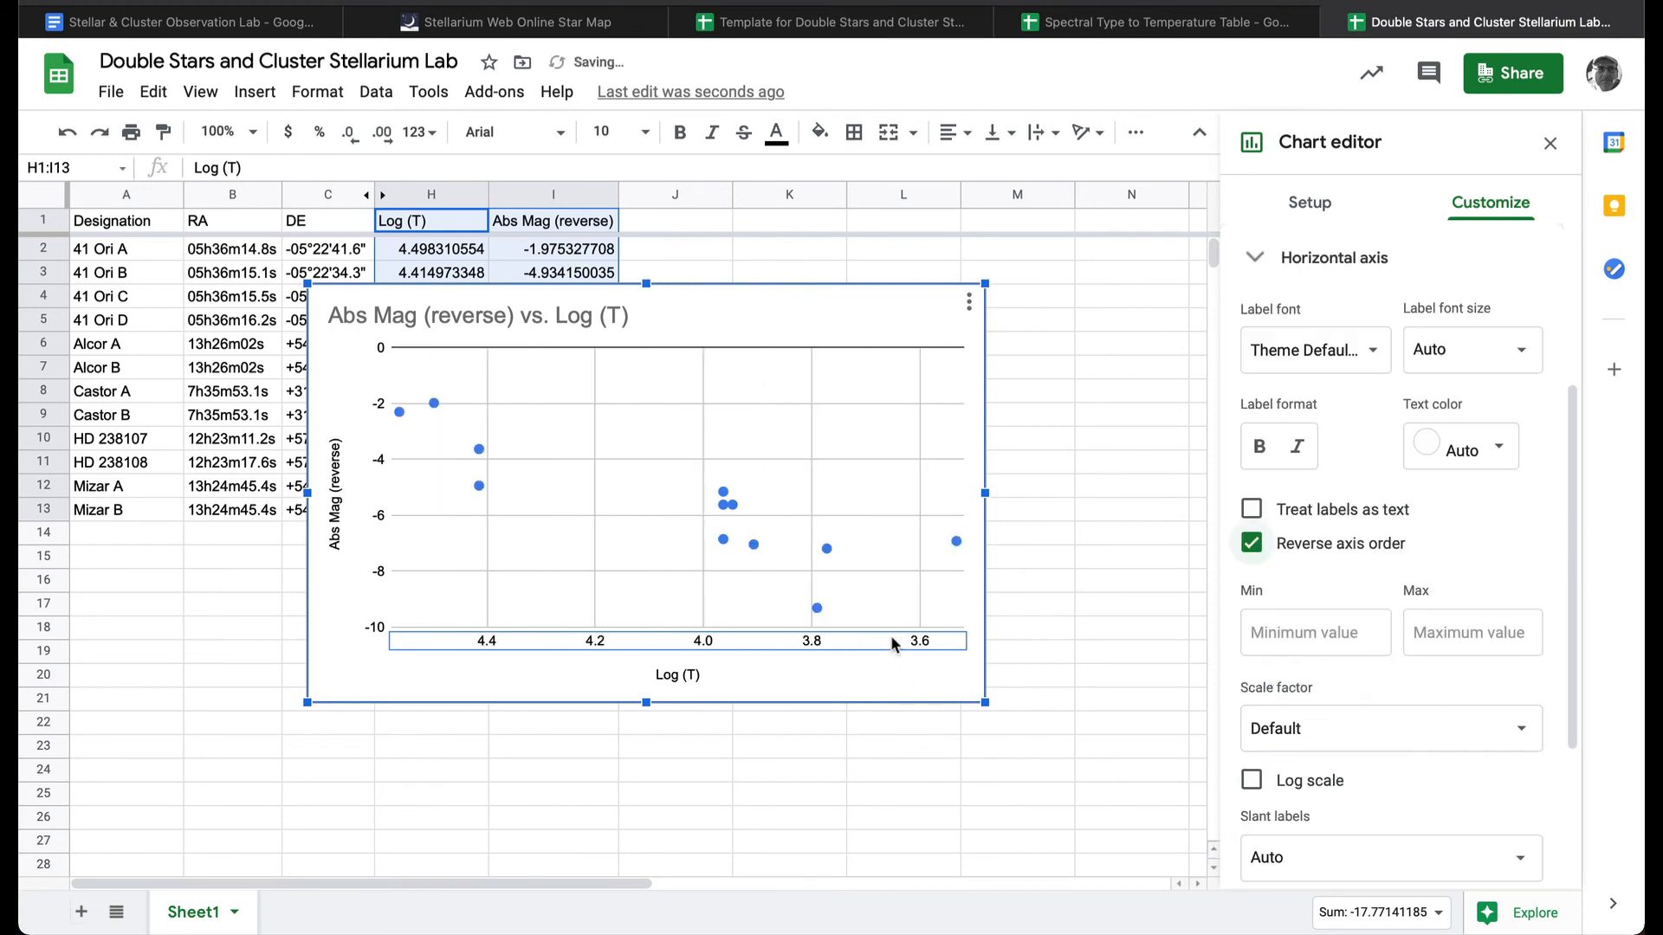
scroll(1308, 736, down, 2)
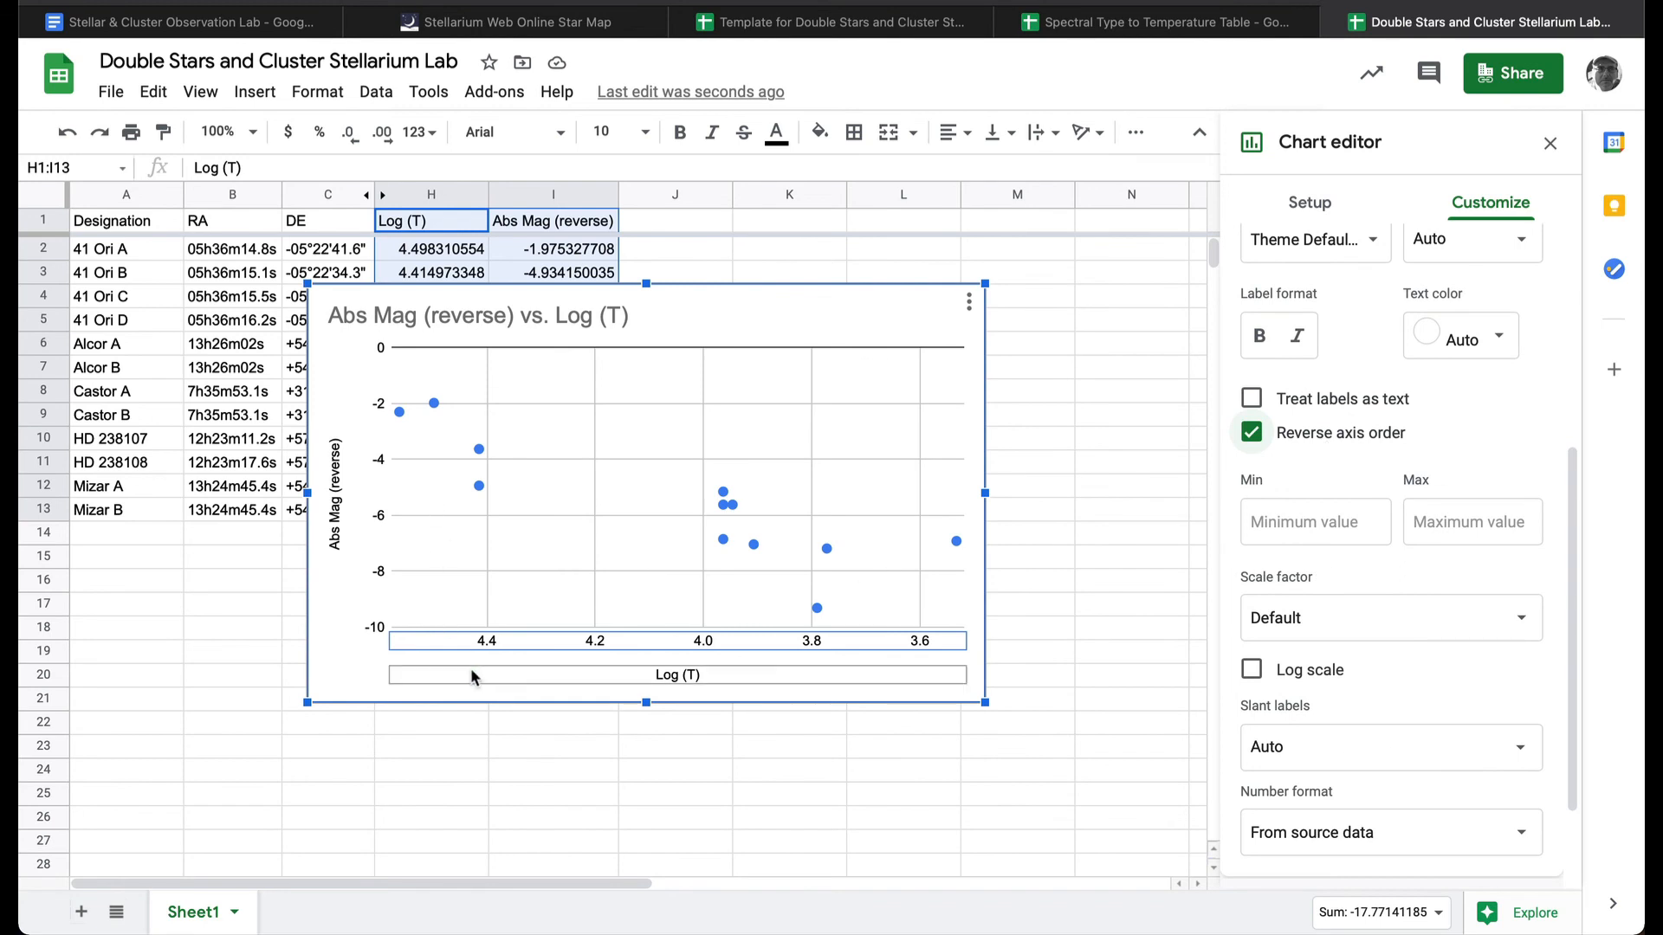
Replace the chart title with H-R Diagram.
click(470, 669)
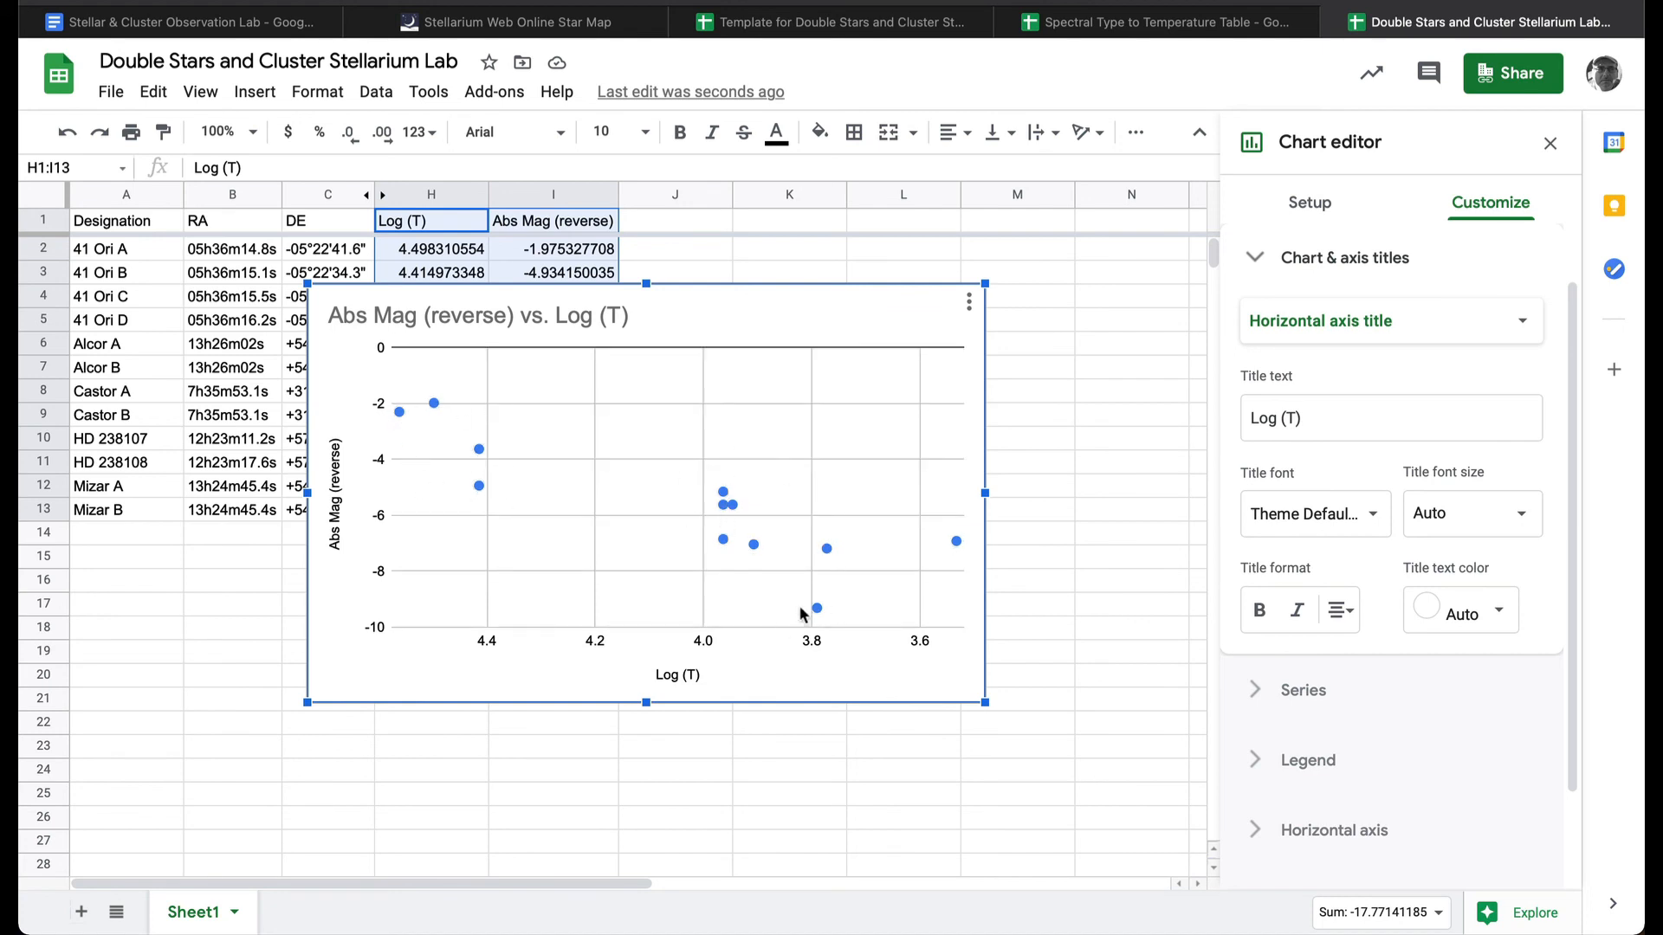
click(962, 545)
click(532, 317)
click(531, 317)
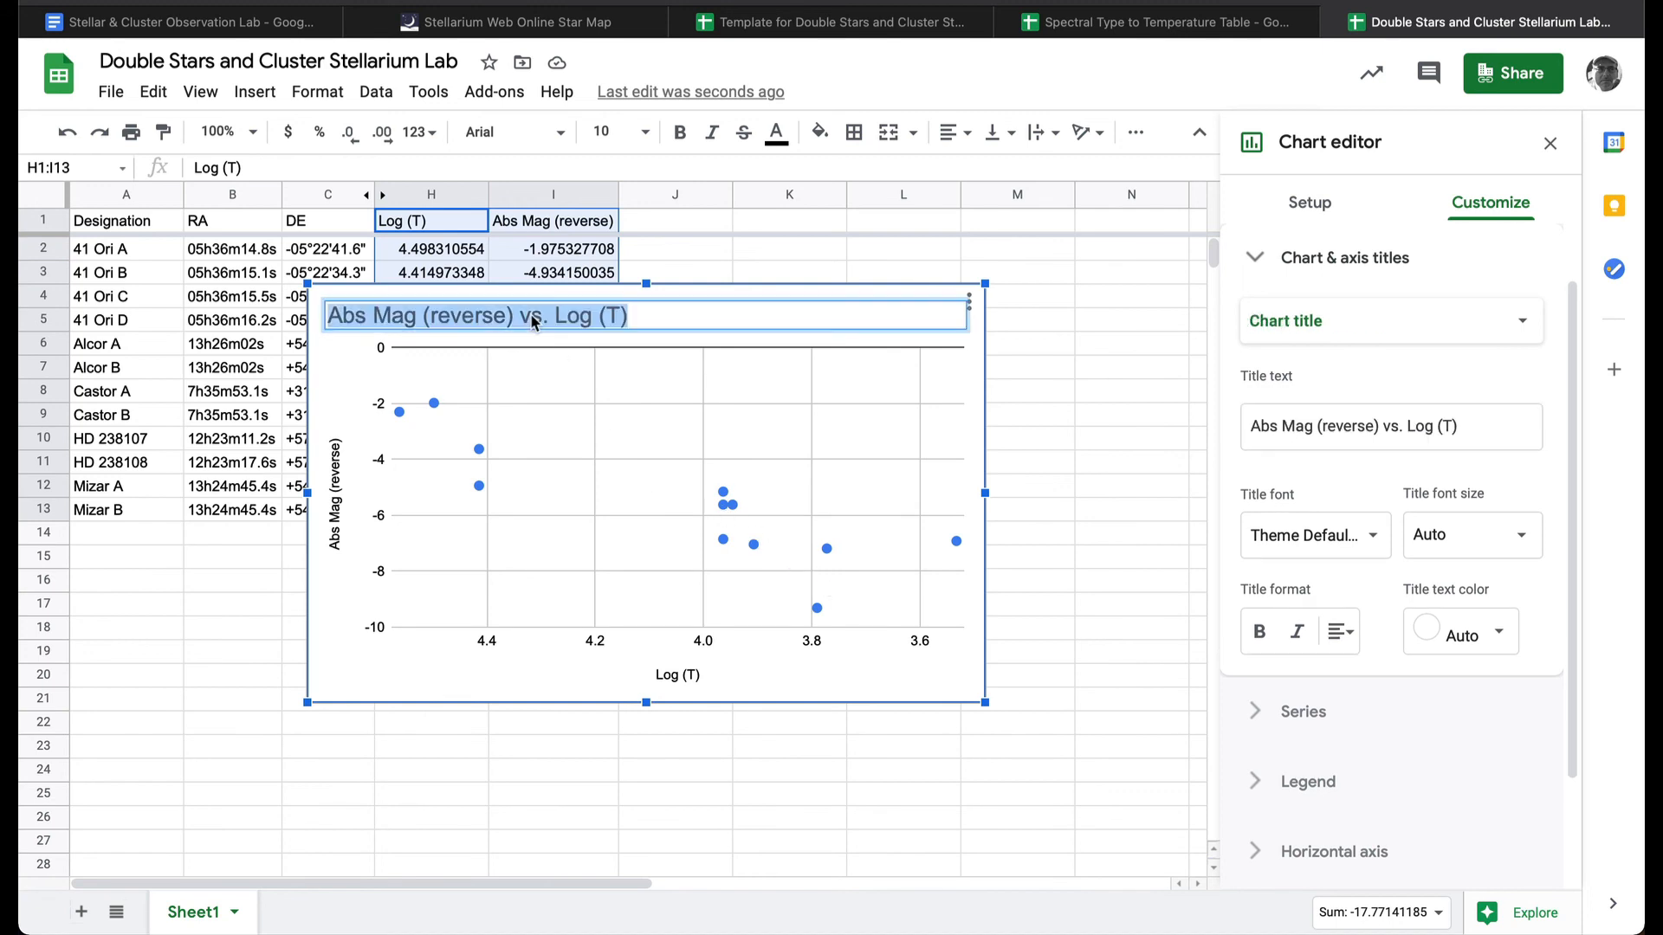
text(H0R)
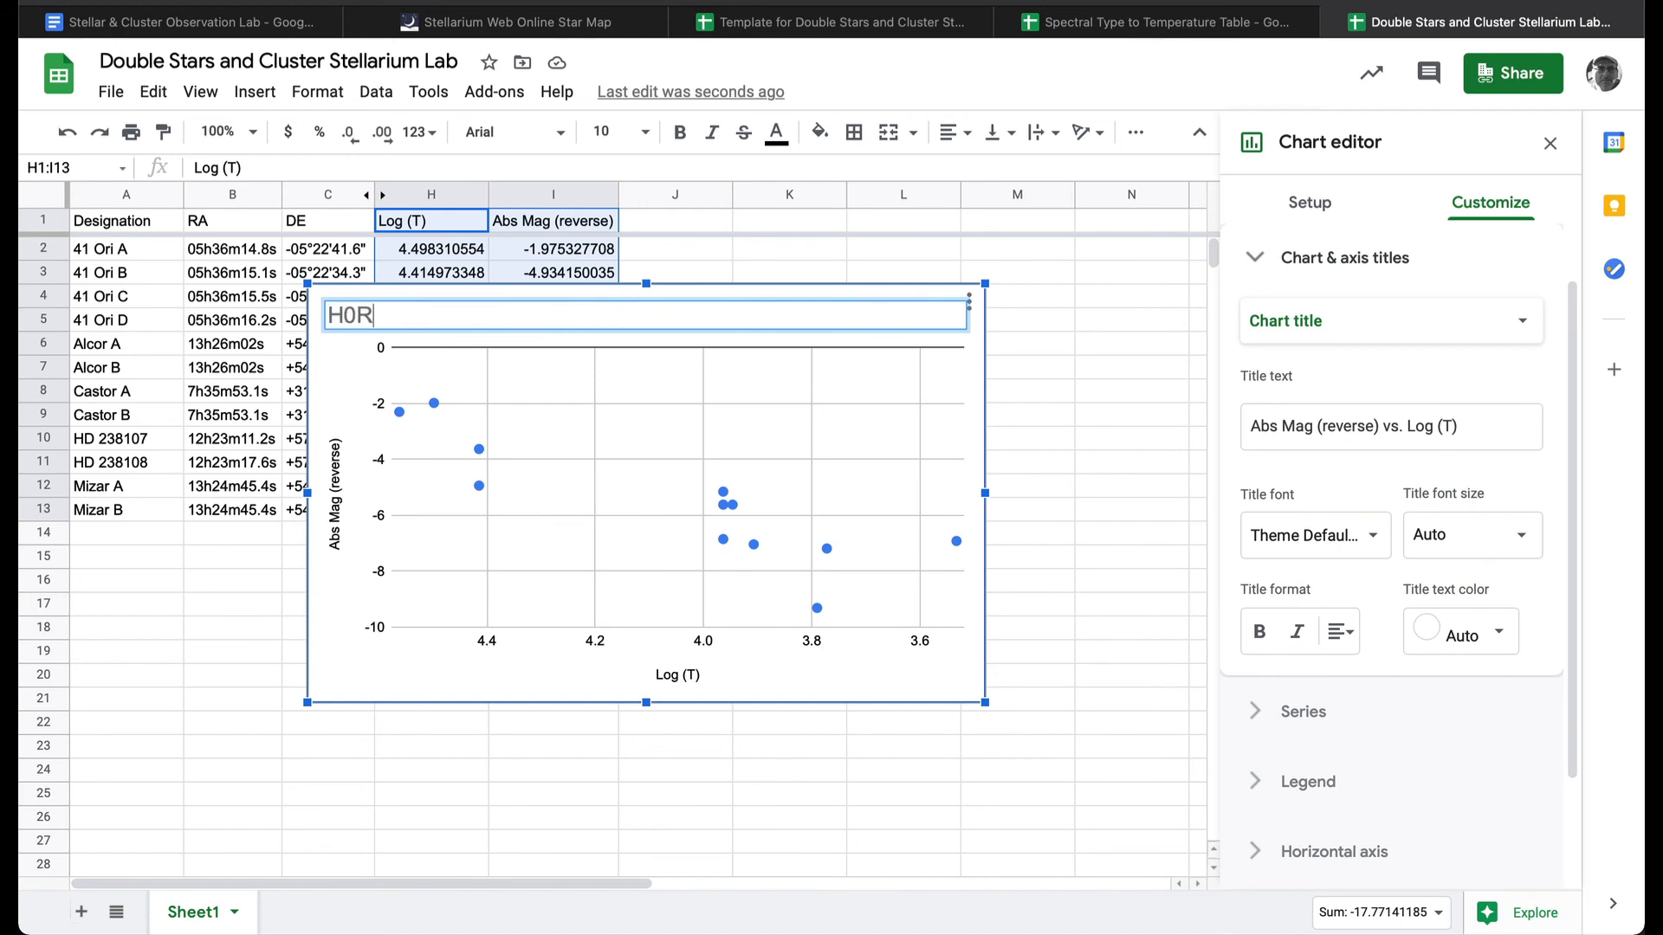
text( Diagram)
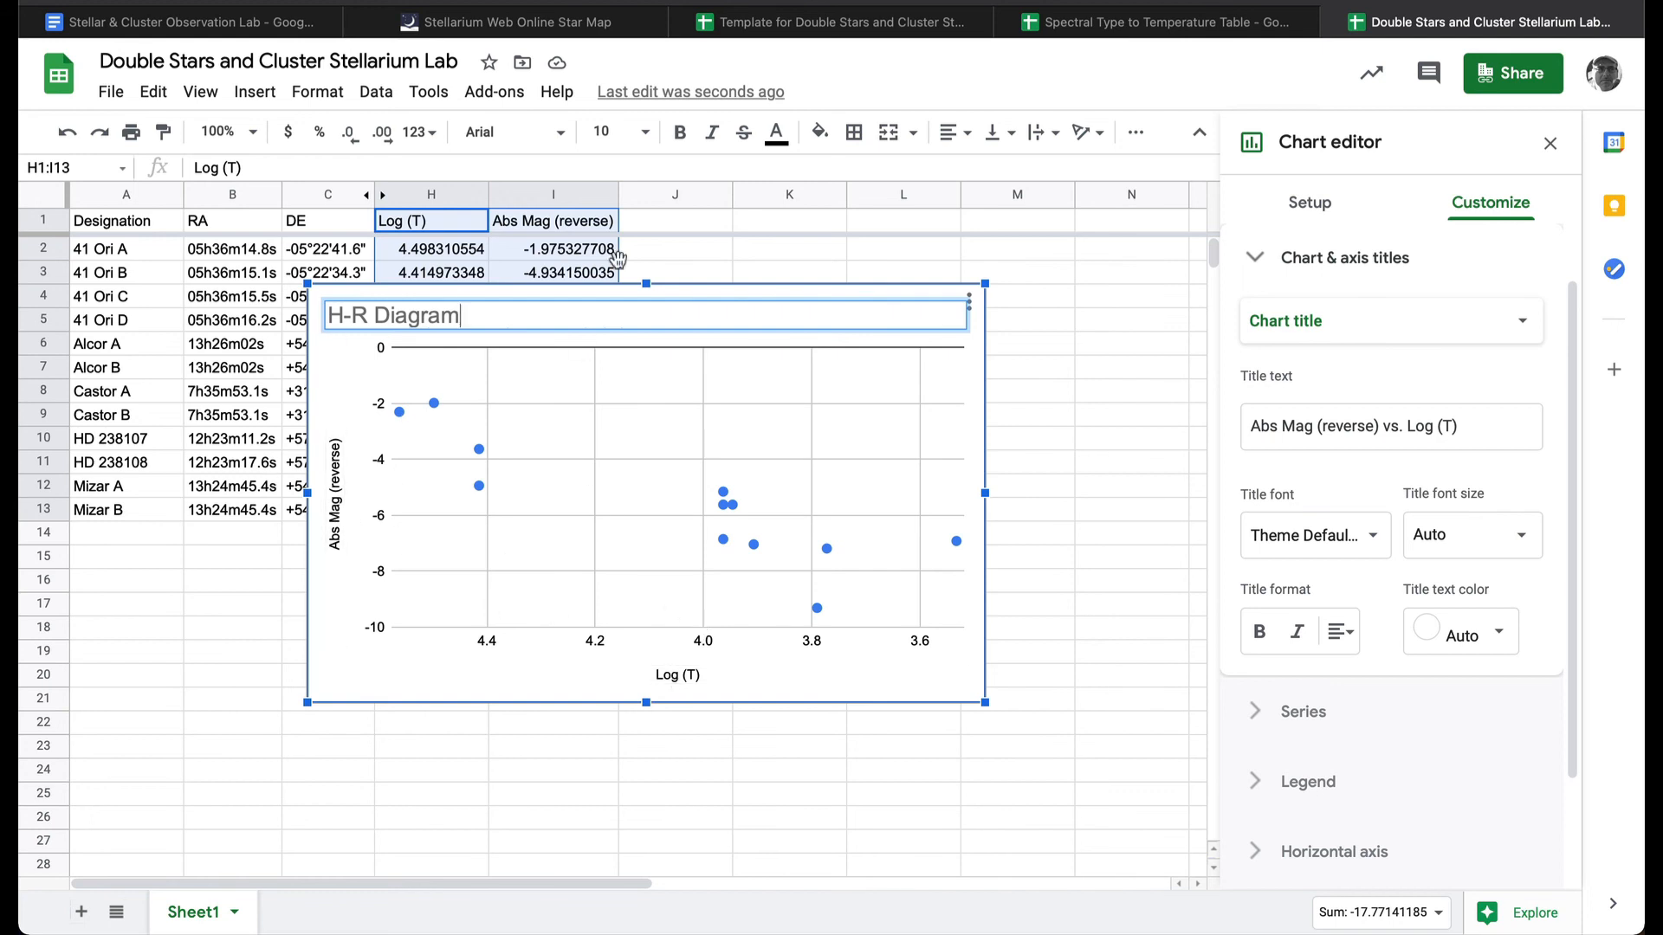
Add labels to the Abs Mag (reverse) series, using the star designations in A2:A13 as the label range.
click(1304, 203)
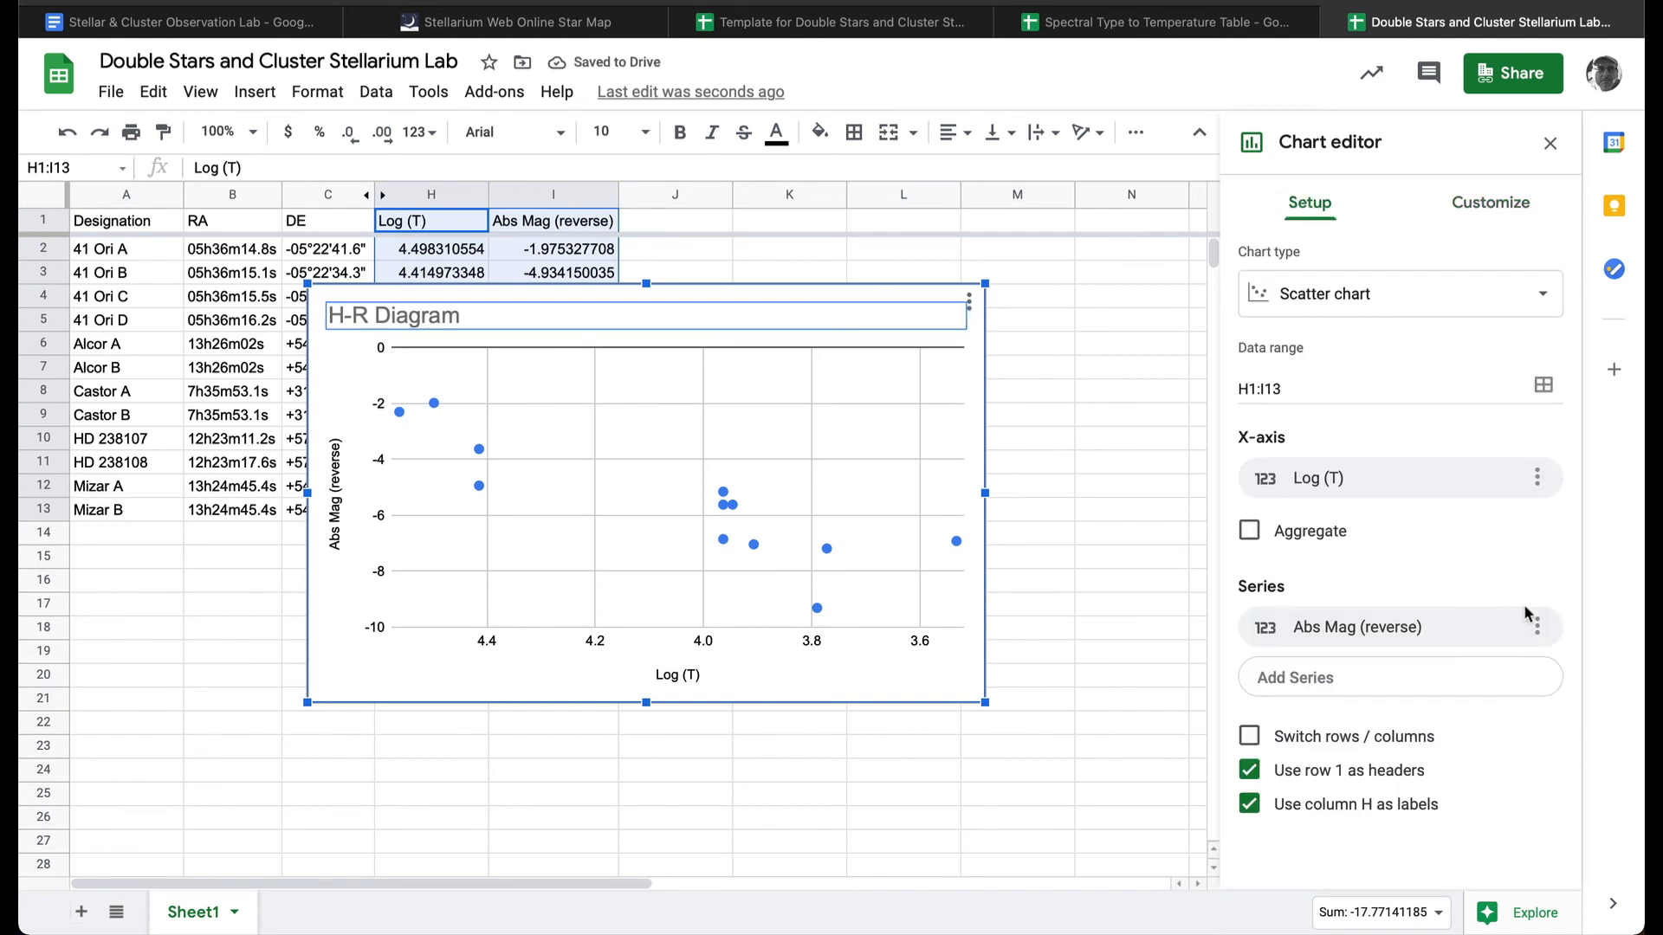
click(1537, 627)
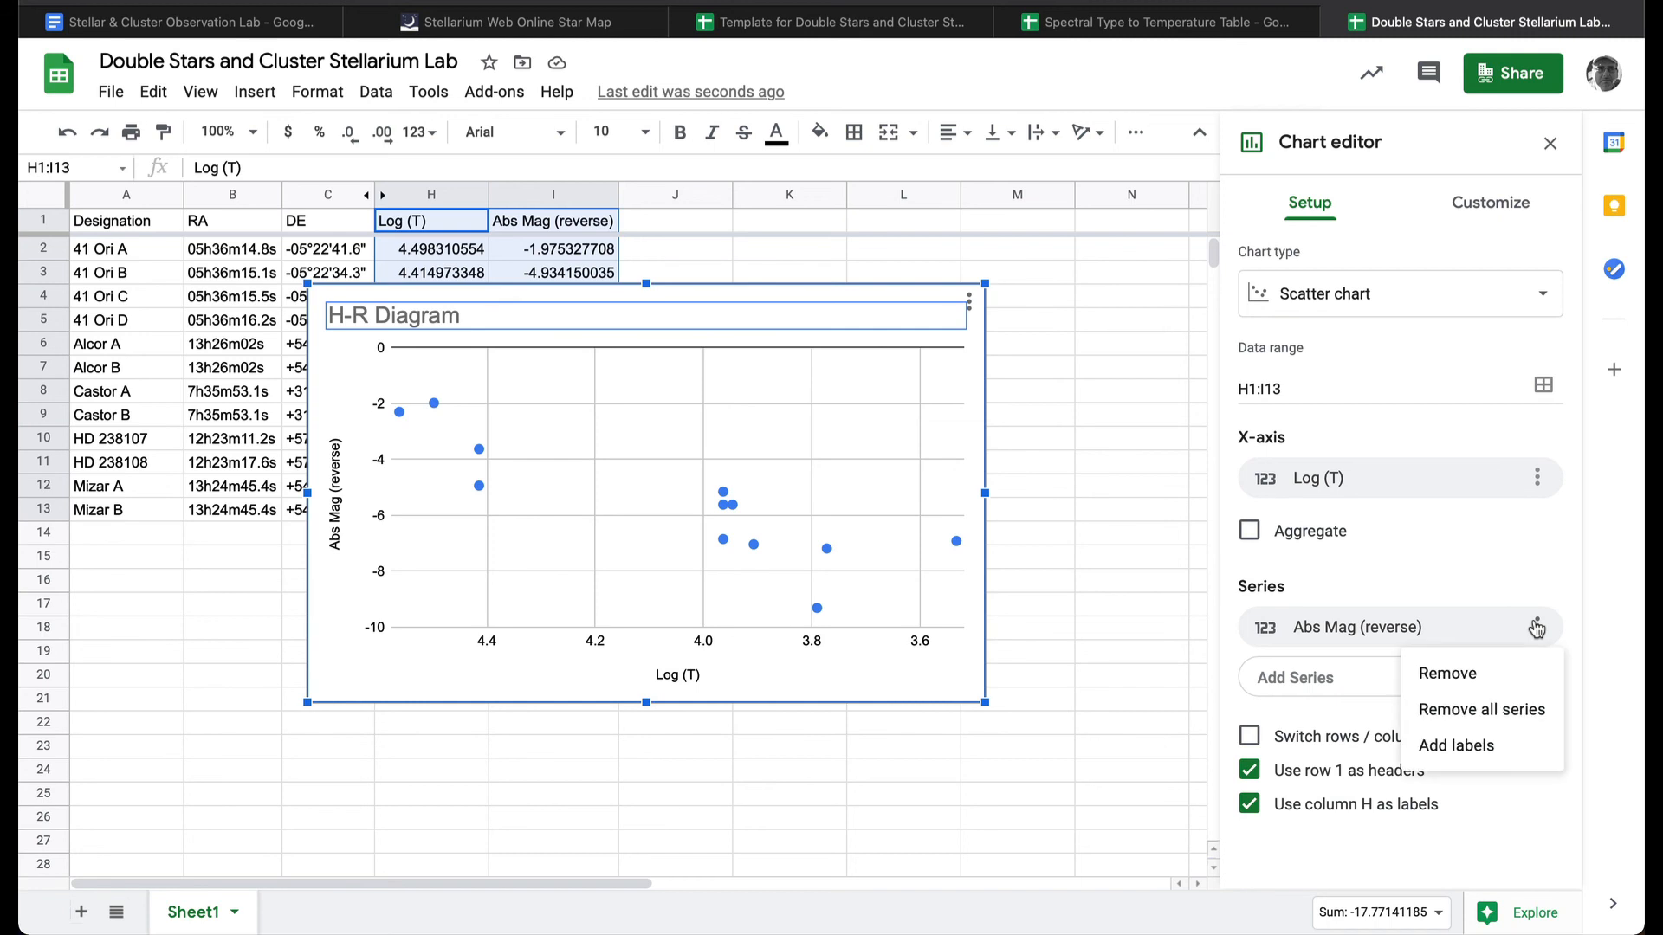
click(1462, 747)
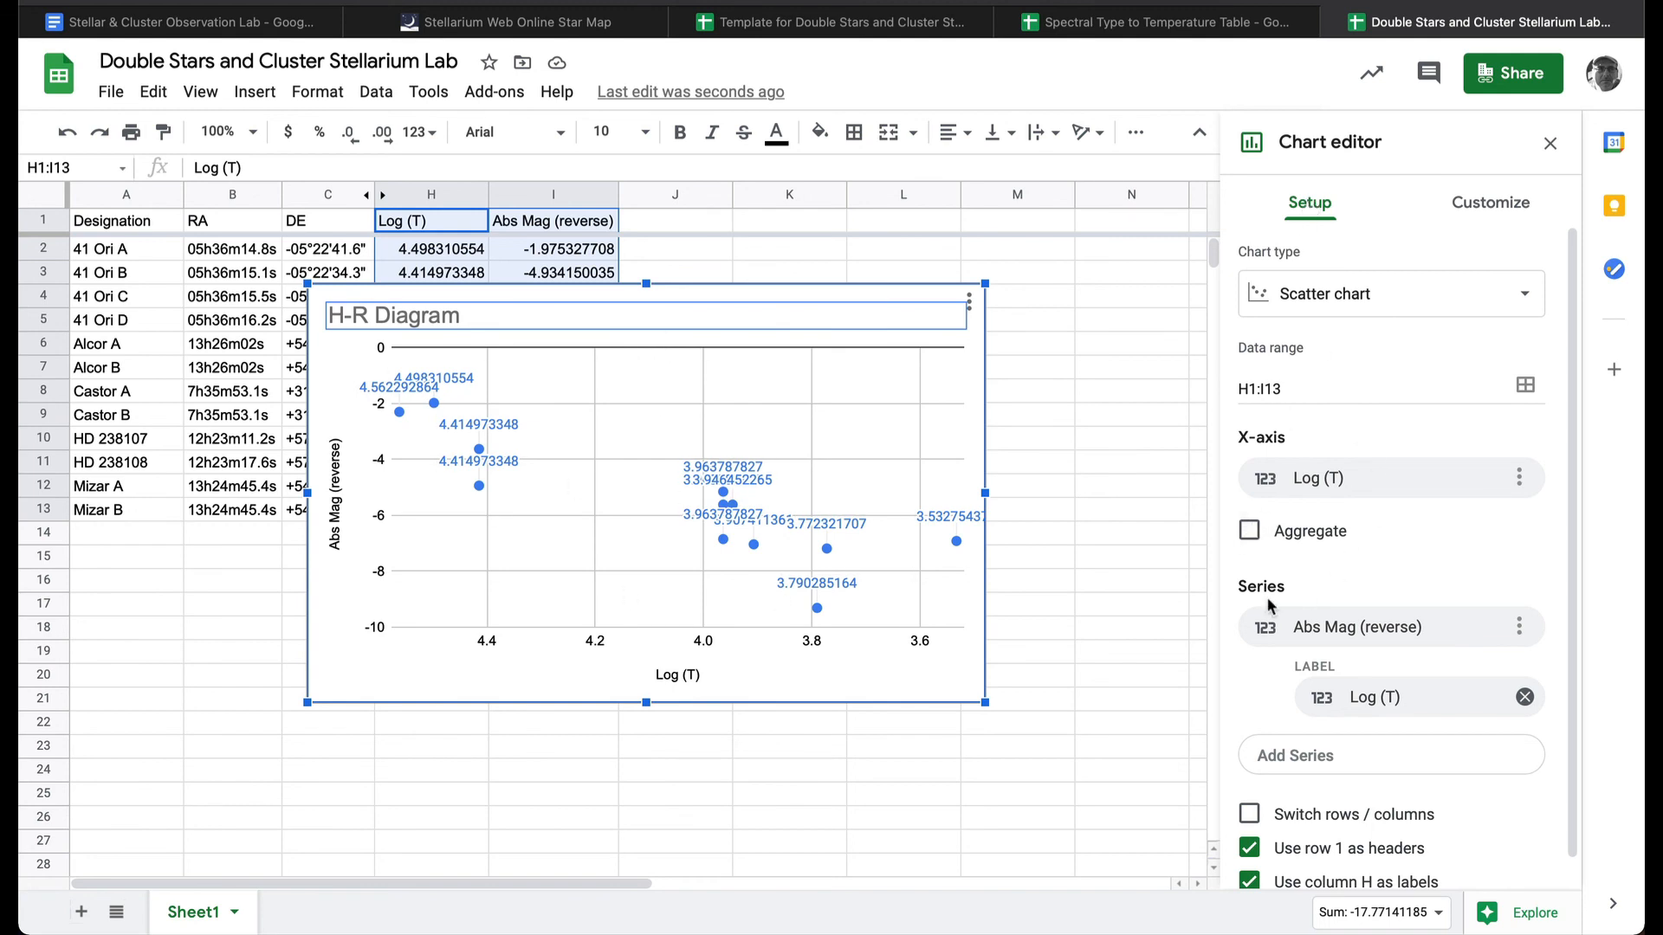
click(1388, 699)
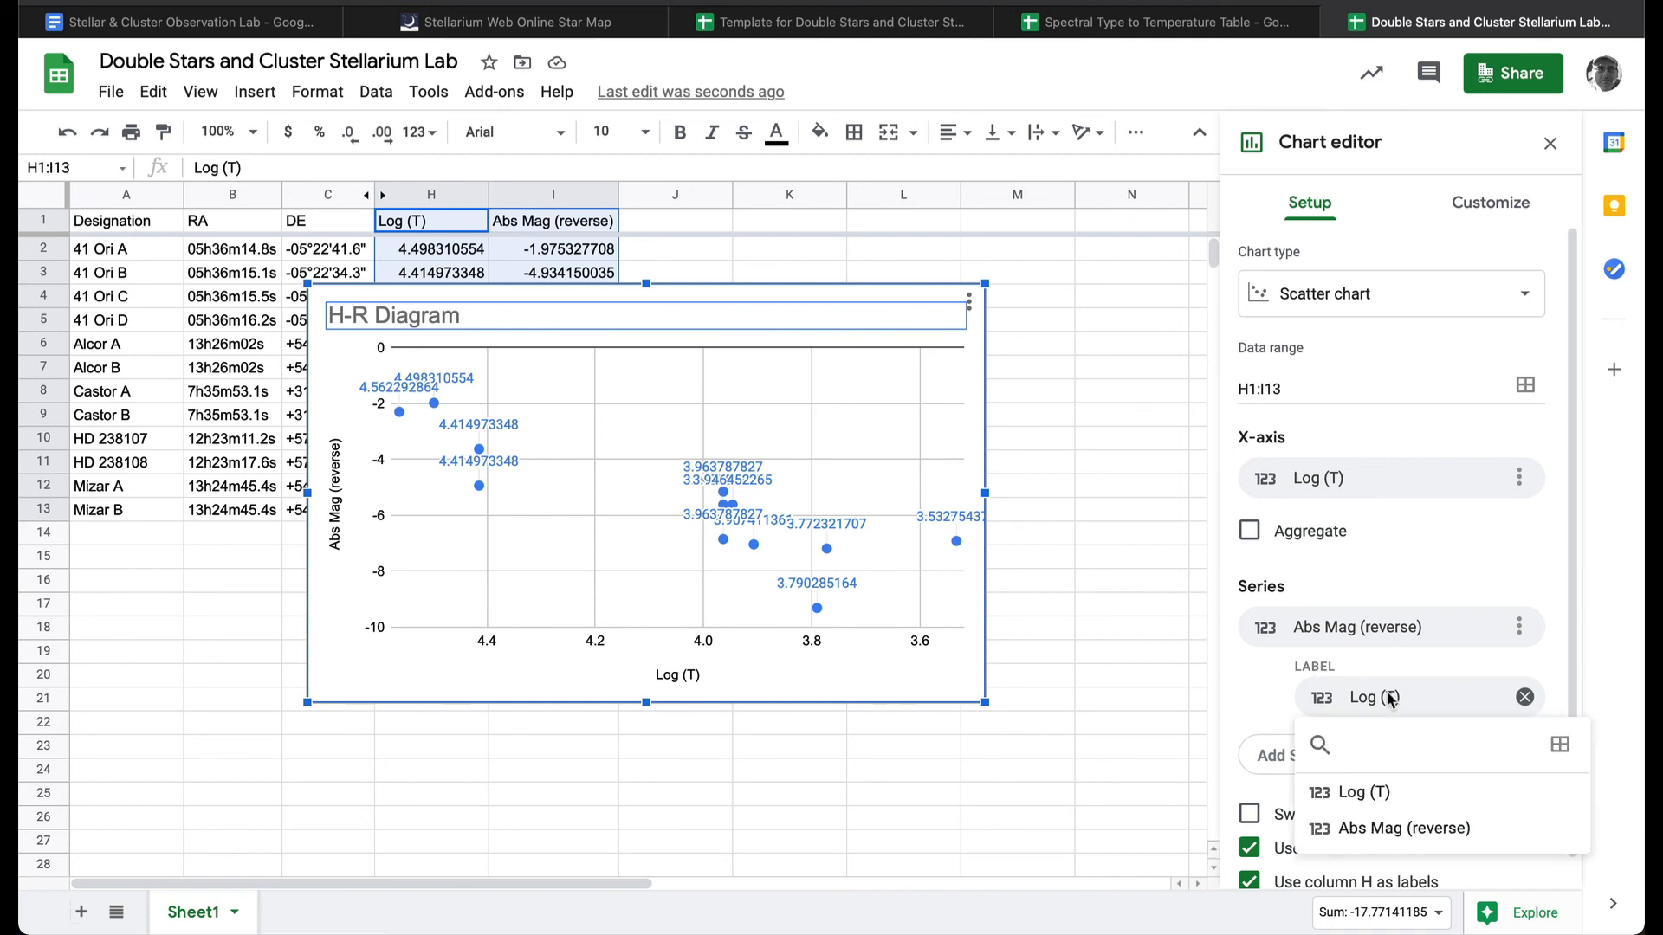
click(1561, 746)
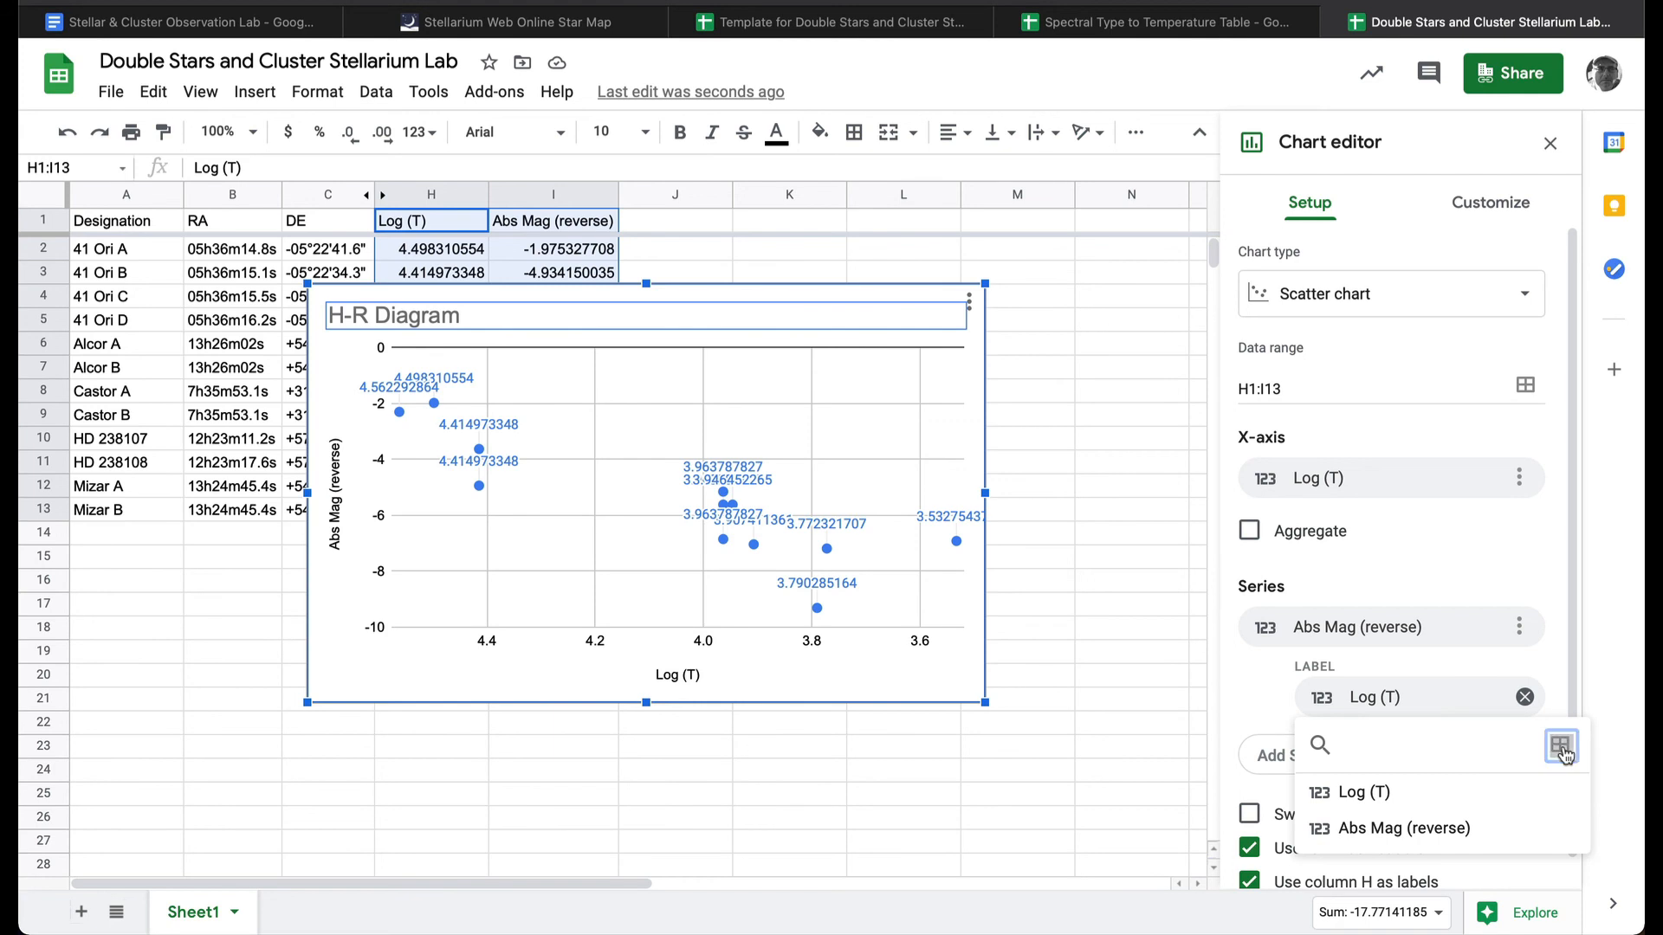
click(108, 250)
drag(108, 251, 100, 513)
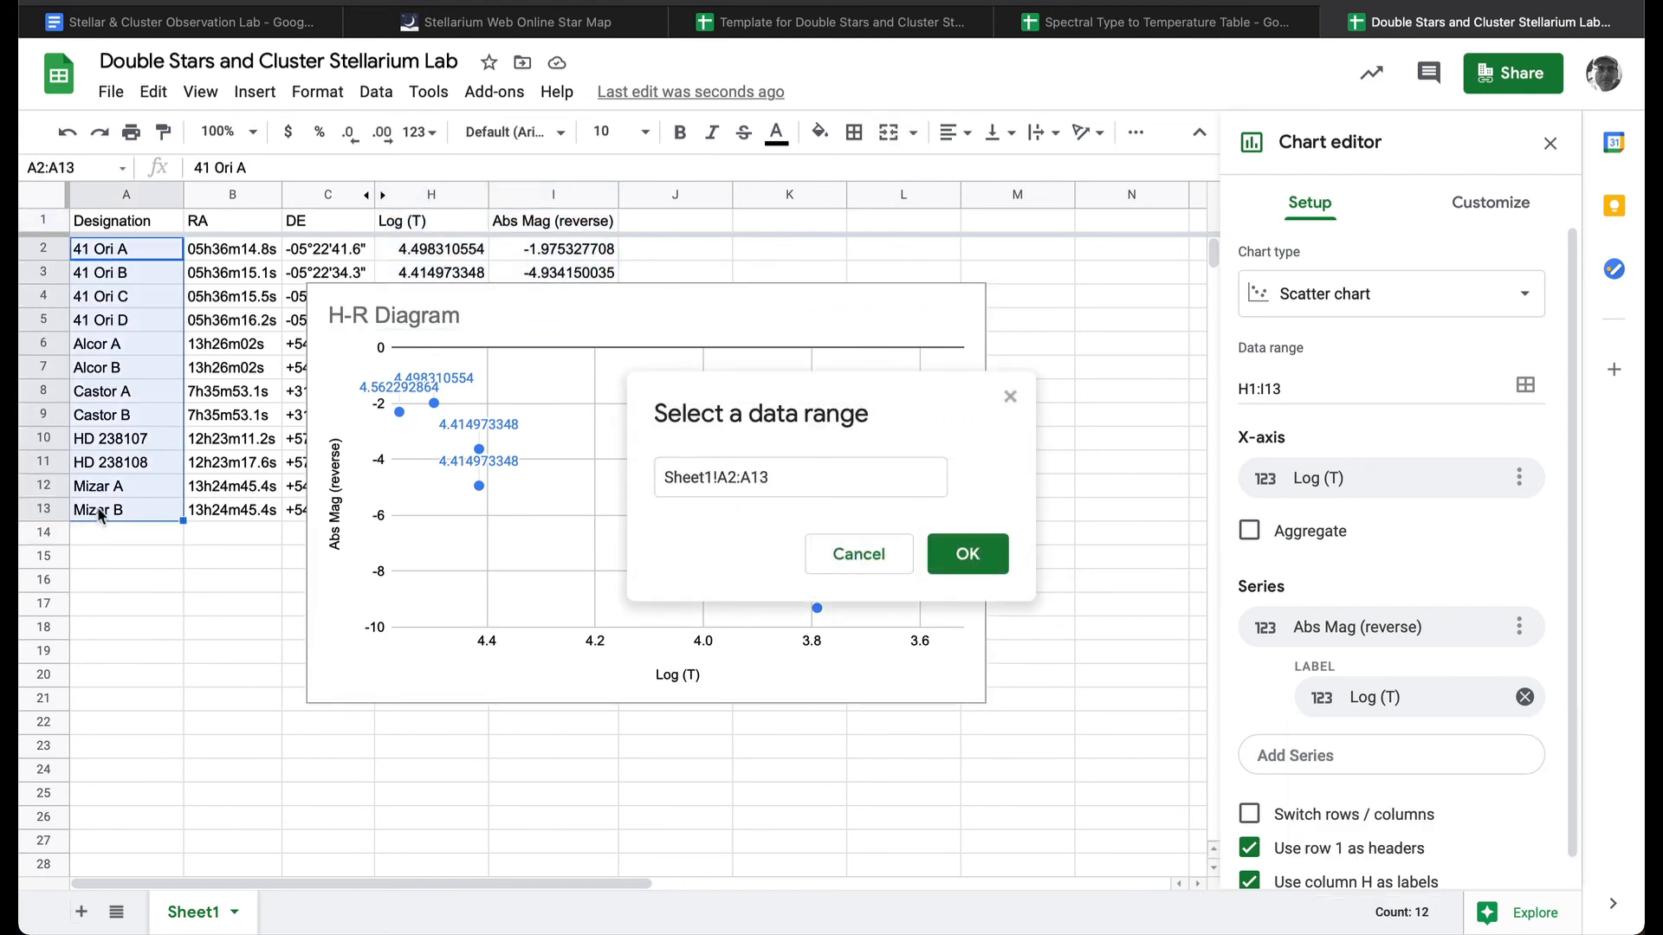
click(963, 554)
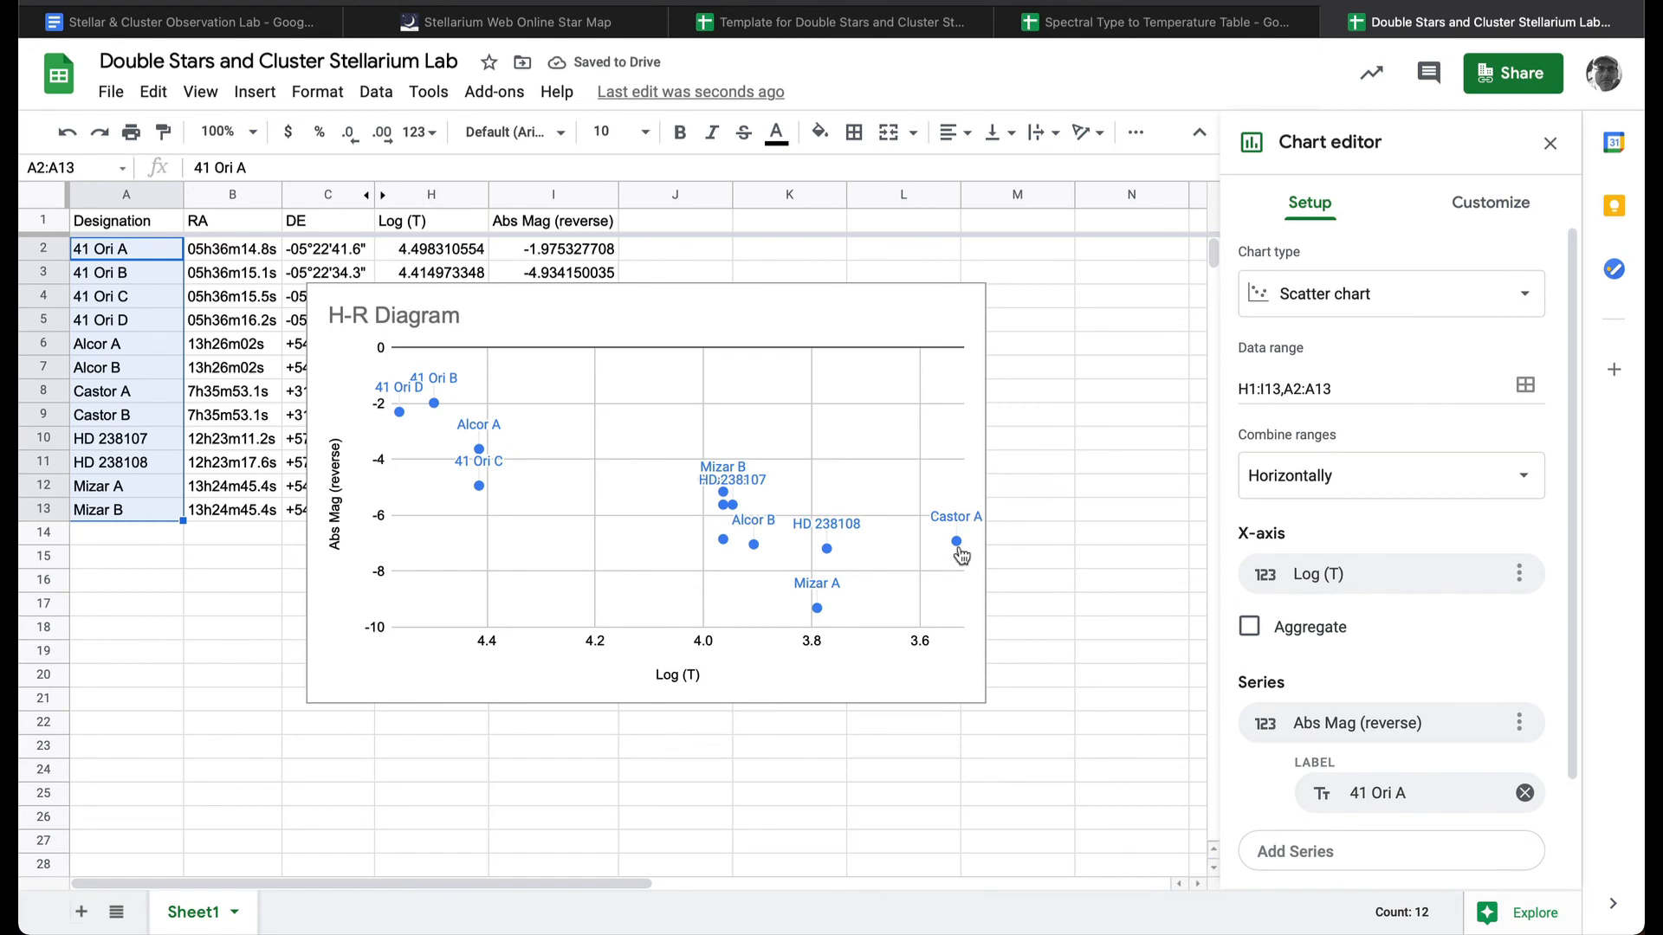
click(1384, 709)
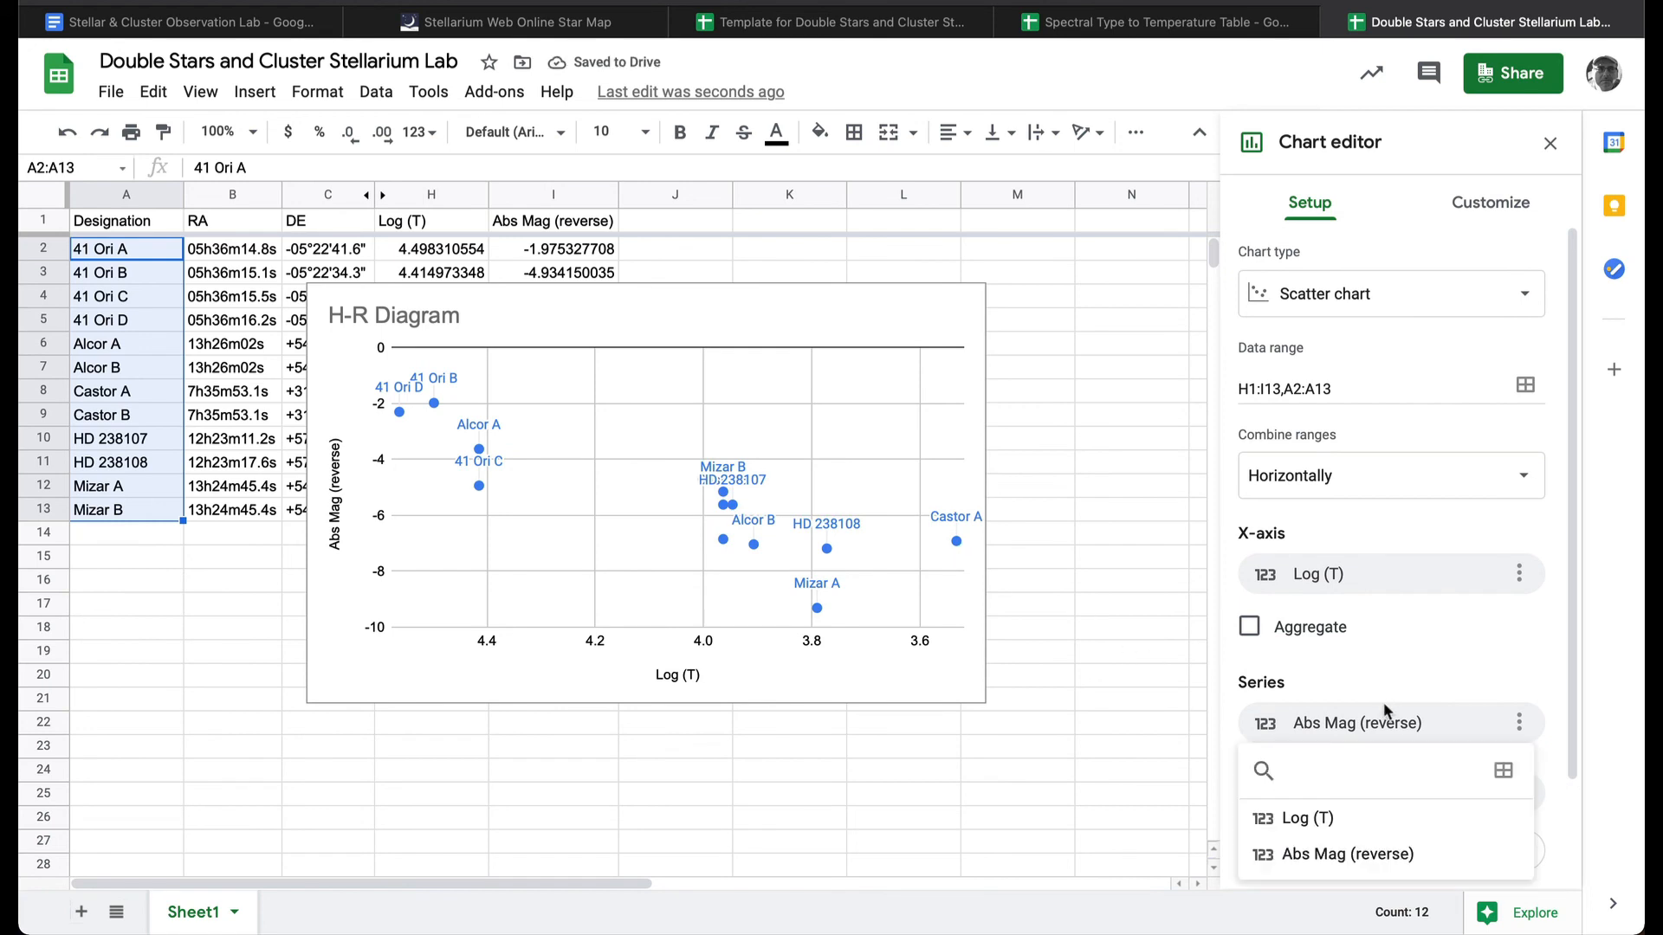
click(1313, 198)
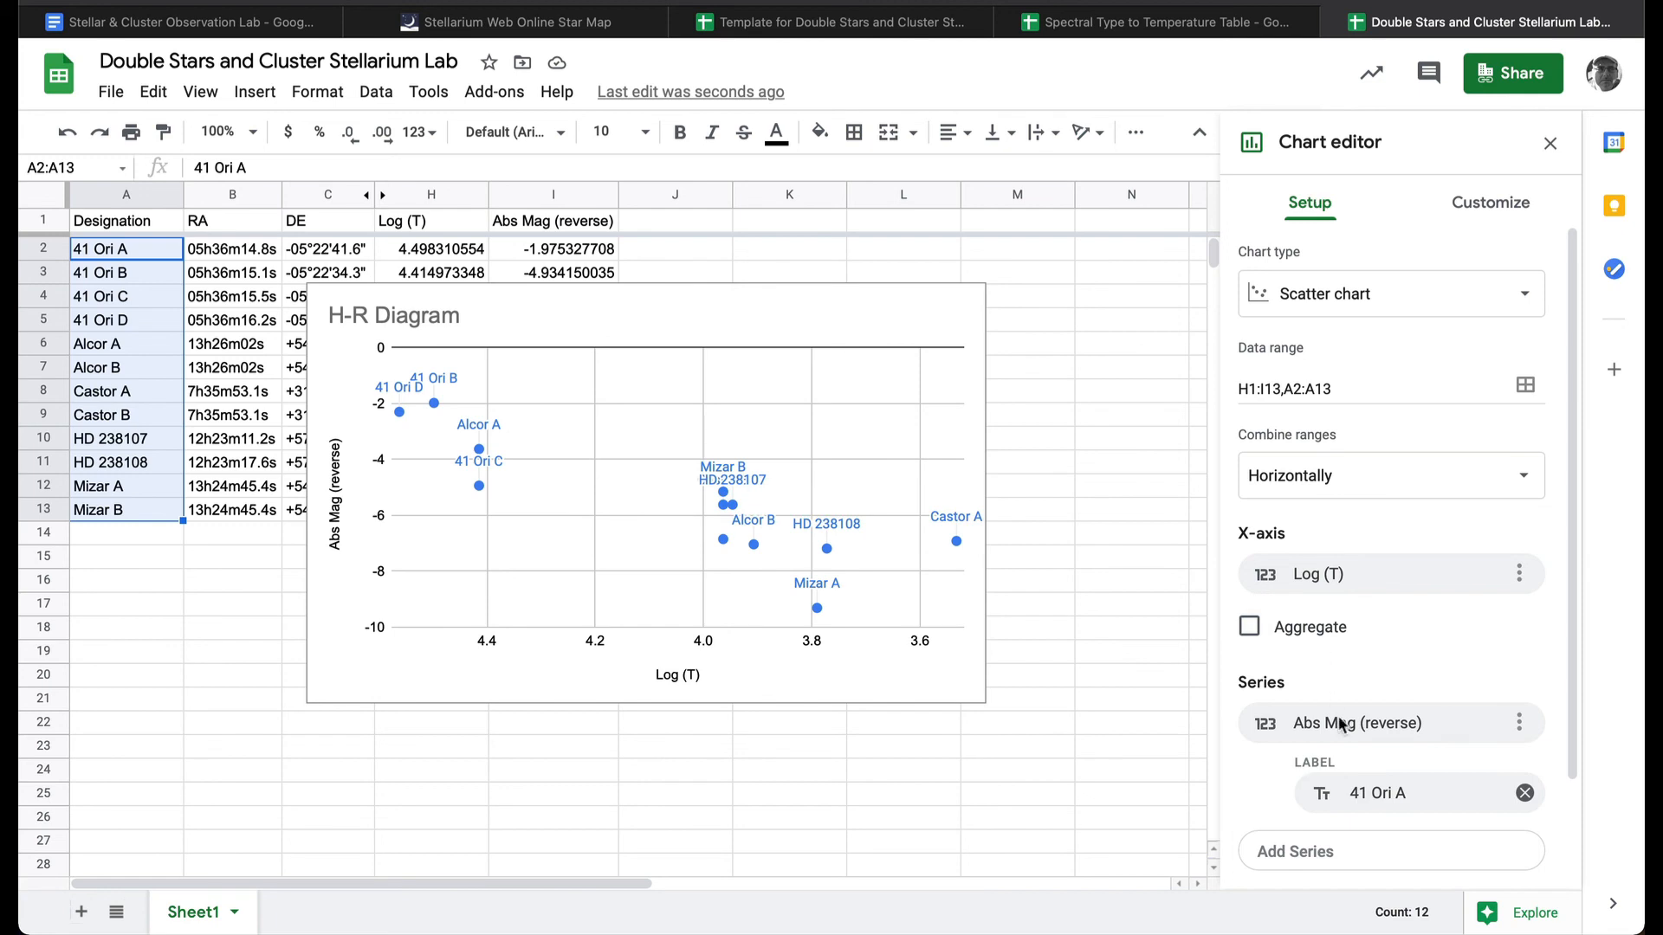
Review the options and label data range of the H-R Diagram's Abs Mag (reverse) series, leaving A2:A13 in place.
click(1520, 723)
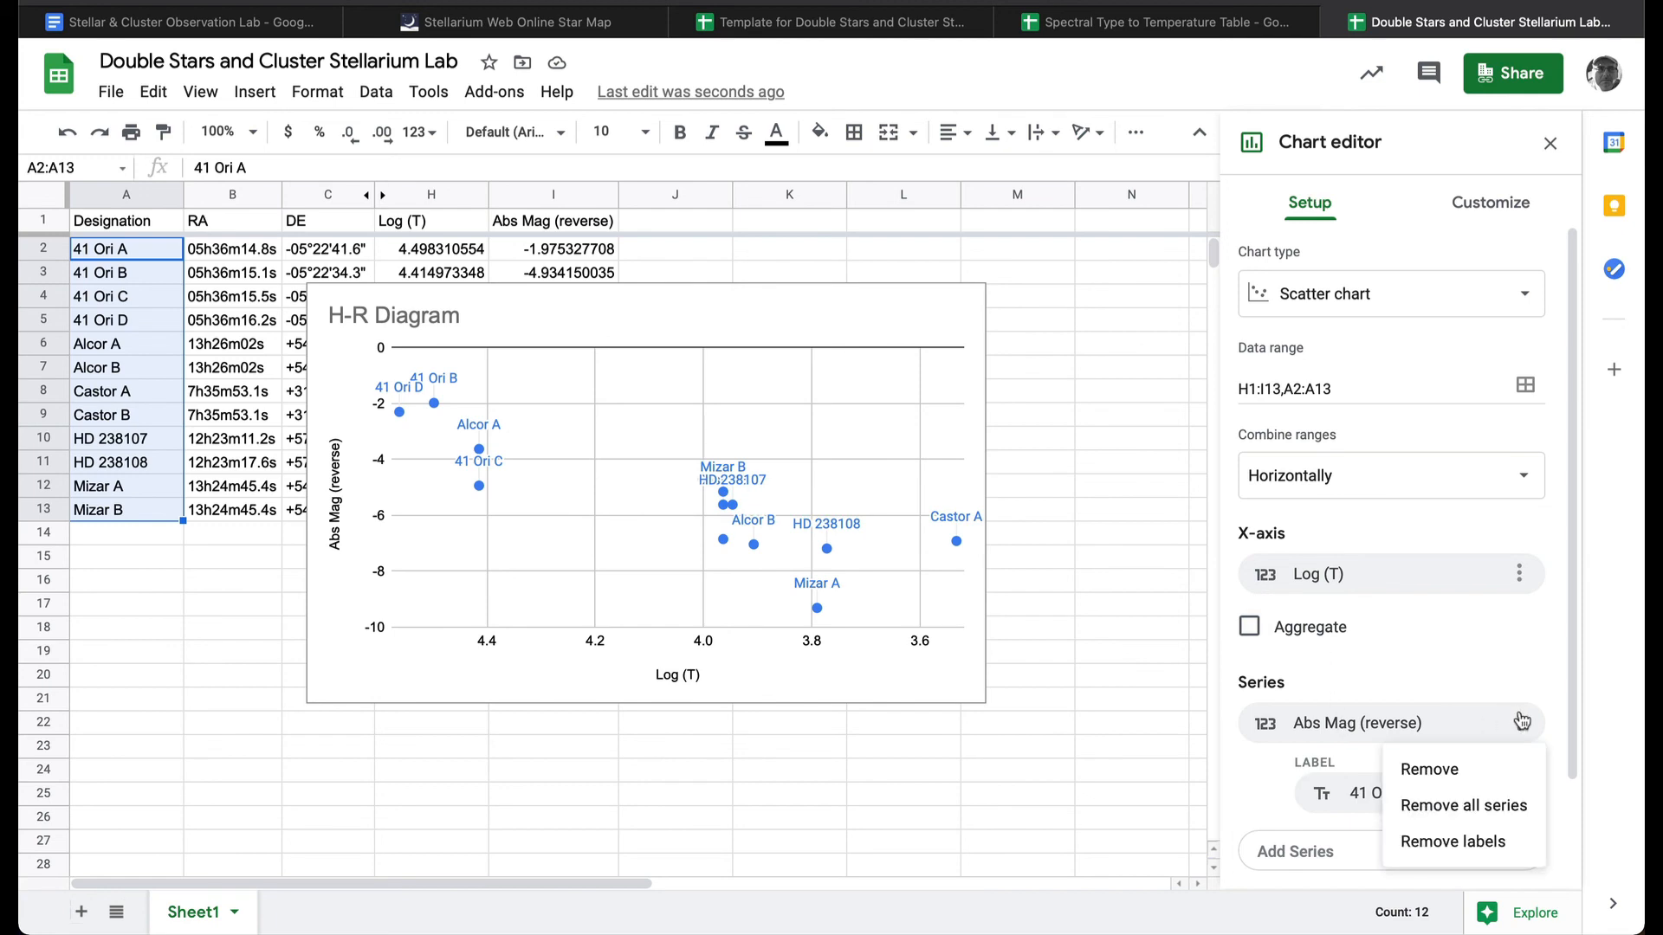
click(1473, 656)
click(1383, 795)
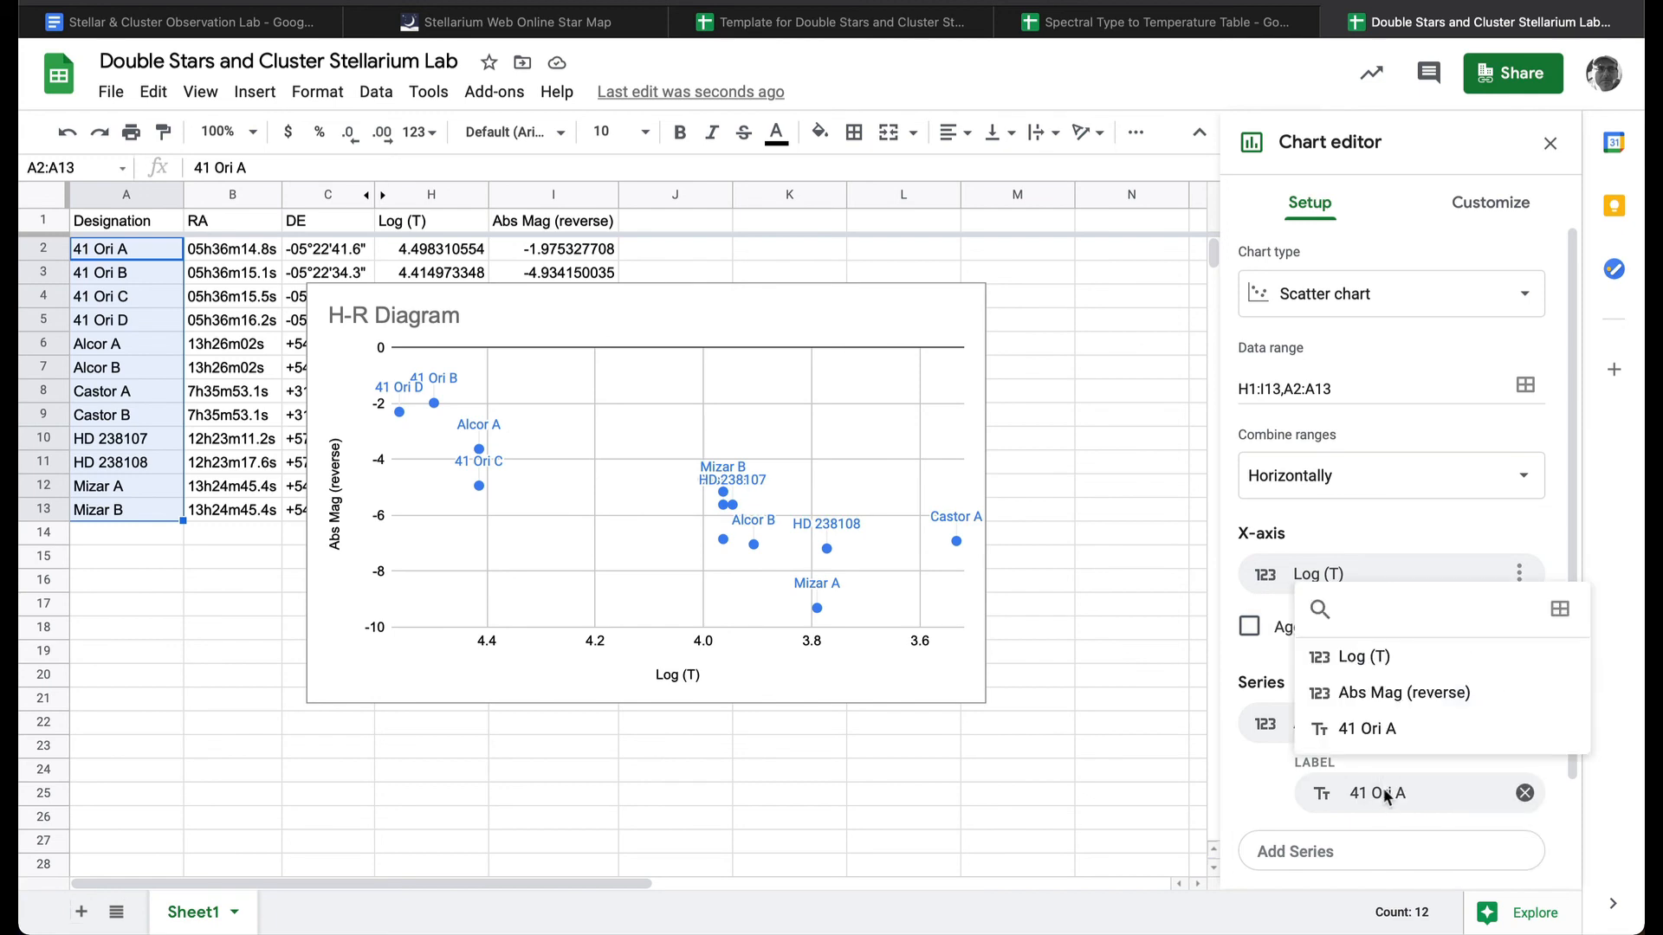
click(1560, 609)
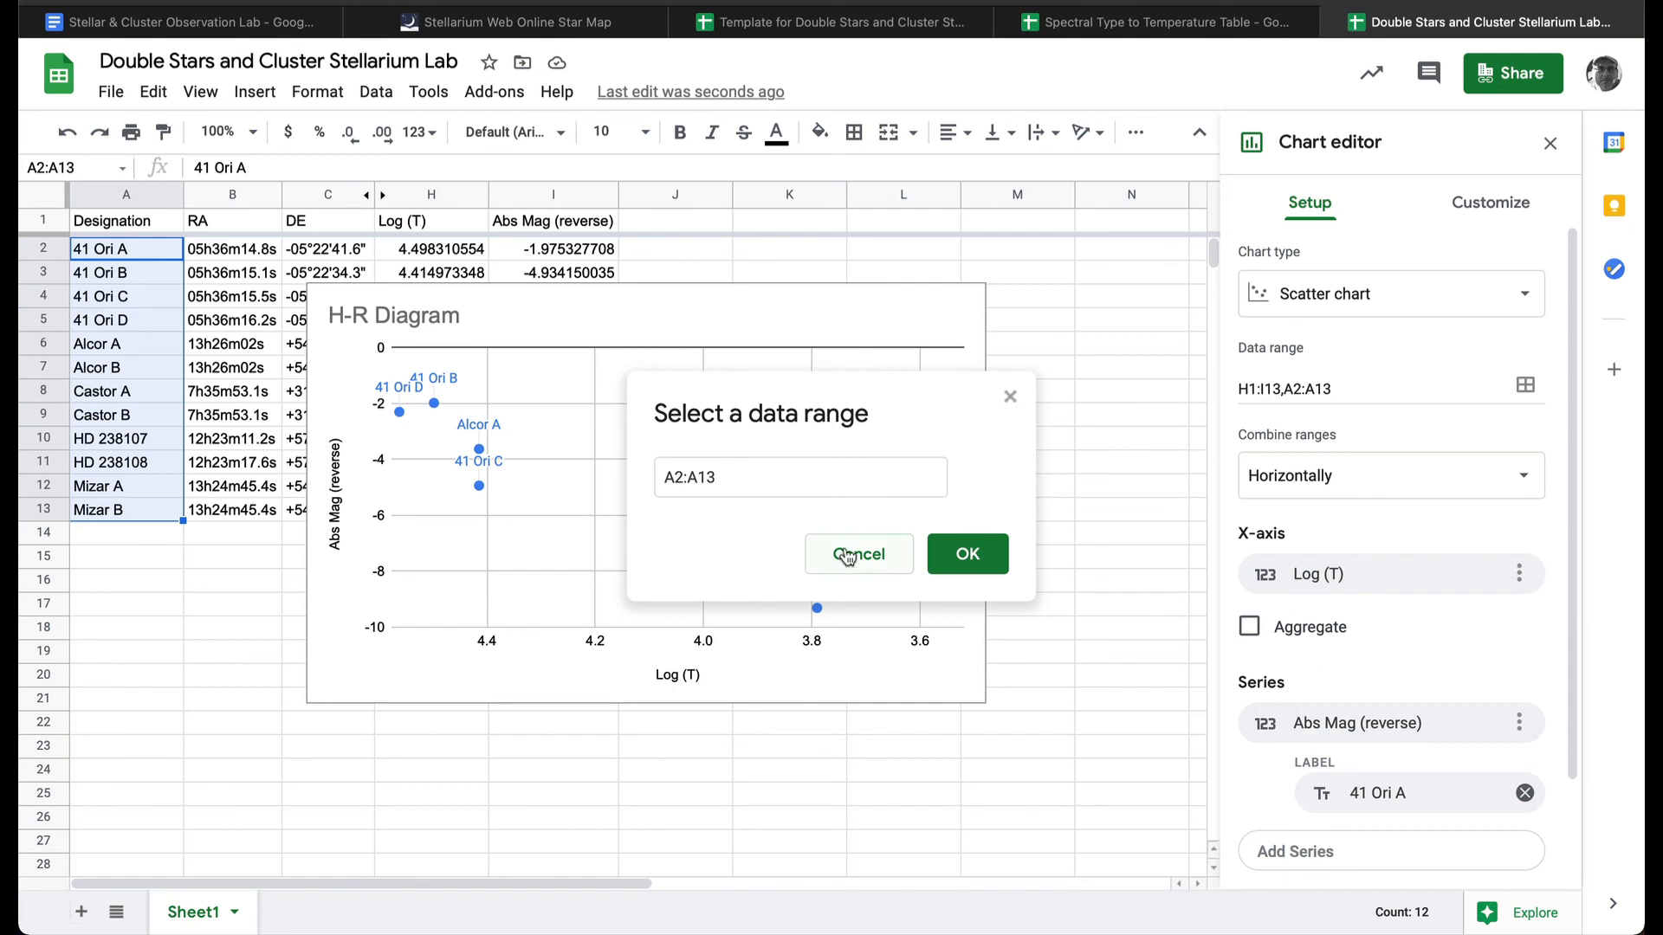
click(884, 556)
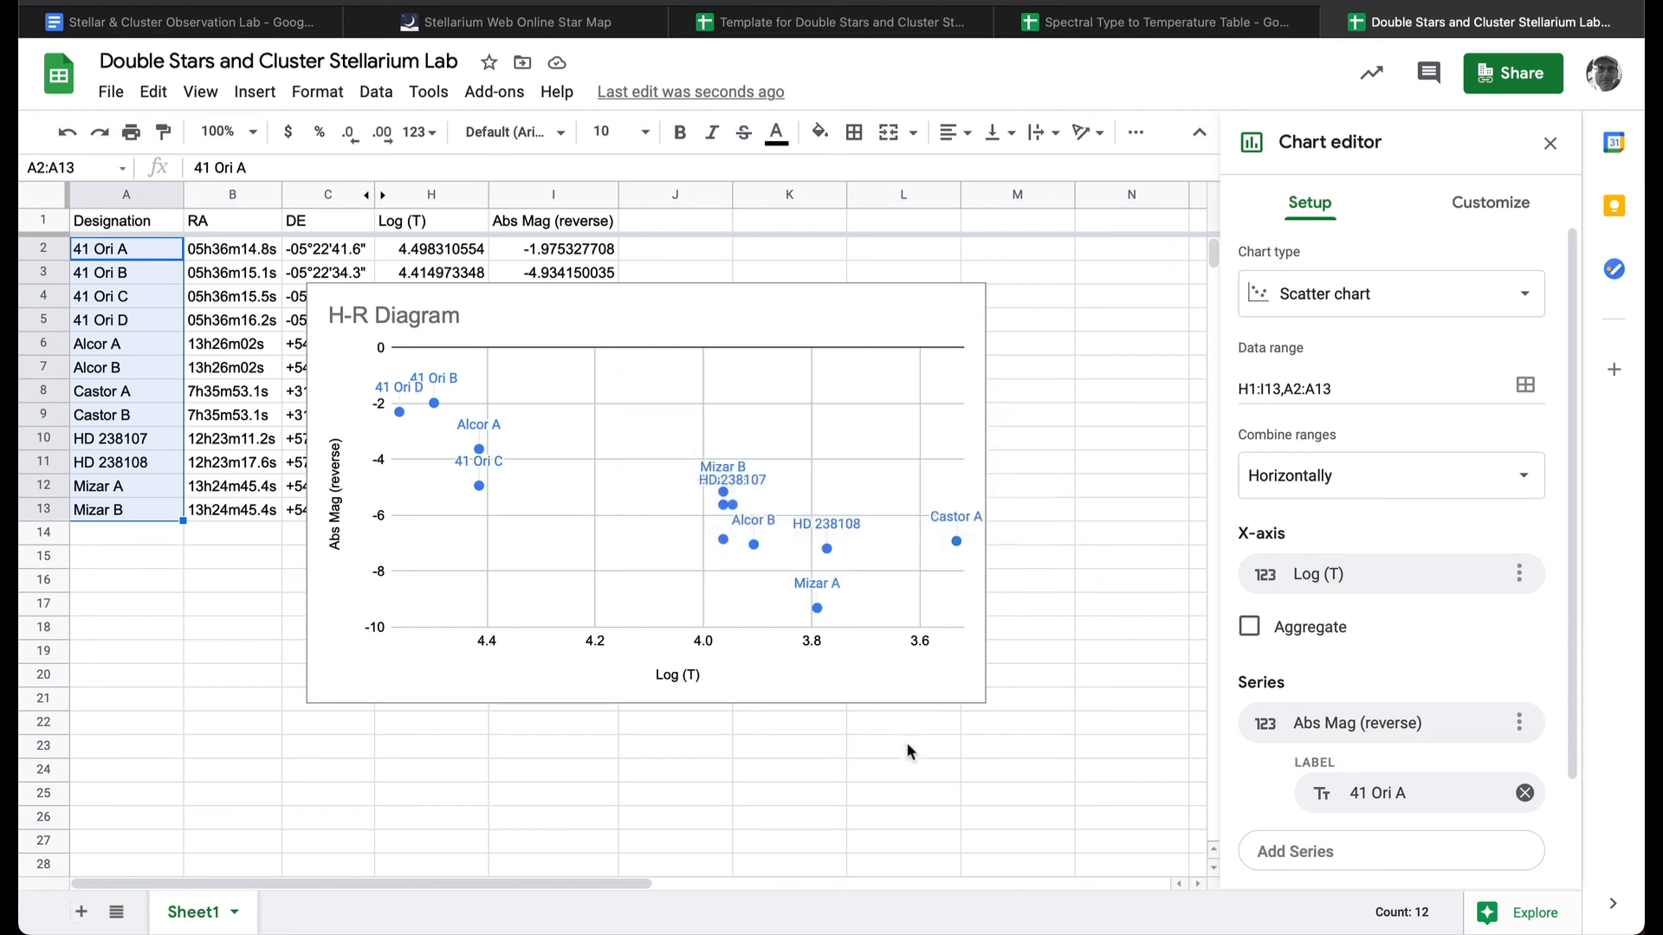
click(887, 689)
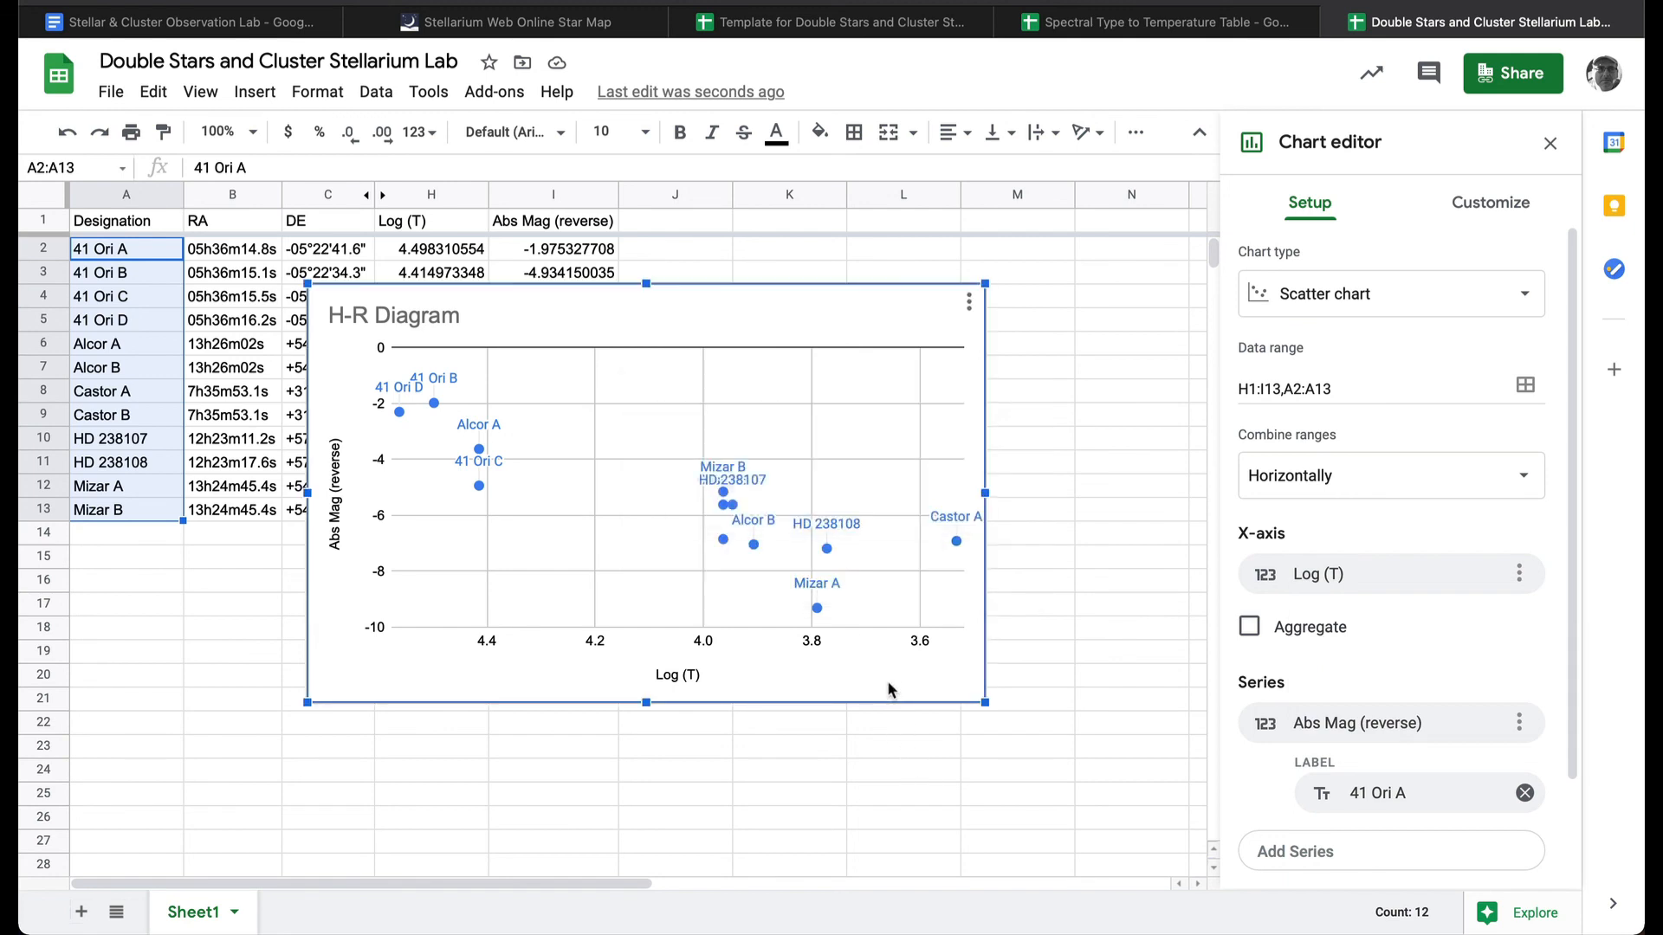
Switch to the Stellar & Cluster Observation Lab document and add a blank unnumbered line below question 4.
click(278, 23)
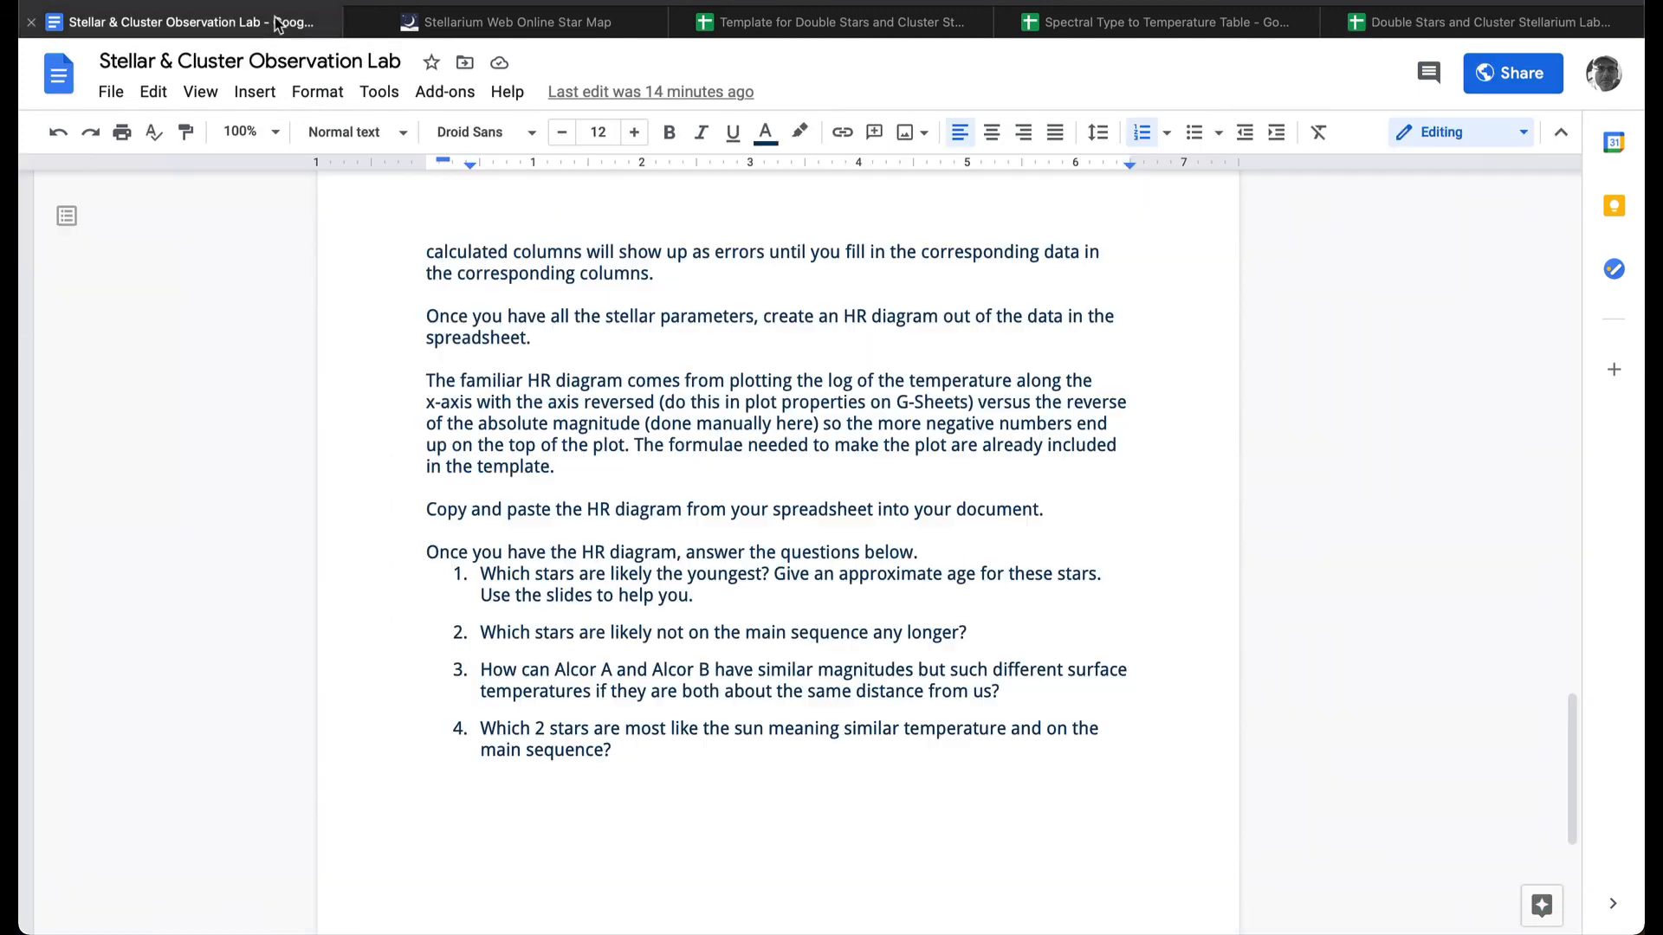
click(646, 765)
key(Return)
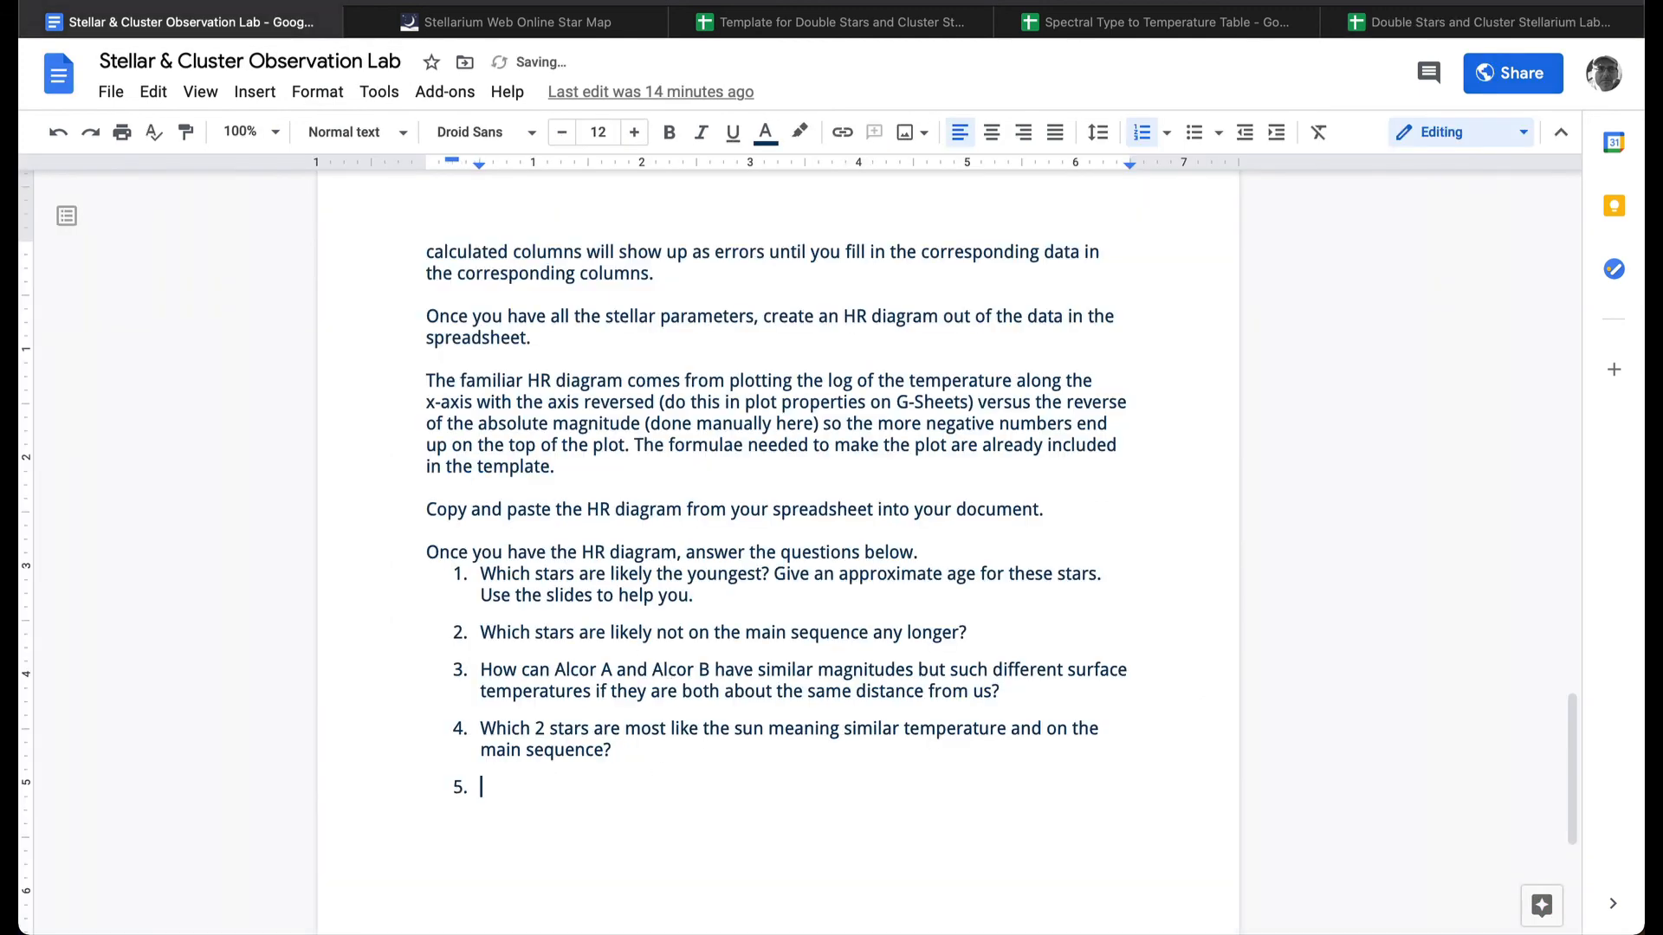
text(26000)
key(BackSpace)
key(BackSpace)
key(BackSpace)
key(BackSpace)
key(BackSpace)
key(BackSpace)
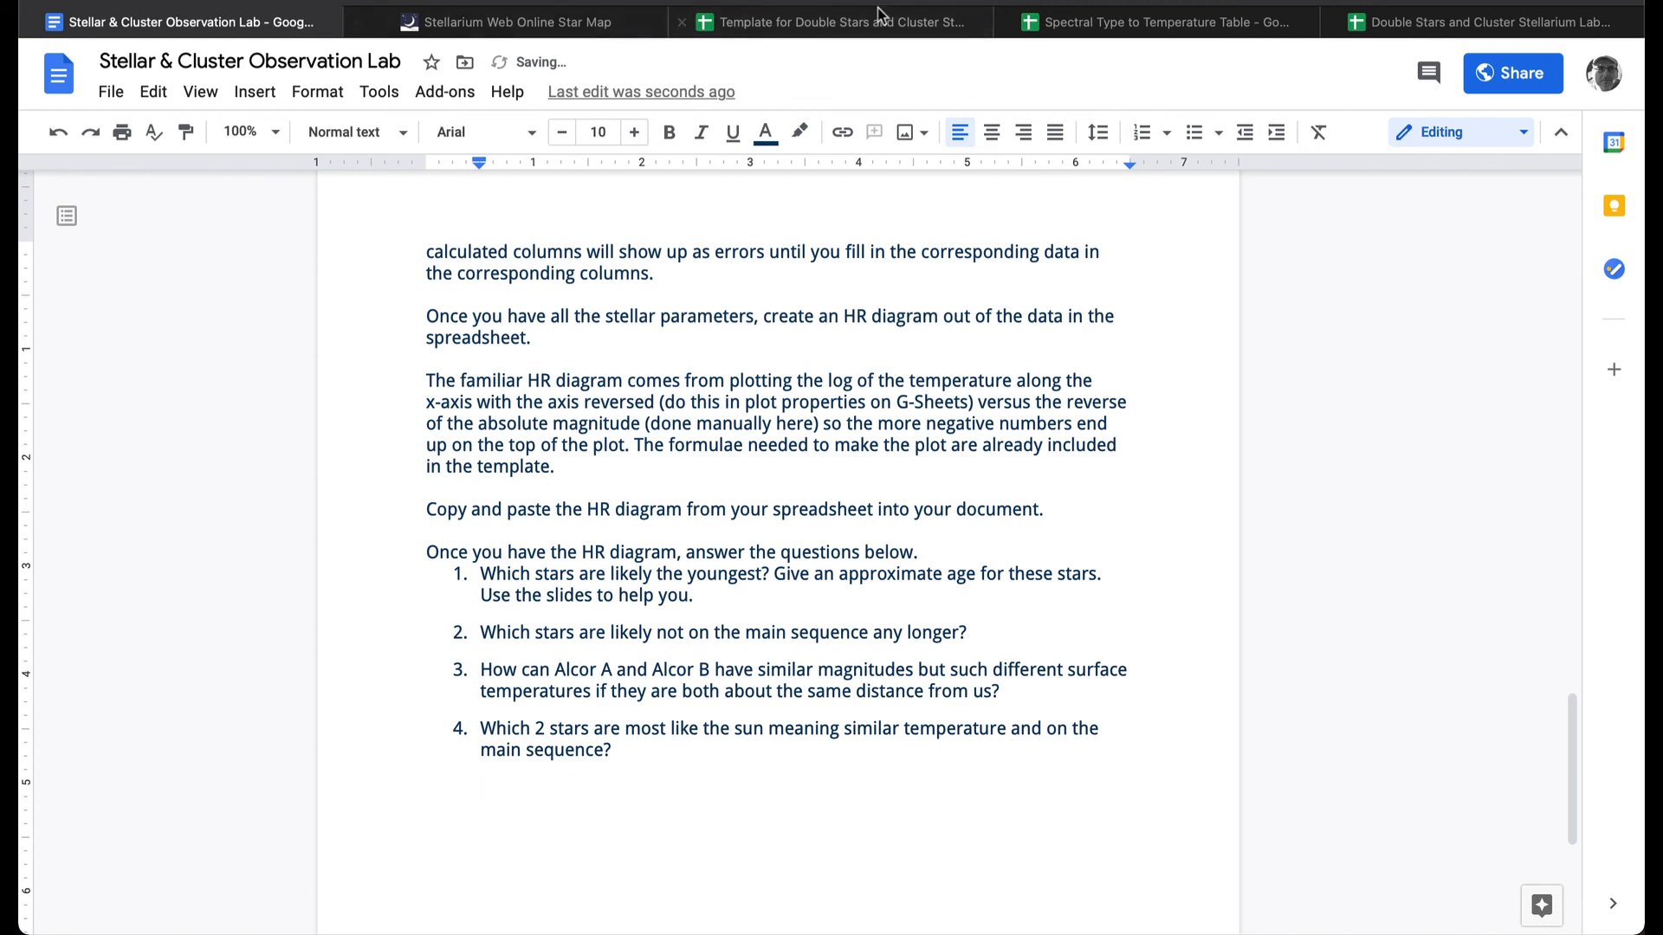
Copy the H-R Diagram chart from the Double Stars and Cluster Stellarium Lab spreadsheet.
click(1420, 24)
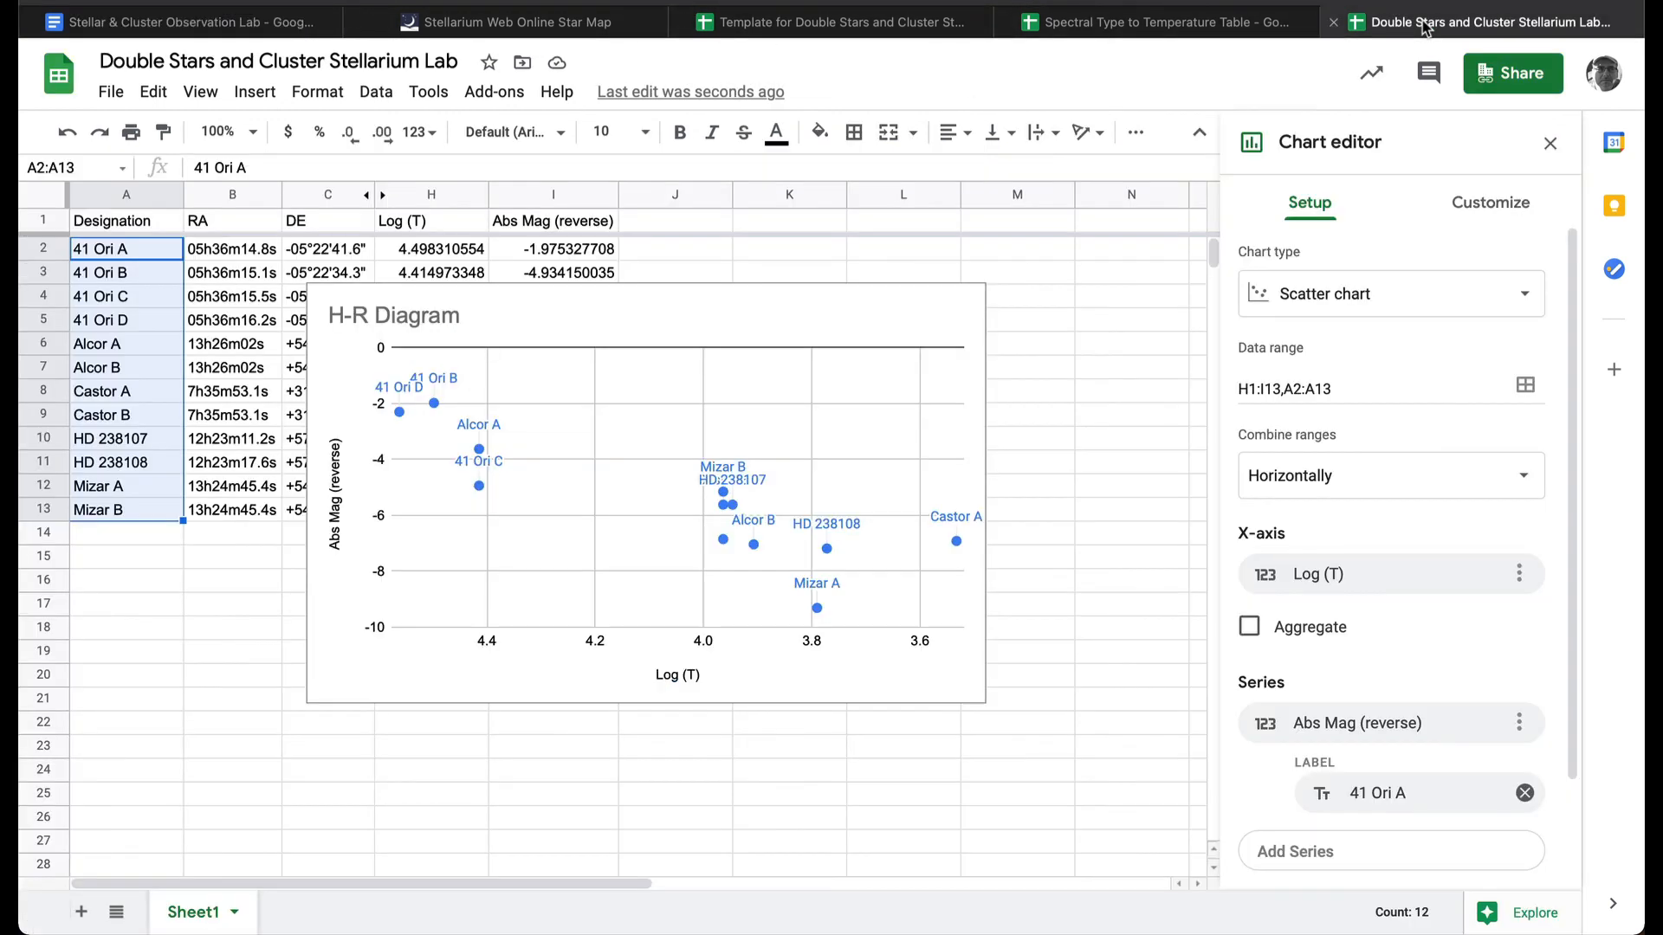
click(892, 325)
right_click(891, 326)
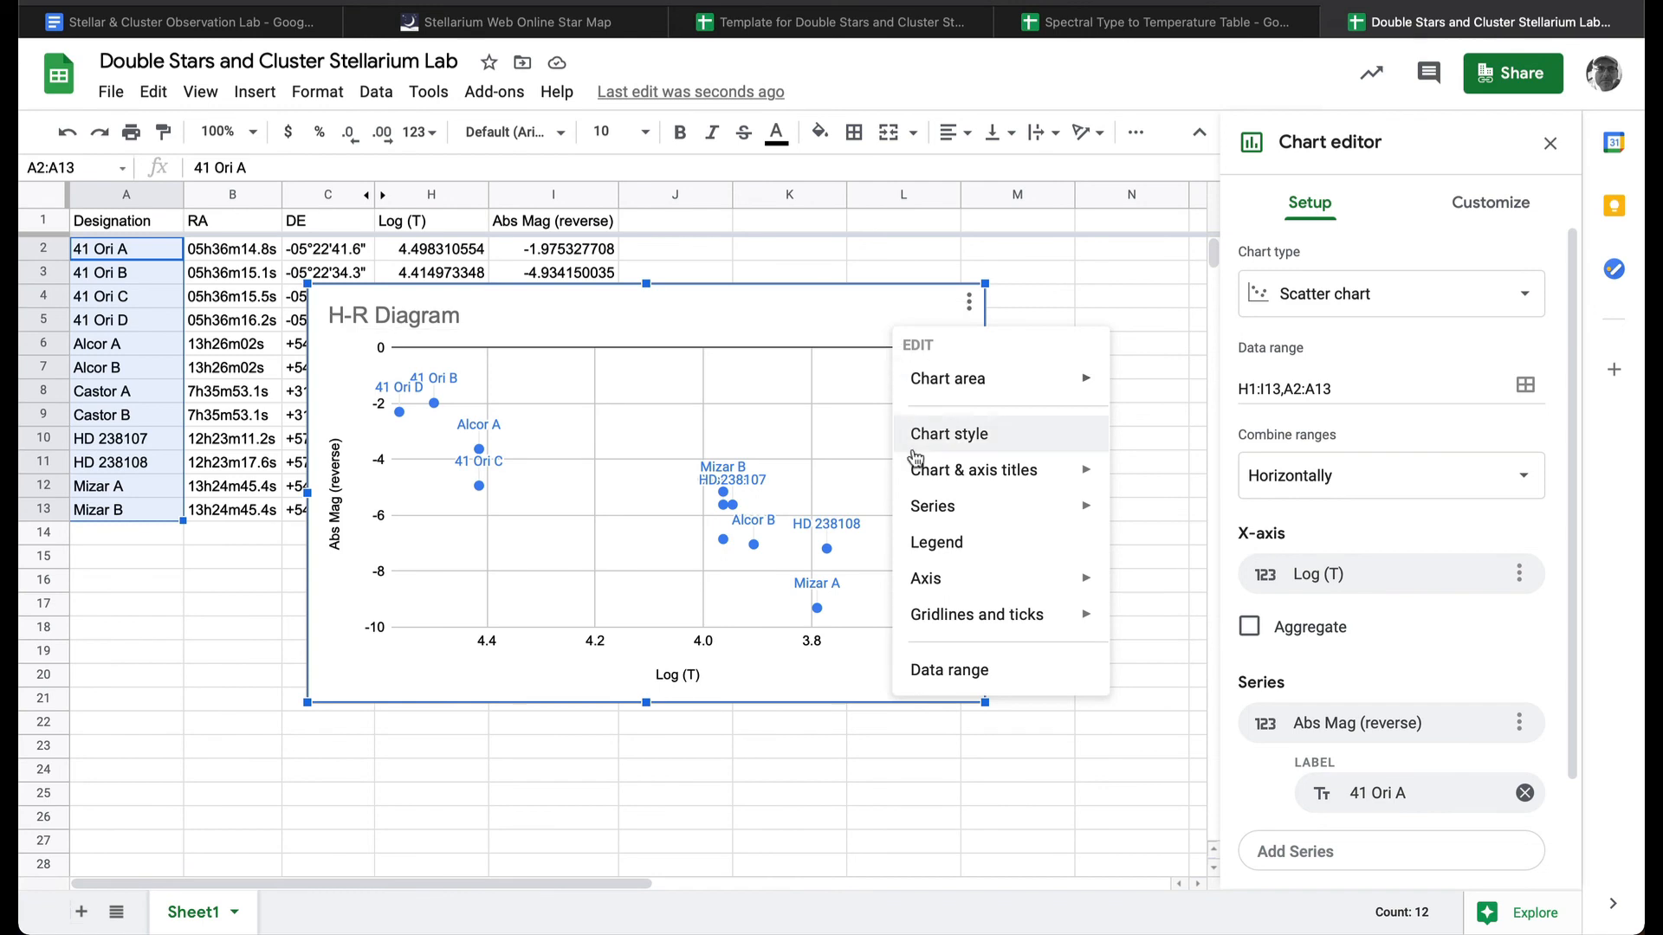
click(759, 693)
right_click(340, 672)
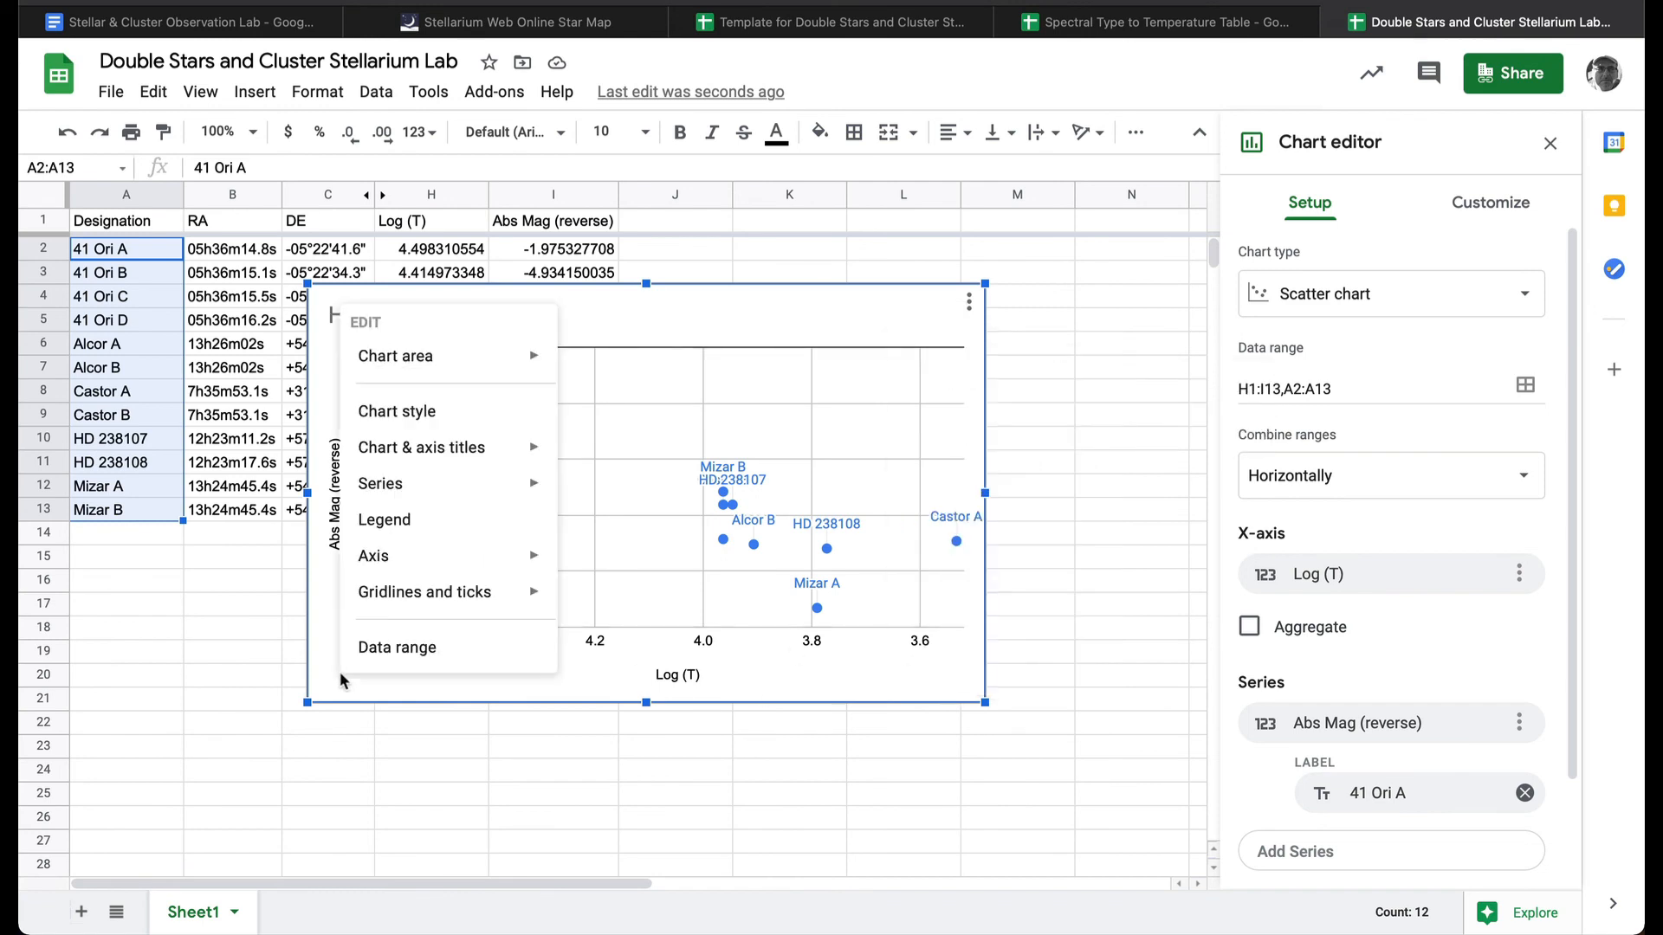
click(319, 662)
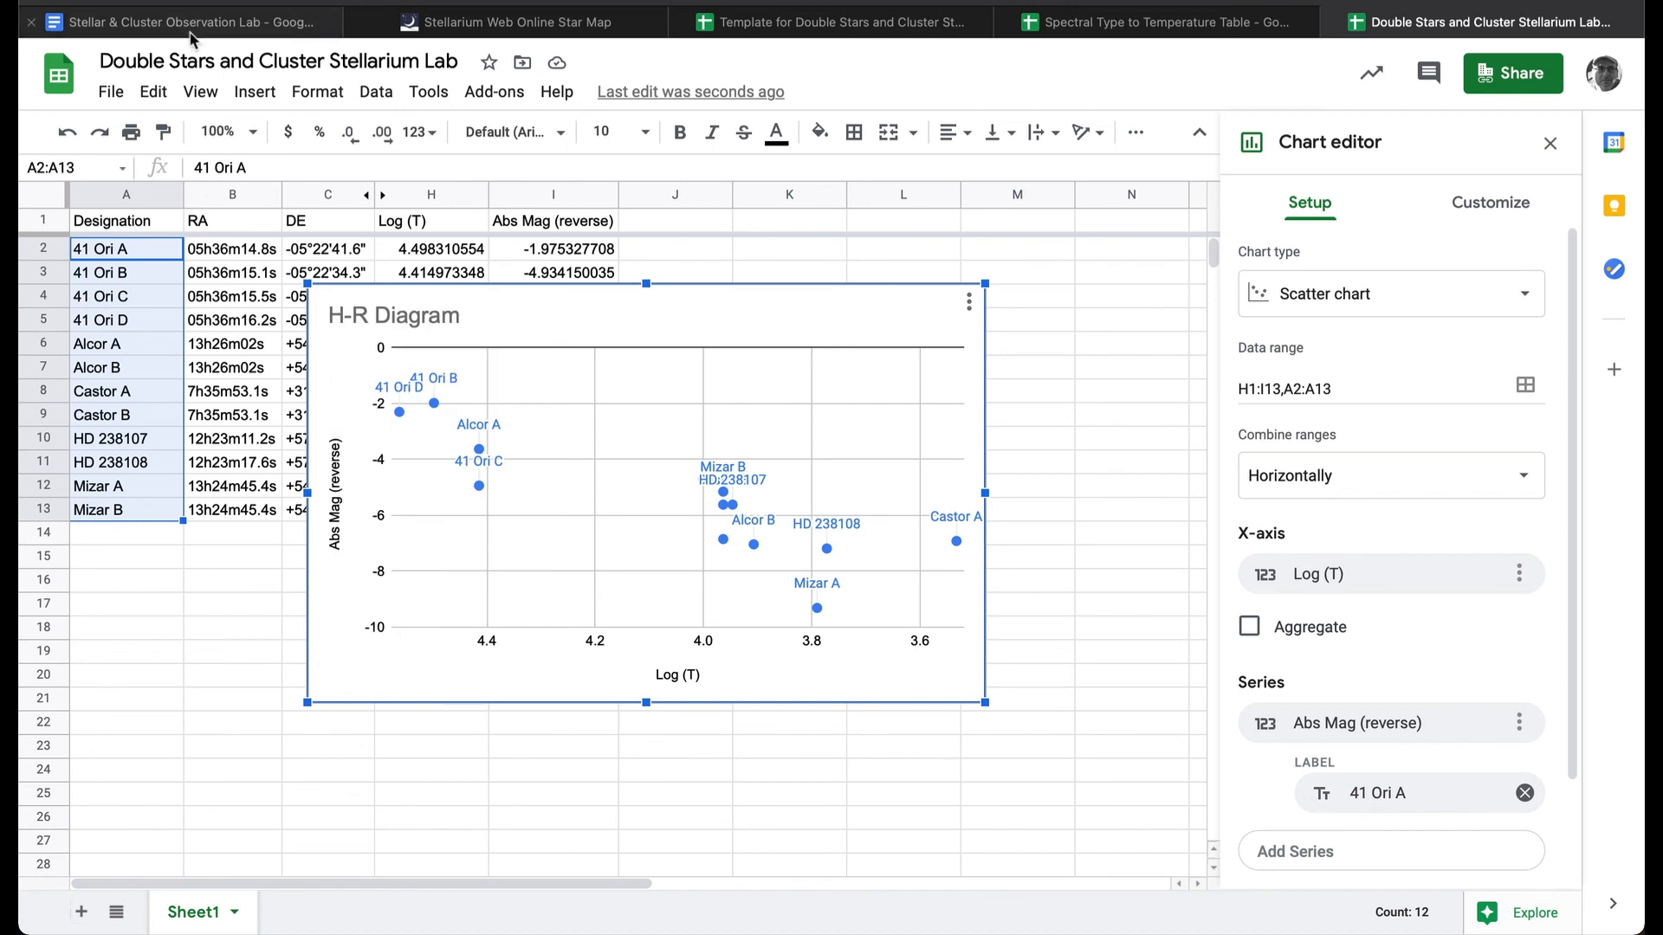
click(153, 91)
click(196, 259)
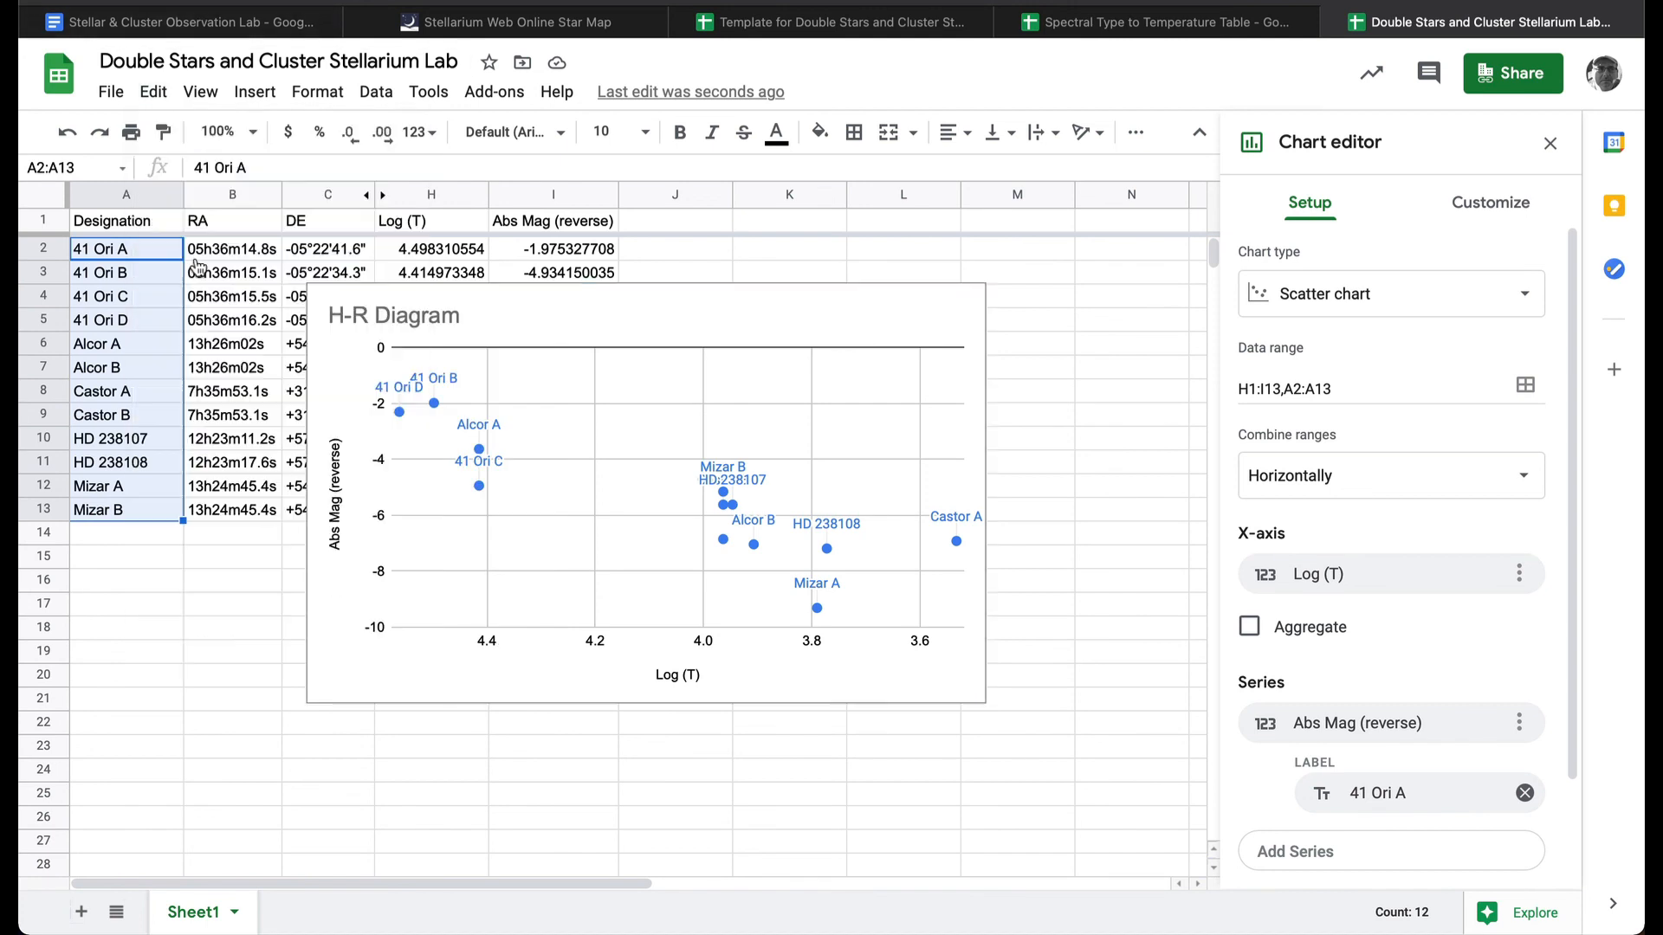
Paste the H-R Diagram chart into the Stellar & Cluster Observation Lab document on the blank line below question 4.
click(1167, 26)
click(832, 22)
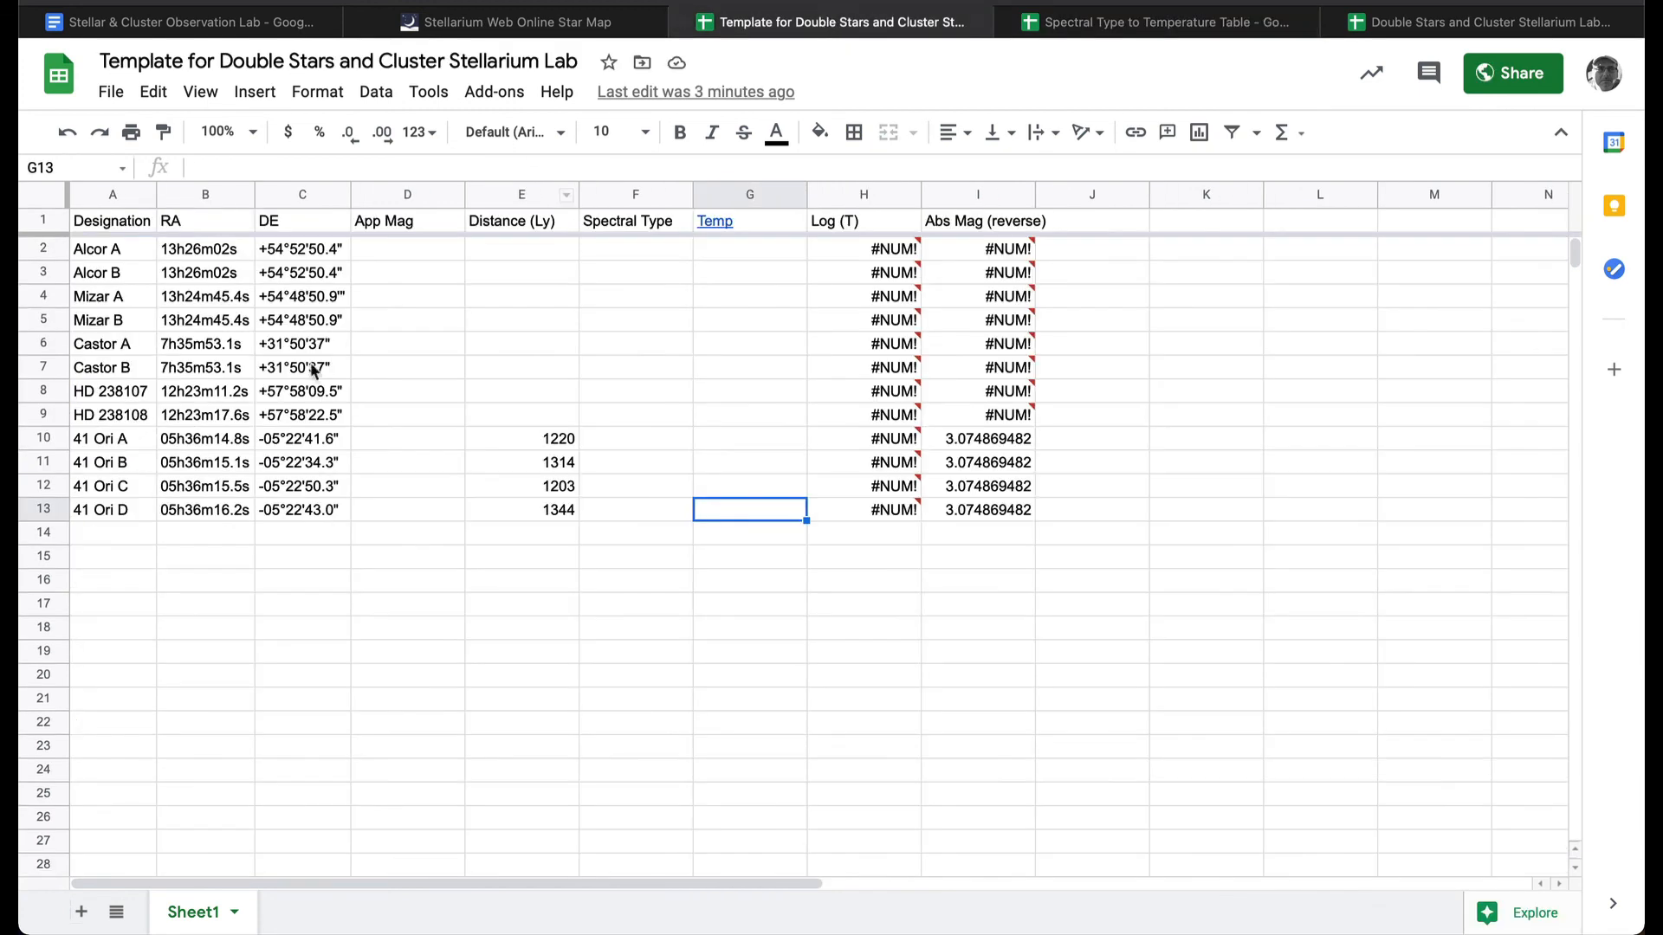
click(190, 21)
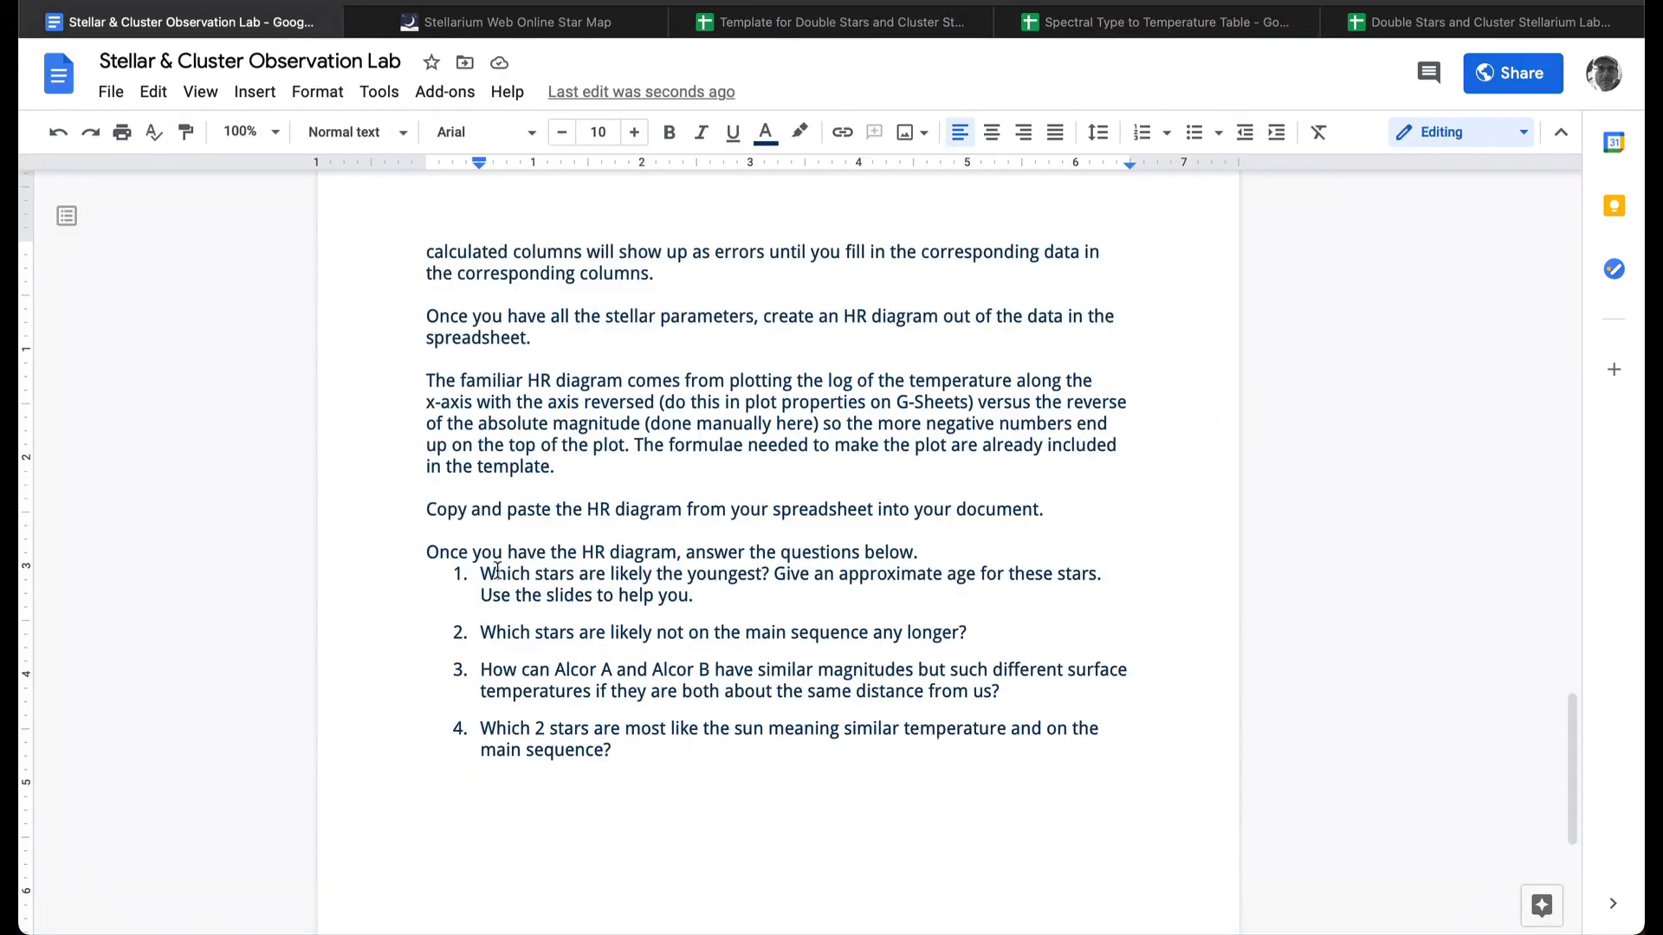
click(153, 91)
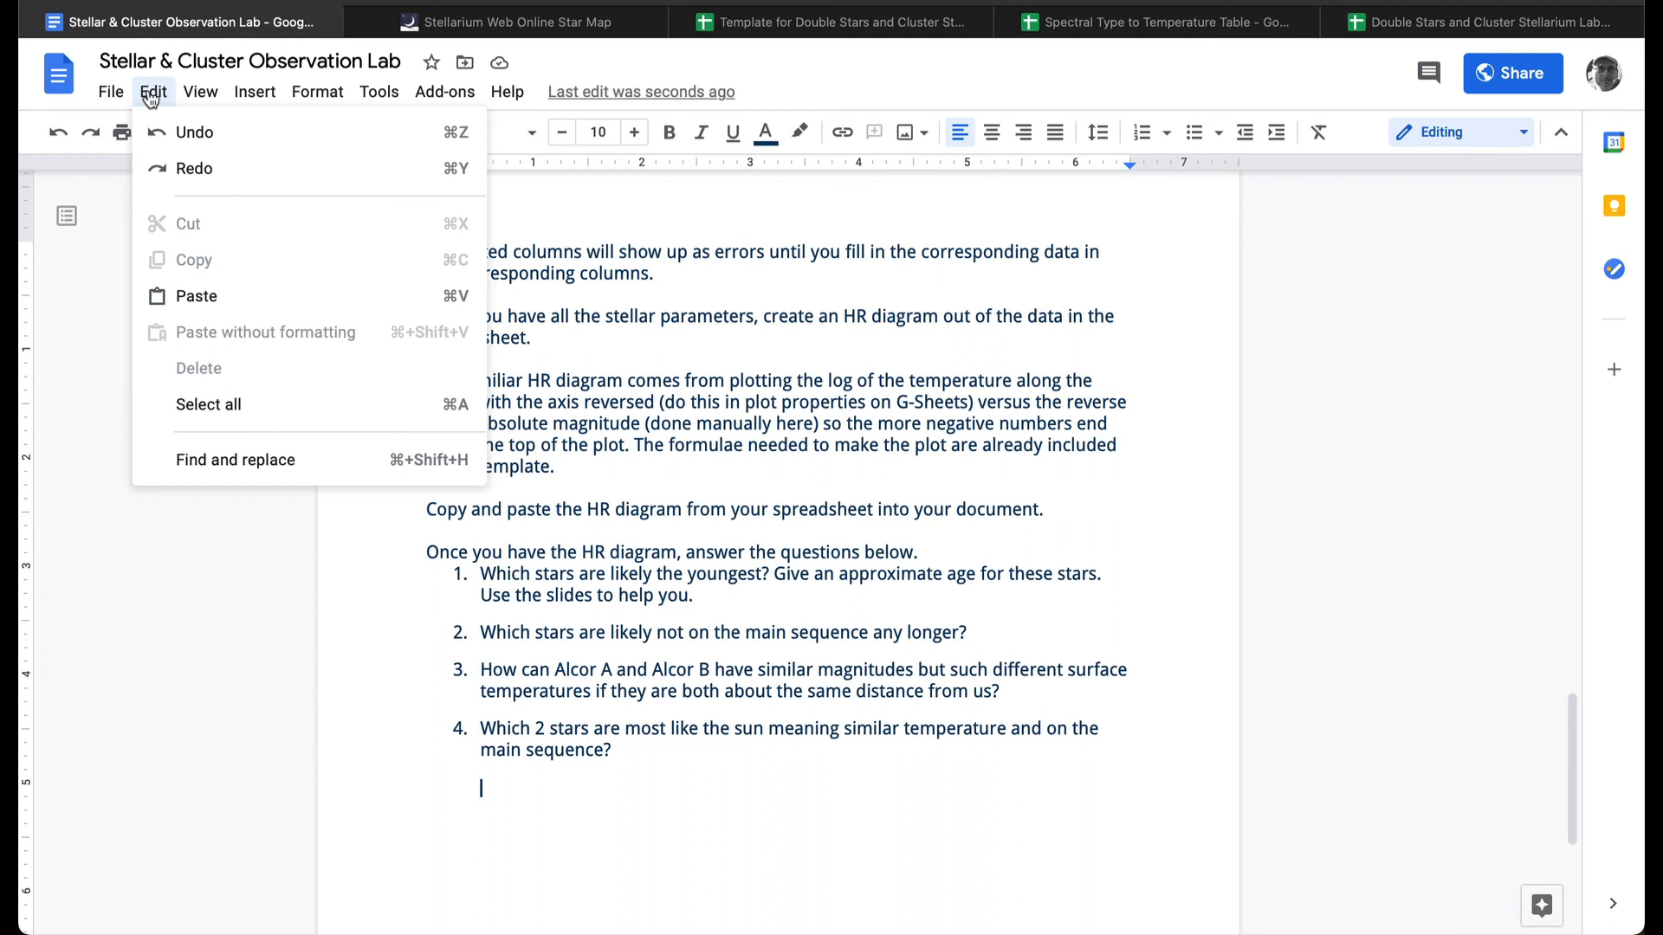
click(220, 297)
click(712, 530)
click(1021, 582)
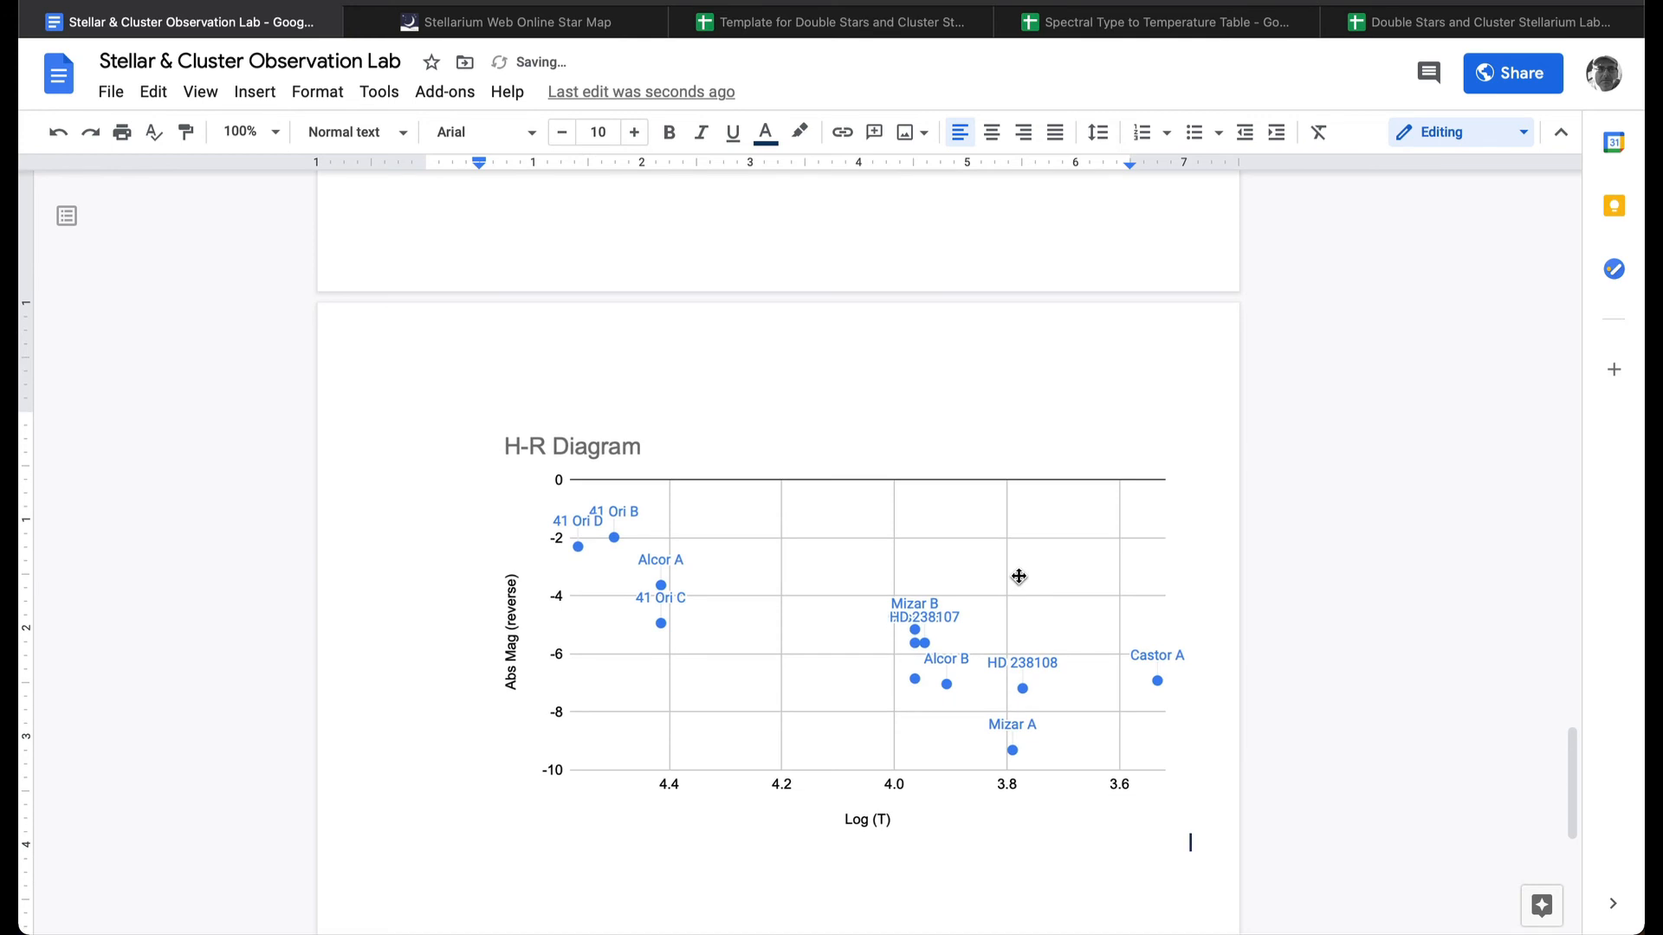
Delete the pasted H-R Diagram chart from the lab document.
scroll(945, 458, up, 10)
scroll(945, 458, down, 10)
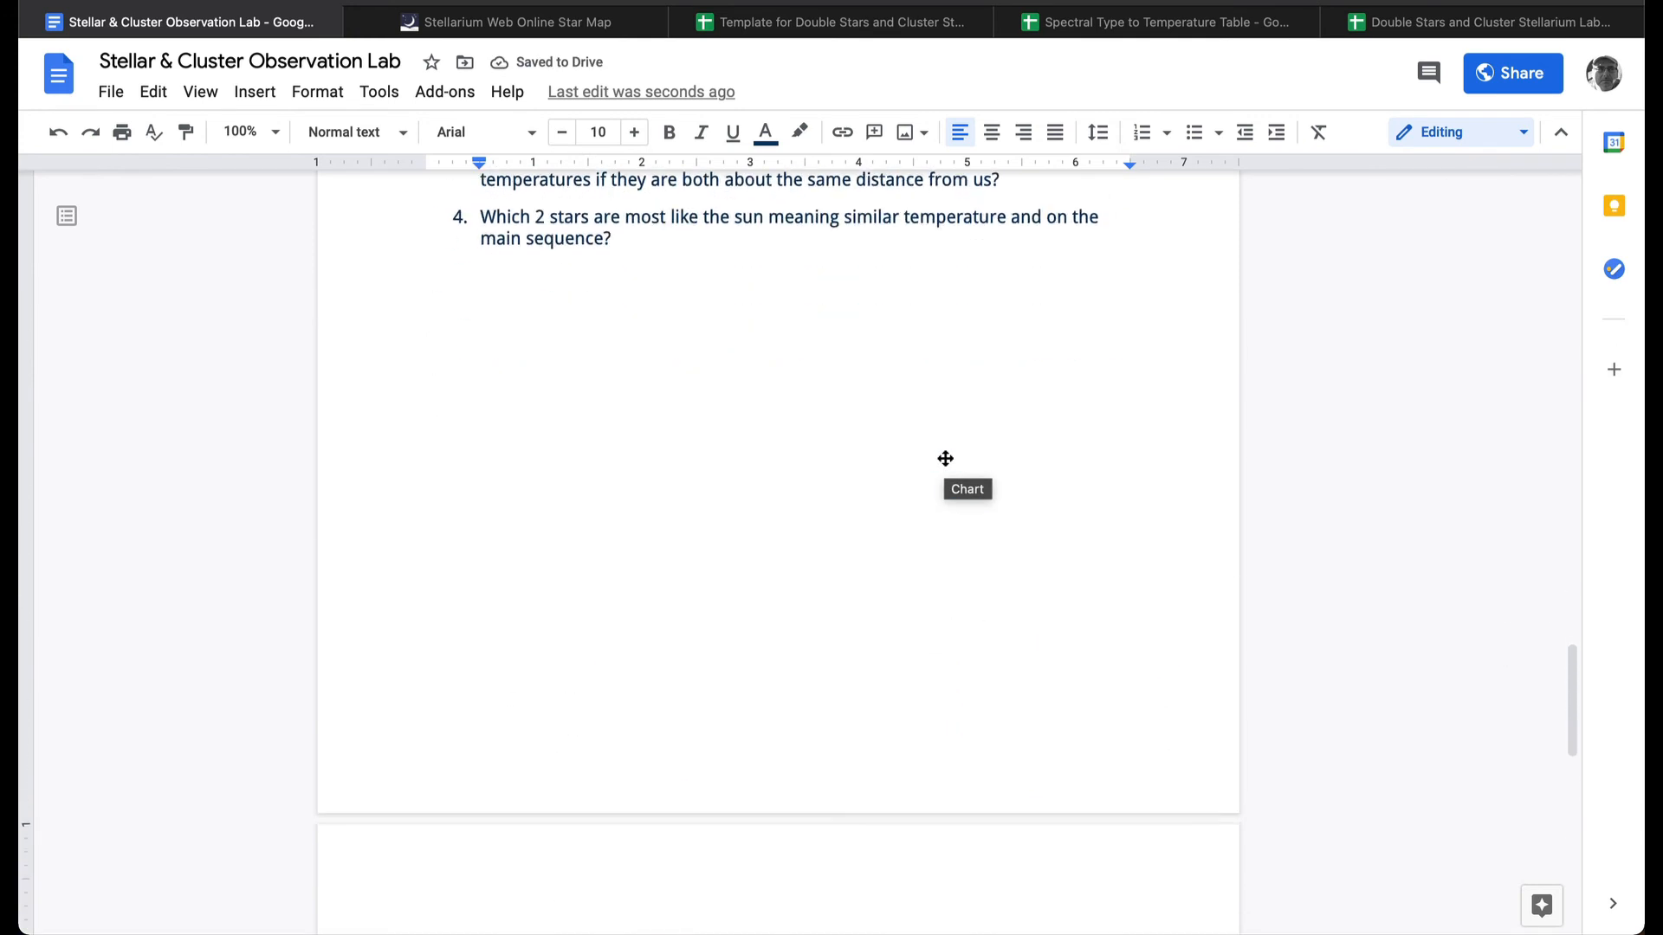
click(888, 468)
key(Delete)
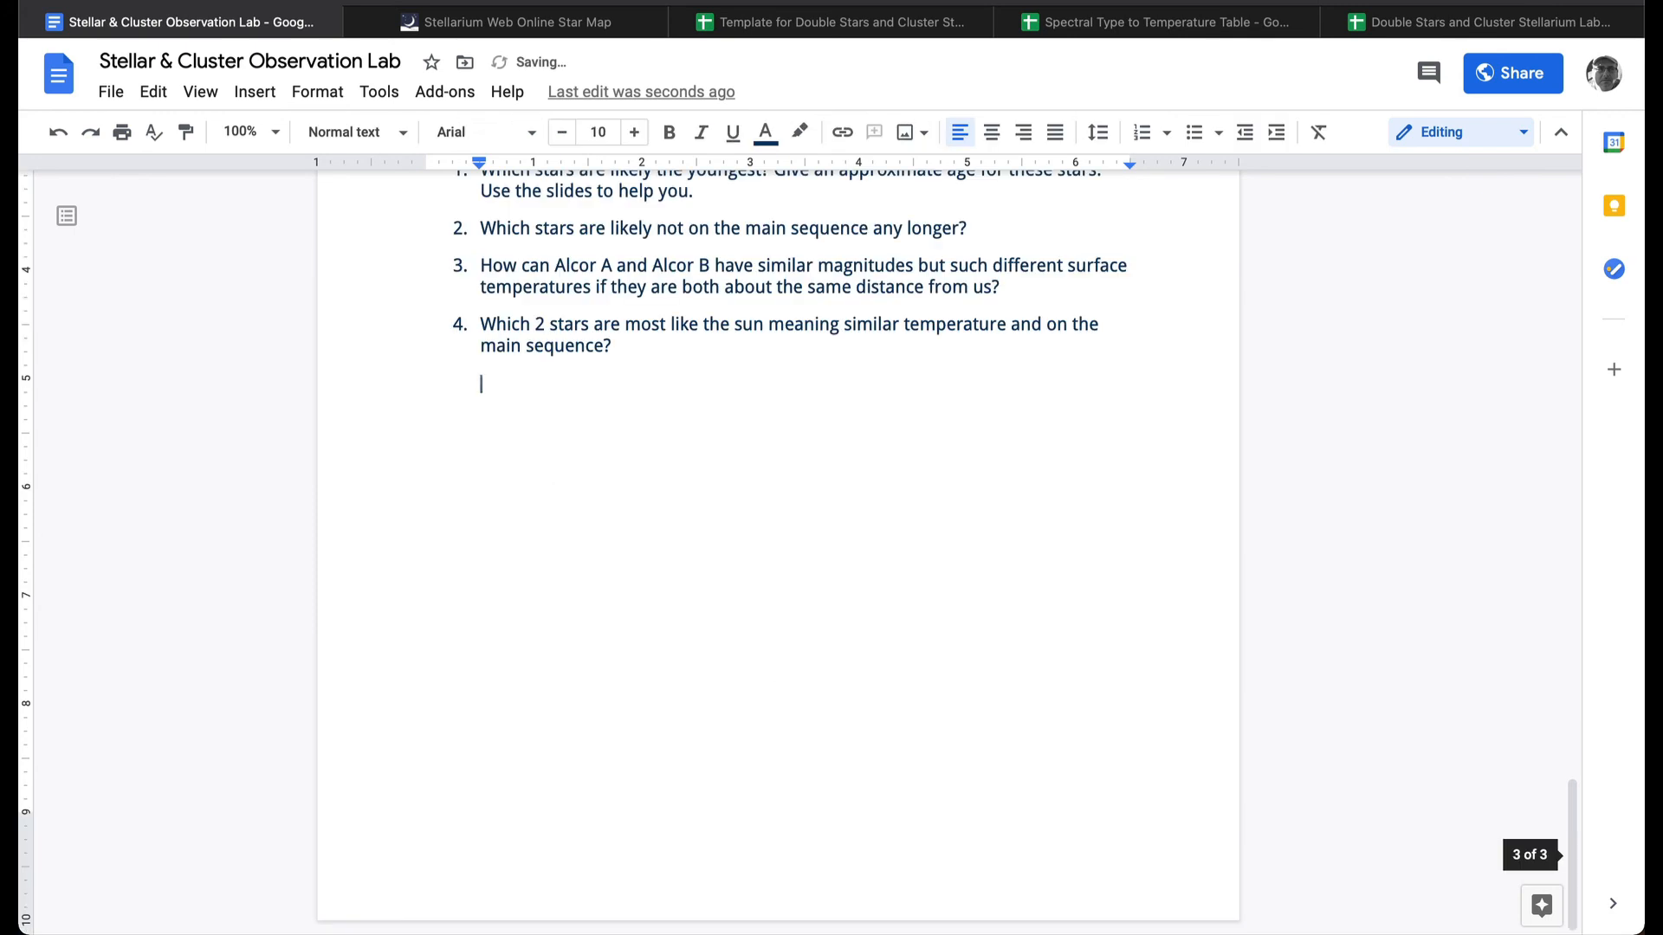
scroll(777, 551, up, 6)
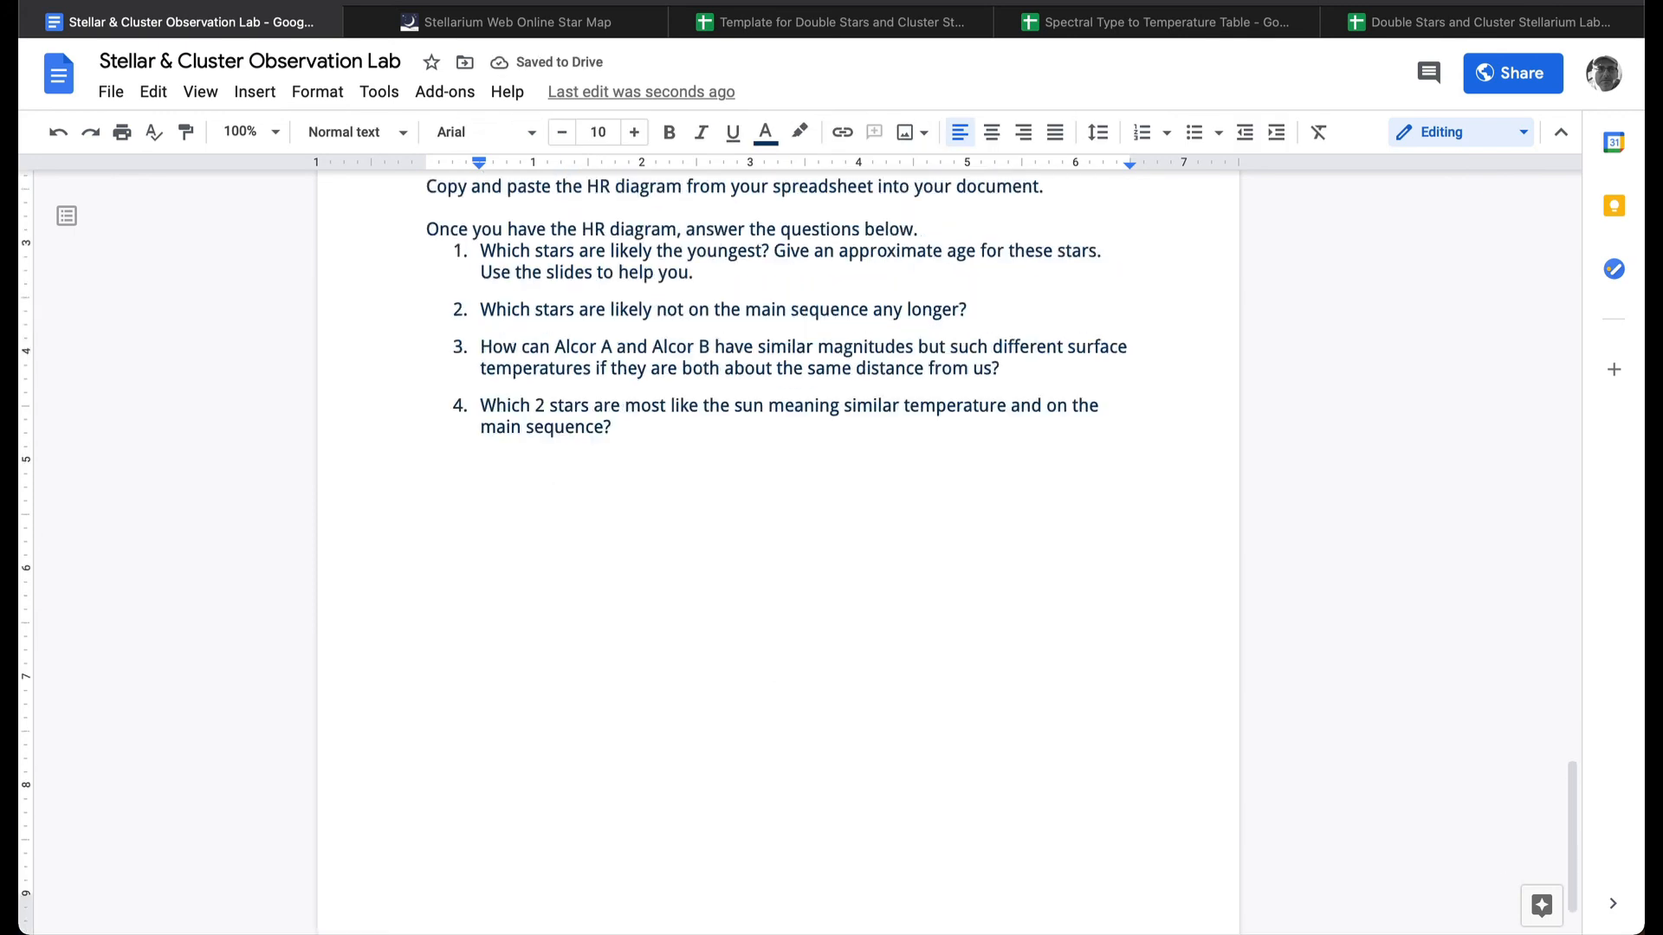
scroll(778, 551, down, 1)
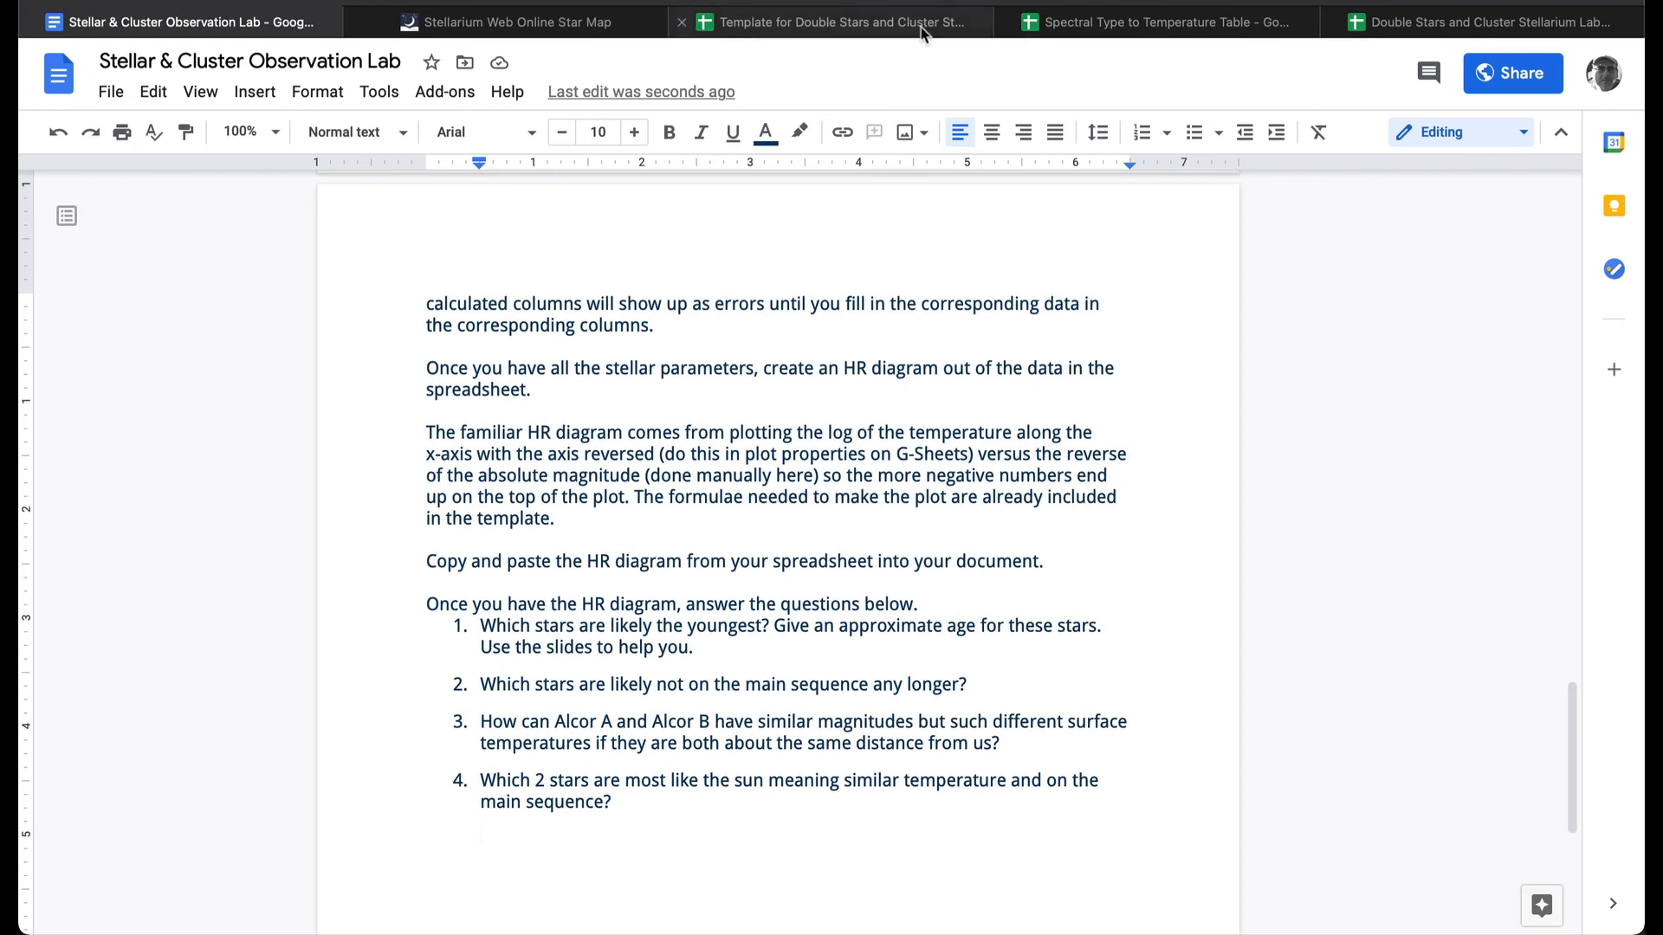
Review the lab's data sources: Stellarium Web, the spreadsheet template and the spectral type to temperature table.
click(559, 24)
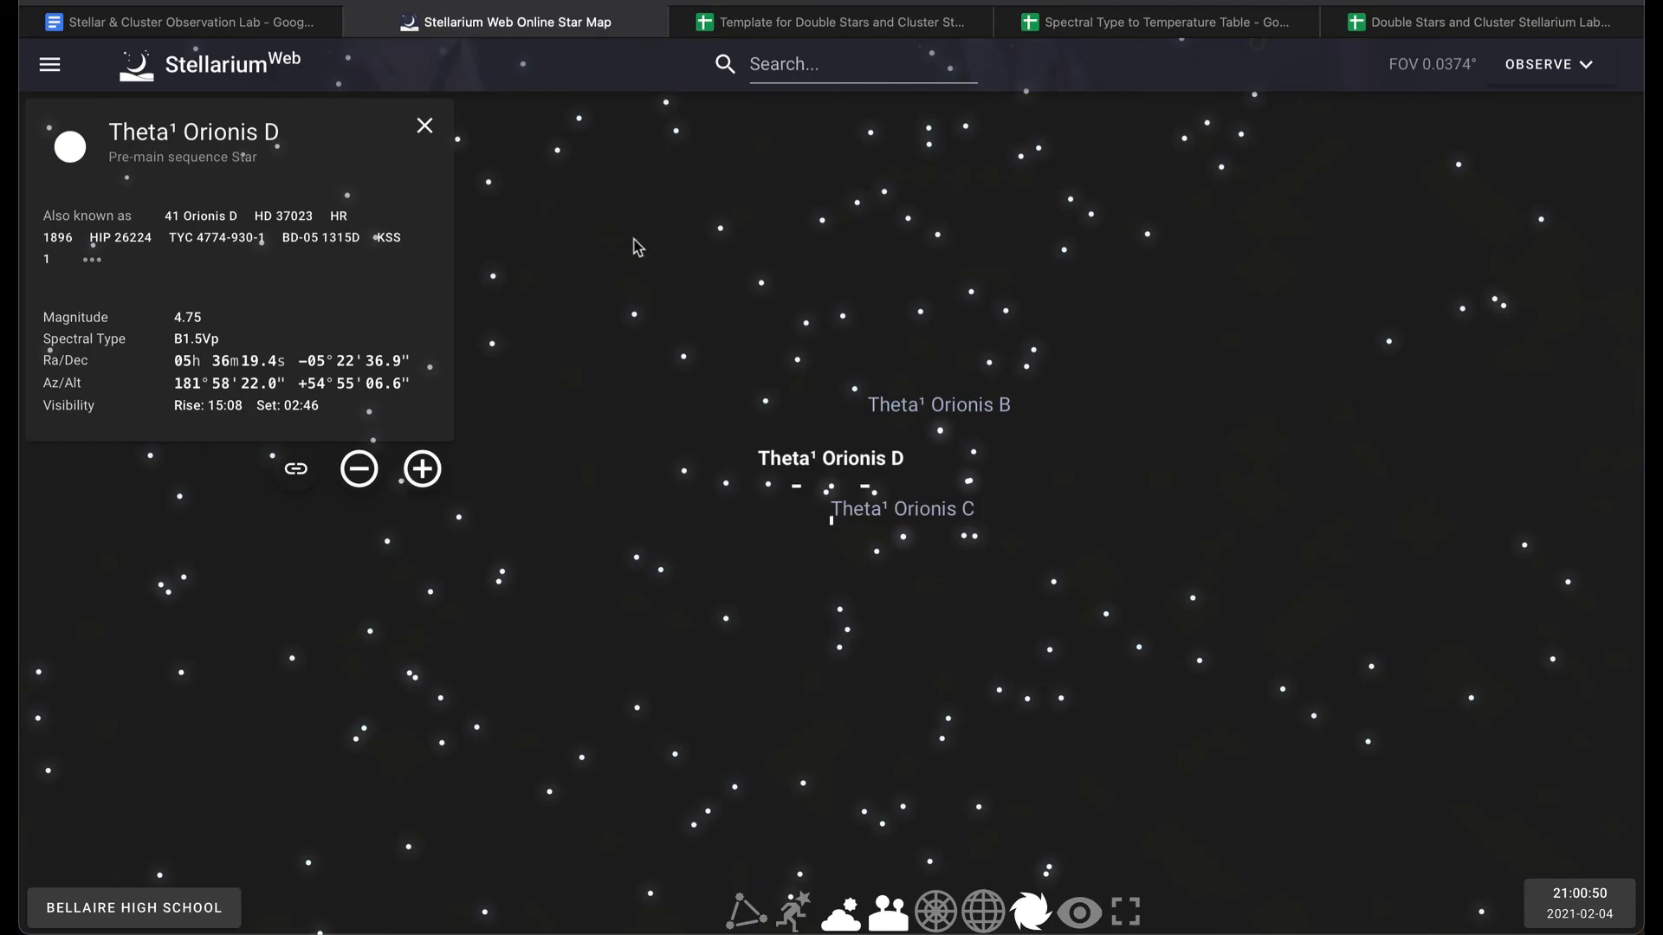
mouse_move(856, 40)
click(839, 24)
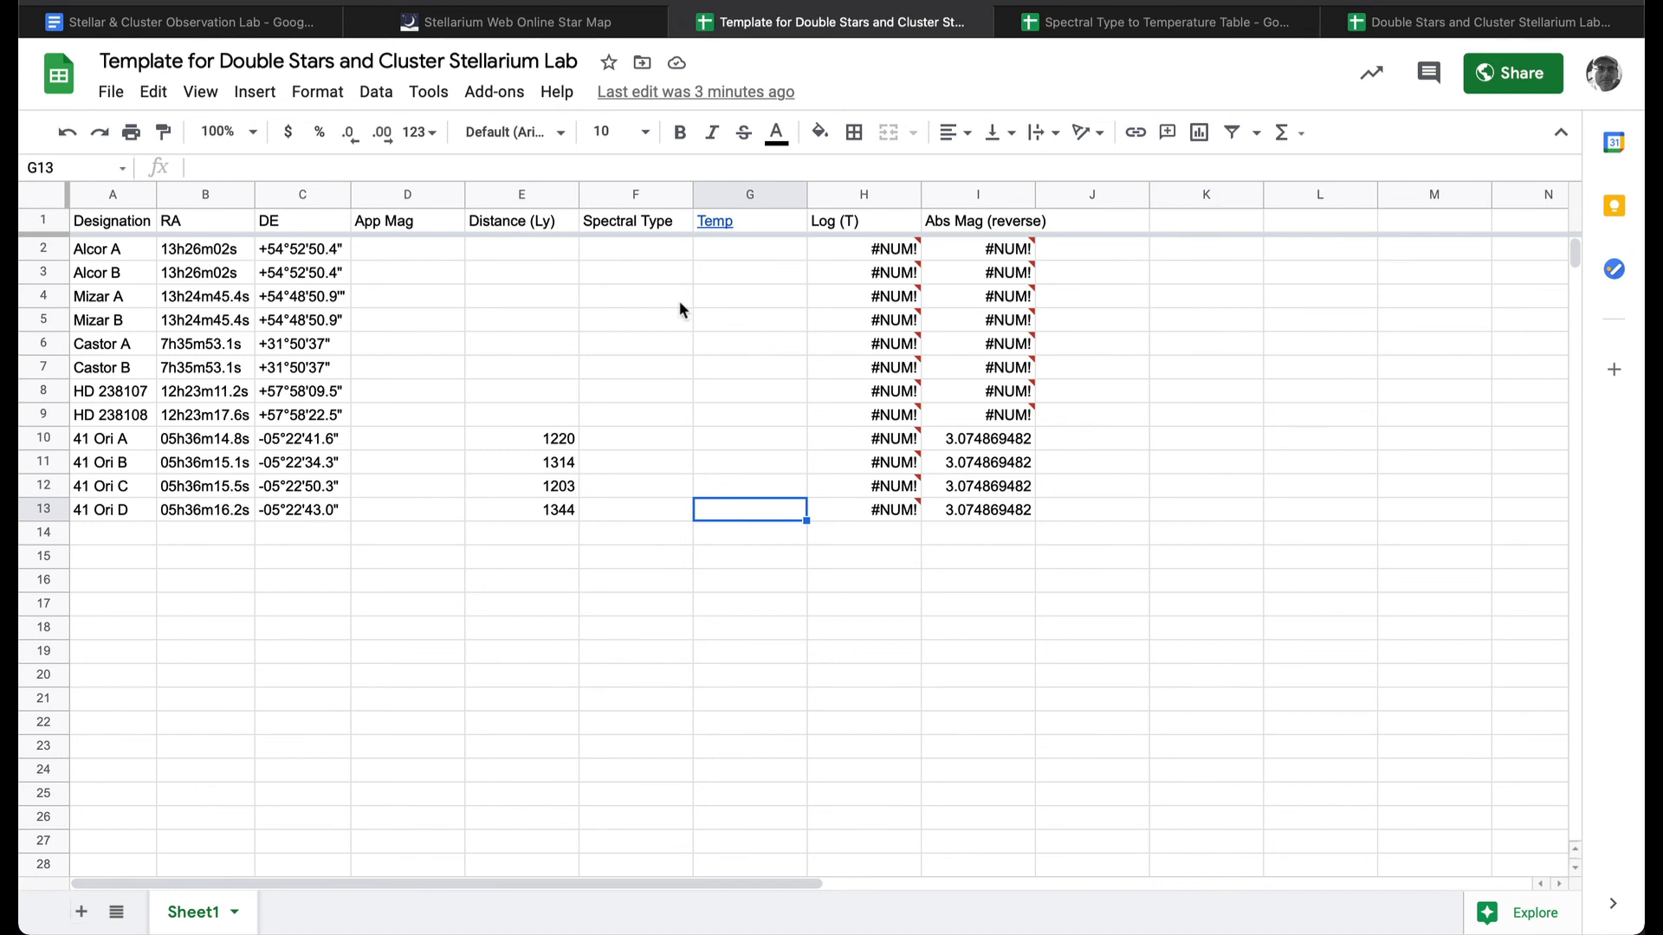
click(642, 273)
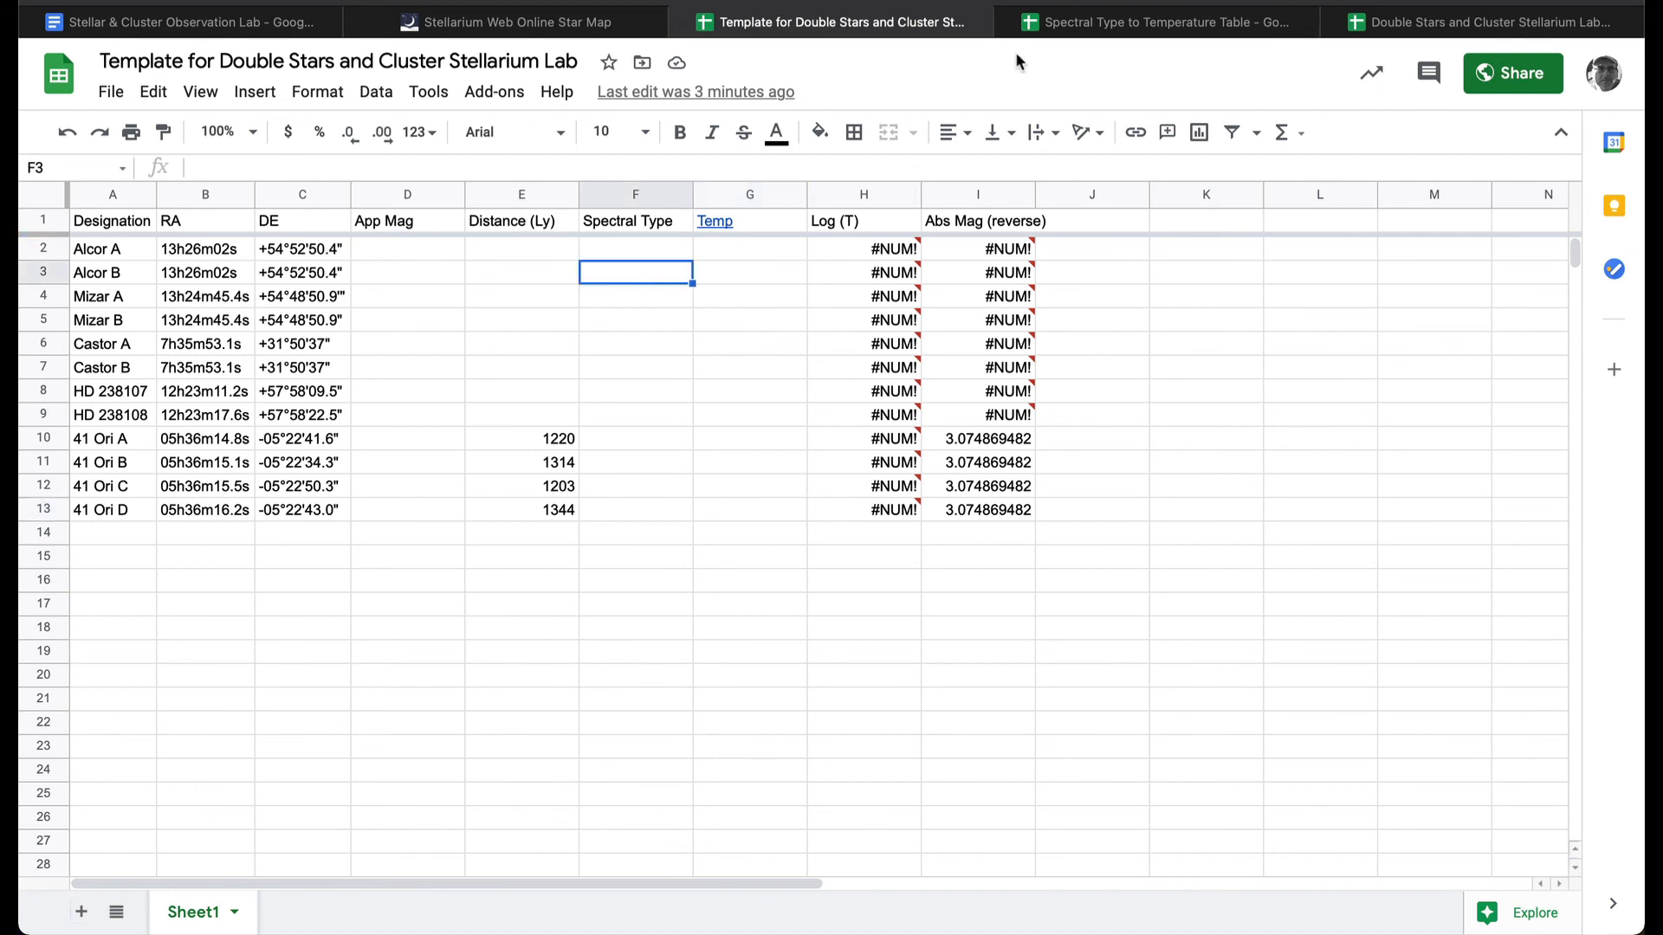
click(1109, 24)
In the Double Stars and Cluster Stellarium Lab spreadsheet, select H1:I13 and move the H-R Diagram chart below the star data, starting around row 15 at column A.
click(1494, 19)
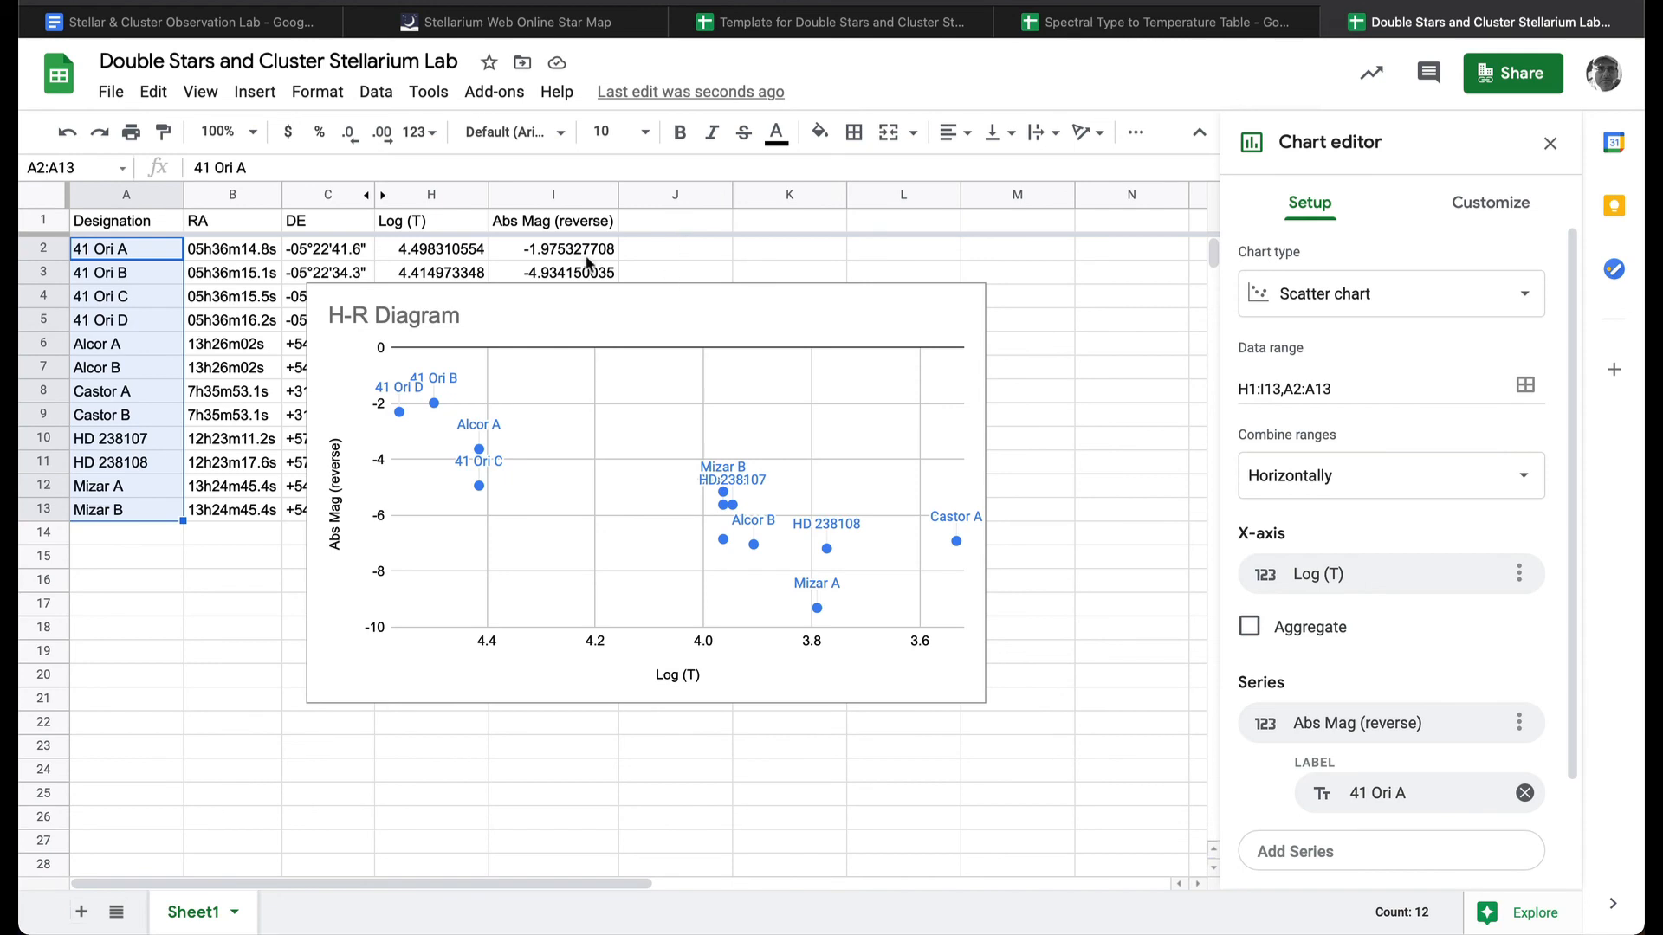
drag(521, 291, 401, 453)
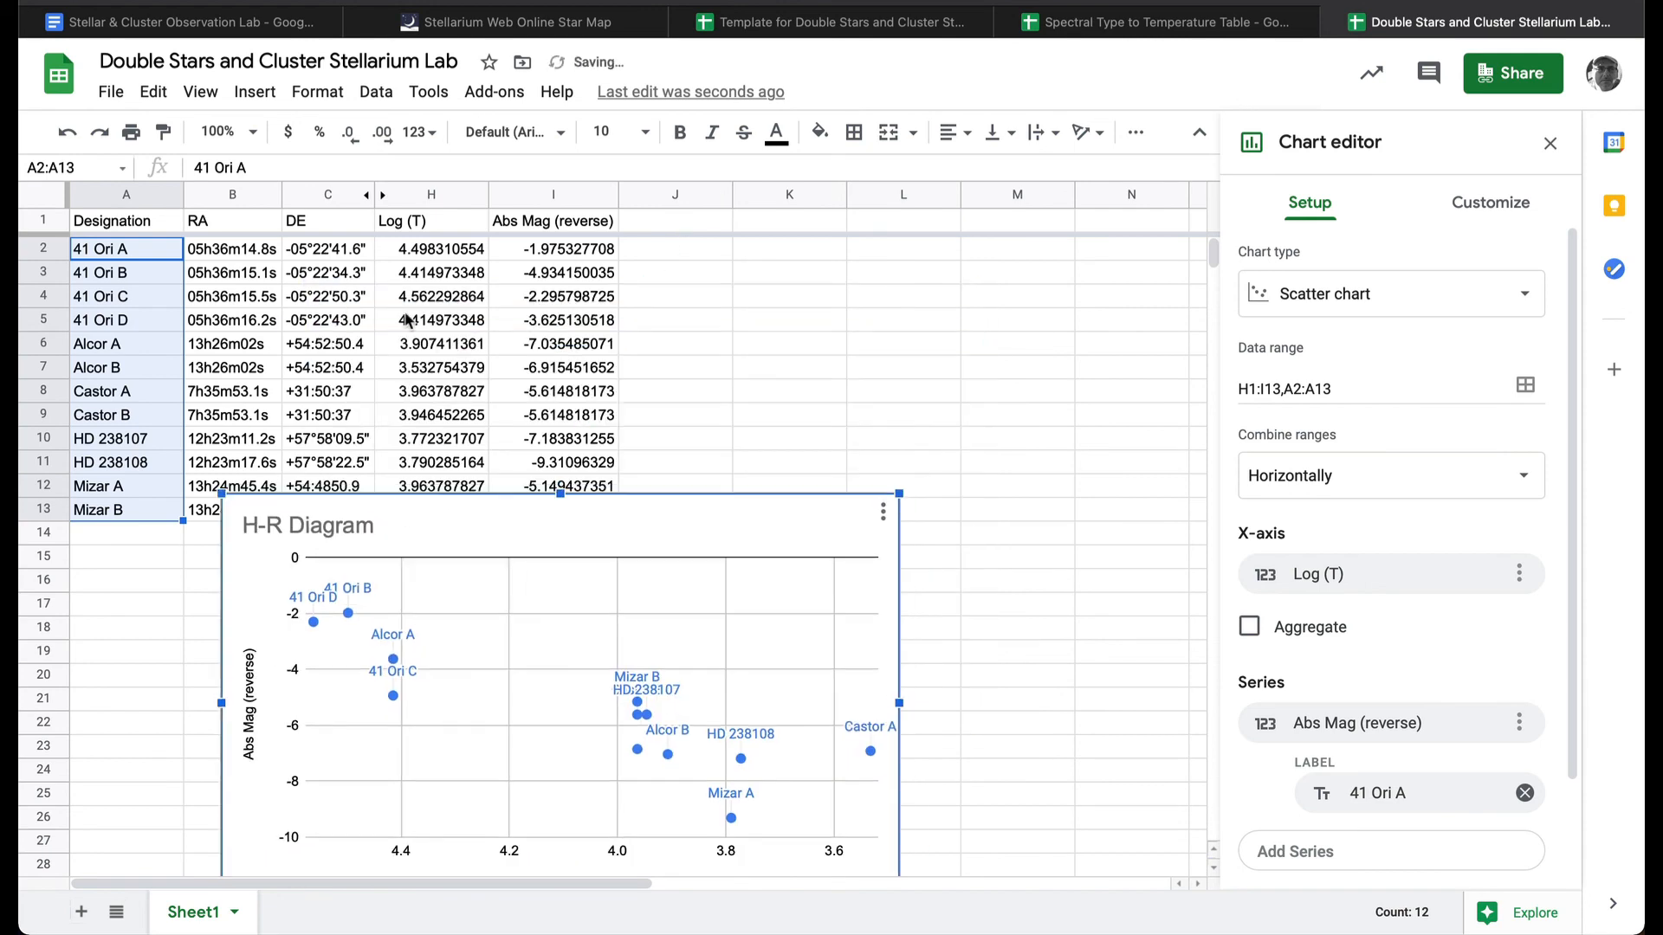
drag(431, 224, 537, 518)
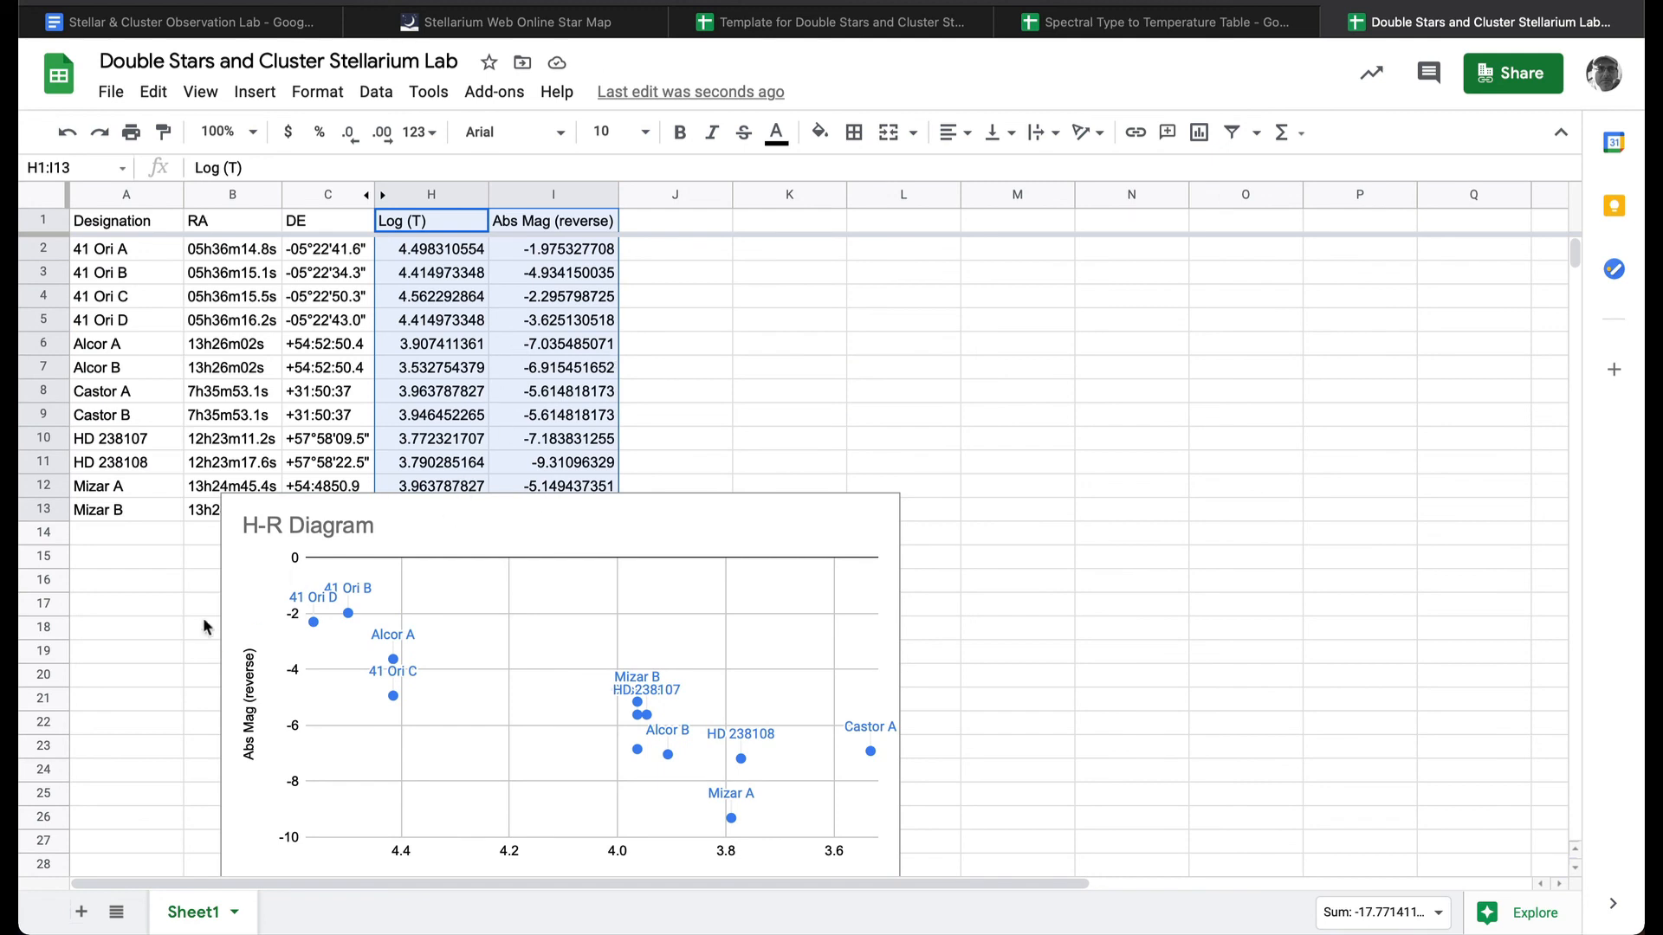
click(247, 549)
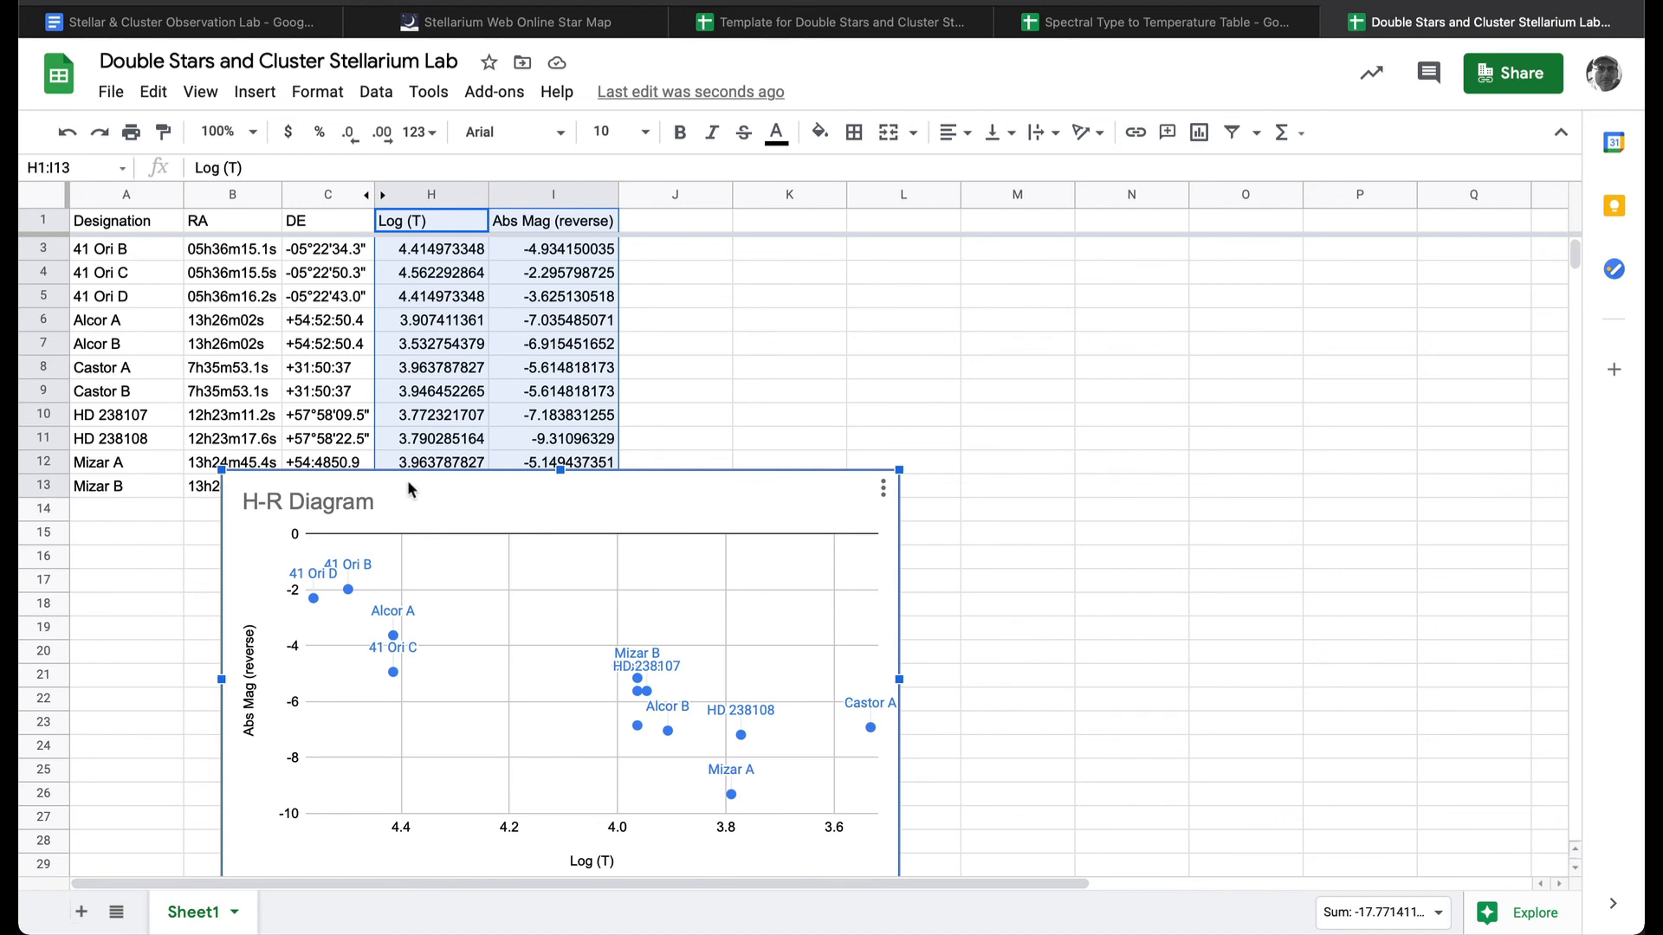
drag(427, 477, 519, 313)
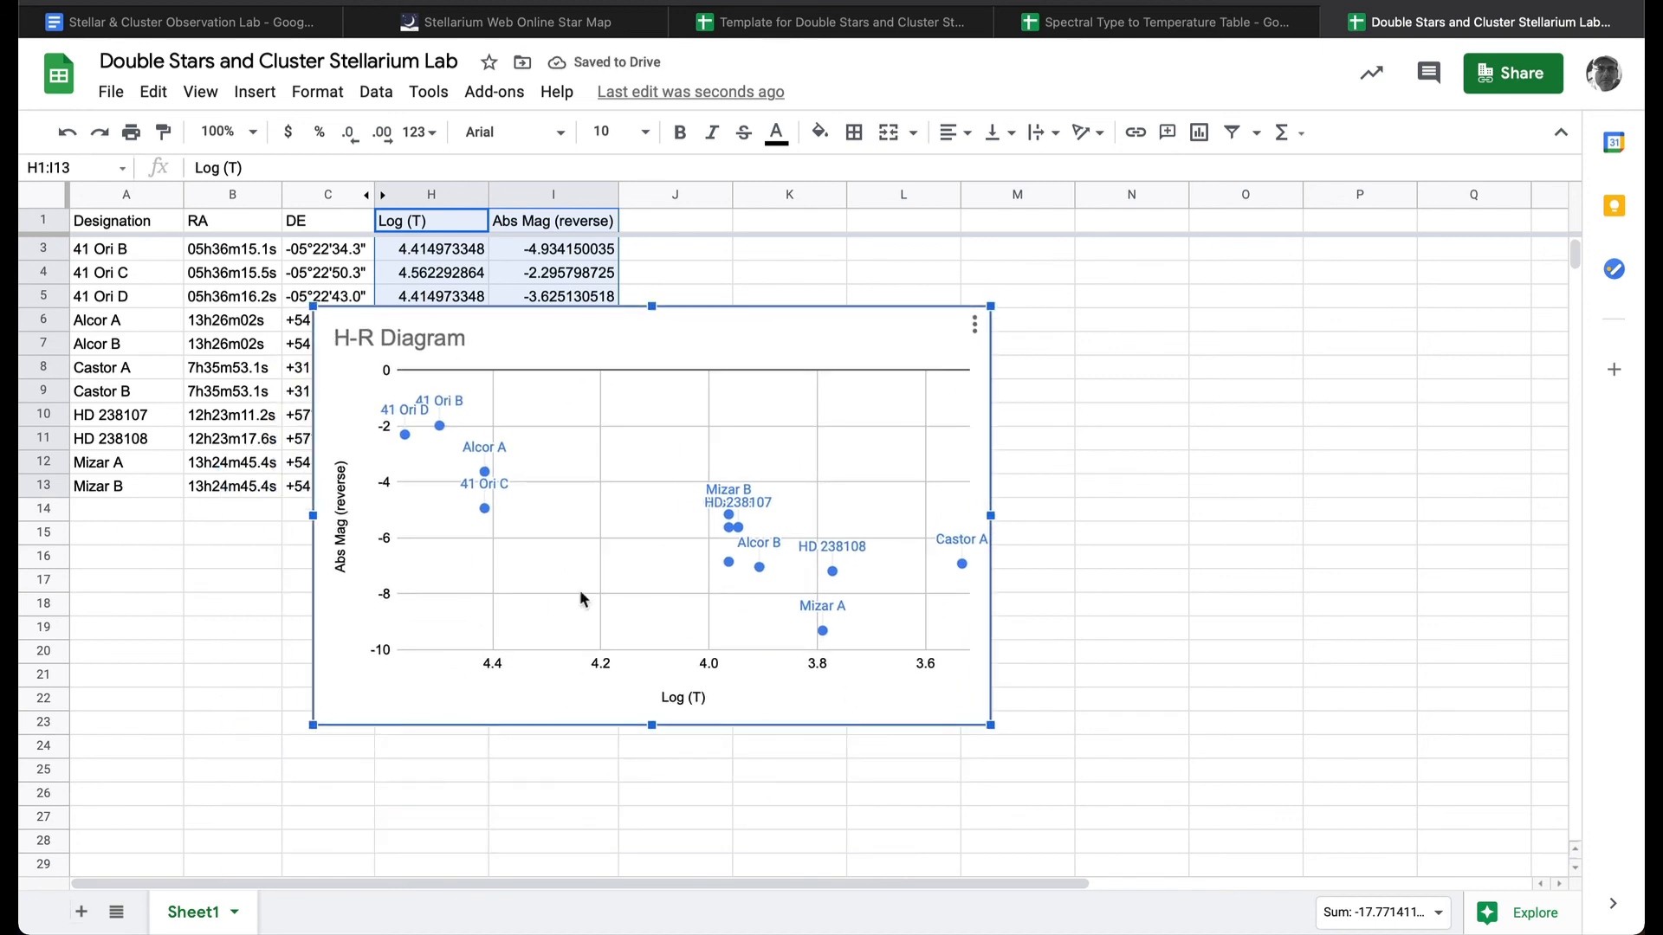
mouse_move(806, 612)
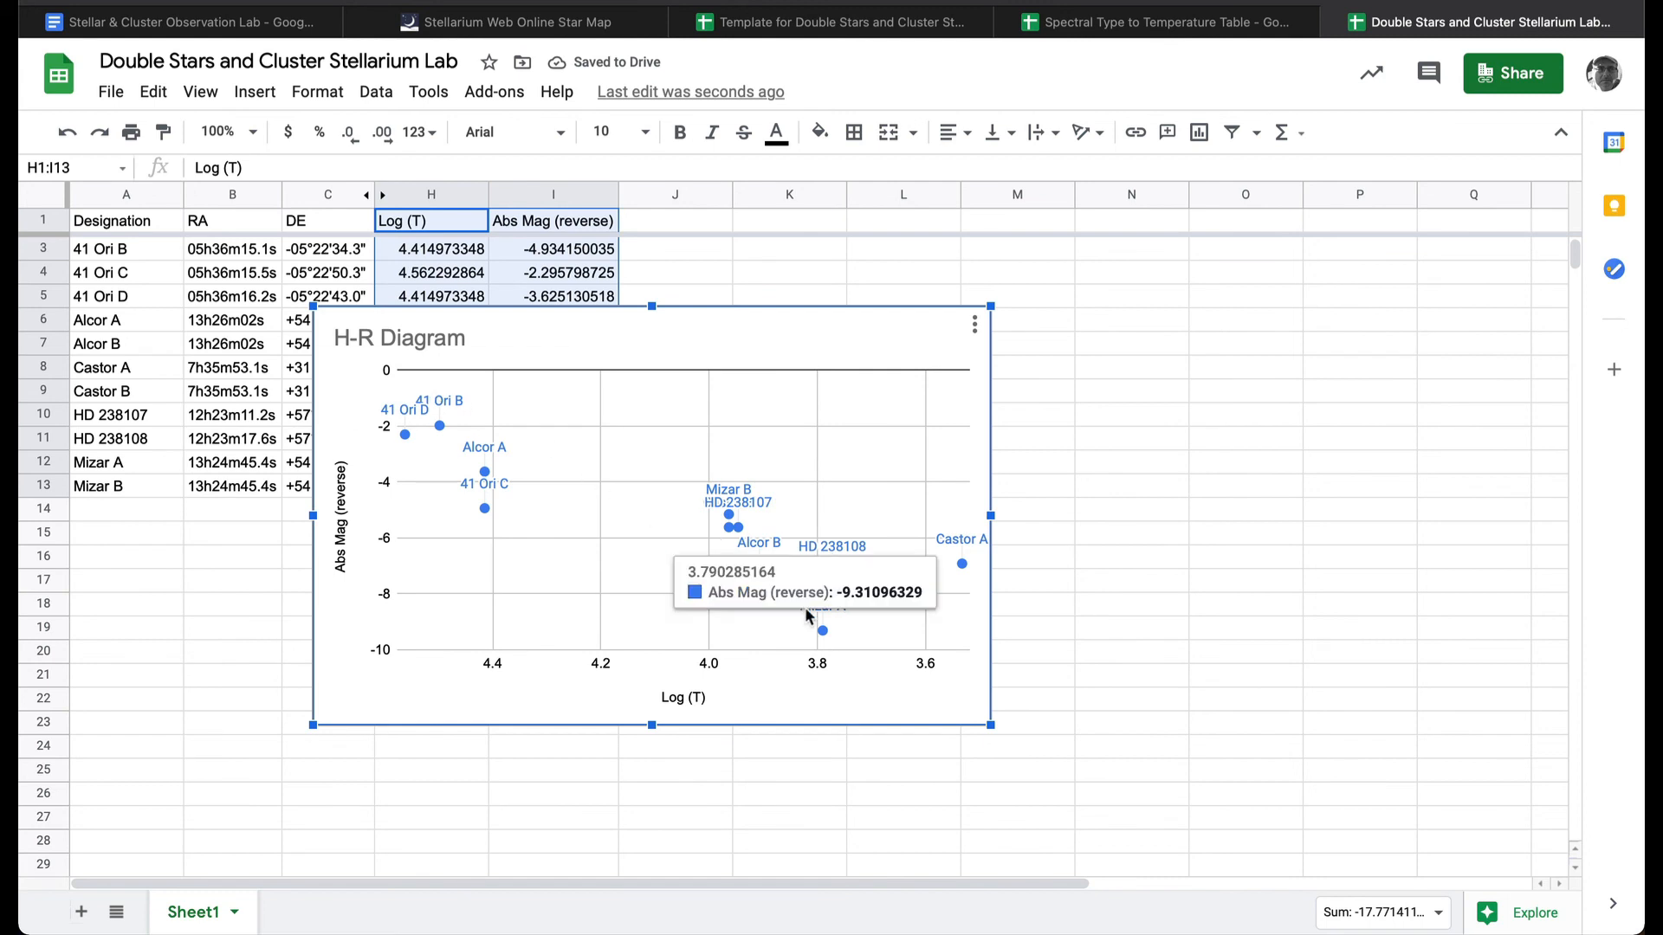
drag(734, 360, 498, 556)
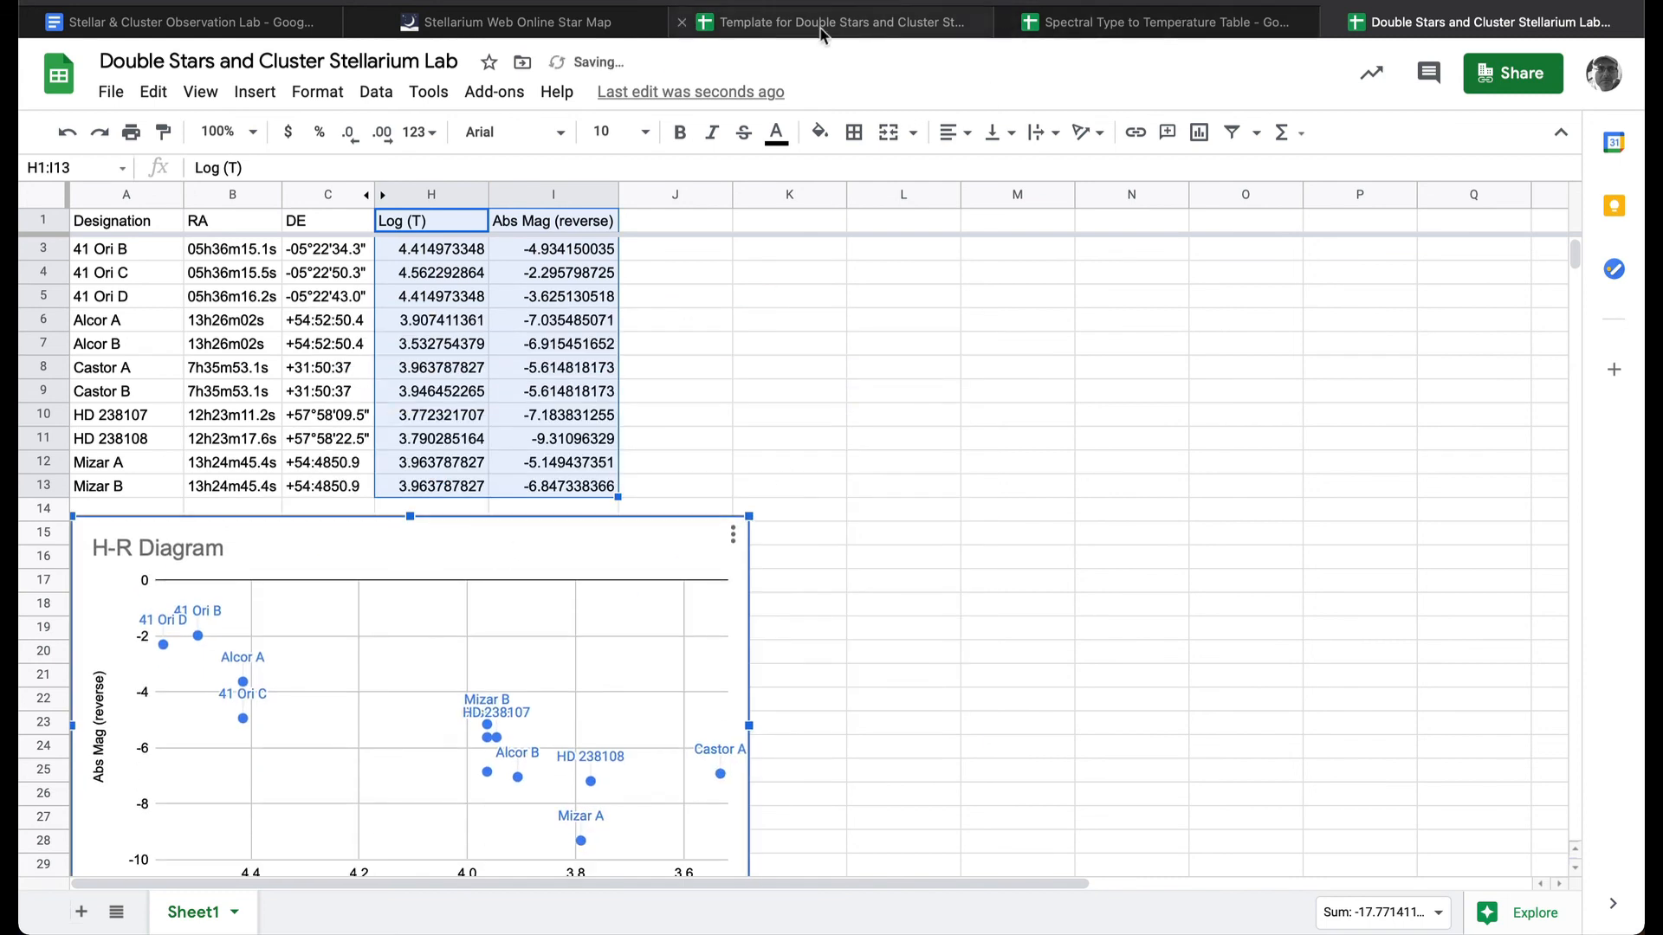
Switch to Stellarium Web to view the Theta¹ Orionis D star details.
click(577, 26)
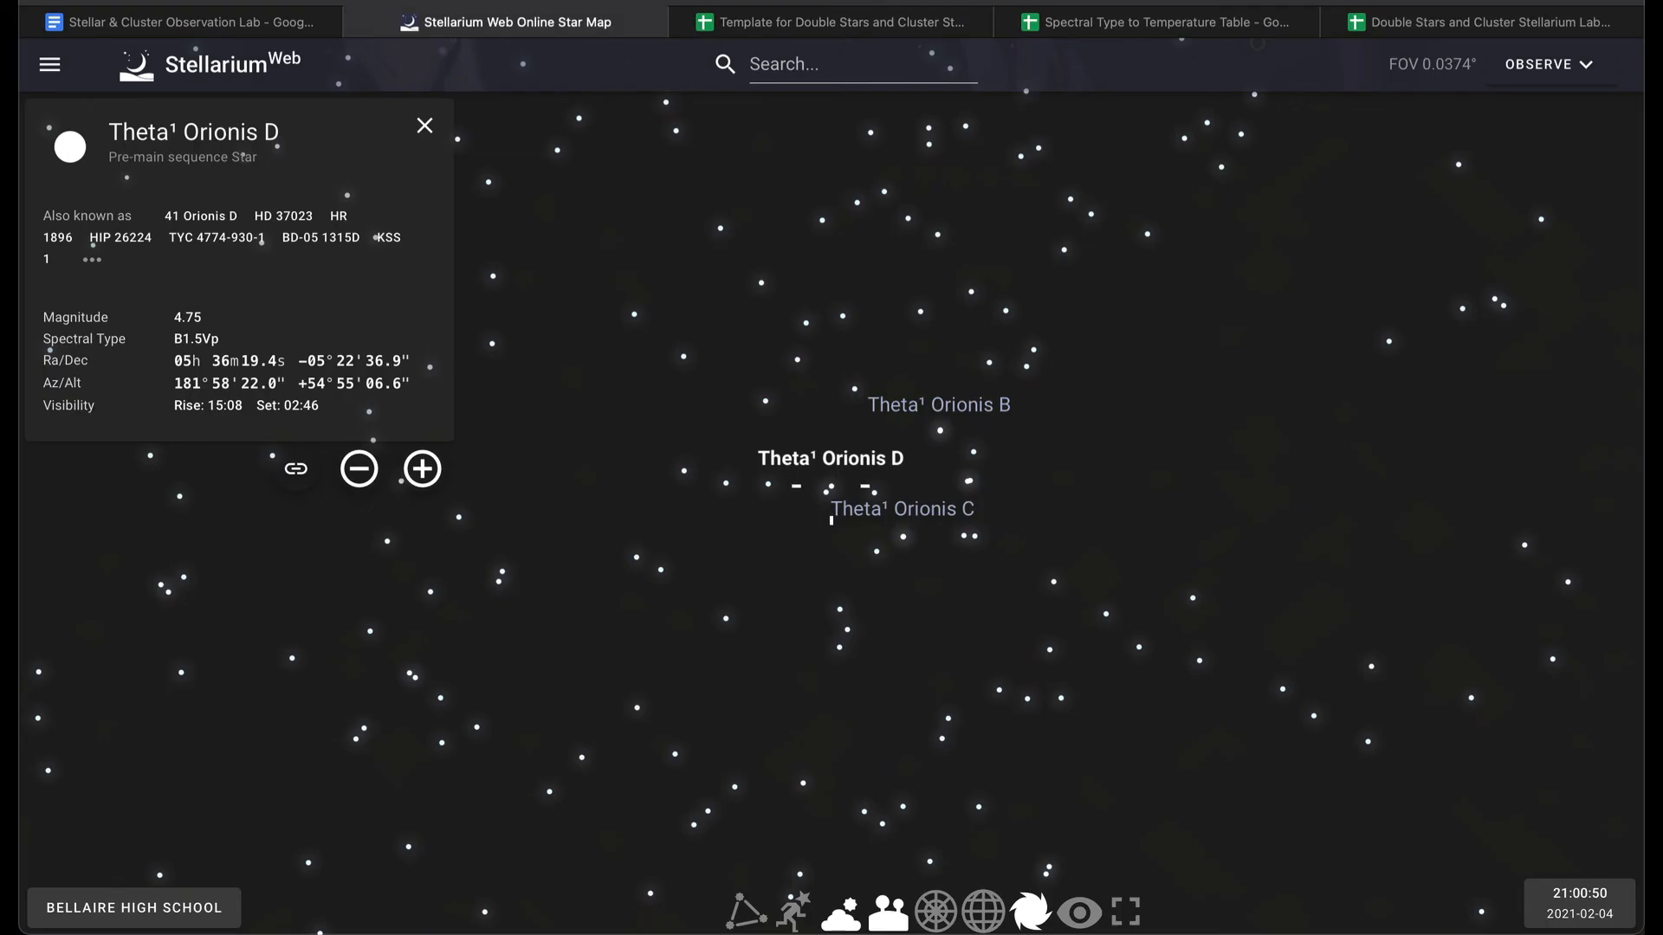